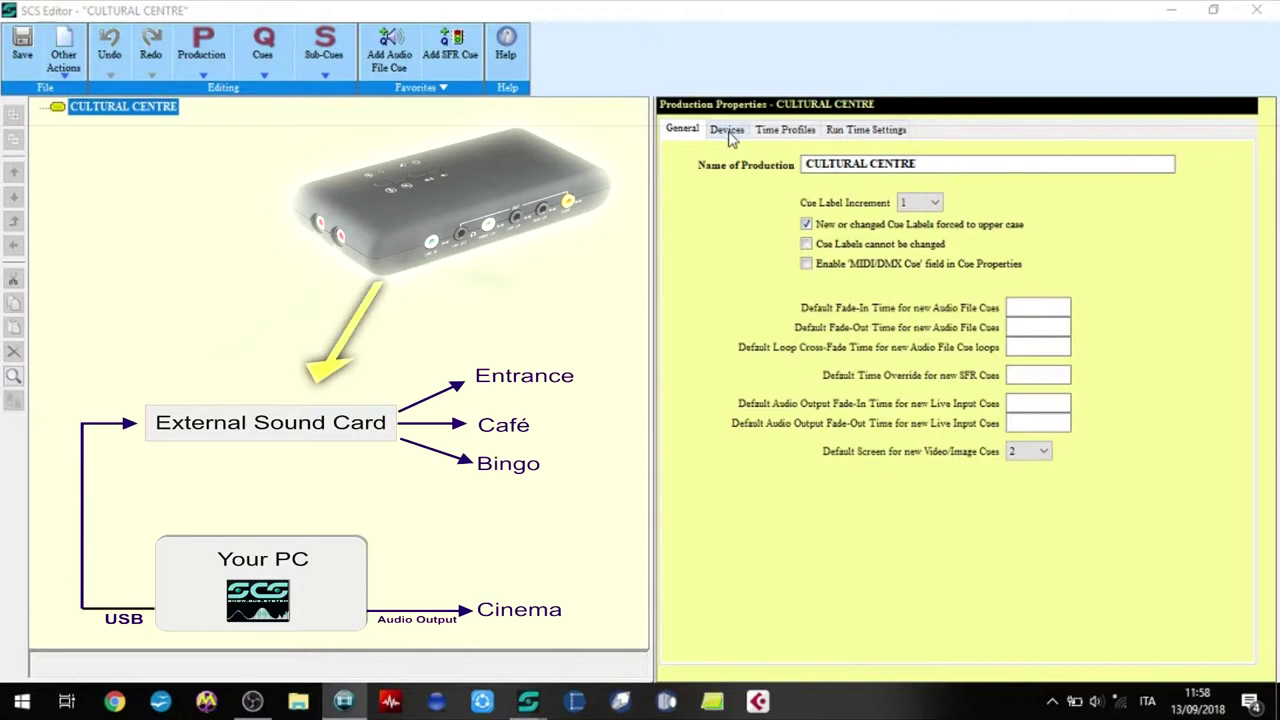
In the production's audio output devices, rename the first device, Front, as Cinema.
click(728, 131)
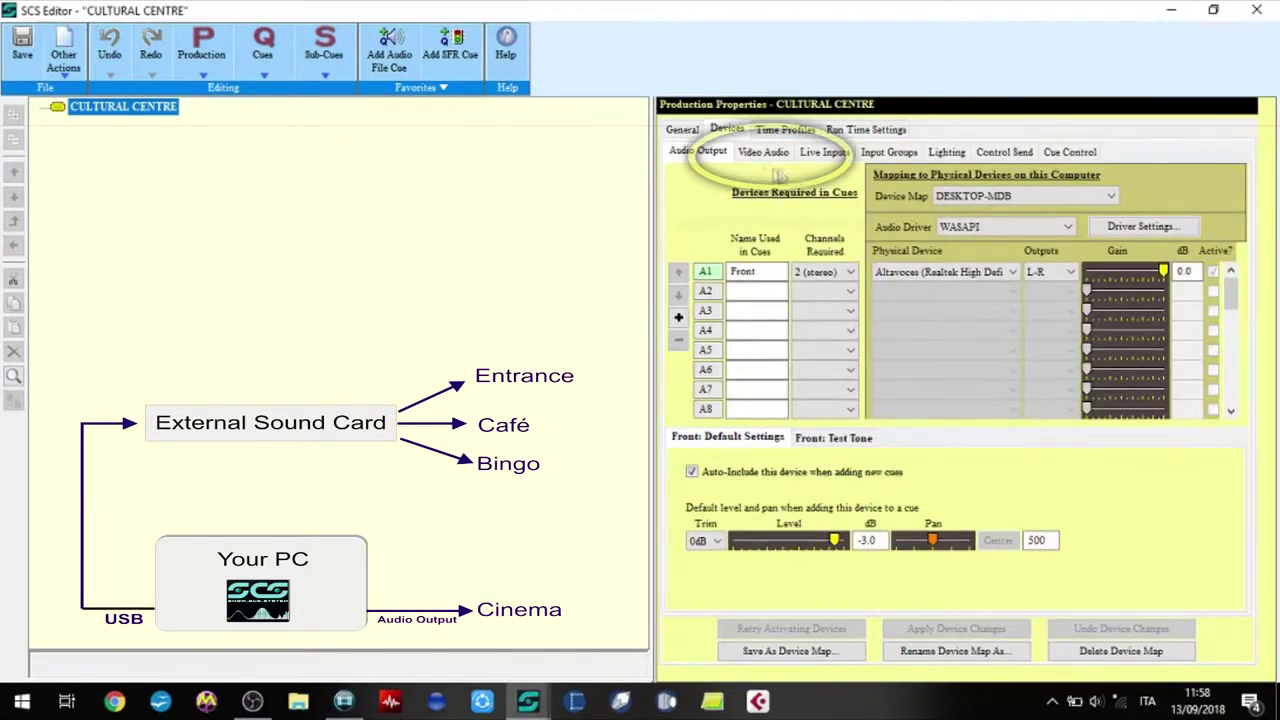
click(762, 155)
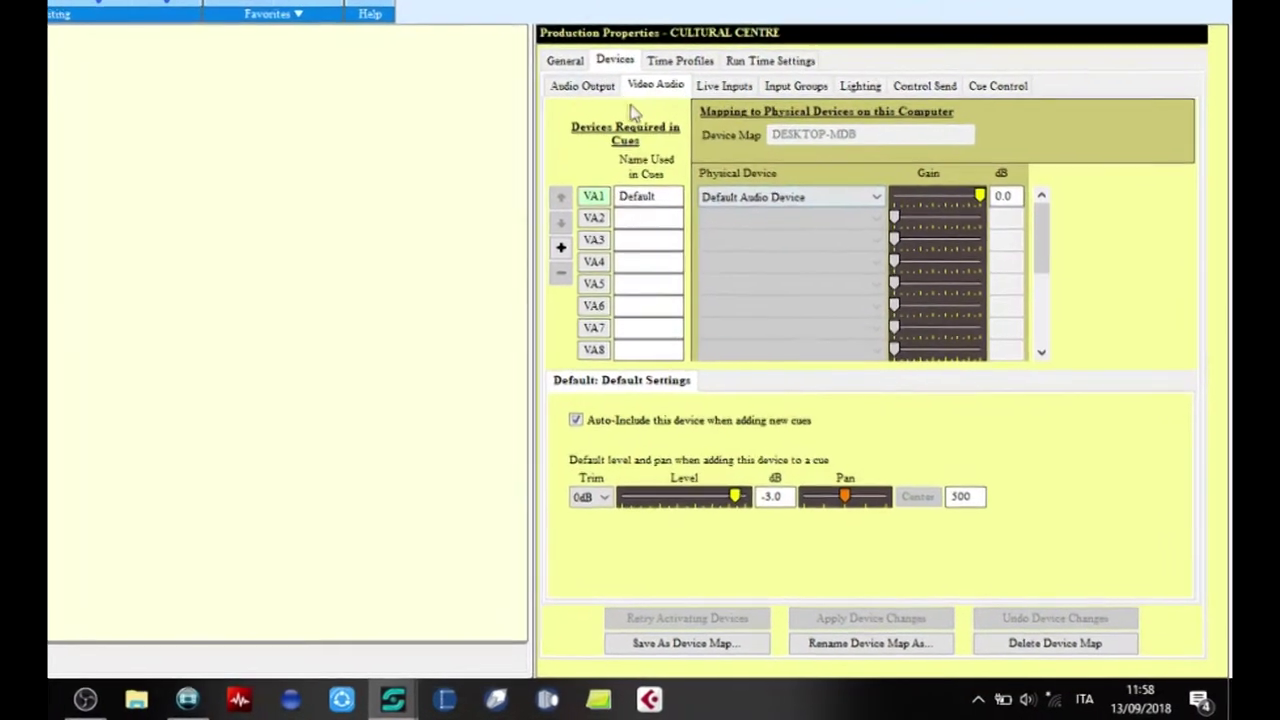
click(592, 88)
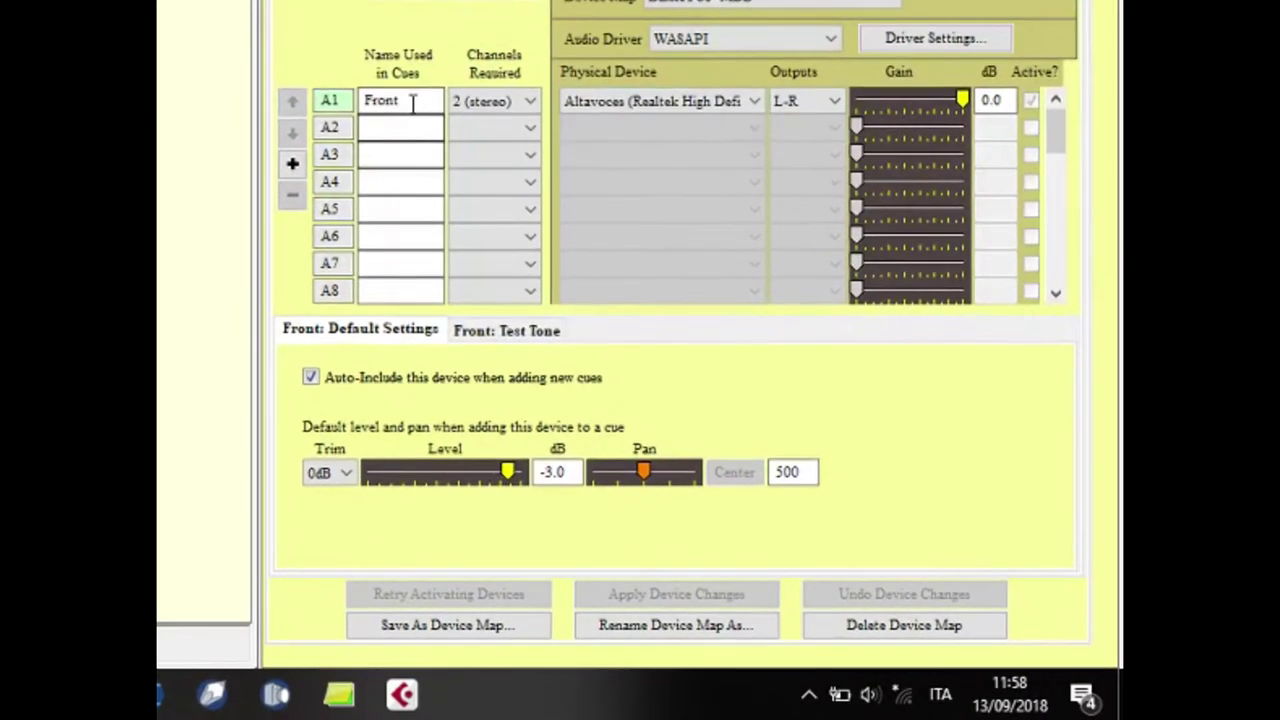
click(412, 102)
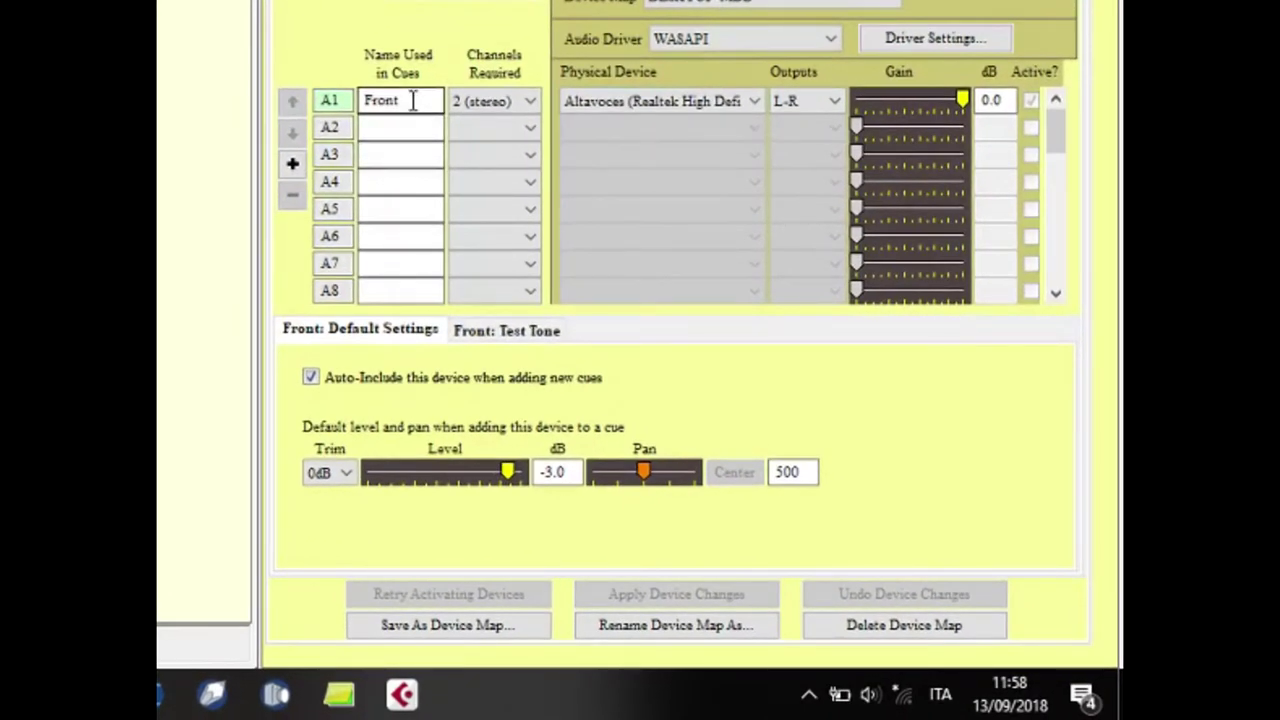
double_click(412, 101)
text(Cir)
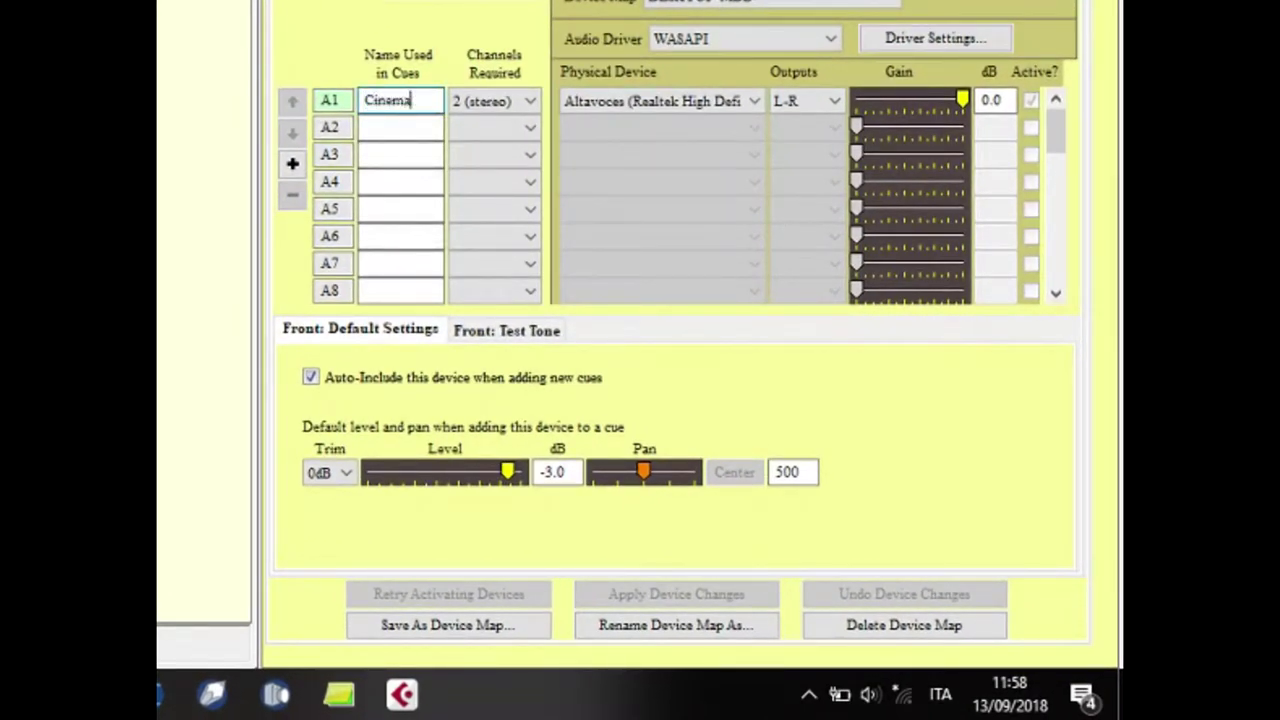
text(ema)
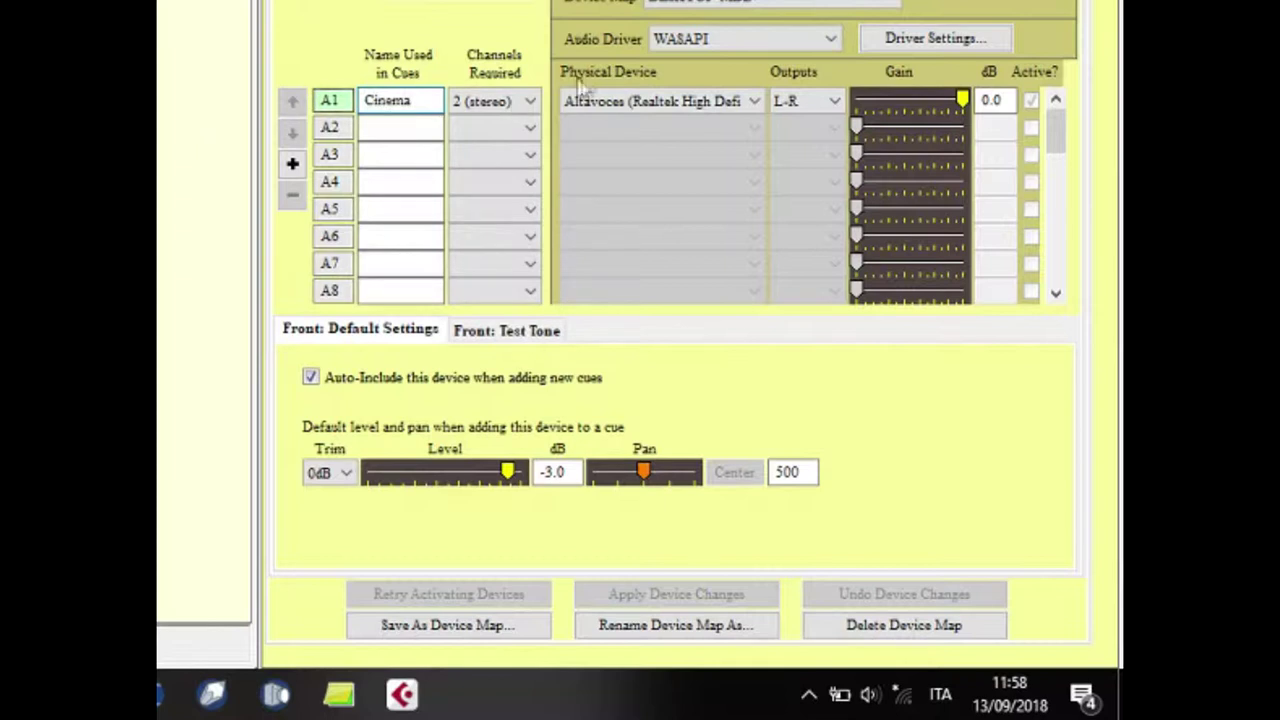
Add a second audio output named Entrance and map it to the Altavoces (2- USB Sound Device) physical device.
click(395, 124)
text(Entrance)
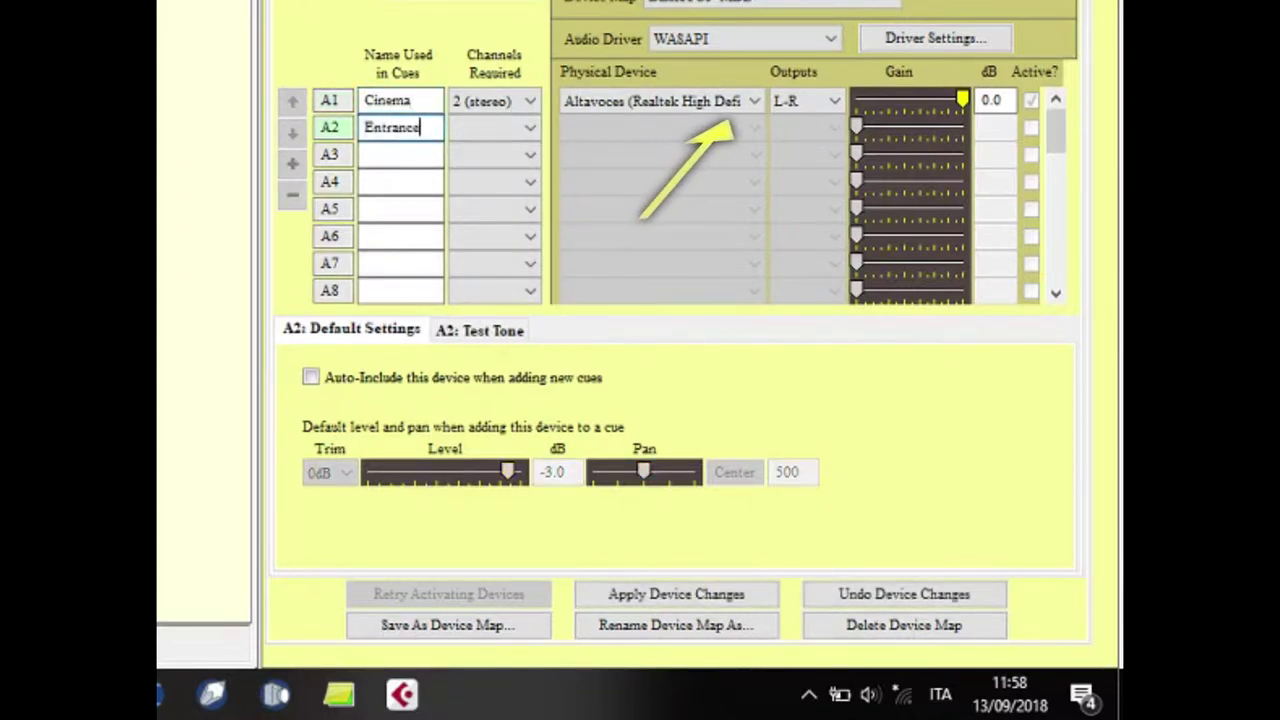
key(Tab)
click(728, 129)
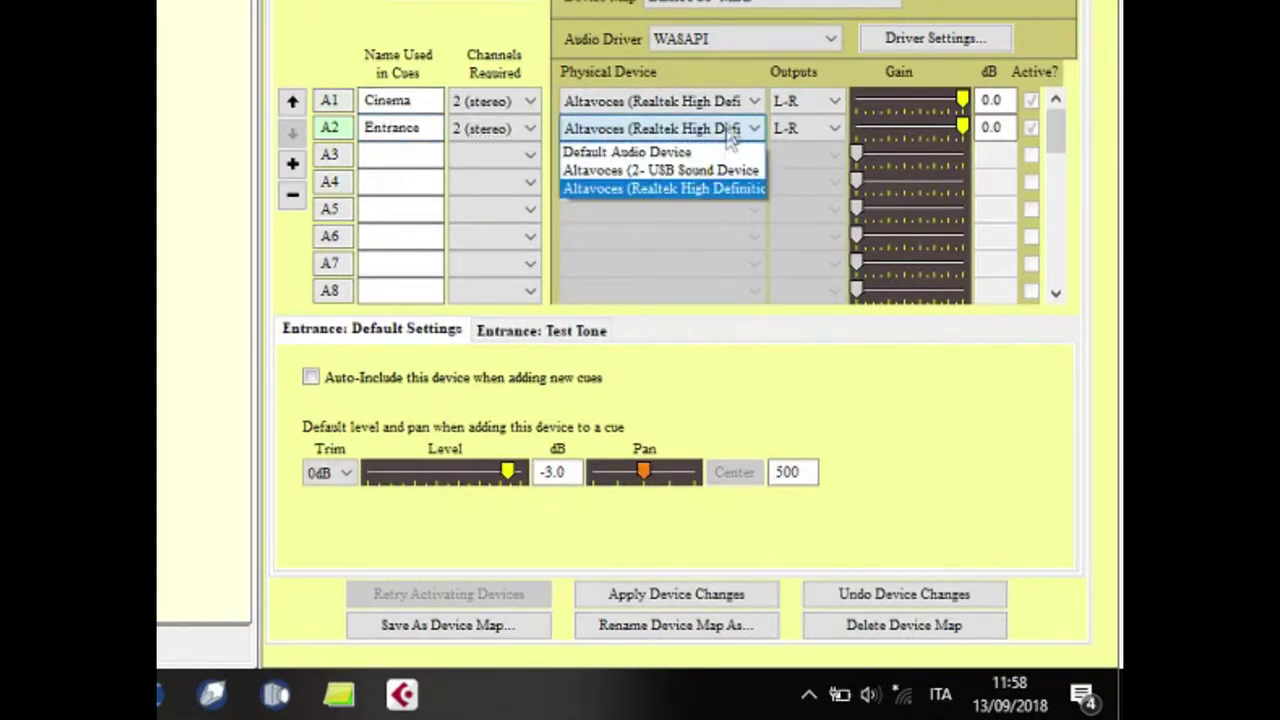
click(720, 170)
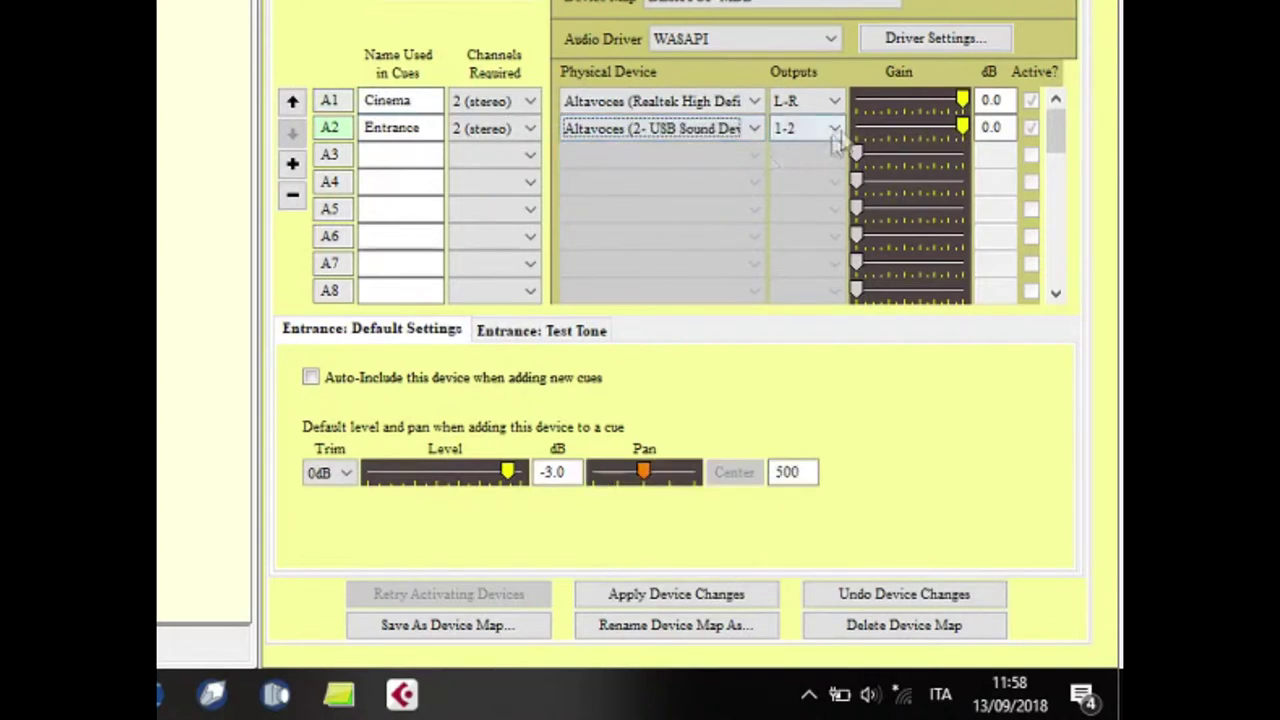
Add two more audio outputs named Café and Bingo, and apply the device changes.
click(420, 150)
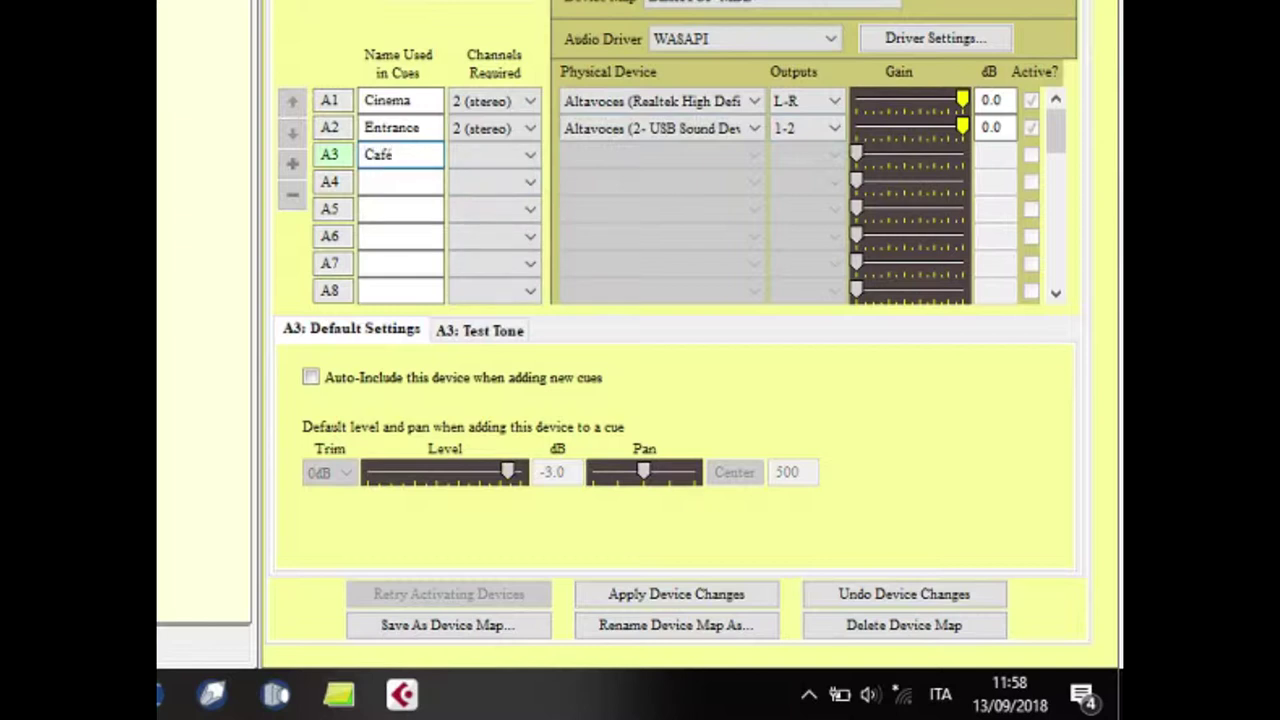
key(Tab)
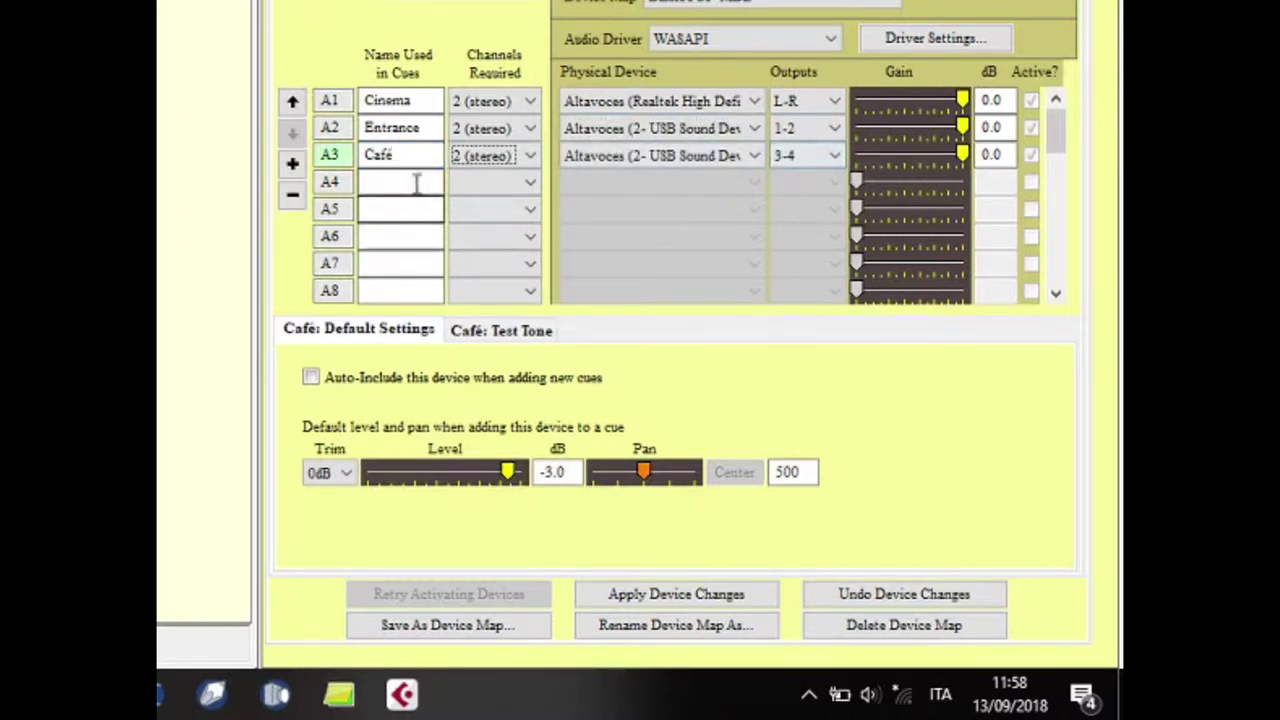
click(416, 183)
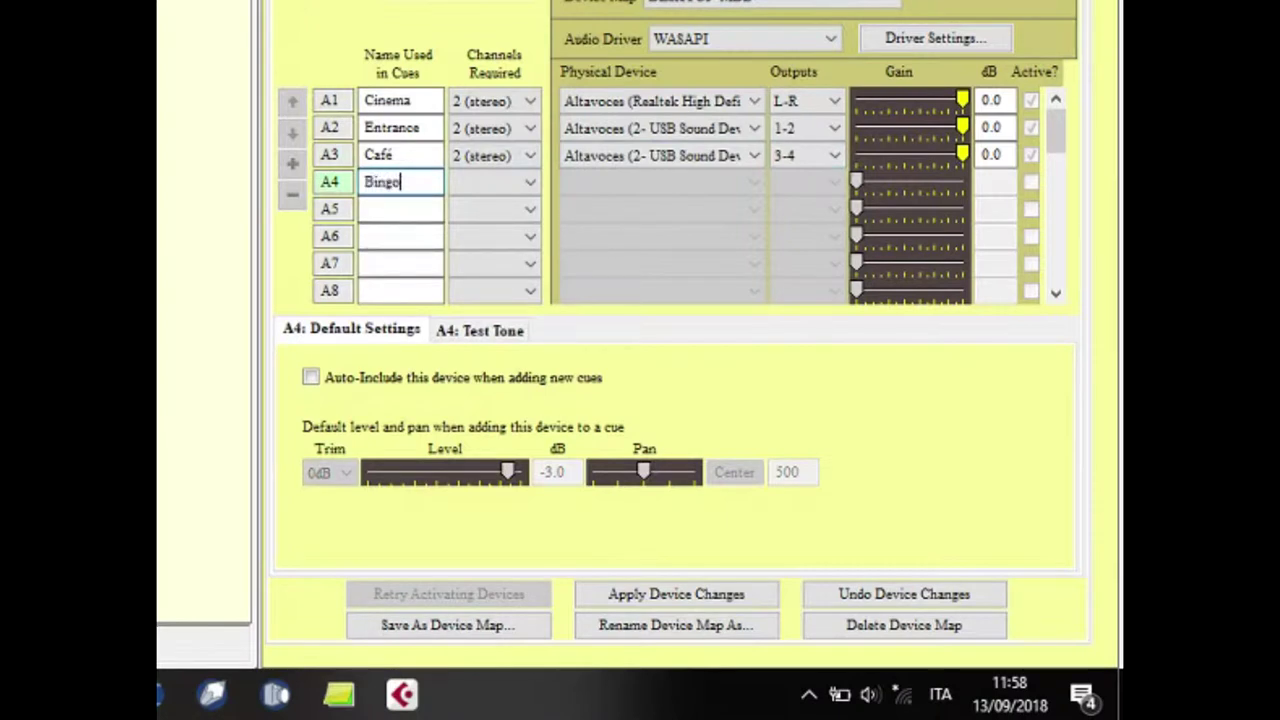
key(Tab)
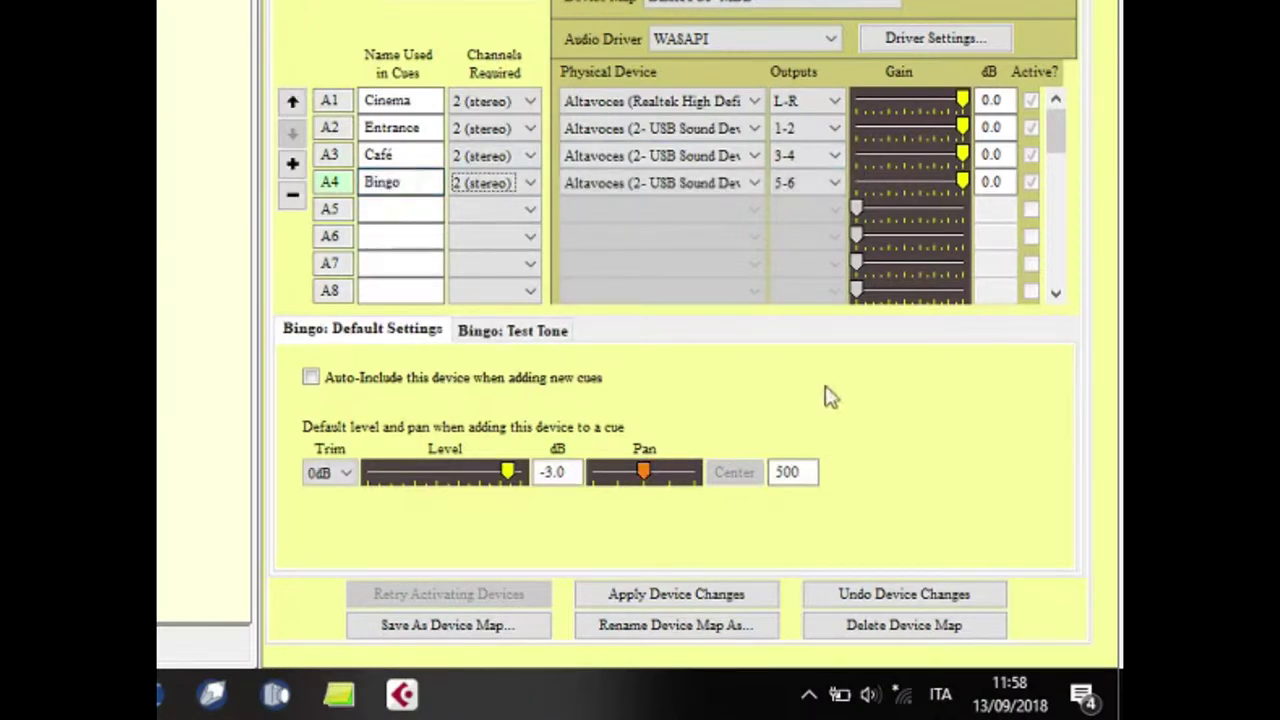
click(690, 600)
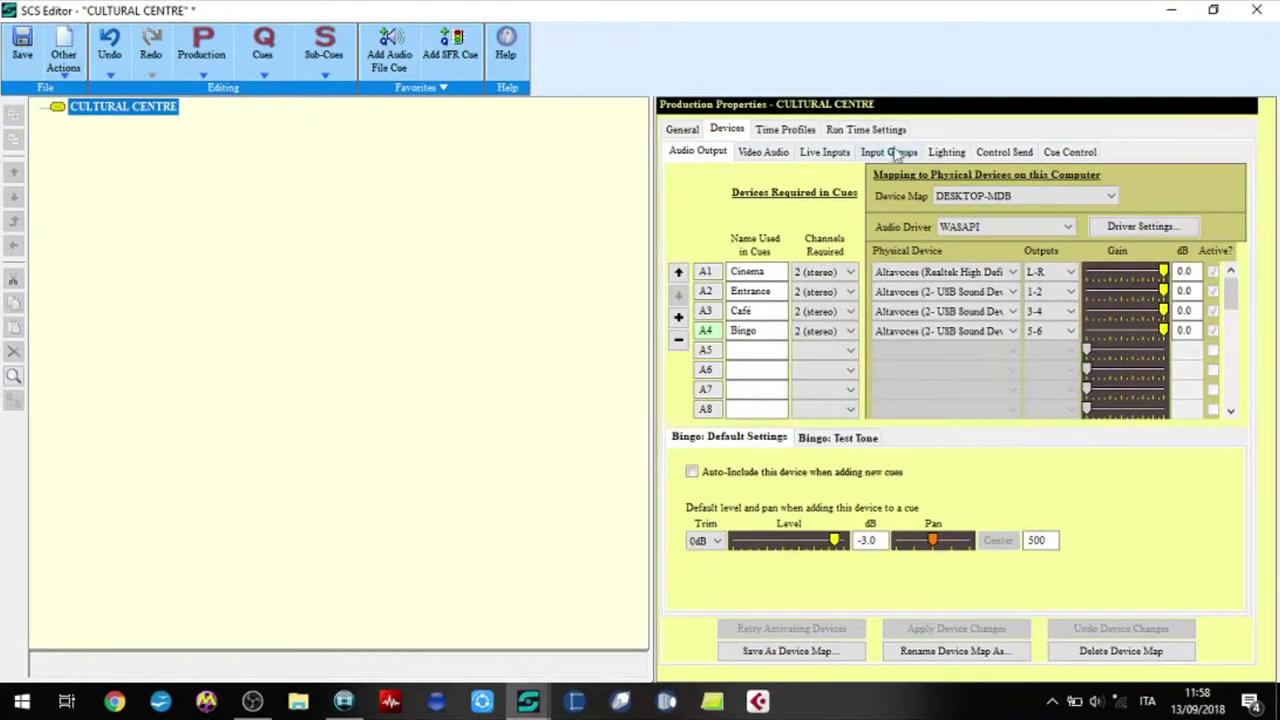
Add a DMX Out device as the first lighting device of the production.
click(940, 152)
click(809, 243)
click(790, 277)
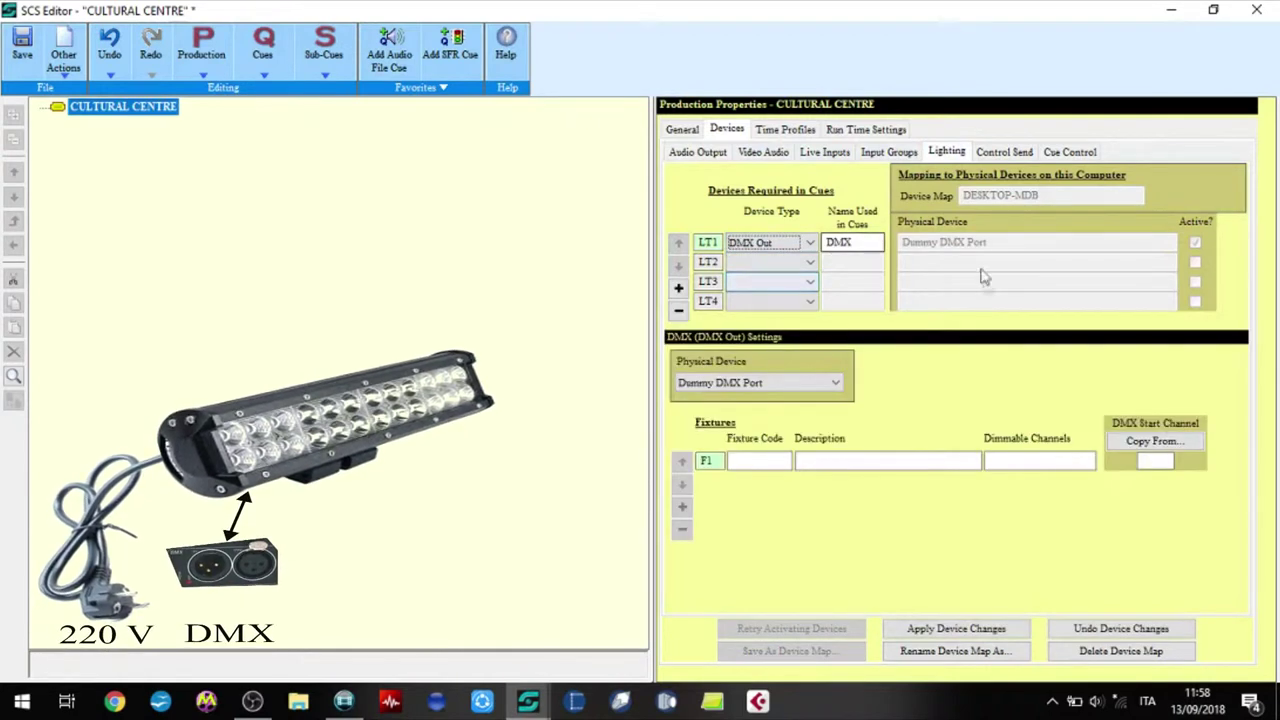
Define the first DMX fixture with code CINEMA, description "LED Lx 1 Ch DMX" and dimmable channel 1.
click(743, 462)
text(CINEMA)
key(Tab)
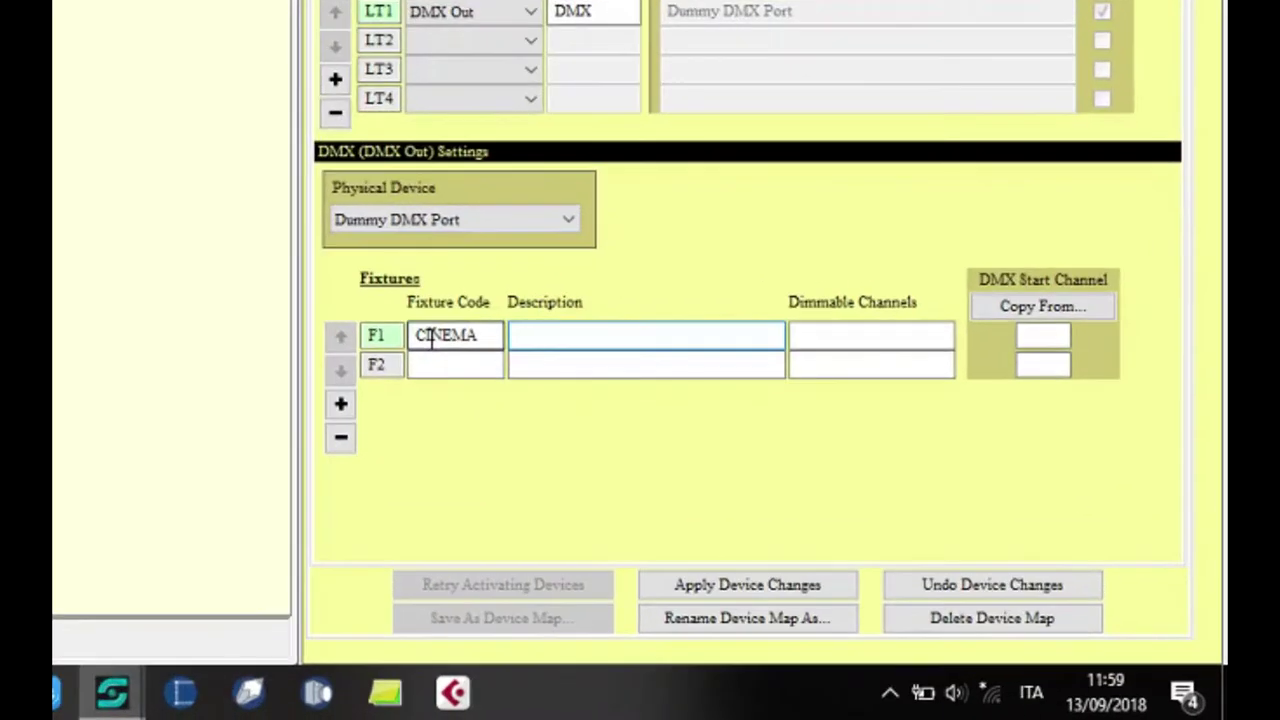
text(LED Lx 1 Ch DMX)
key(Tab)
text(1)
key(Tab)
Define the second DMX fixture with code ENTRANCE, description "LED Lx 1 Ch DMX" and dimmable channel 1.
text(ENTRANCE)
key(Tab)
text(LED Lx 1 Ch DMX)
key(Tab)
text(1)
key(Tab)
Define the third DMX fixture with code CAFE, description "LED Lx 1 Ch DMX" and dimmable channel 1.
text(CAFE)
key(Tab)
text(LED Lx 1 Ch DMX)
key(Tab)
text(1)
key(Tab)
Define the fourth DMX fixture with code BINGO, description "LED Lx 1 Ch DMX" and dimmable channel 1, and apply the device changes.
text(BINGO)
key(Tab)
text(LED Lx 1)
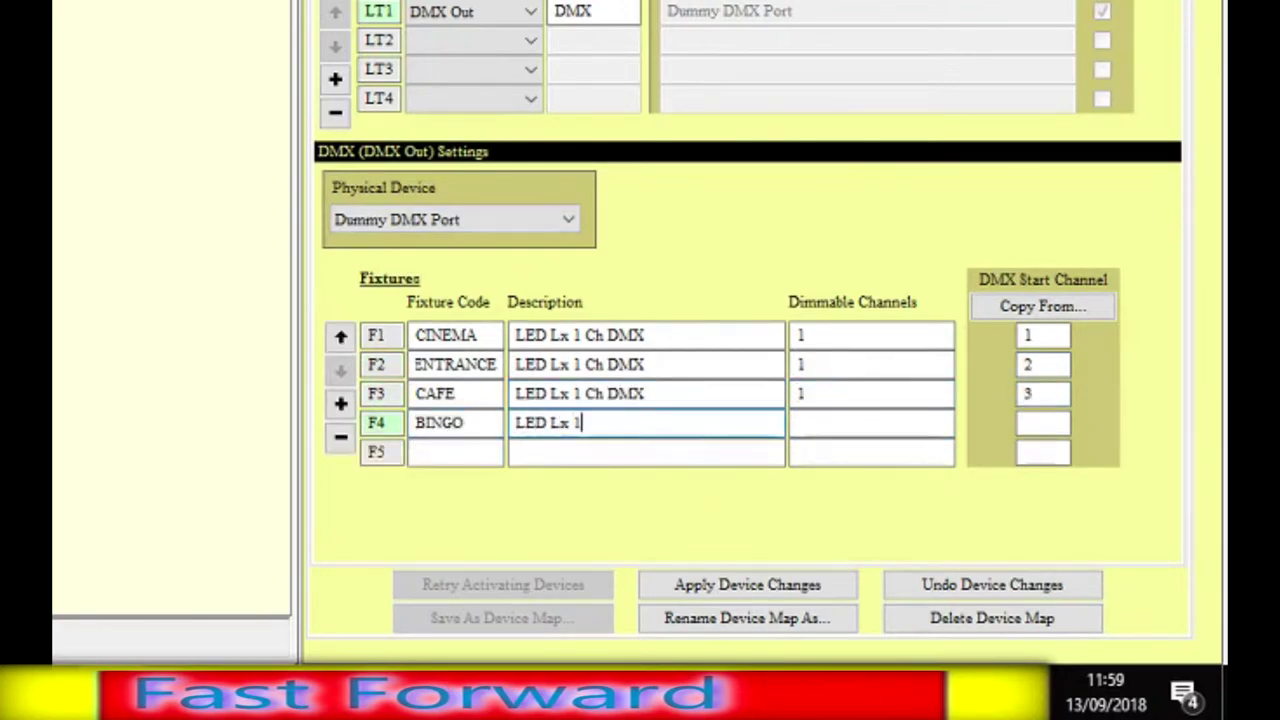
text( Ch DMX)
key(Tab)
text(1)
key(Tab)
click(760, 585)
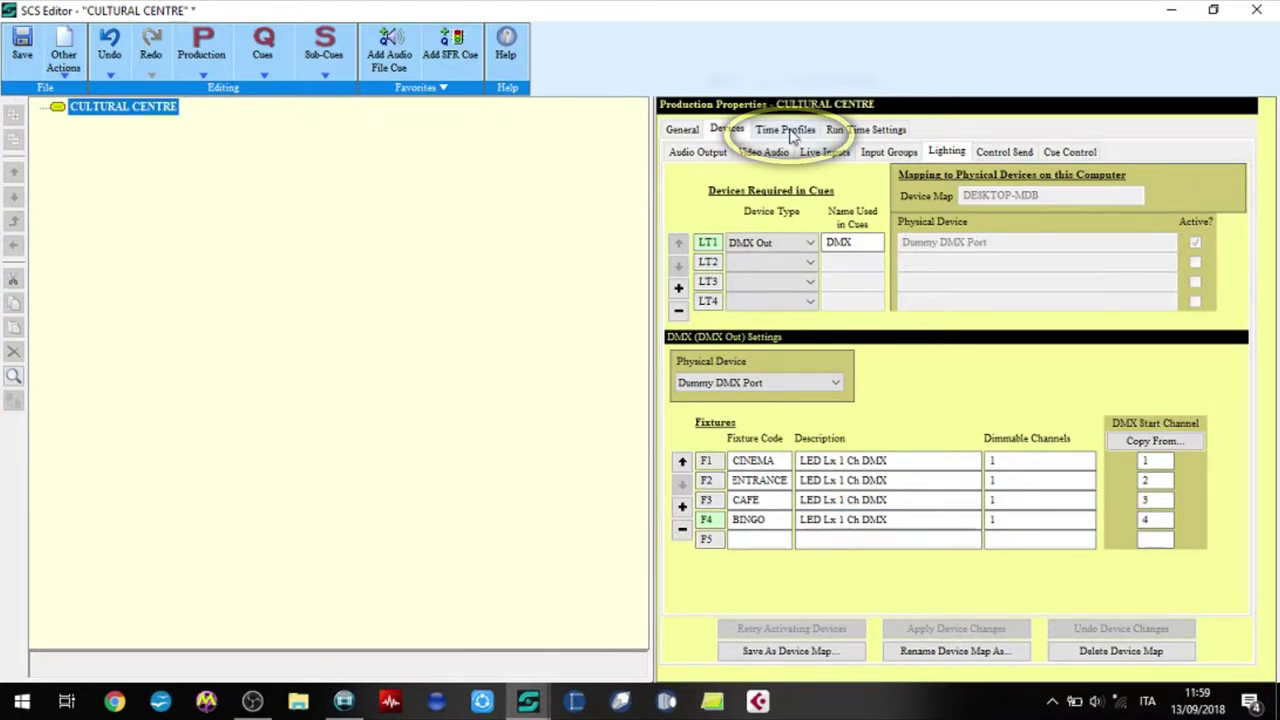
Create the time profiles SUMMER and WINTER and set the auto-reset time of day to Midnight.
click(786, 130)
click(786, 209)
text(SUMMER)
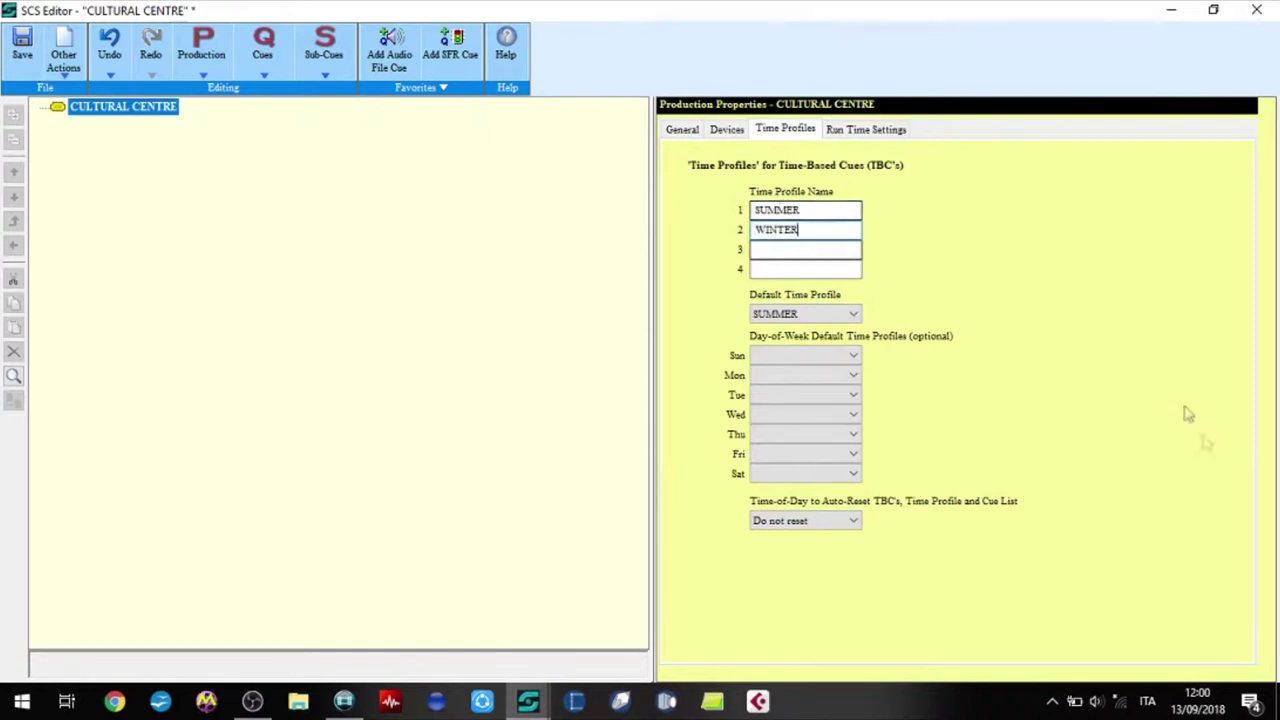
click(855, 521)
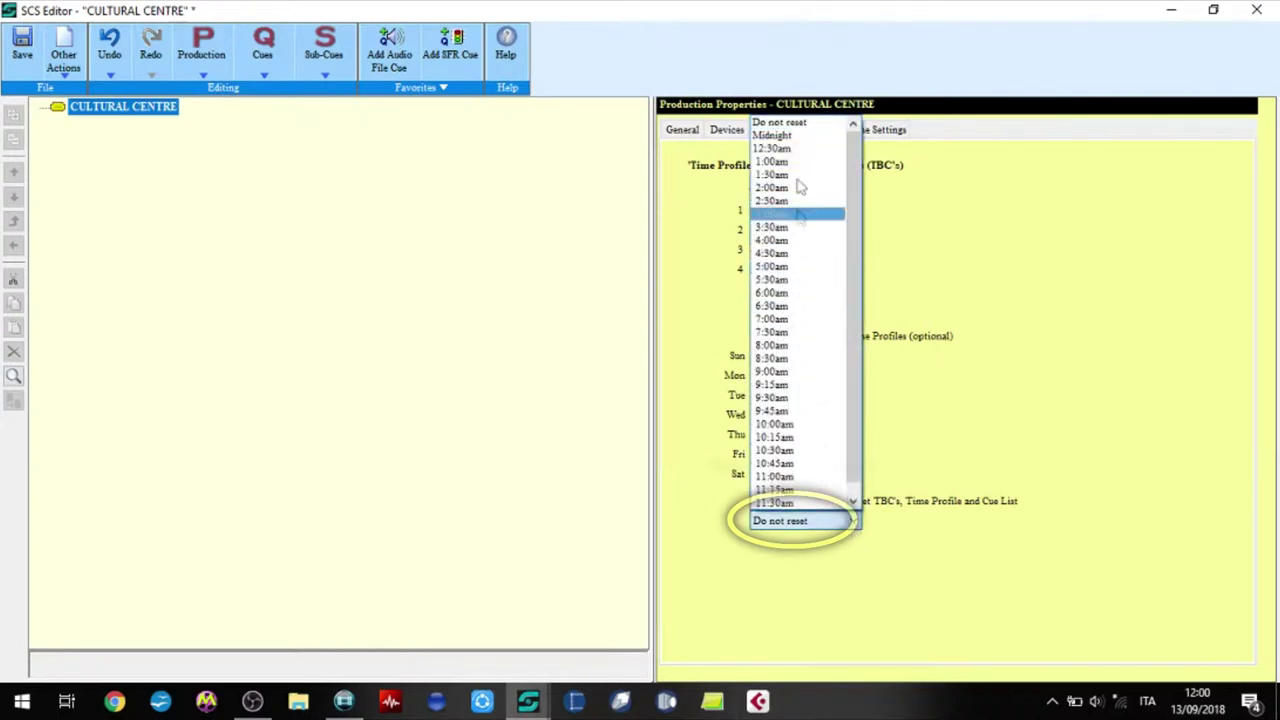
click(785, 138)
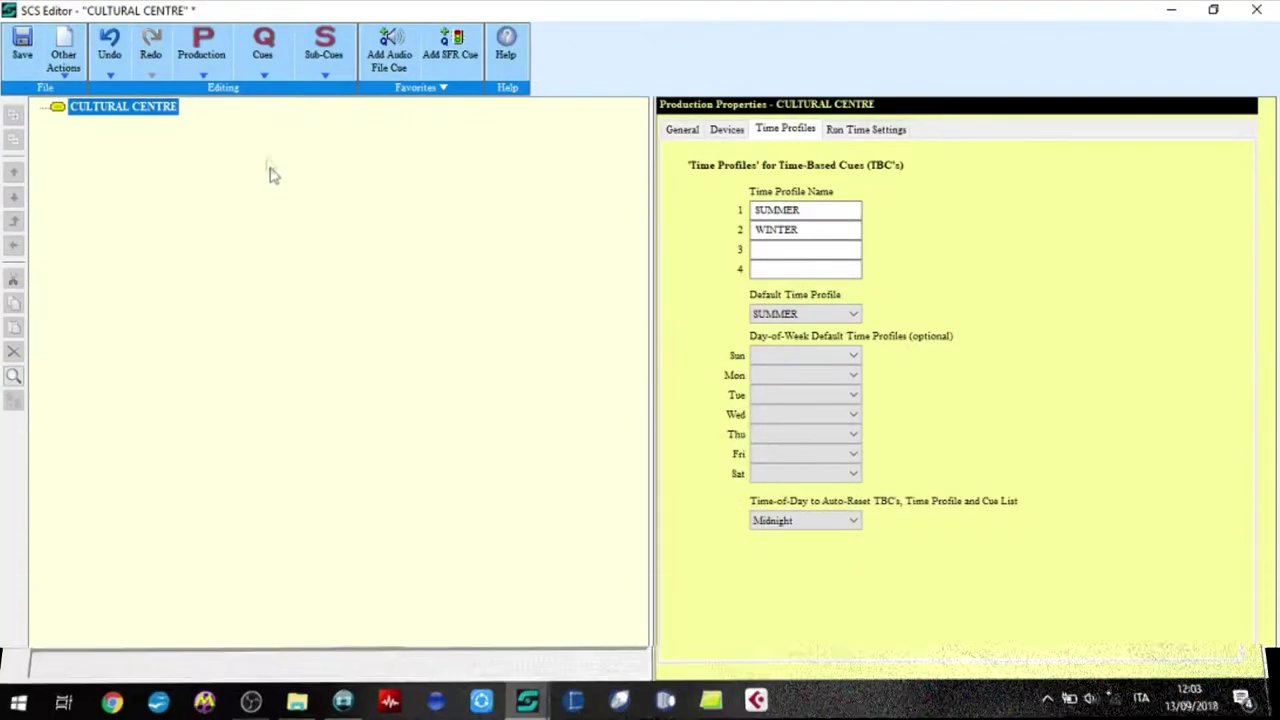
Add a playlist cue containing Back music 1.wav, Back music 2 - centre song.wav and Back music 3.wav.
click(263, 50)
click(310, 224)
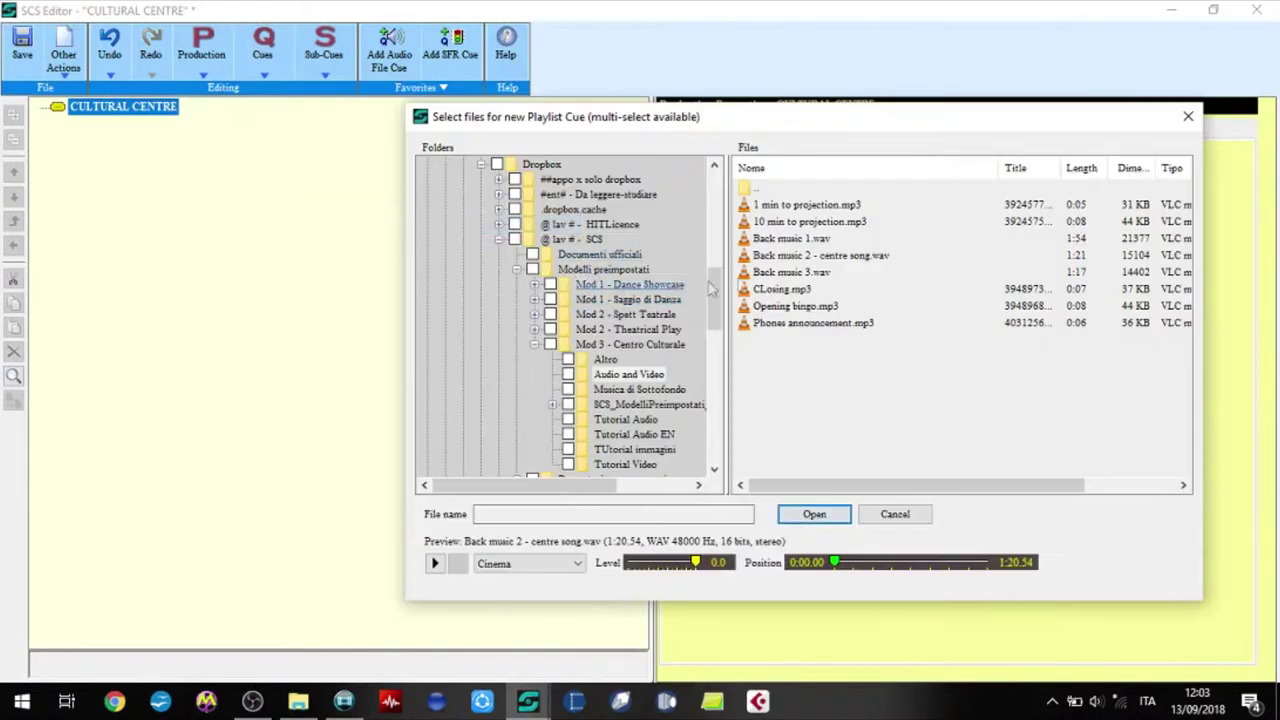
click(805, 240)
shift+click(815, 262)
shift+click(815, 272)
click(814, 514)
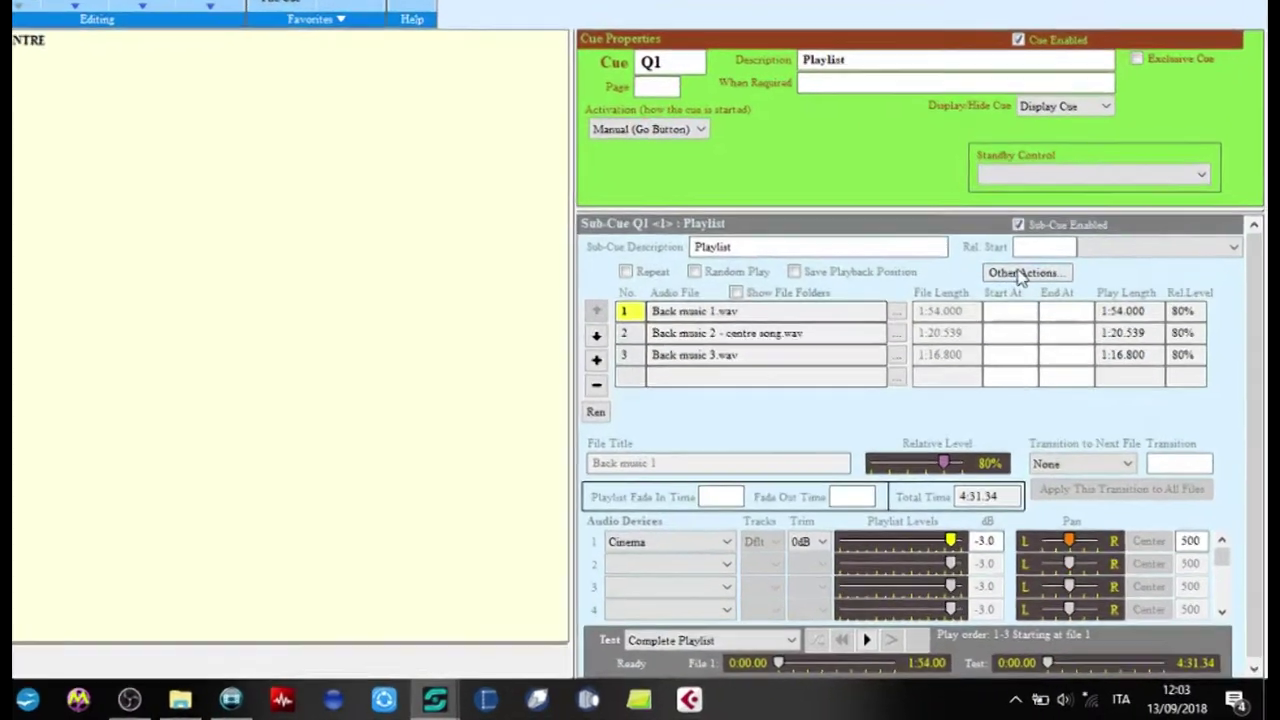
Trim complete silence from the start and end of all playlist files and apply peak normalization across them with Max 80%.
click(1060, 316)
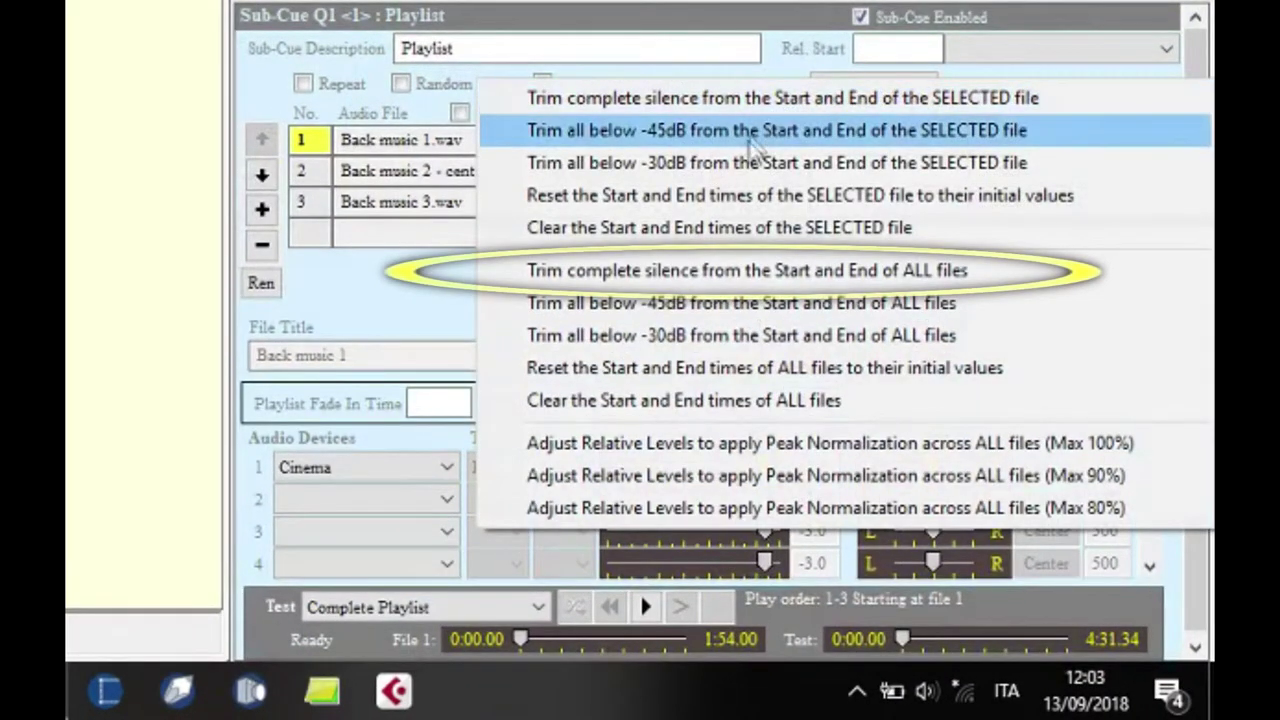
click(704, 273)
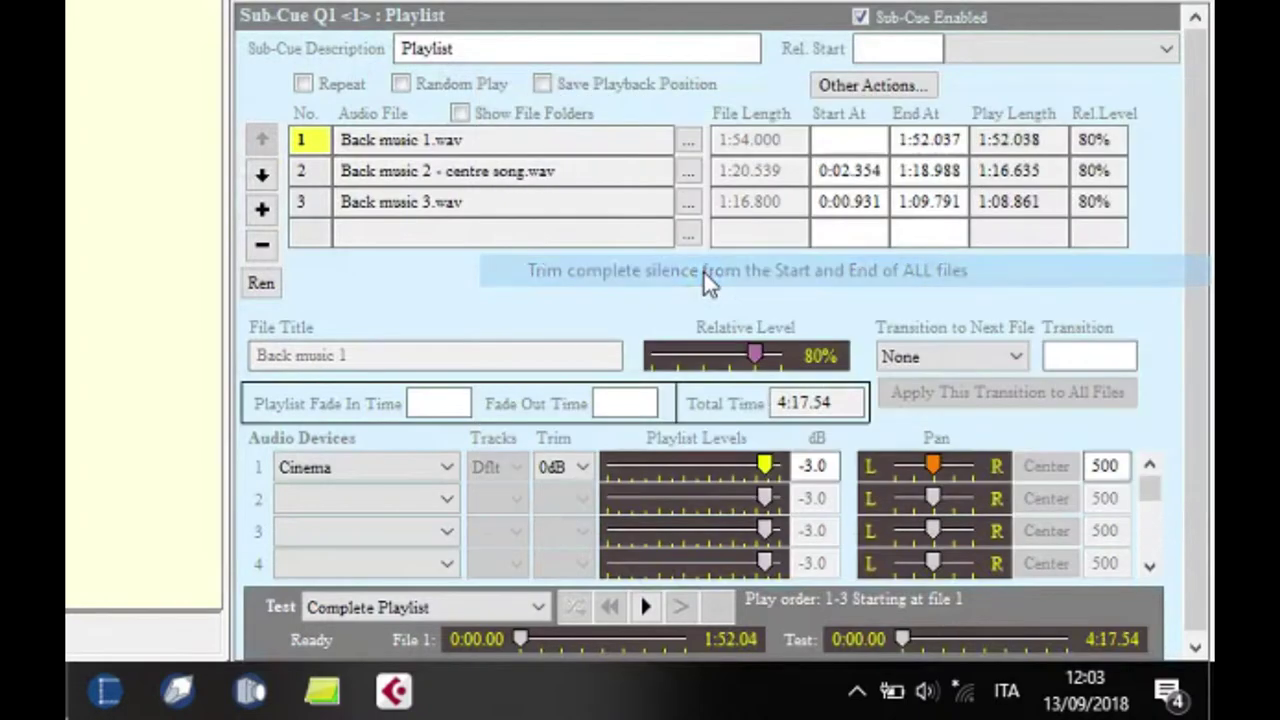
click(850, 86)
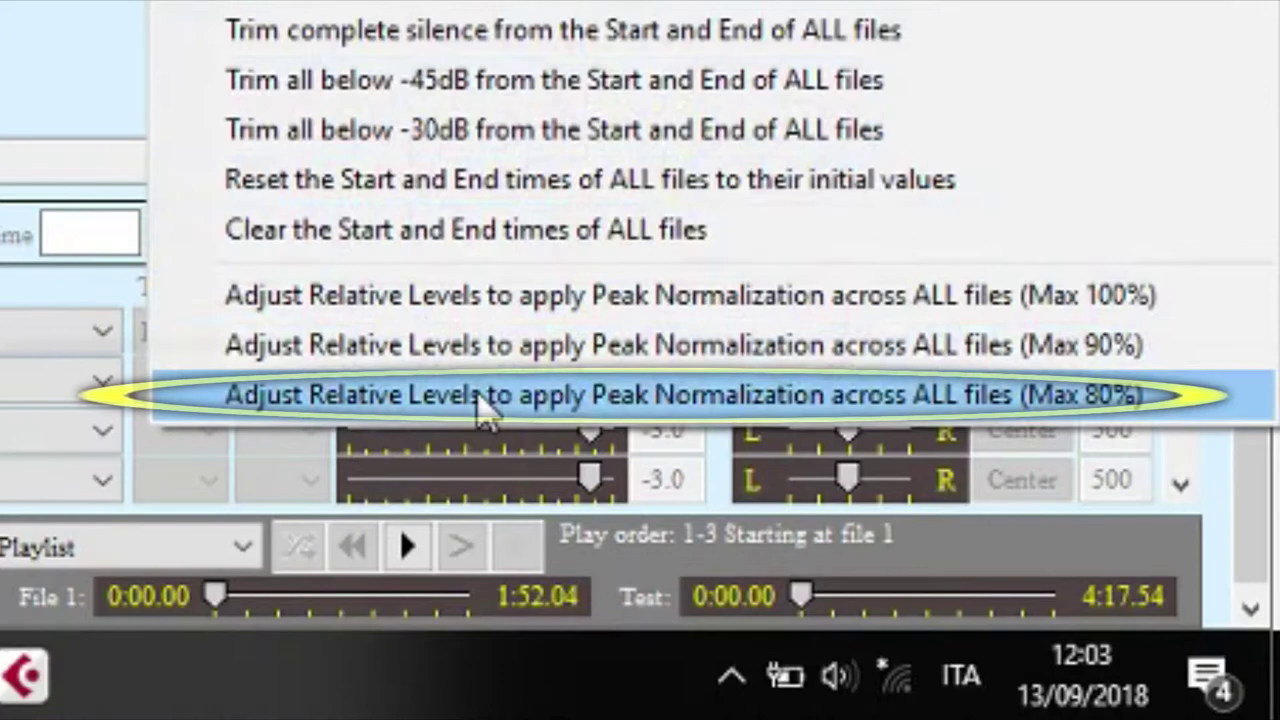
click(485, 408)
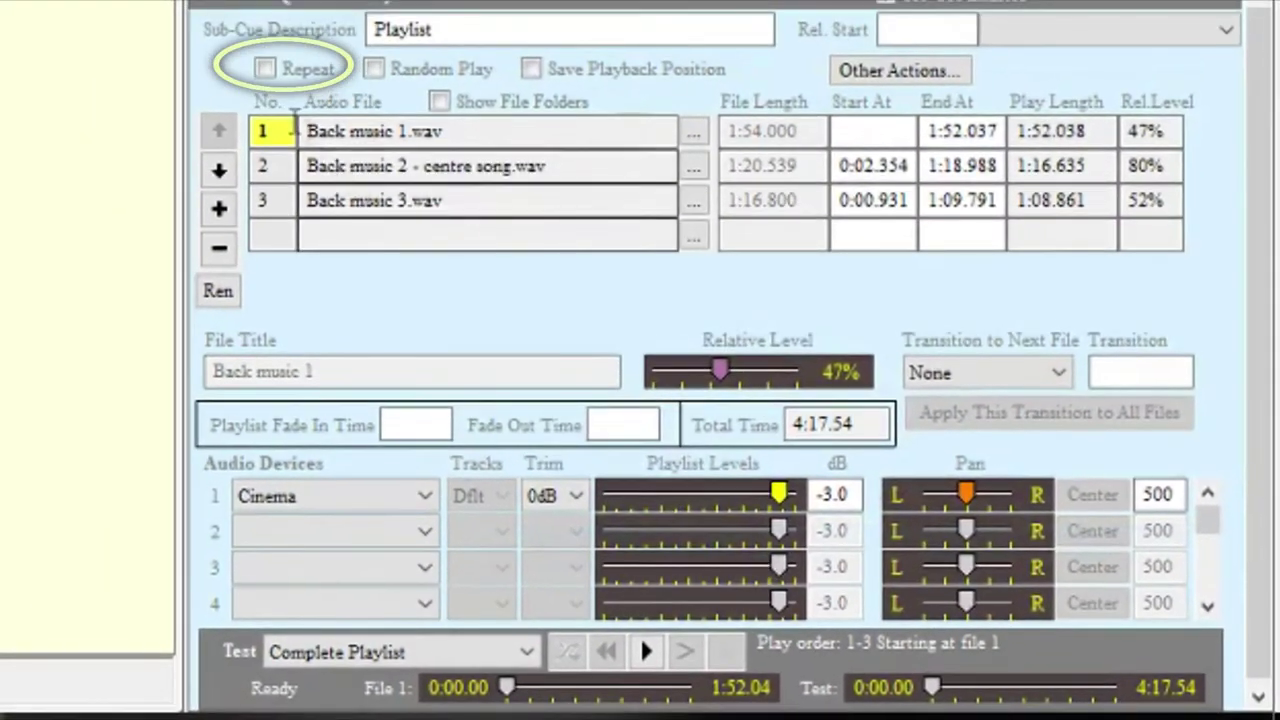
Enable Repeat for the playlist and add Entrance, Café and Bingo as its second, third and fourth audio devices.
click(265, 69)
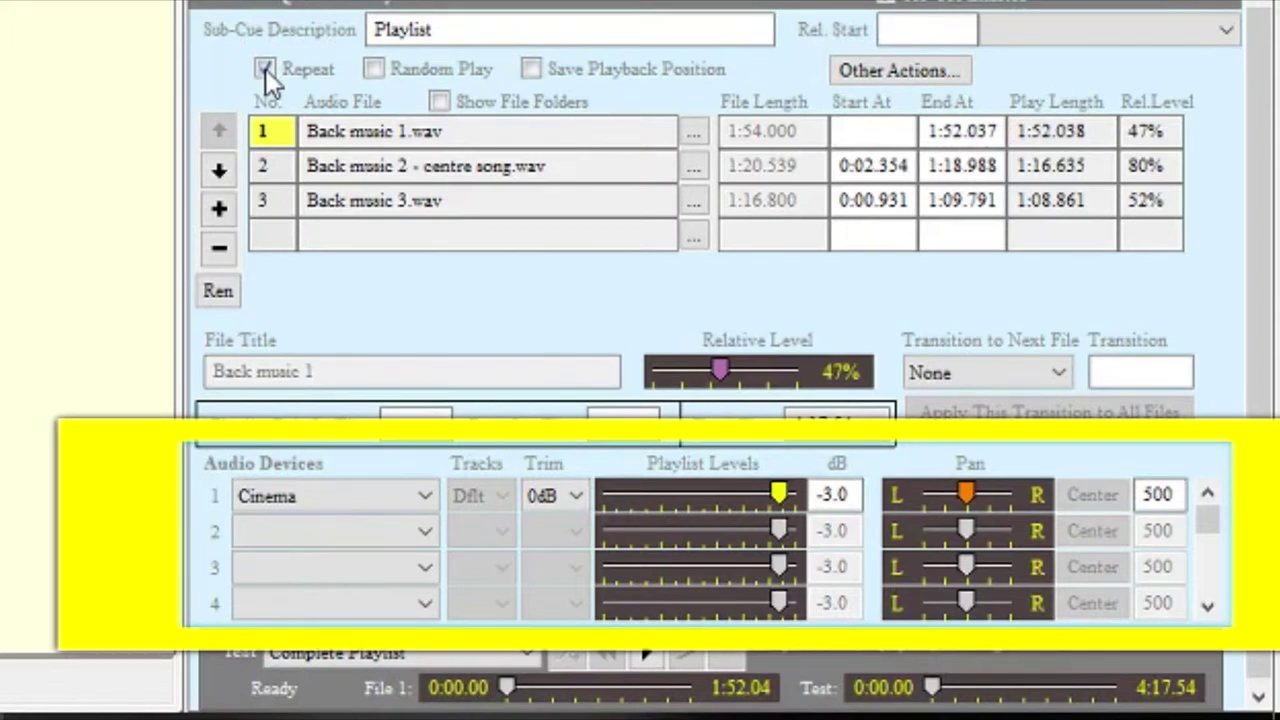
click(426, 533)
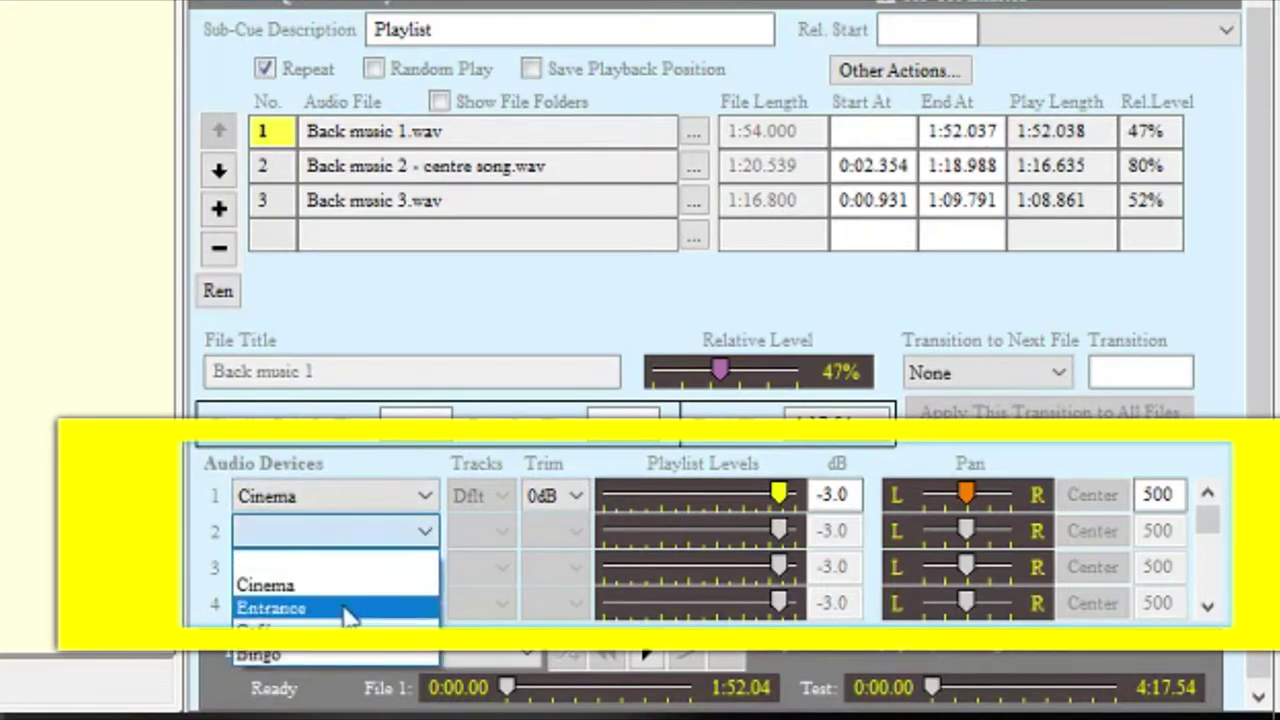
click(358, 608)
click(424, 568)
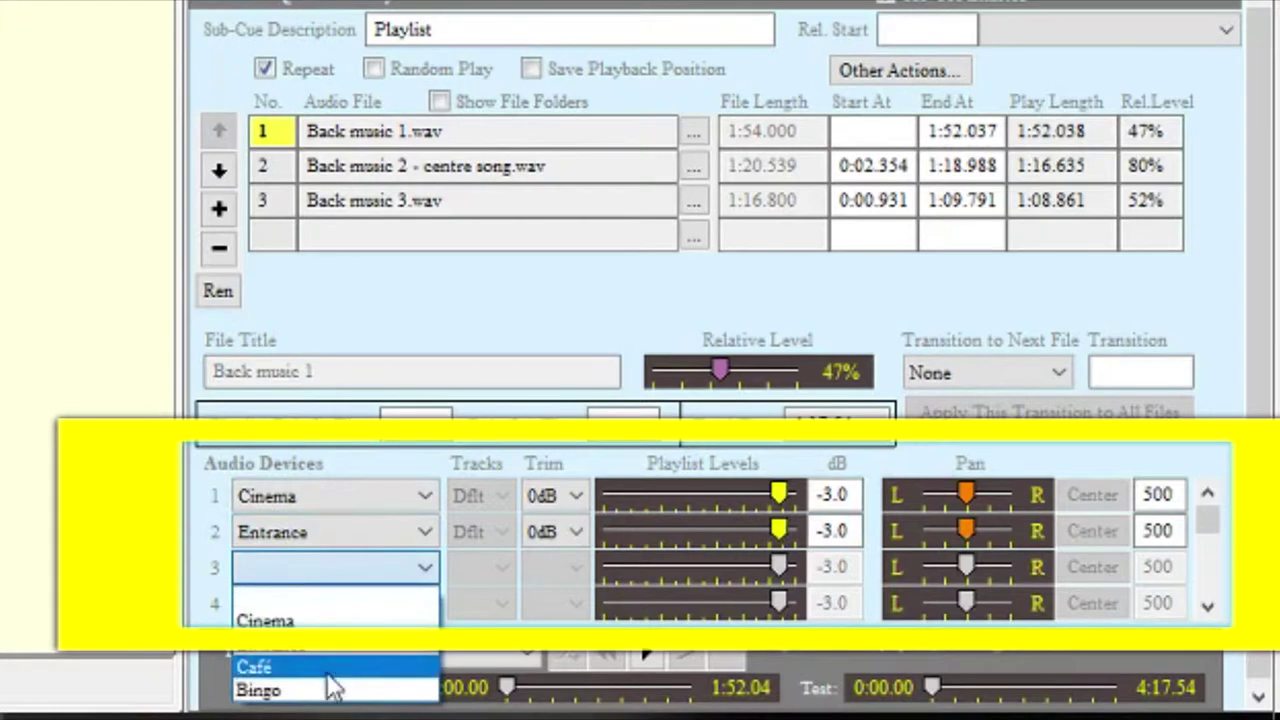
click(330, 665)
click(426, 605)
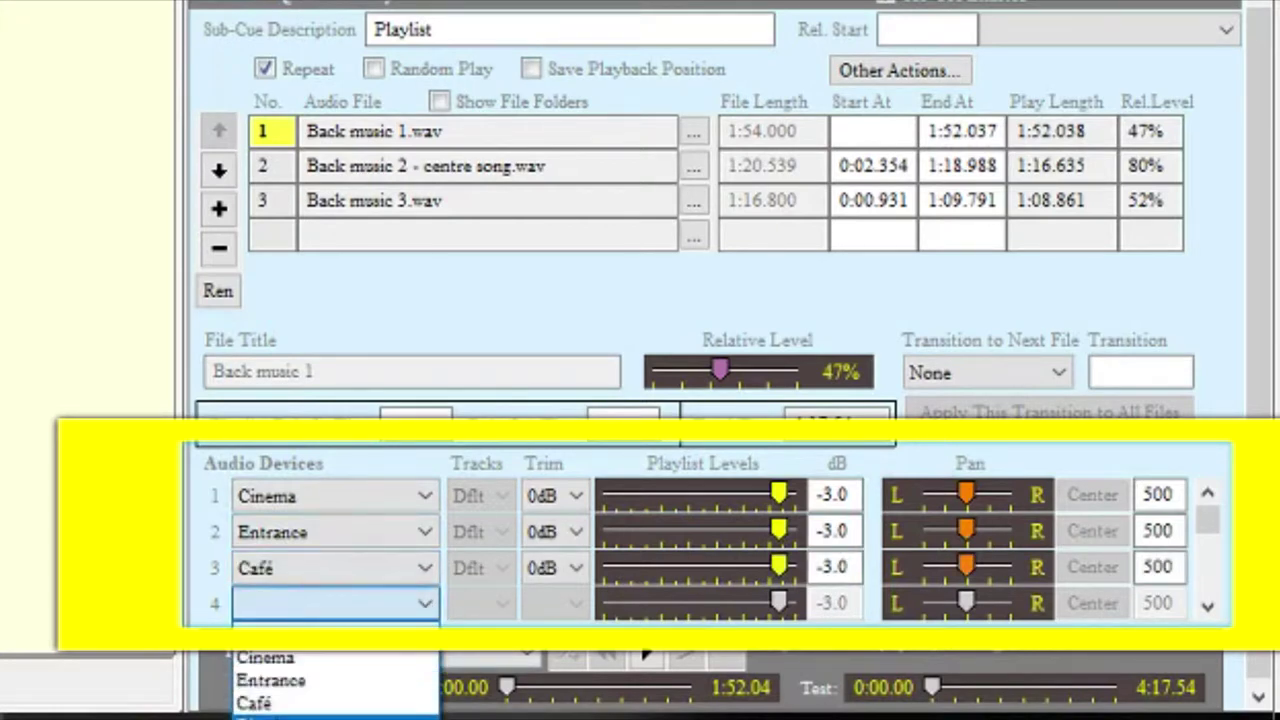
click(320, 700)
Set the playlist levels to -INF for Cinema and Bingo and -20 dB for Entrance and Café, and test-play the playlist briefly.
drag(779, 603, 604, 603)
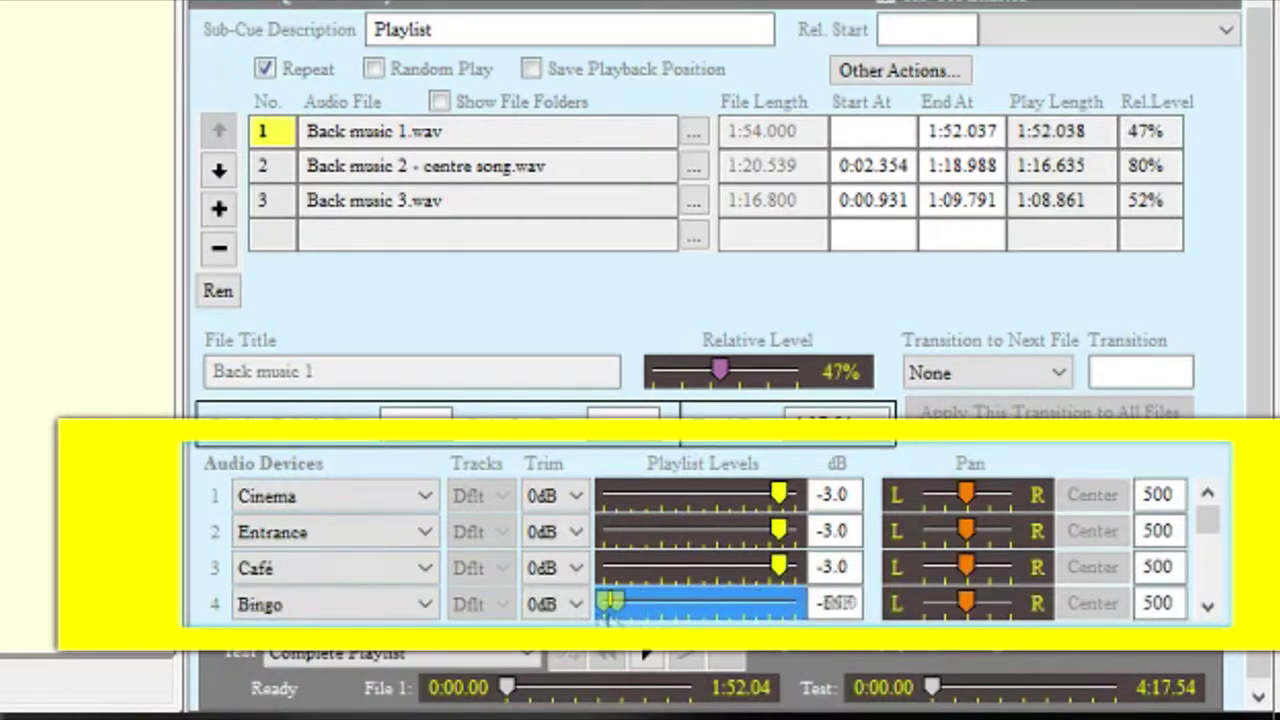
drag(779, 495, 551, 491)
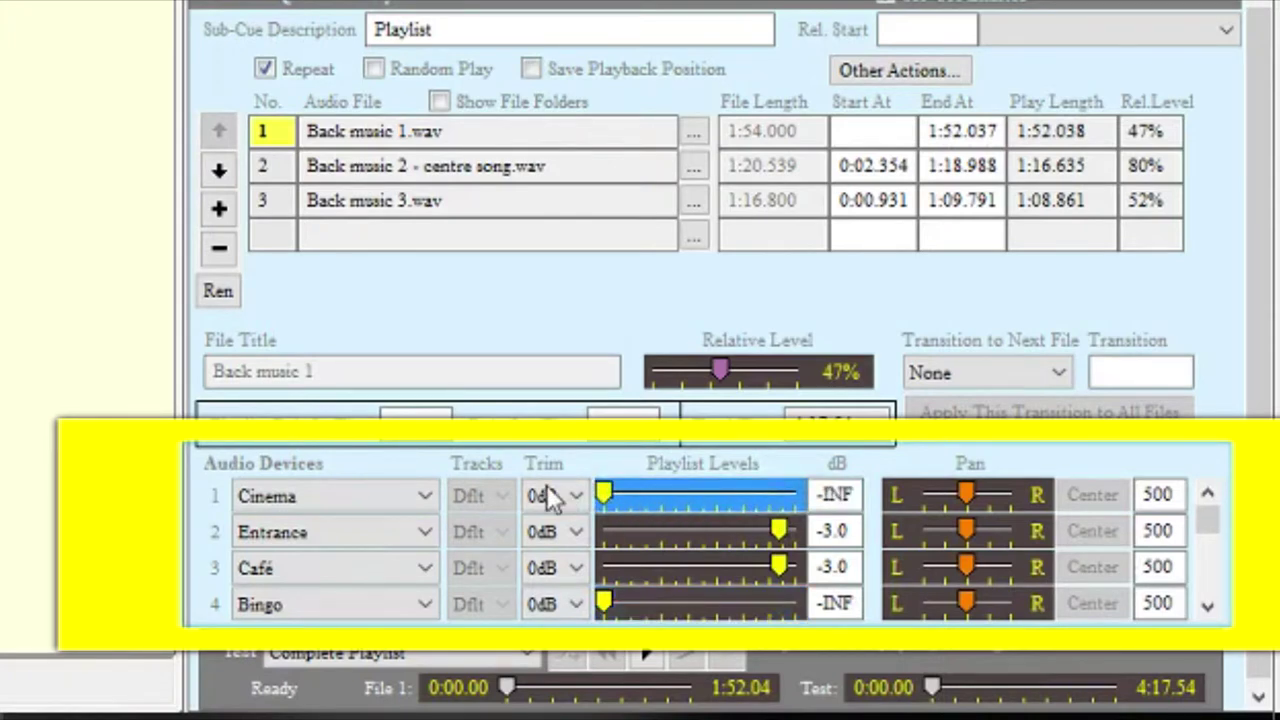
double_click(851, 530)
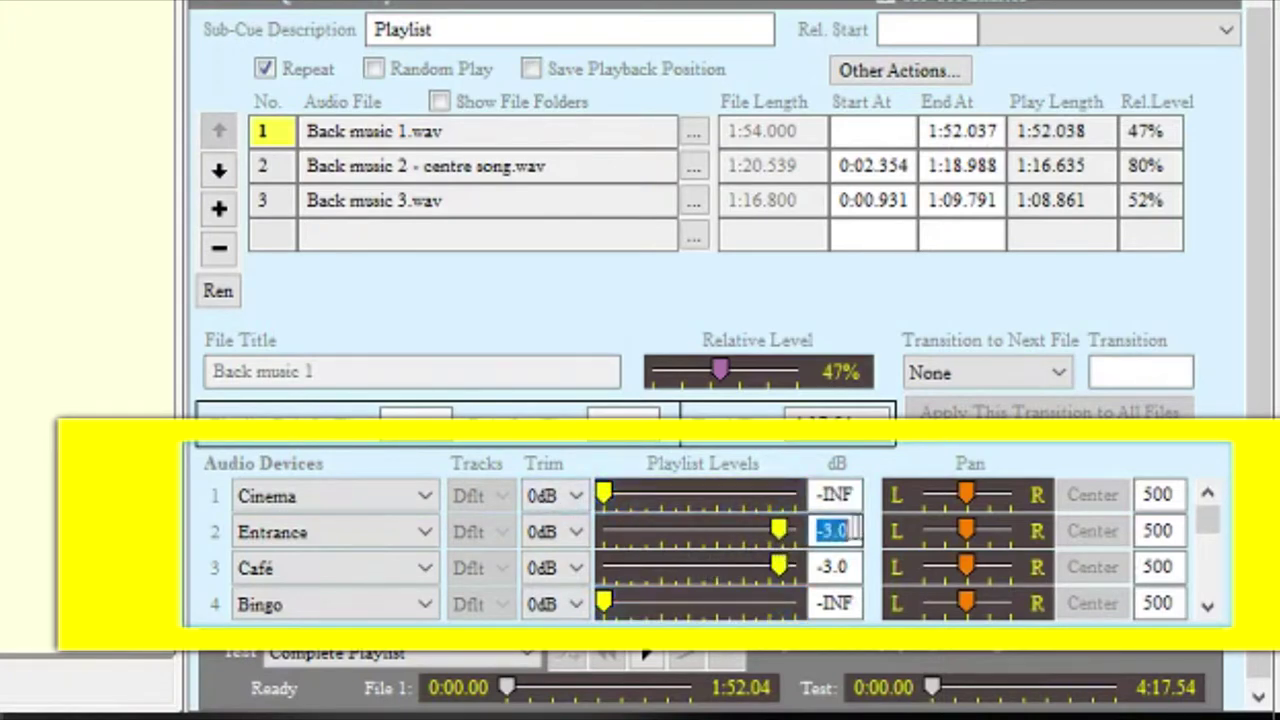
text(-)
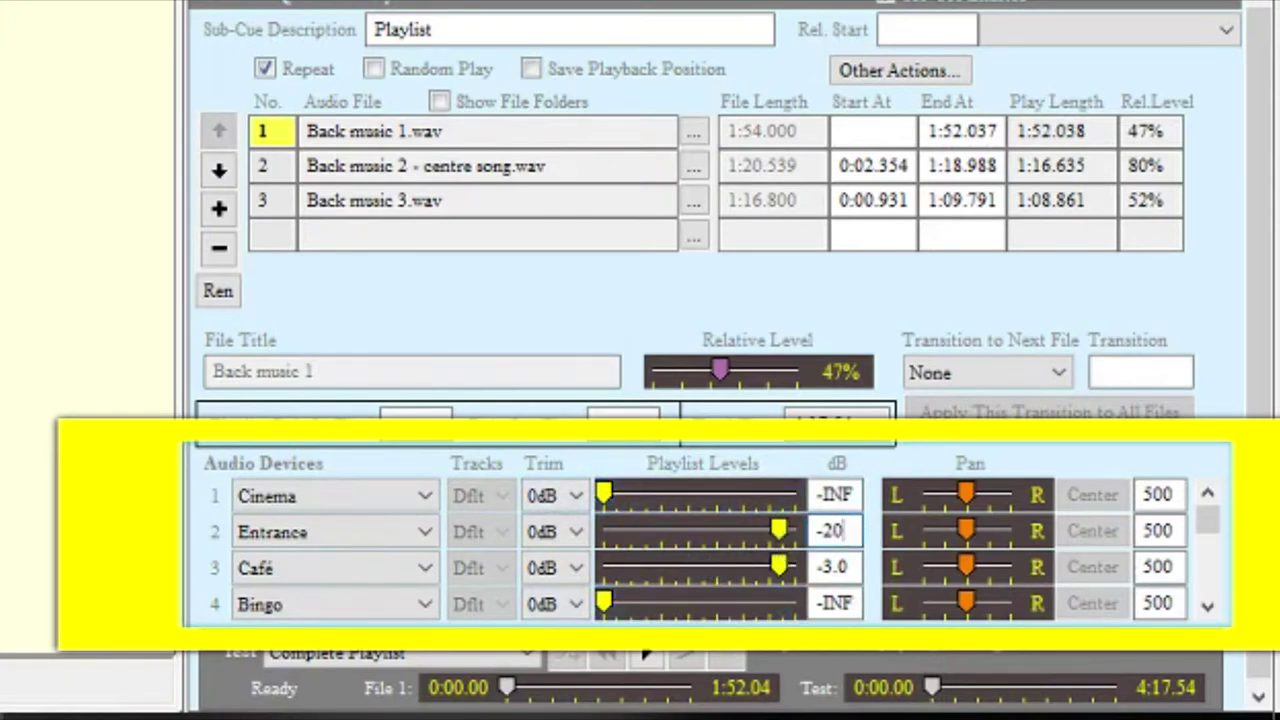
text(20)
key(Tab)
double_click(845, 567)
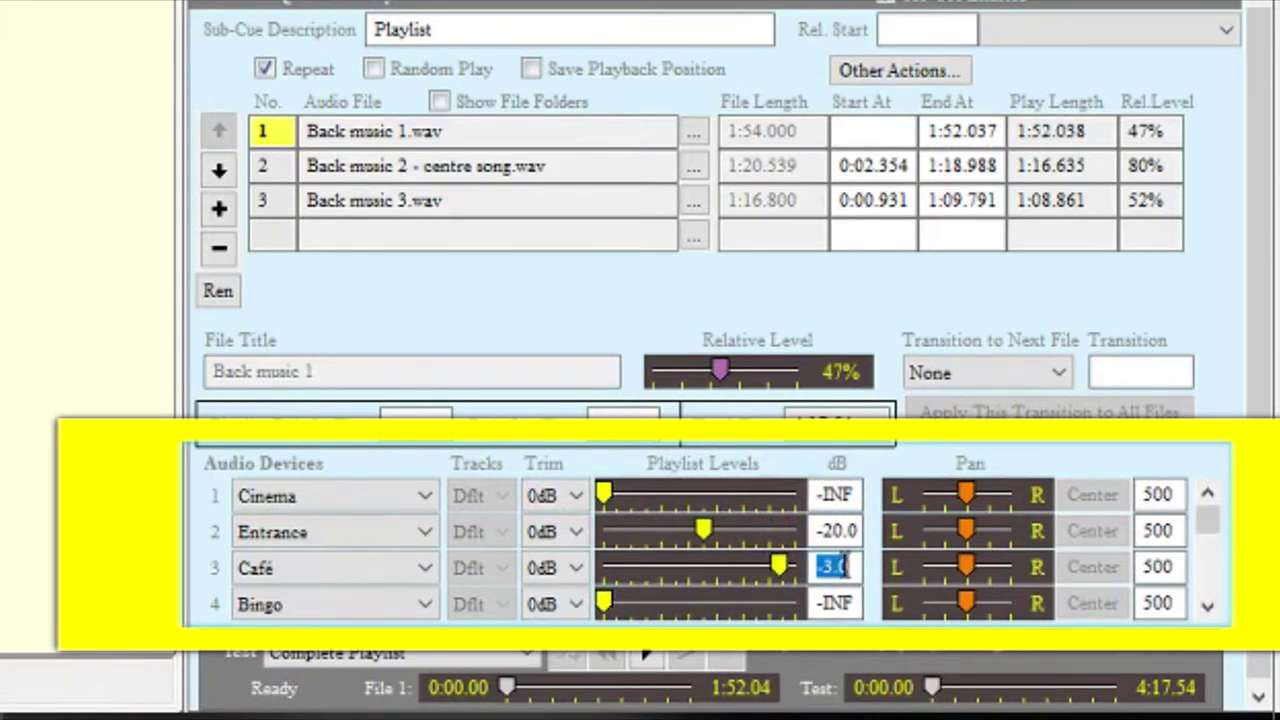
text(-)
key(Tab)
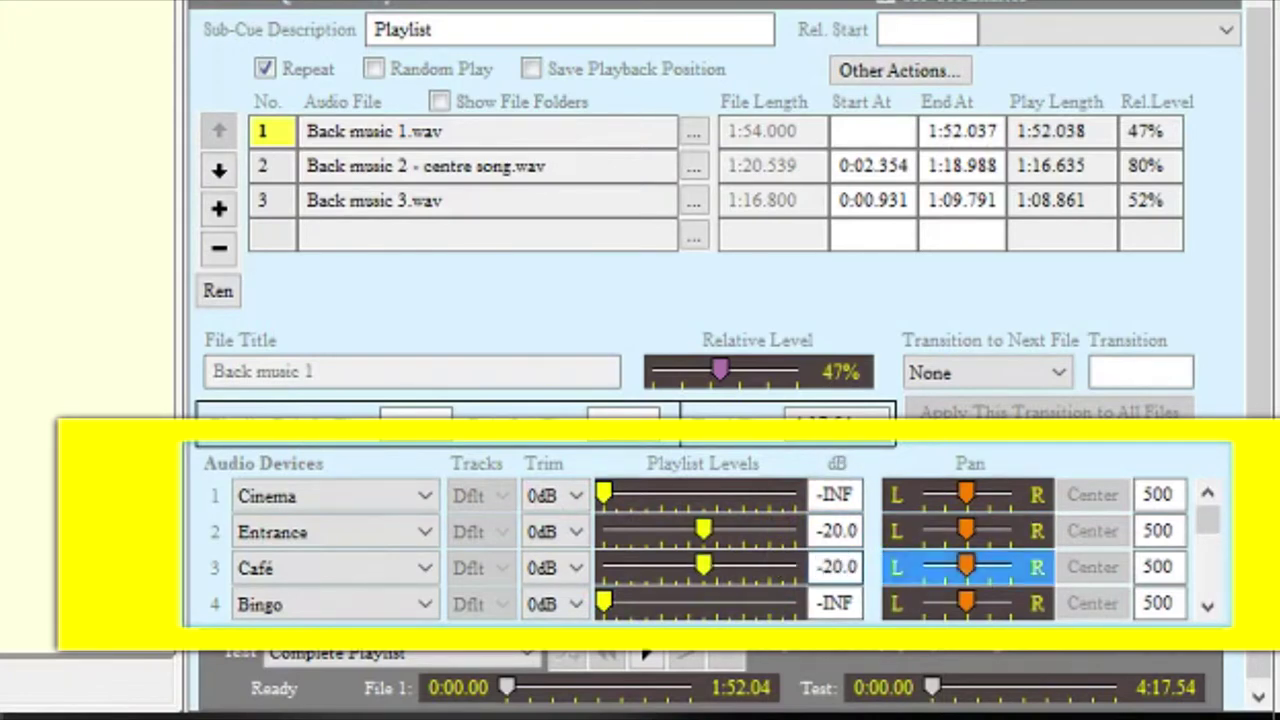
click(647, 652)
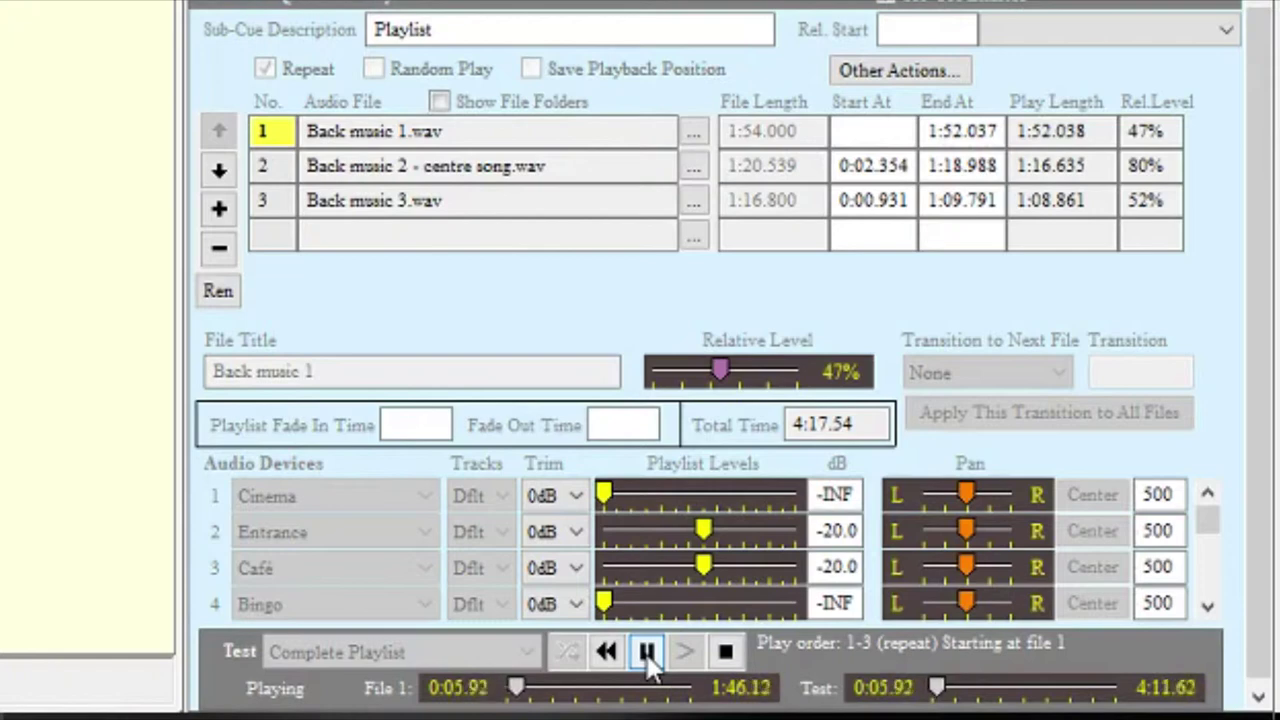
click(726, 653)
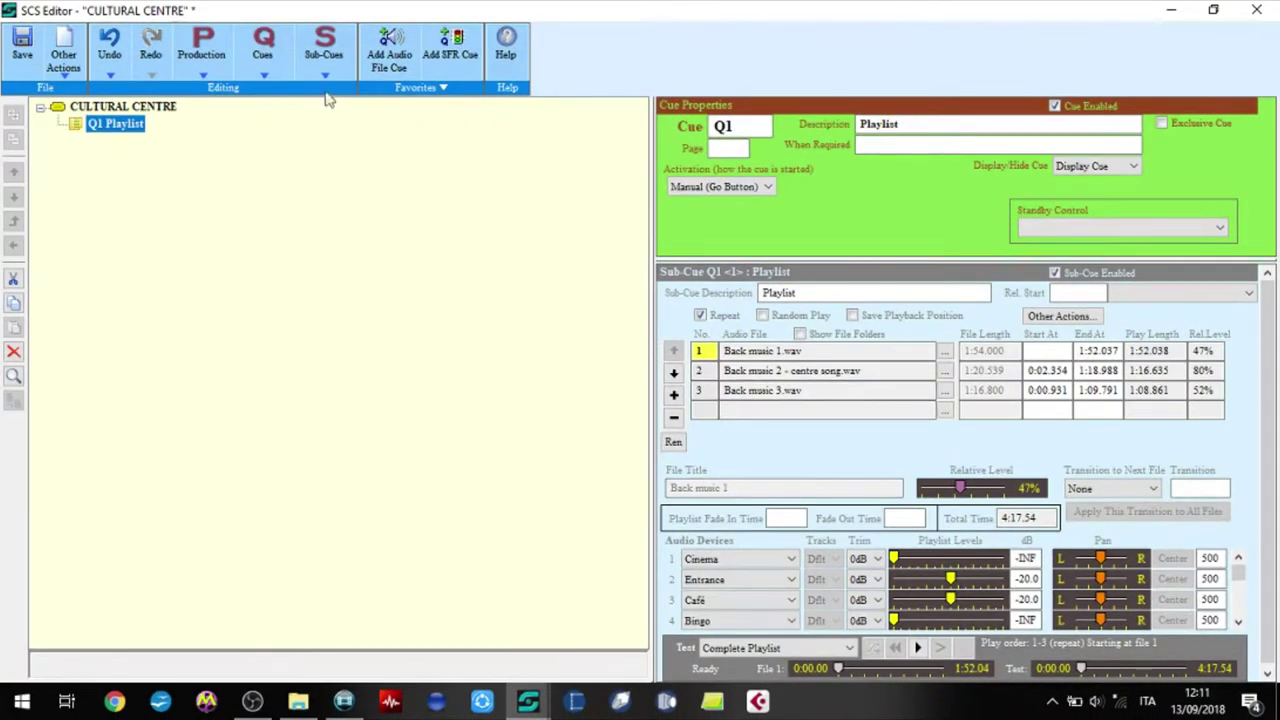
Add a Memo sub-cue to Q1 and enter the text "Cultural Centre FreETimE".
click(324, 60)
click(375, 228)
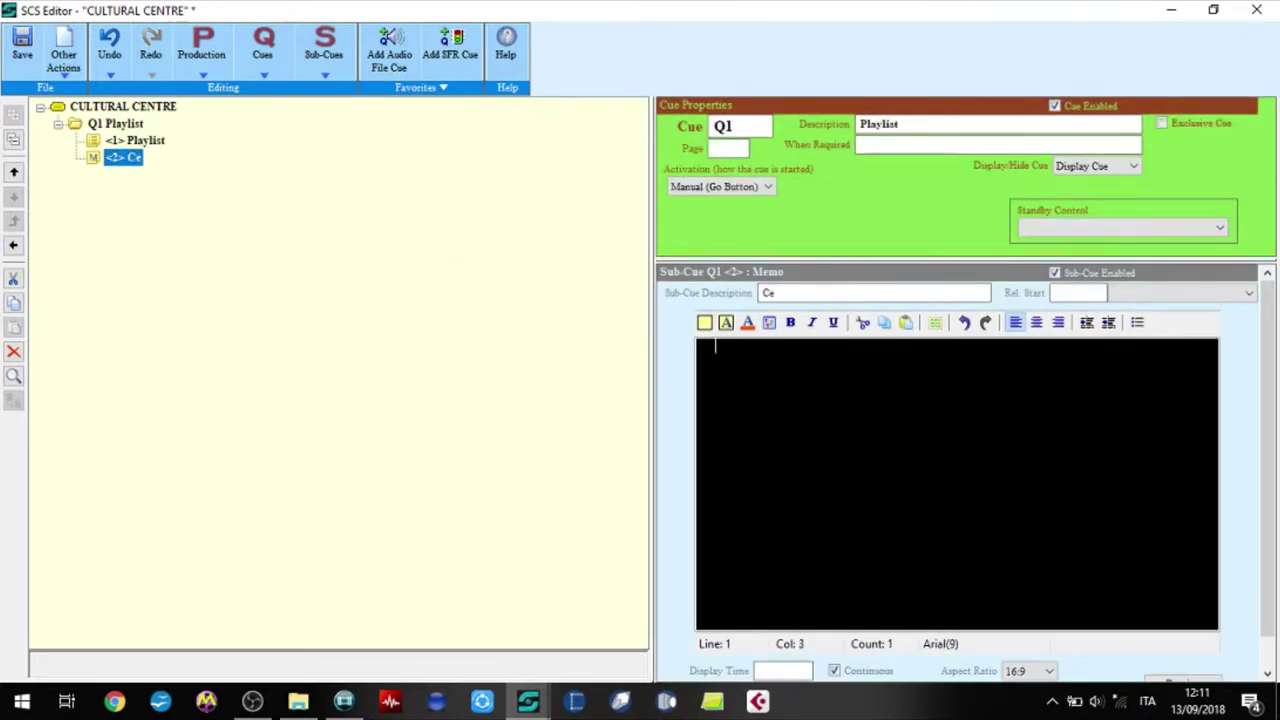
text(Ce)
text(ultural Centre)
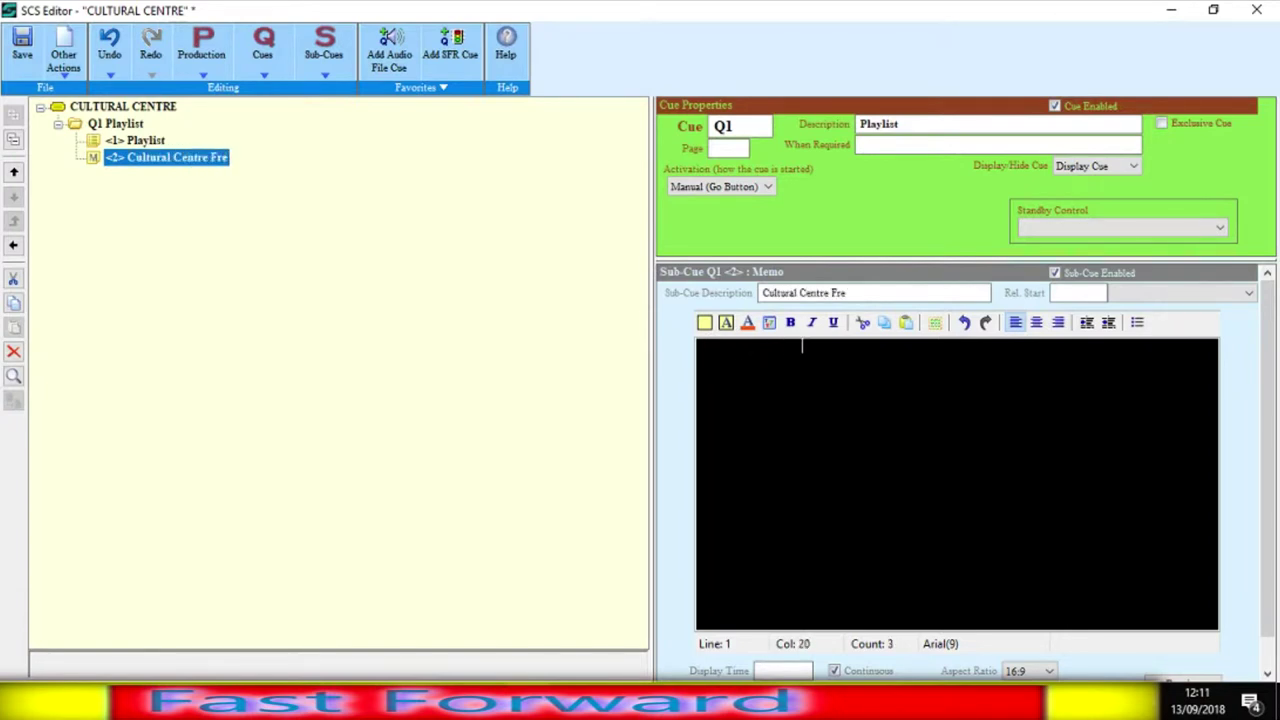
Format the memo's title line in bold Georgia, size 16, with white text.
key(ctrl+a)
click(726, 322)
click(245, 236)
scroll(110, 245, down, 3)
click(60, 289)
click(357, 268)
click(292, 530)
click(726, 322)
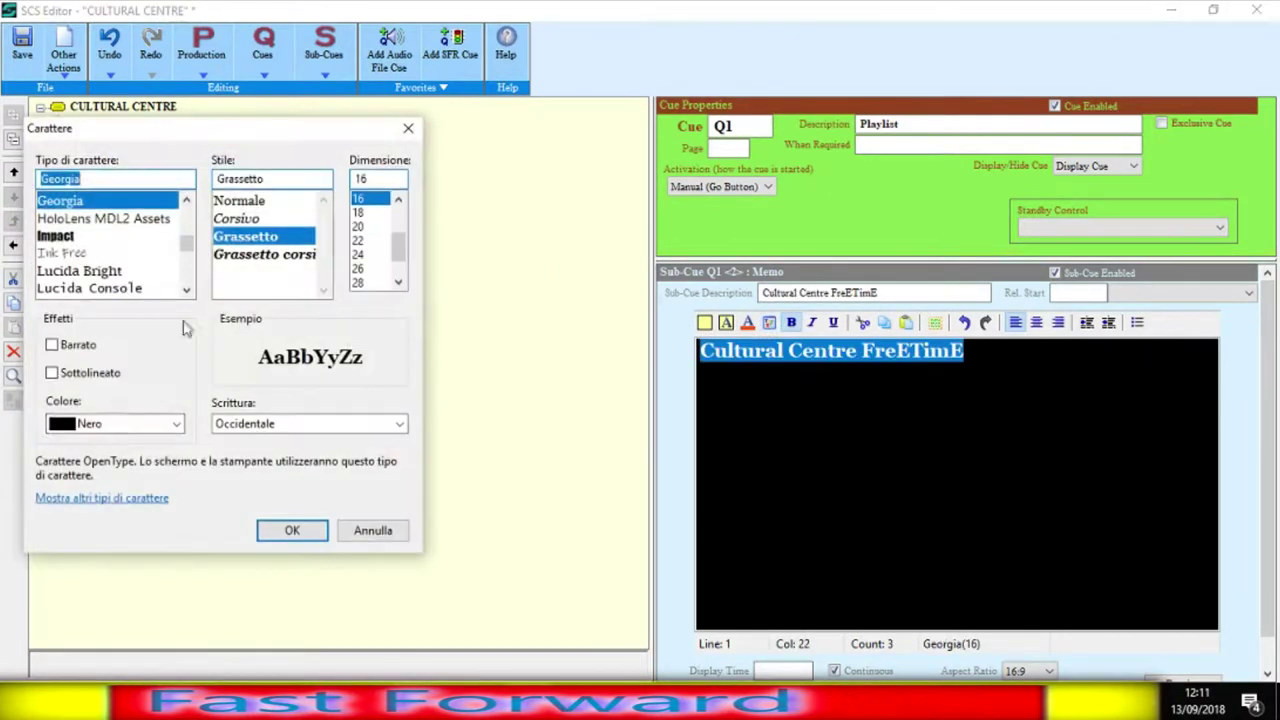
click(115, 423)
click(80, 655)
click(292, 530)
Colour individual letters of FreETimE: yellow F, cyan first capital E, magenta T and orange final E.
click(896, 350)
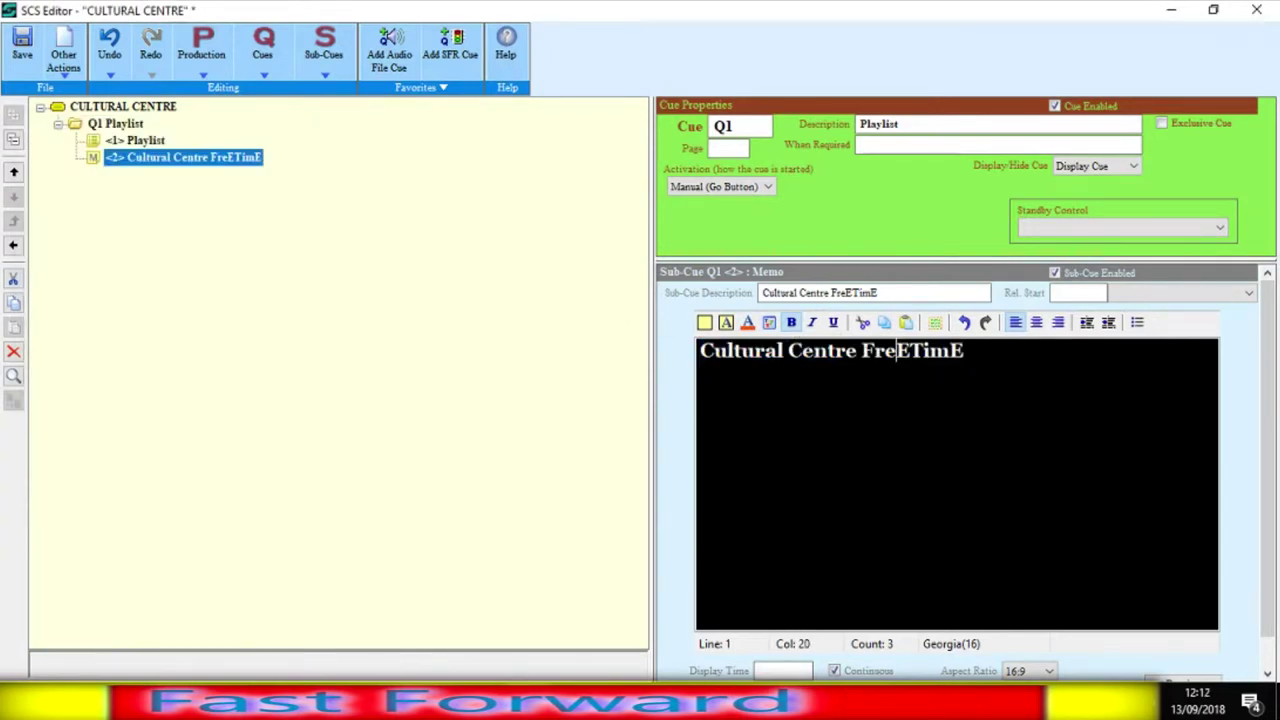
click(747, 322)
click(46, 94)
click(20, 289)
drag(896, 350, 911, 350)
click(747, 322)
click(120, 71)
click(20, 289)
click(747, 322)
click(194, 120)
click(20, 289)
drag(948, 350, 963, 350)
click(747, 322)
click(48, 144)
click(20, 289)
Add a centred "Welcome!" line below the memo title in a larger font, with blank space above it.
text(Welcome!)
drag(805, 420, 700, 400)
click(1037, 322)
click(726, 322)
click(360, 254)
click(292, 530)
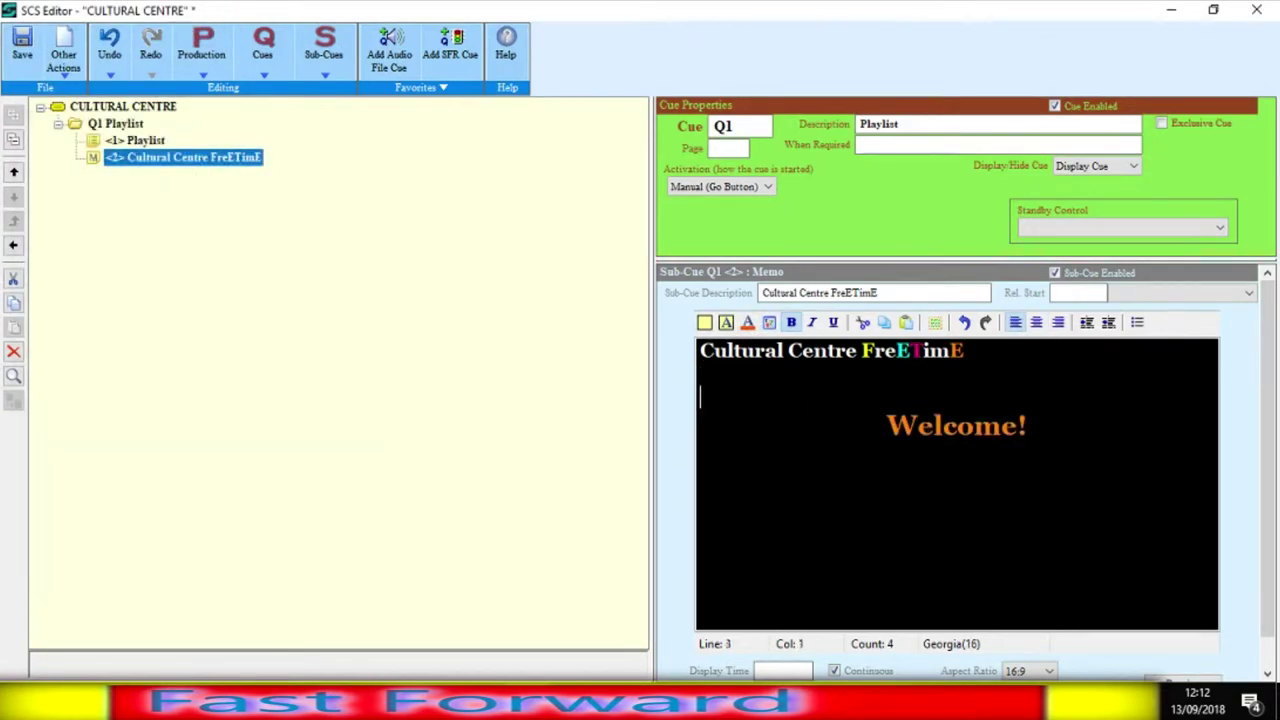
key(Home)
key(Return)
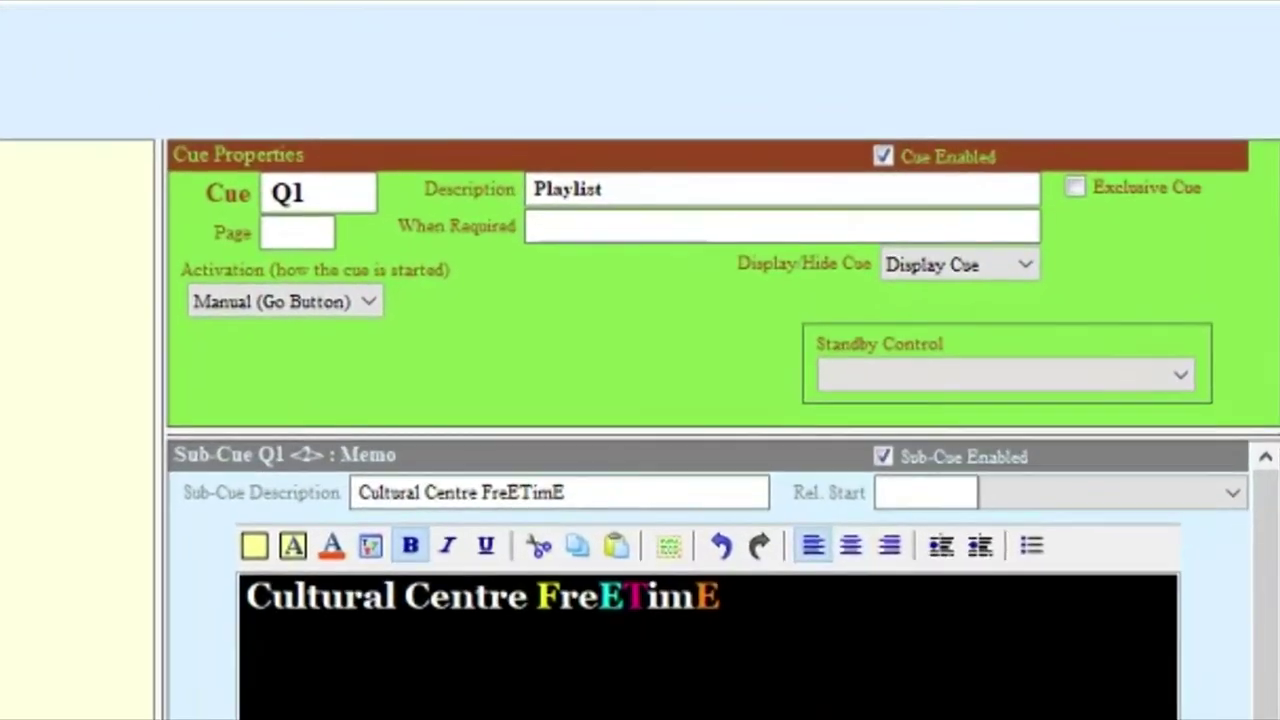
Describe the memo sub-cue as "On screen message" and choose Pop-up window on primary screen as its target display.
triple_click(583, 492)
text(On screen me)
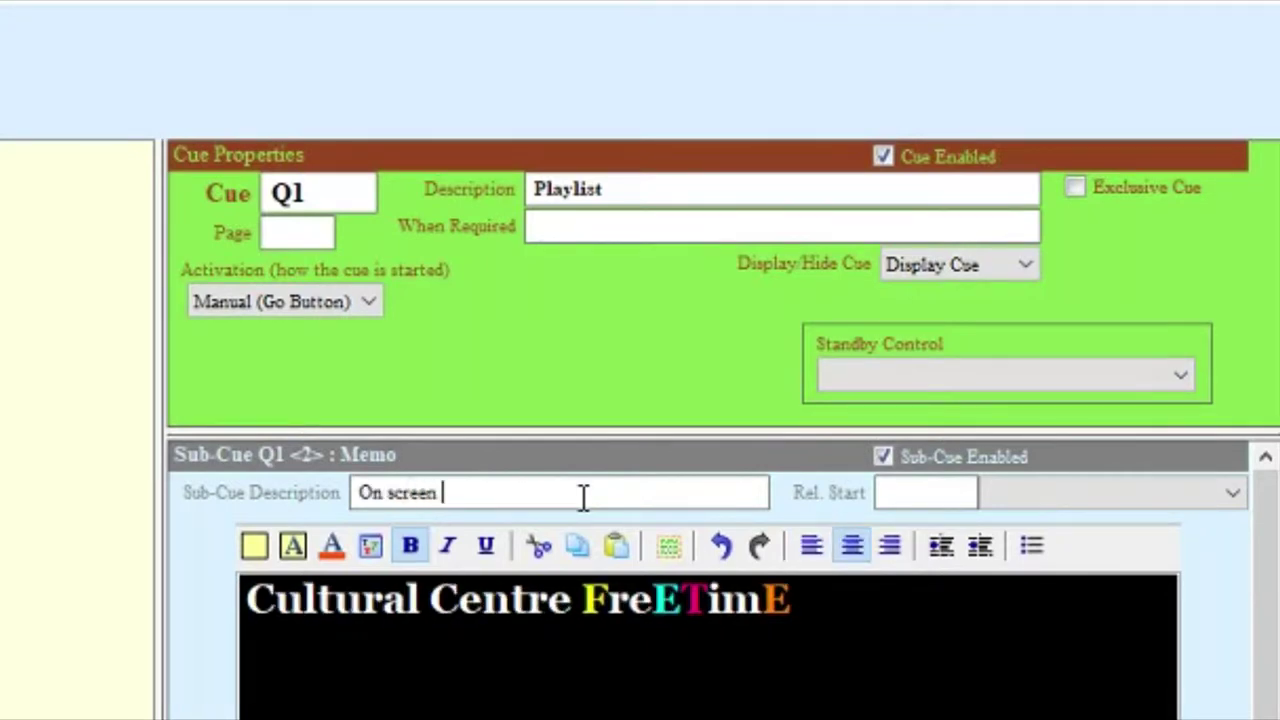
text(ssage)
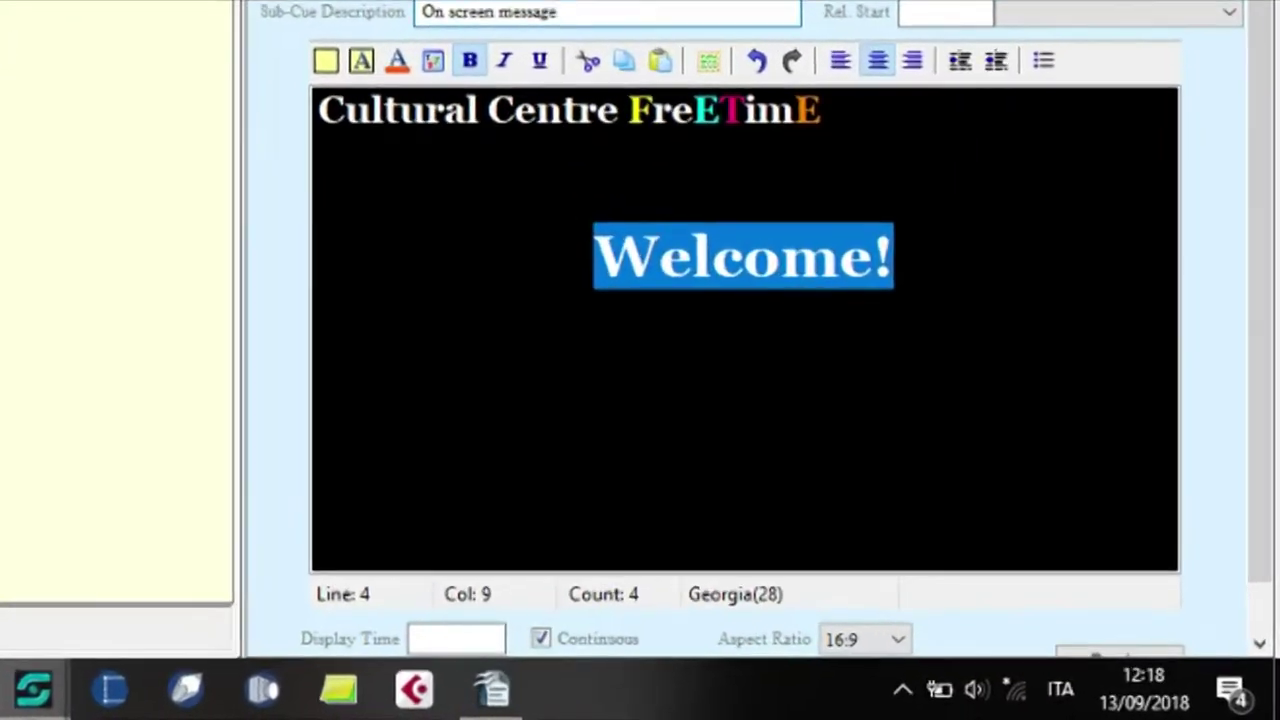
scroll(917, 671, down, 1)
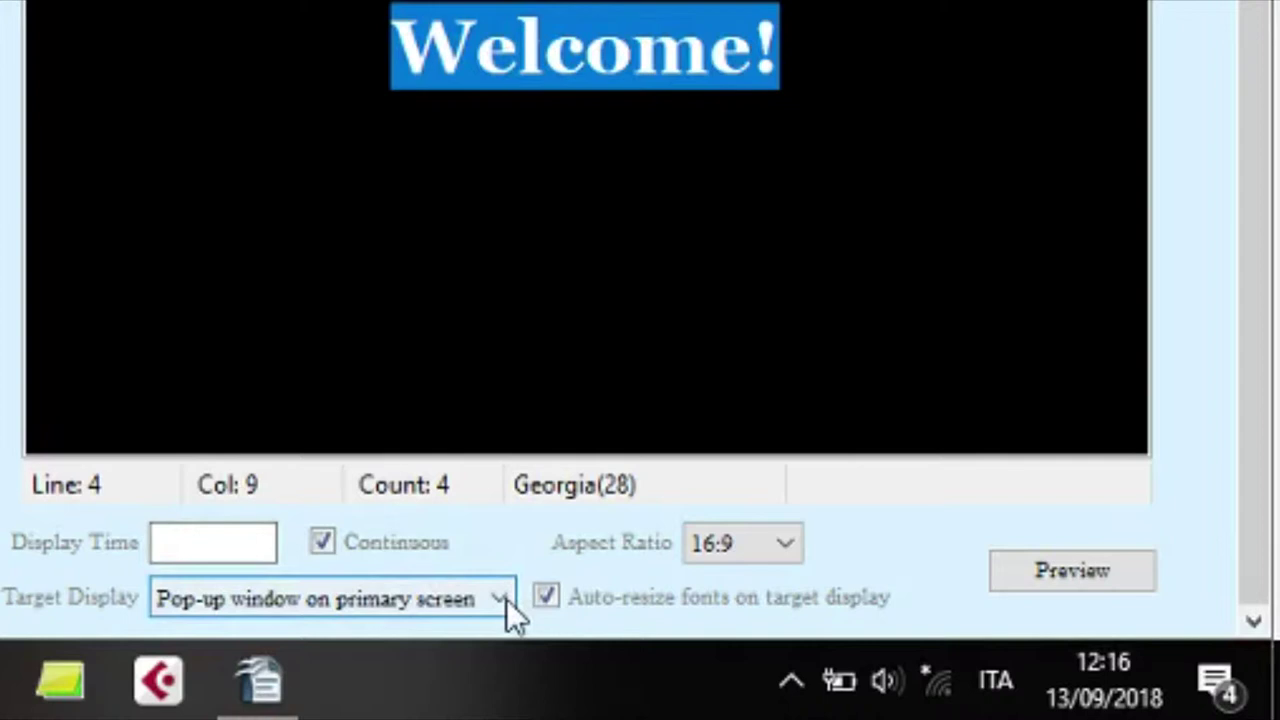
click(499, 599)
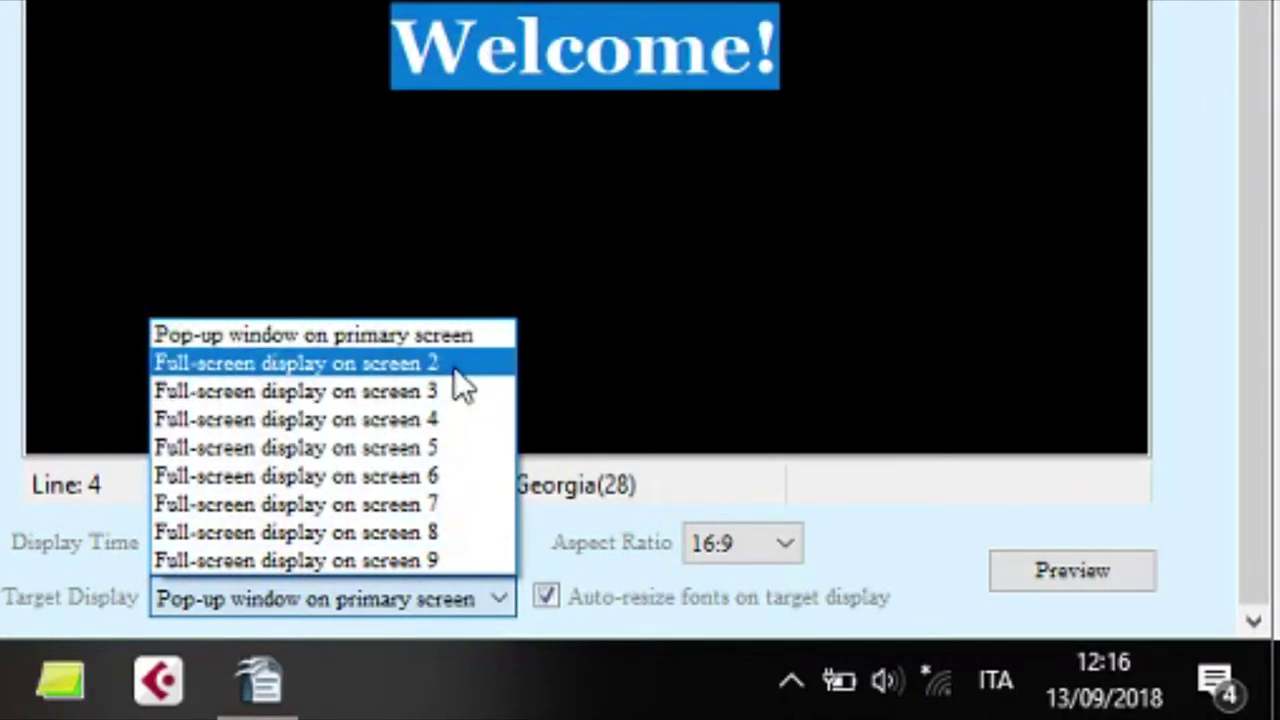
click(452, 338)
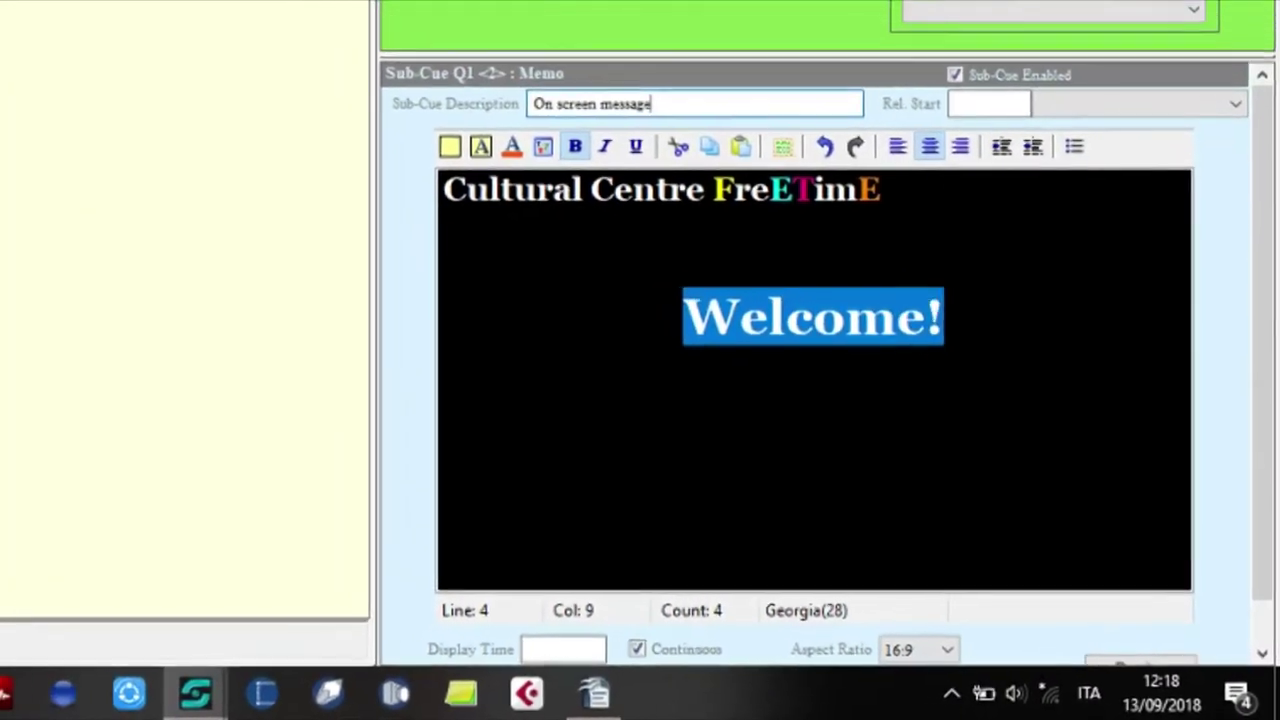
Add a Lighting sub-cue to Q1 and enter CINEMA: 1@0 as its first DMX item.
click(297, 28)
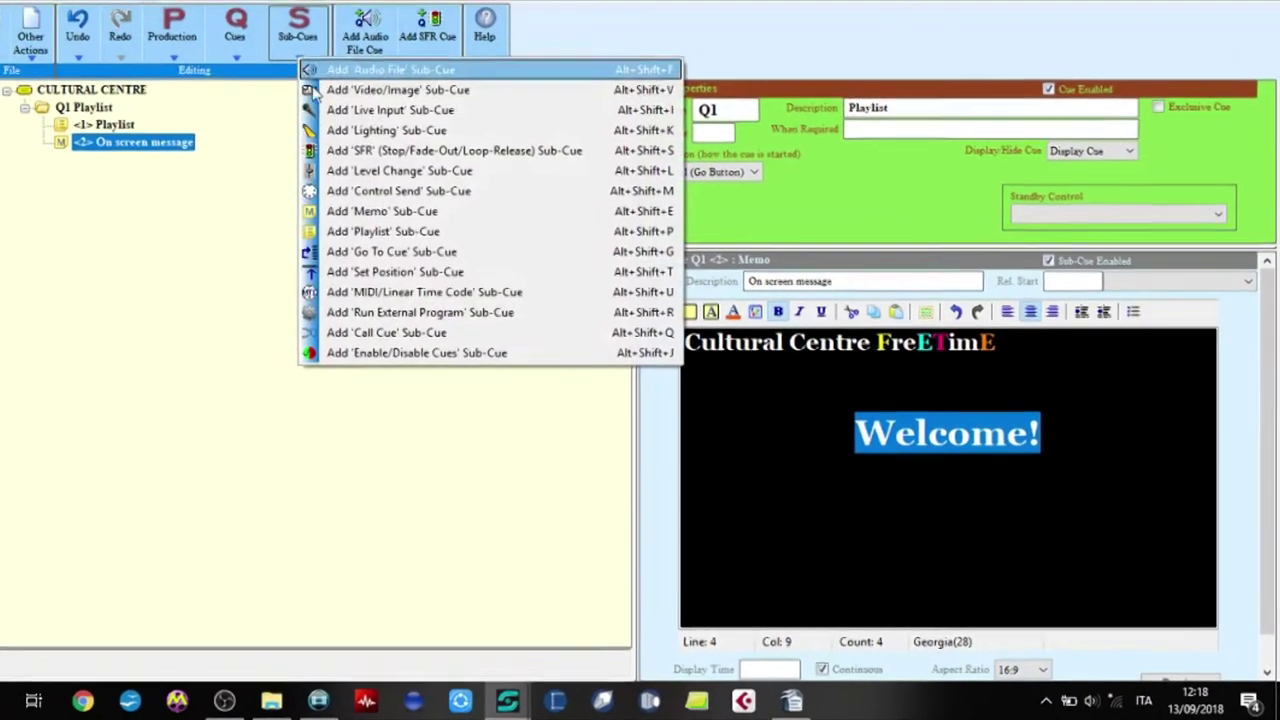
click(386, 130)
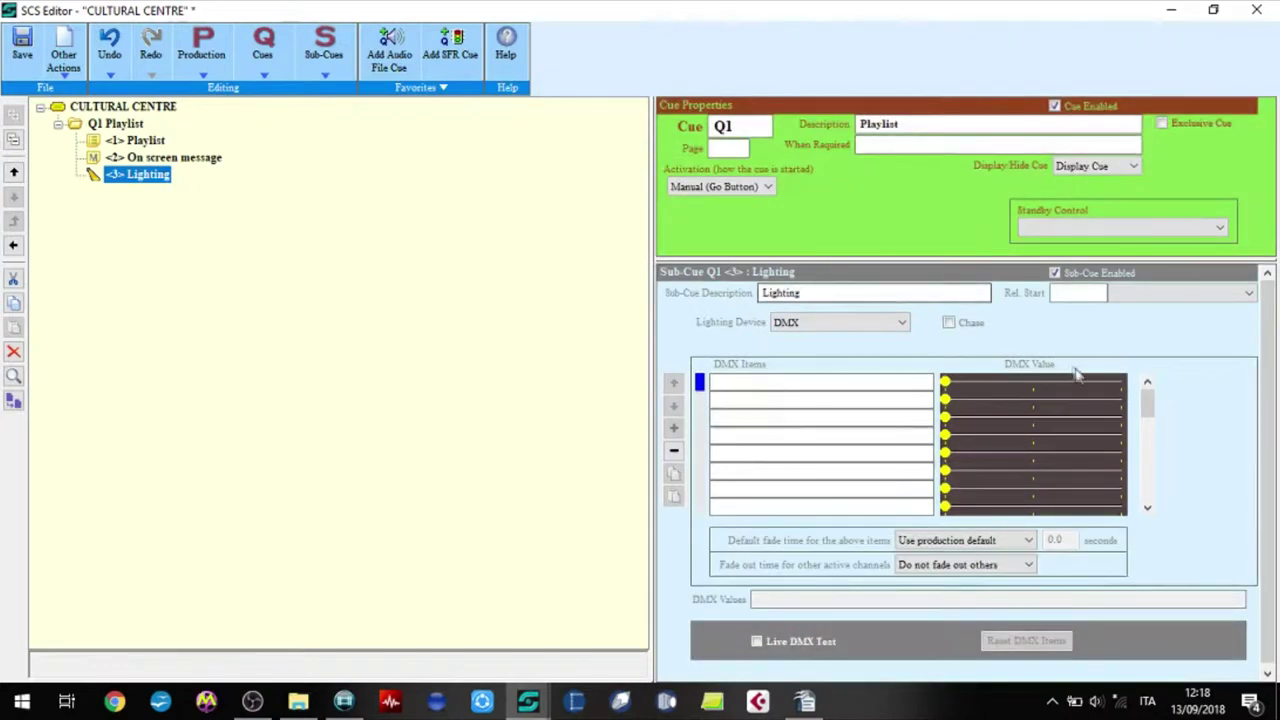
click(920, 383)
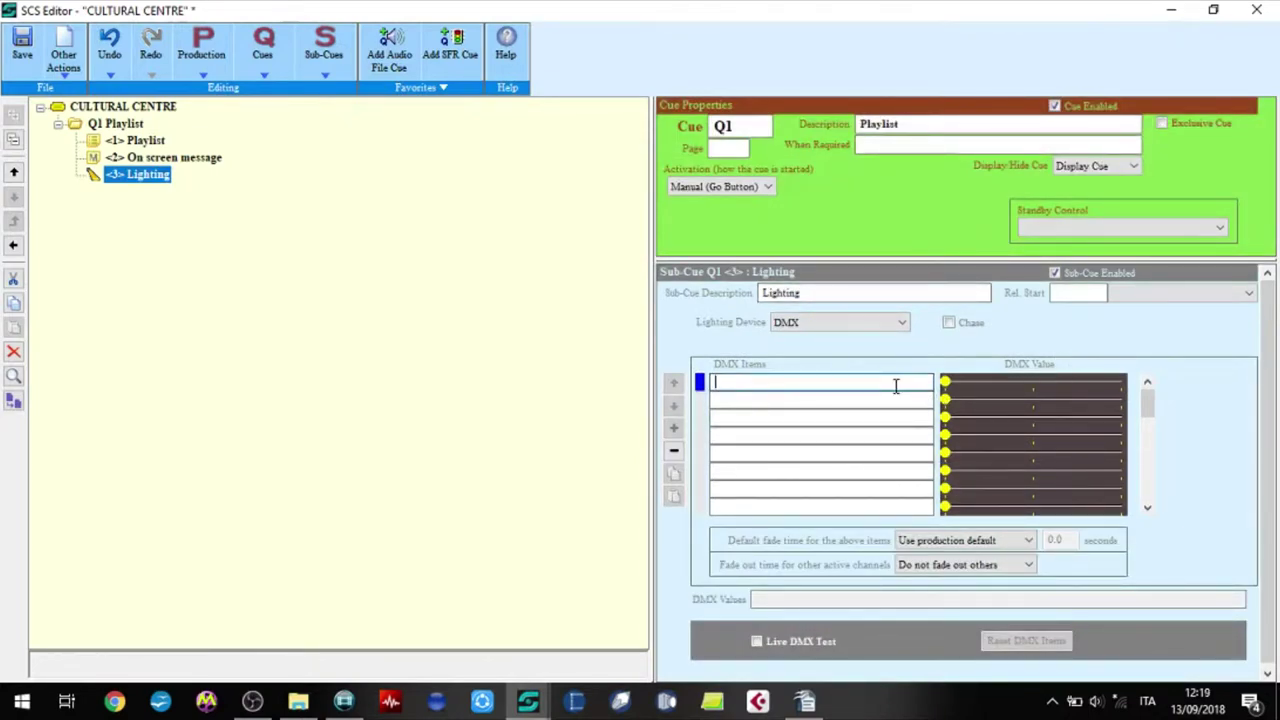
text(CINEMA)
text(: 1@)
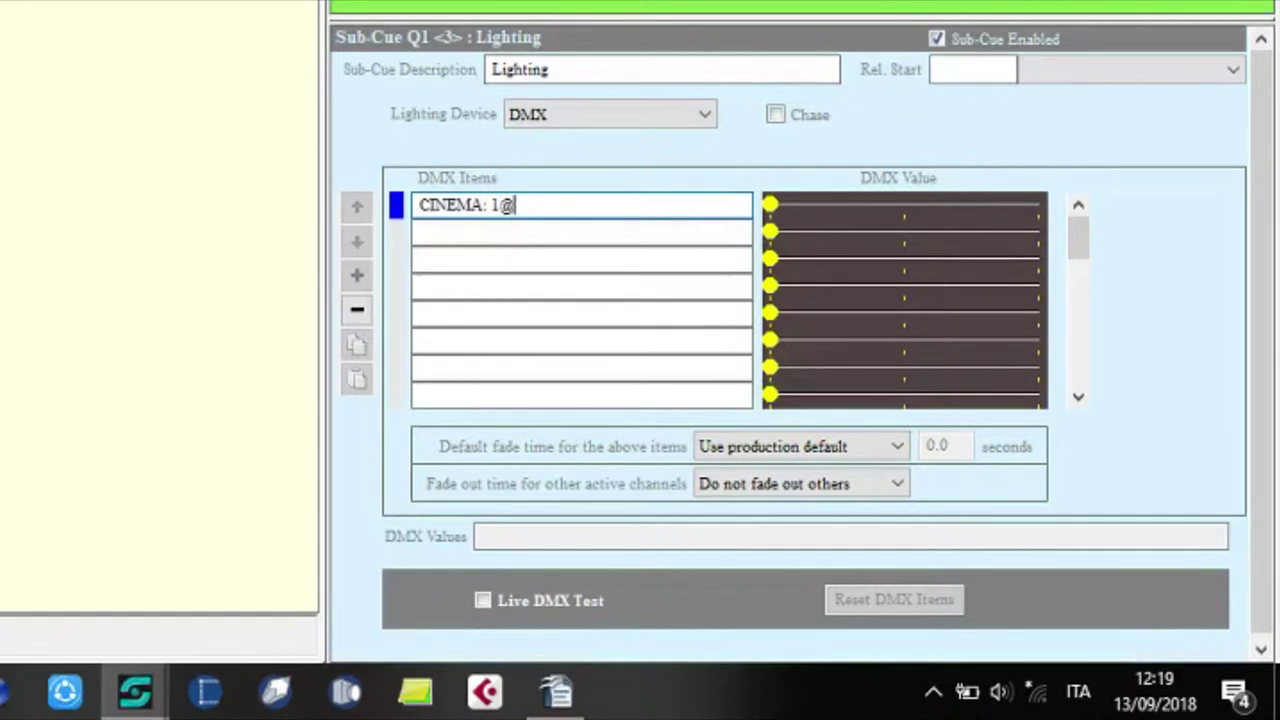
text(100)
key(BackSpace)
key(BackSpace)
key(BackSpace)
text(0)
key(Return)
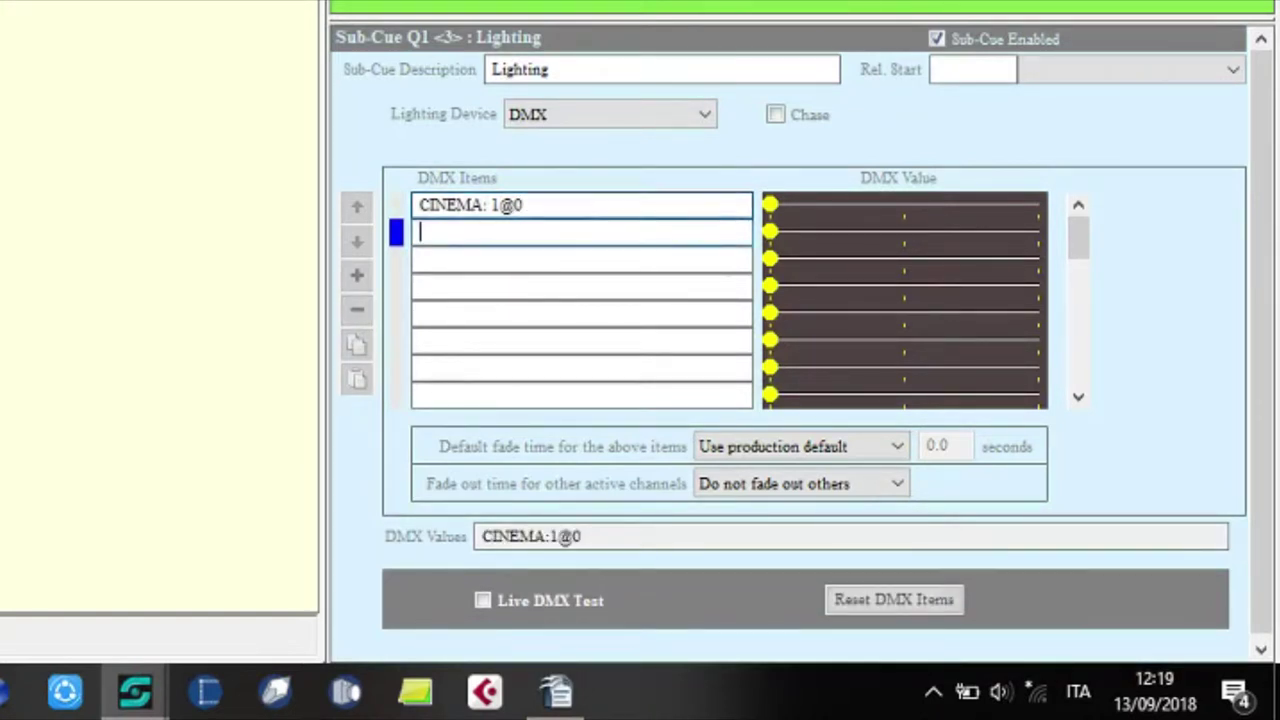
Enter the DMX items ENTRANCE: 1@100, CAFE: 1@100 and BINGO: 1@0 below the cinema item.
text(ENTRAN)
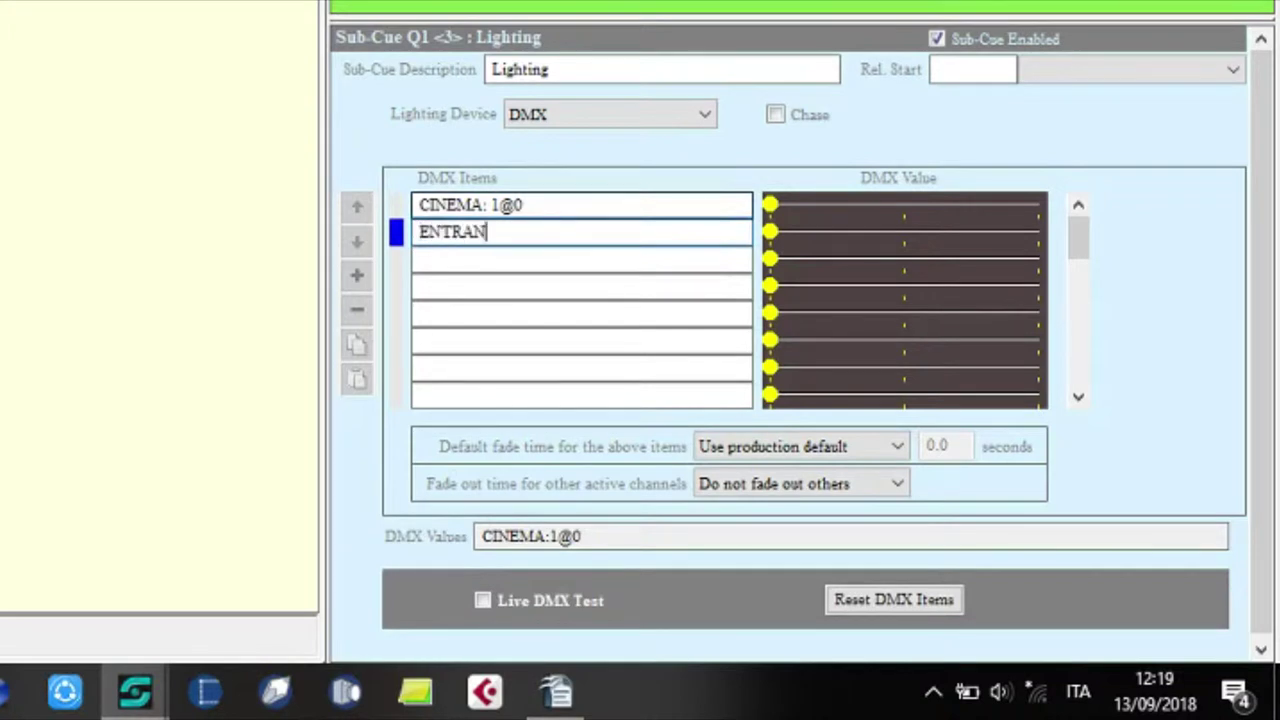
text(CE. 1@100)
key(Return)
text(CAFE: 1)
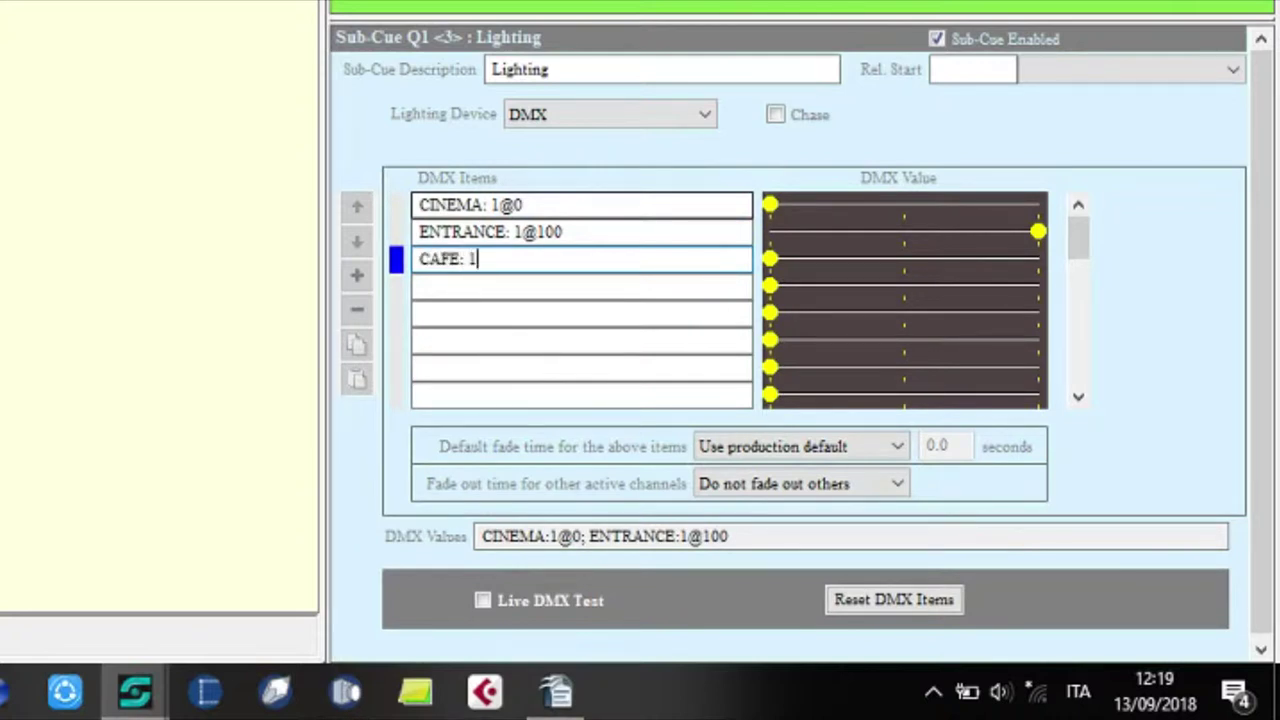
text(@100)
key(Return)
text(BINGO)
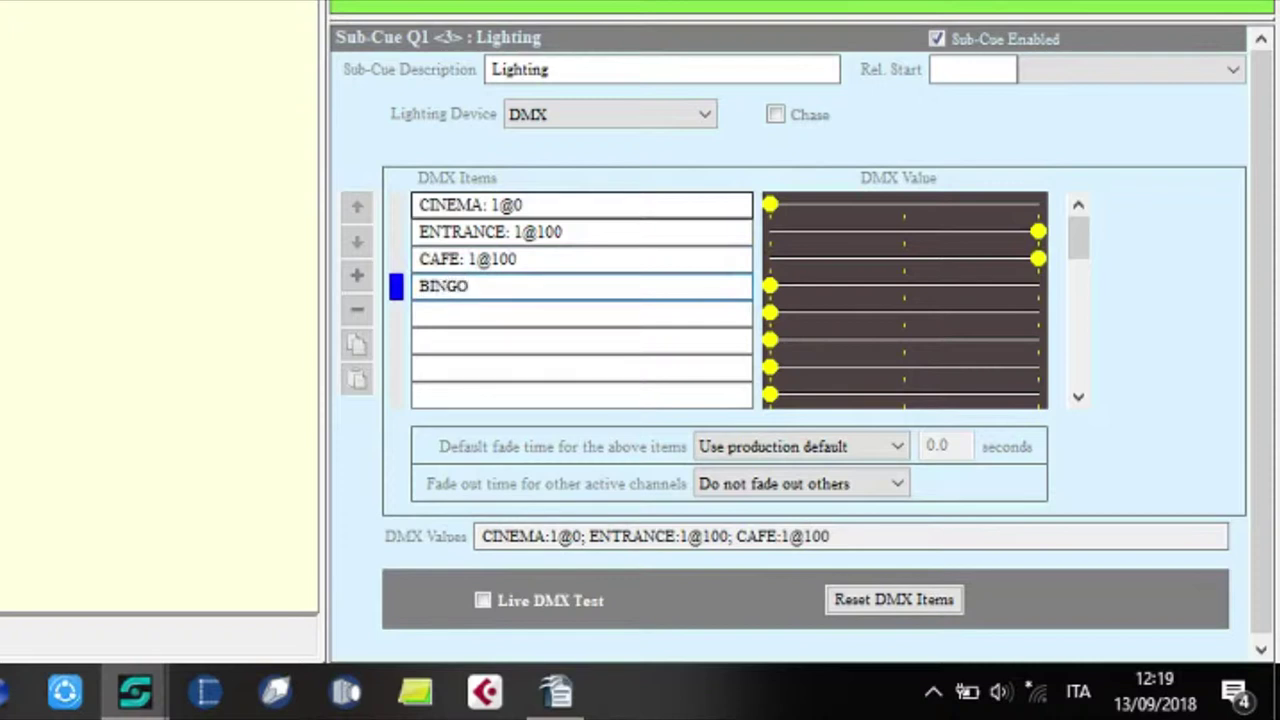
text(: 1@0)
key(Return)
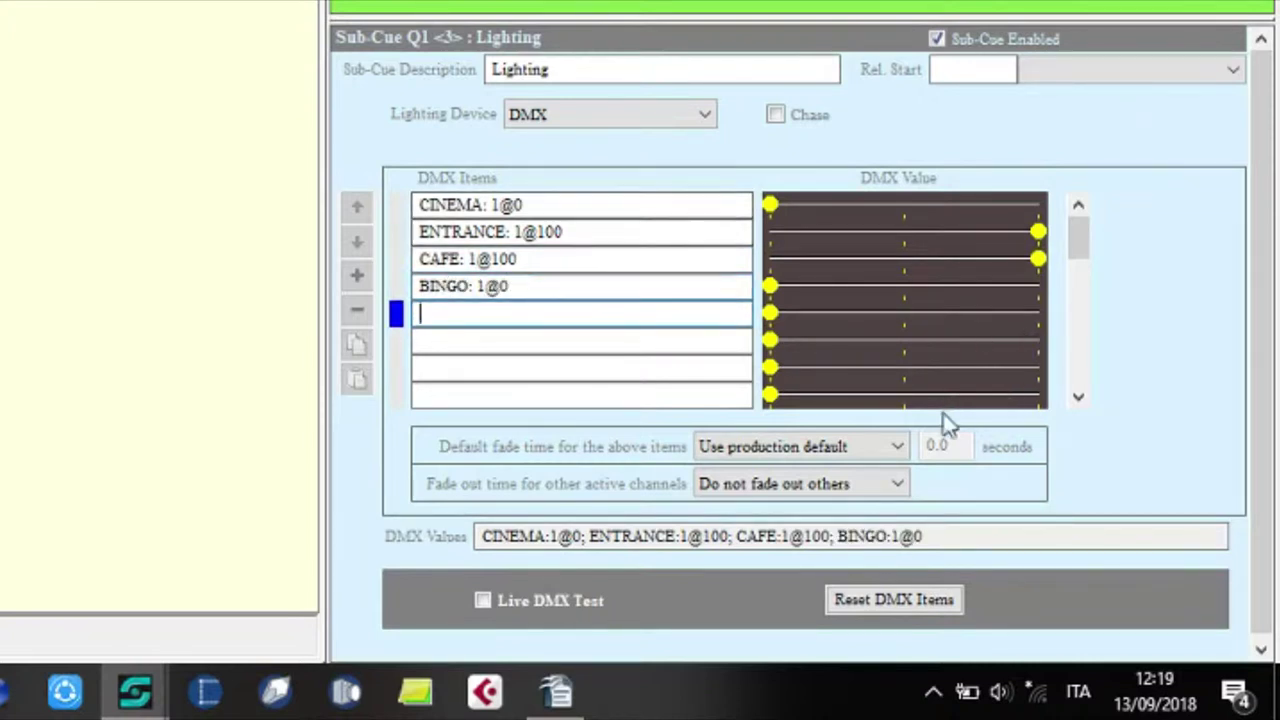
Give the DMX items their own default fade time of 5 seconds instead of the production default.
click(893, 447)
click(866, 514)
key(BackSpace)
text(5)
key(Tab)
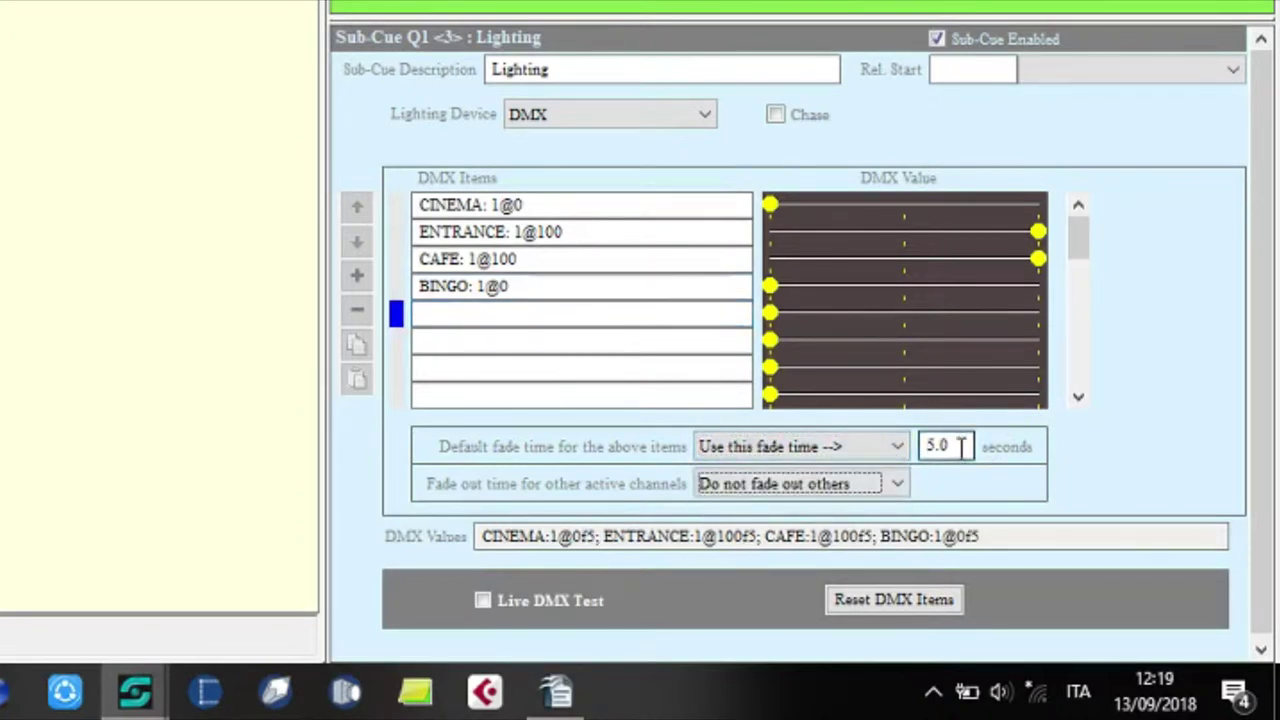
Change the lighting sub-cue's description to "Lights control".
click(574, 66)
click(574, 66)
key(BackSpace)
key(BackSpace)
key(BackSpace)
key(BackSpace)
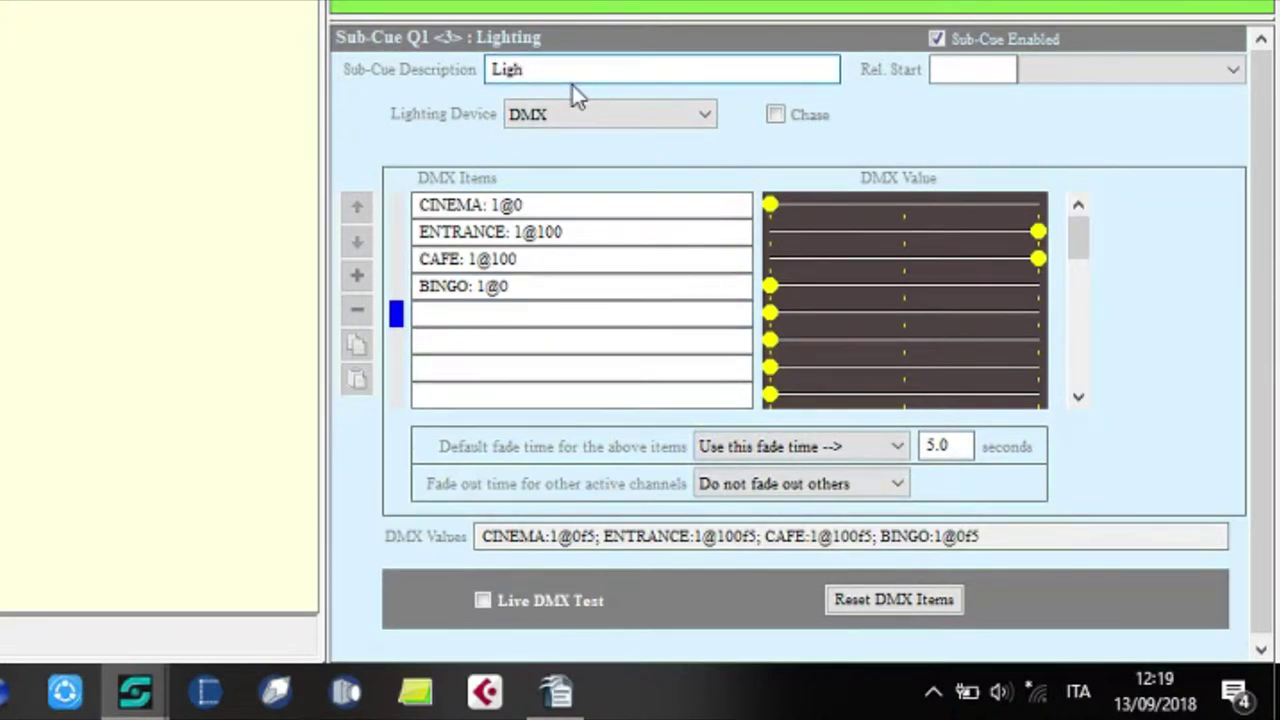
text(ts control)
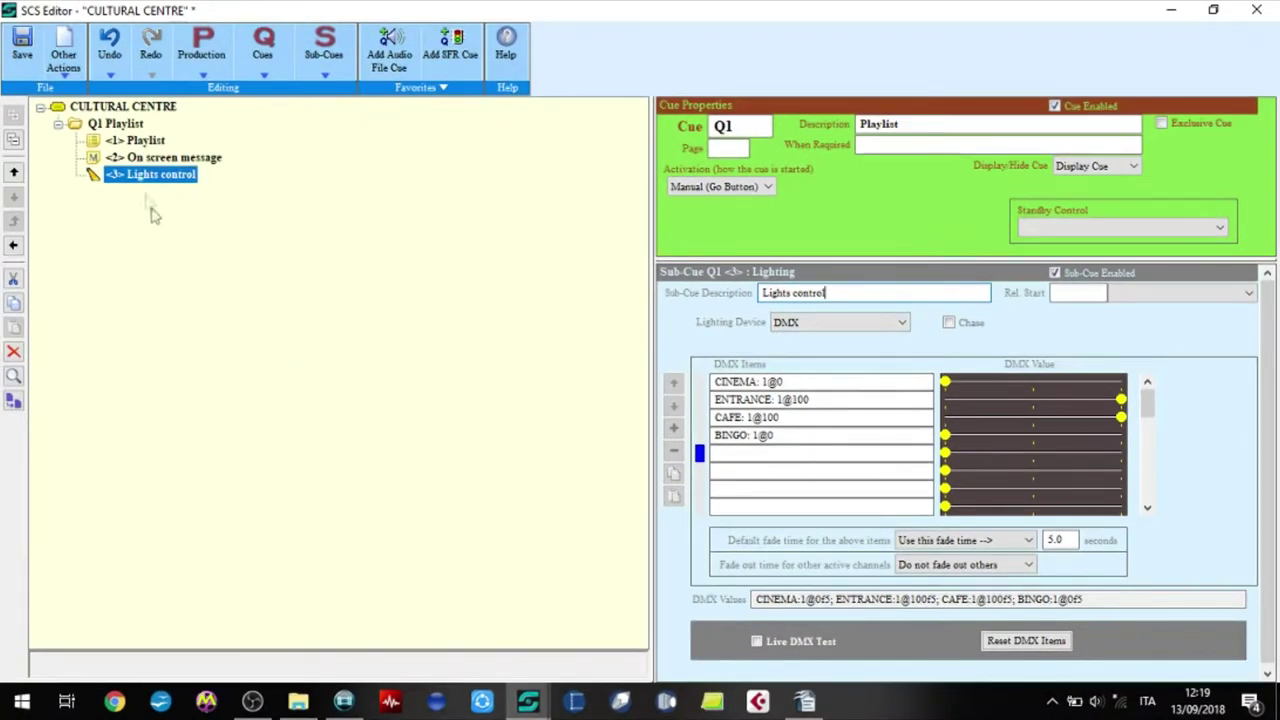
Check the relative start setting of the playlist, on-screen message and lights control sub-cues.
click(147, 141)
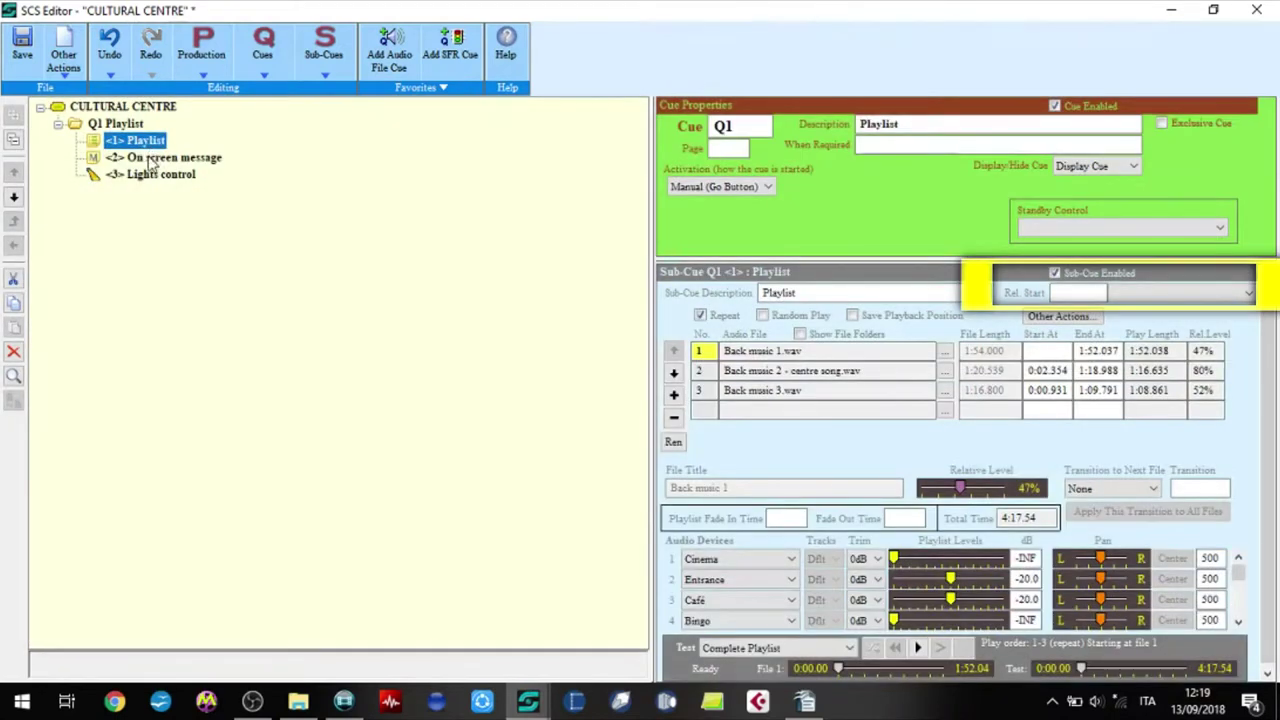
click(155, 158)
click(162, 176)
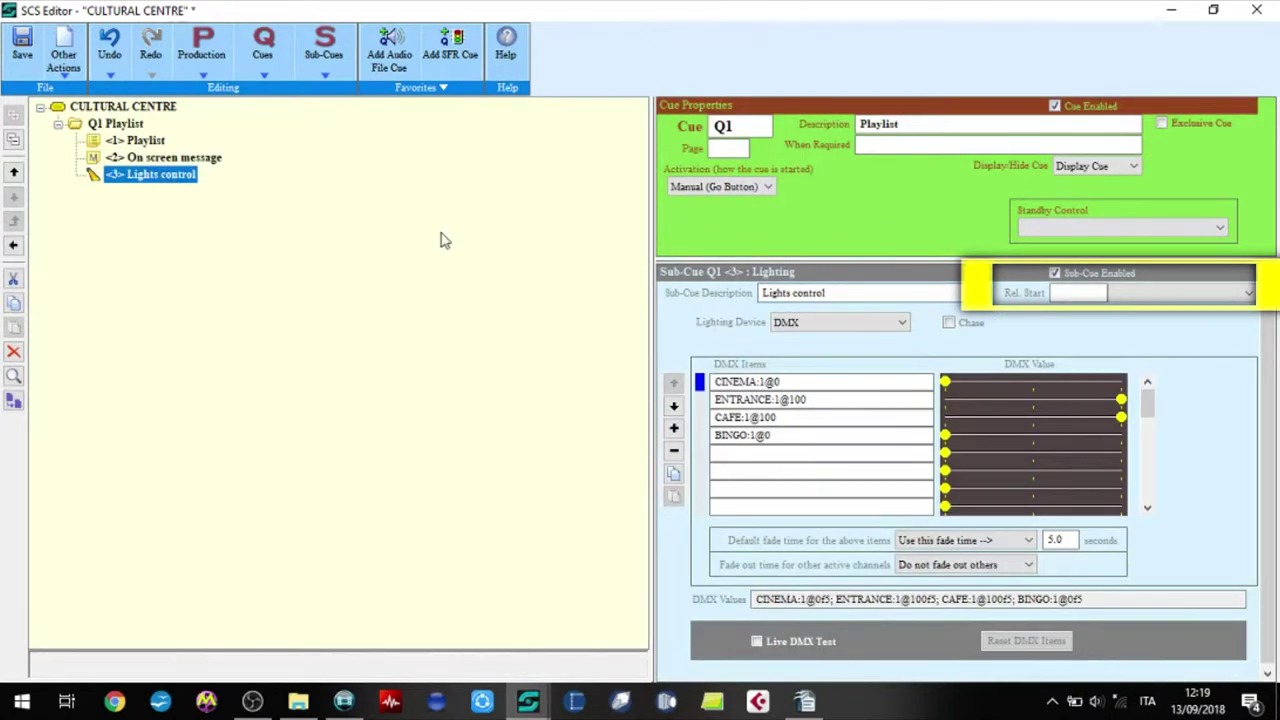
Make cue Q1's activation Time Based and set its SUMMER time of day to 17:00.
click(768, 189)
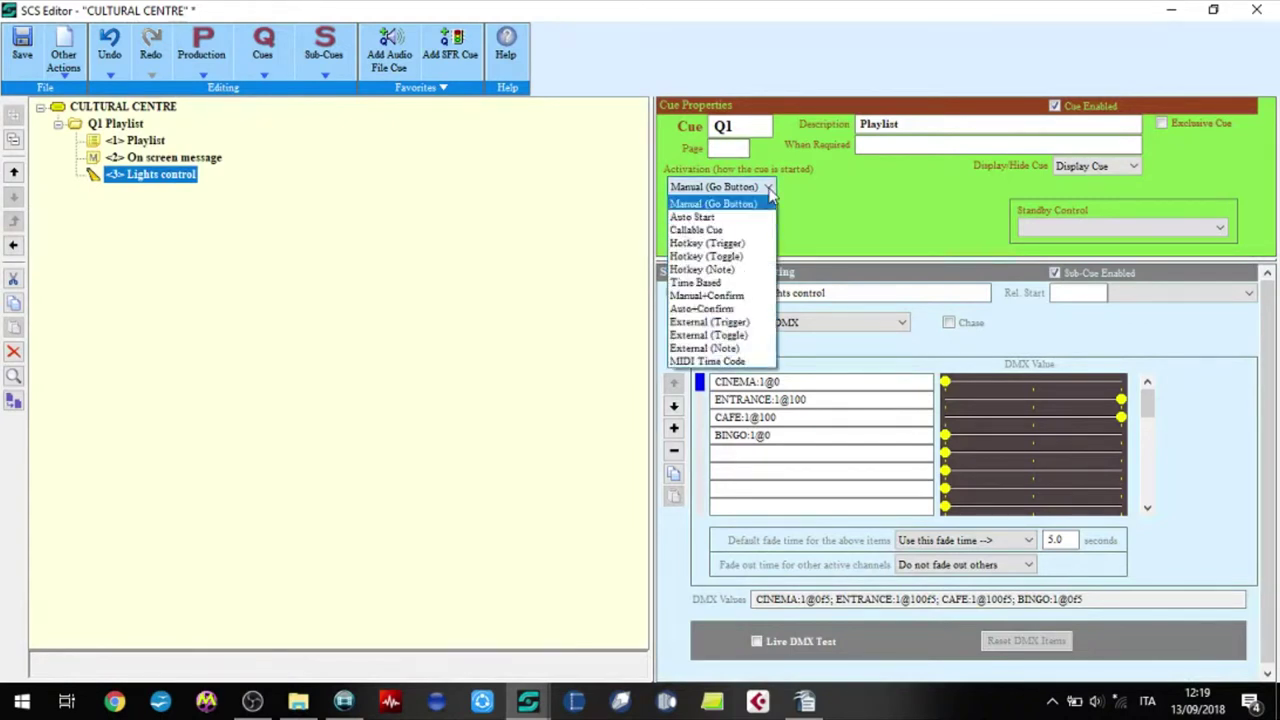
click(700, 283)
text(17:00)
Change the description of cue Q1 to OPENING.
click(900, 124)
double_click(878, 124)
text(OPENING)
key(Tab)
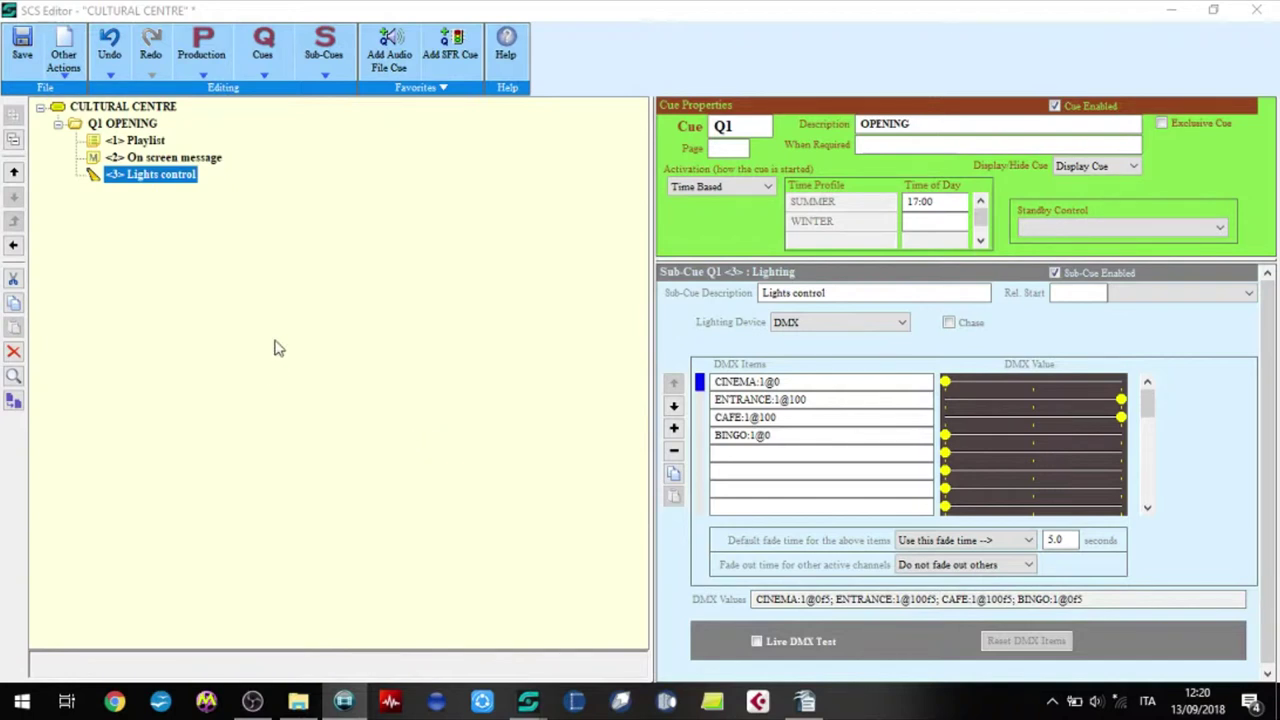
Duplicate the On screen message sub-cue of Q1 and promote the copy to a separate cue Q2.
click(170, 158)
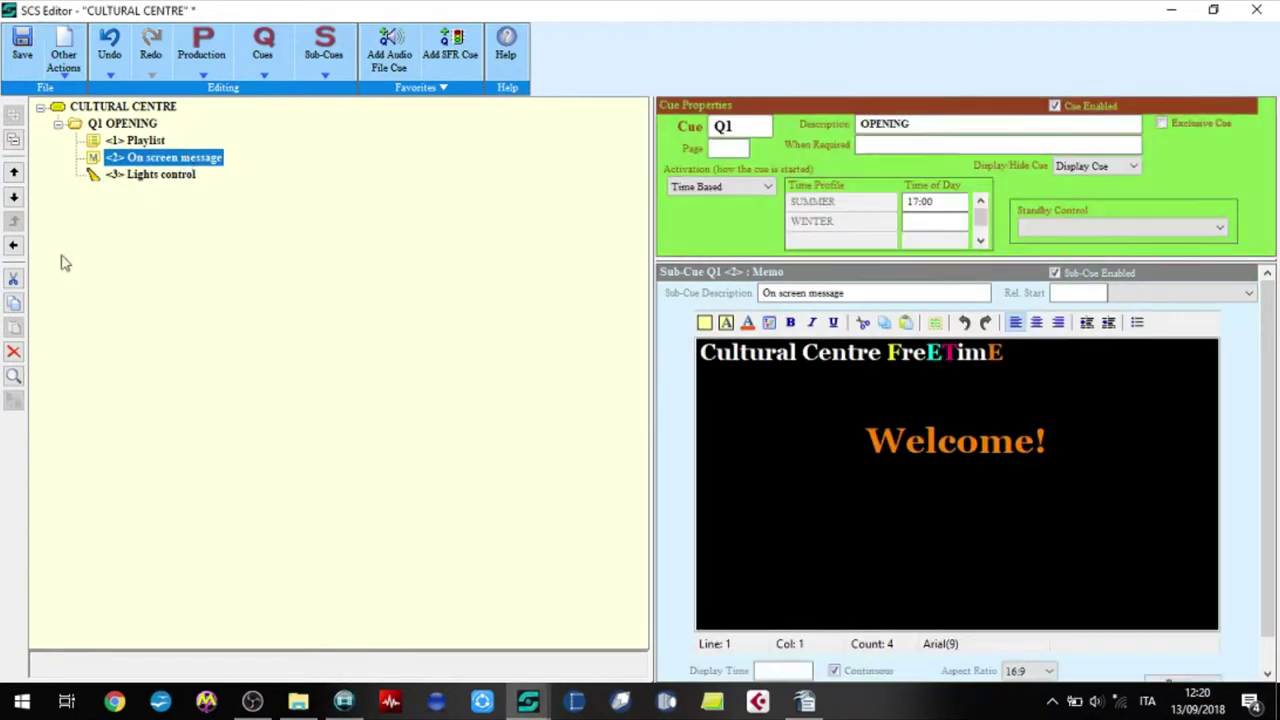
click(18, 302)
click(58, 124)
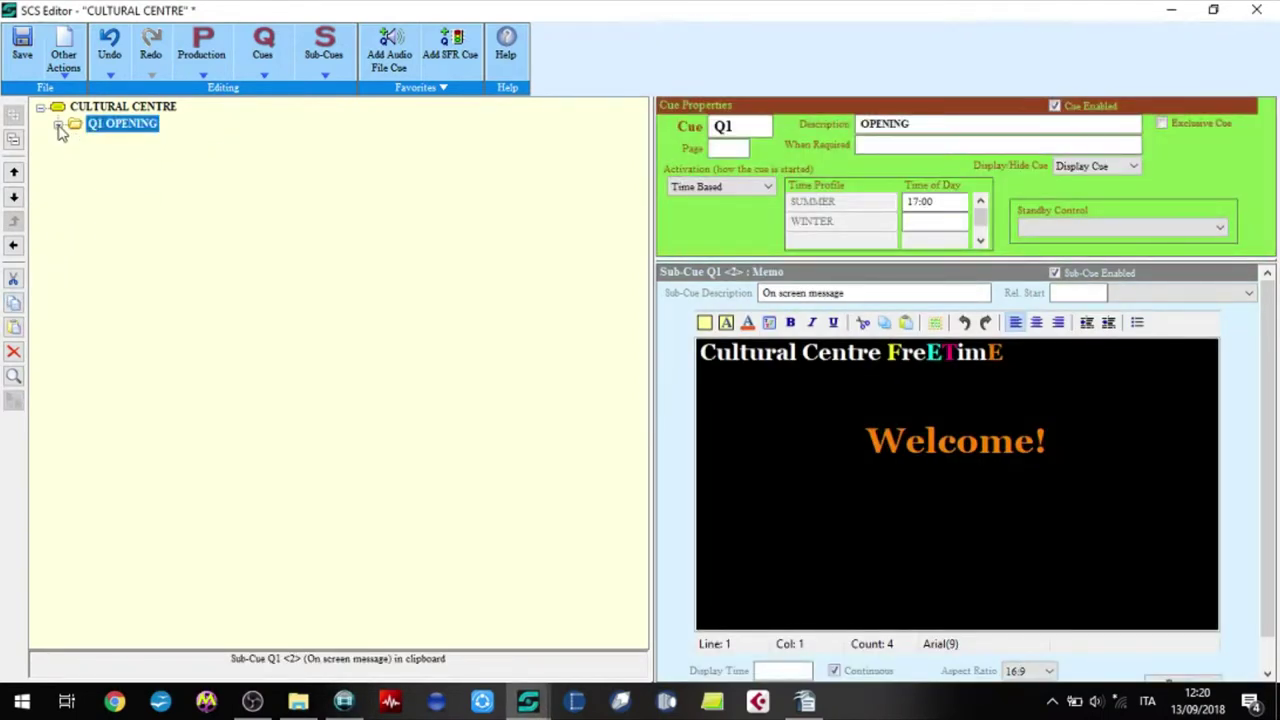
click(14, 330)
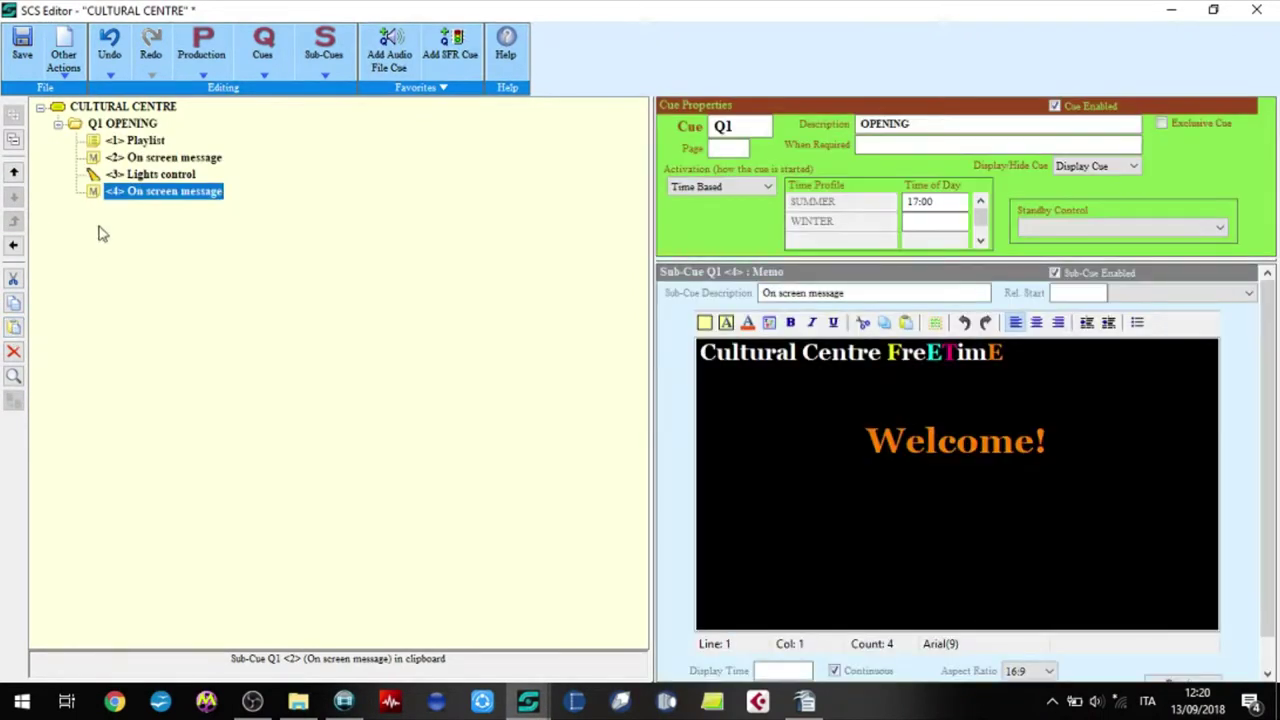
click(14, 249)
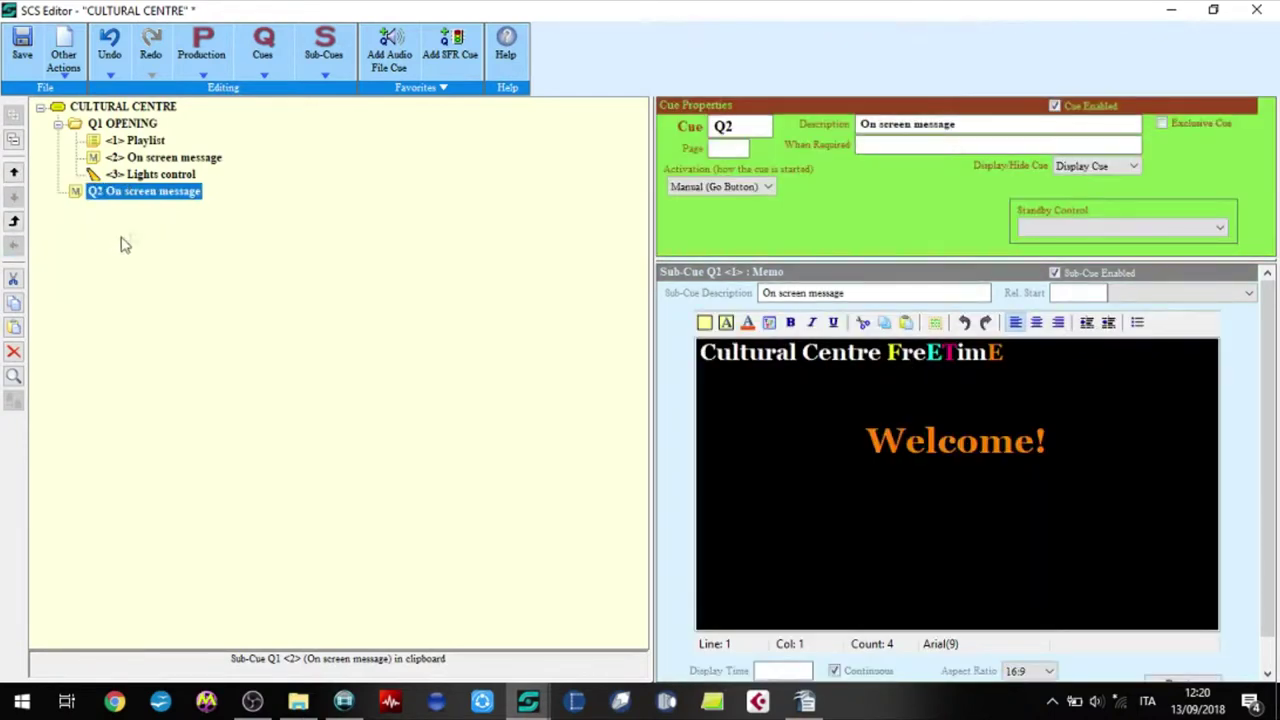
Replace "Welcome!" in Q2's memo with "The projection will begin in 10 minutes" and set that text's font size to 16.
drag(866, 441, 1046, 441)
text(The projection will begin in 10 minutes)
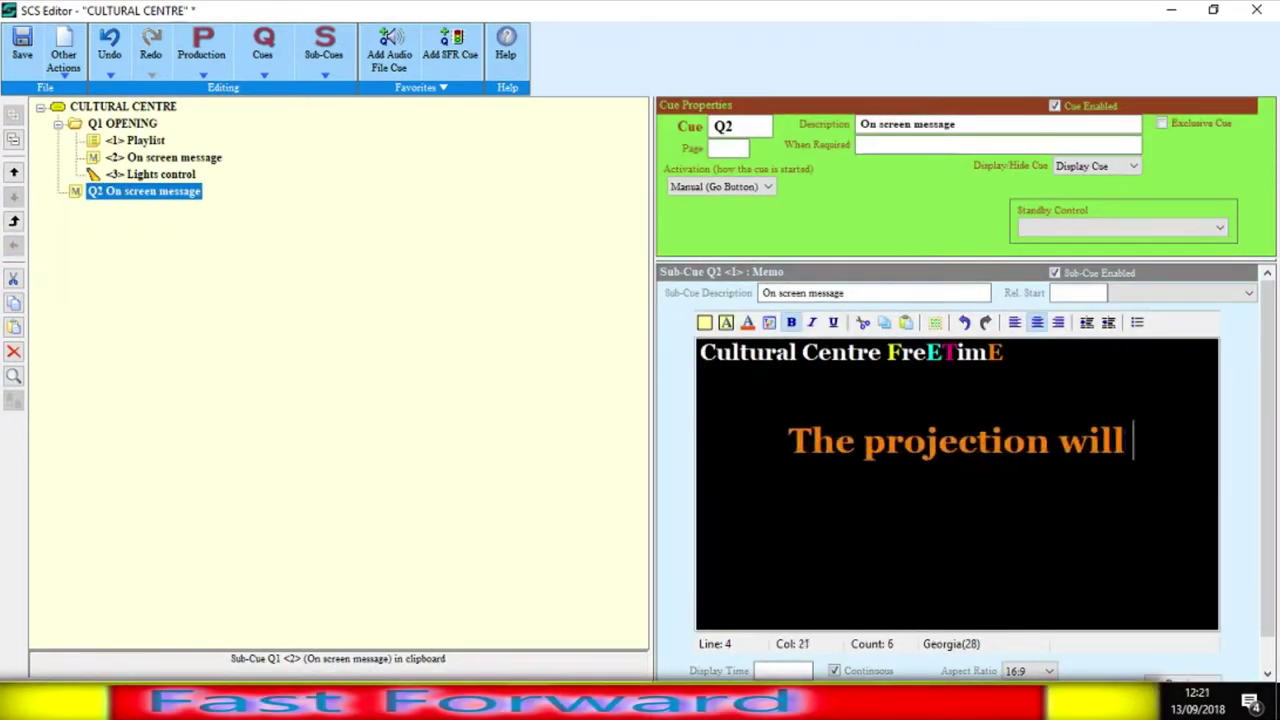
drag(712, 441, 1056, 482)
click(769, 322)
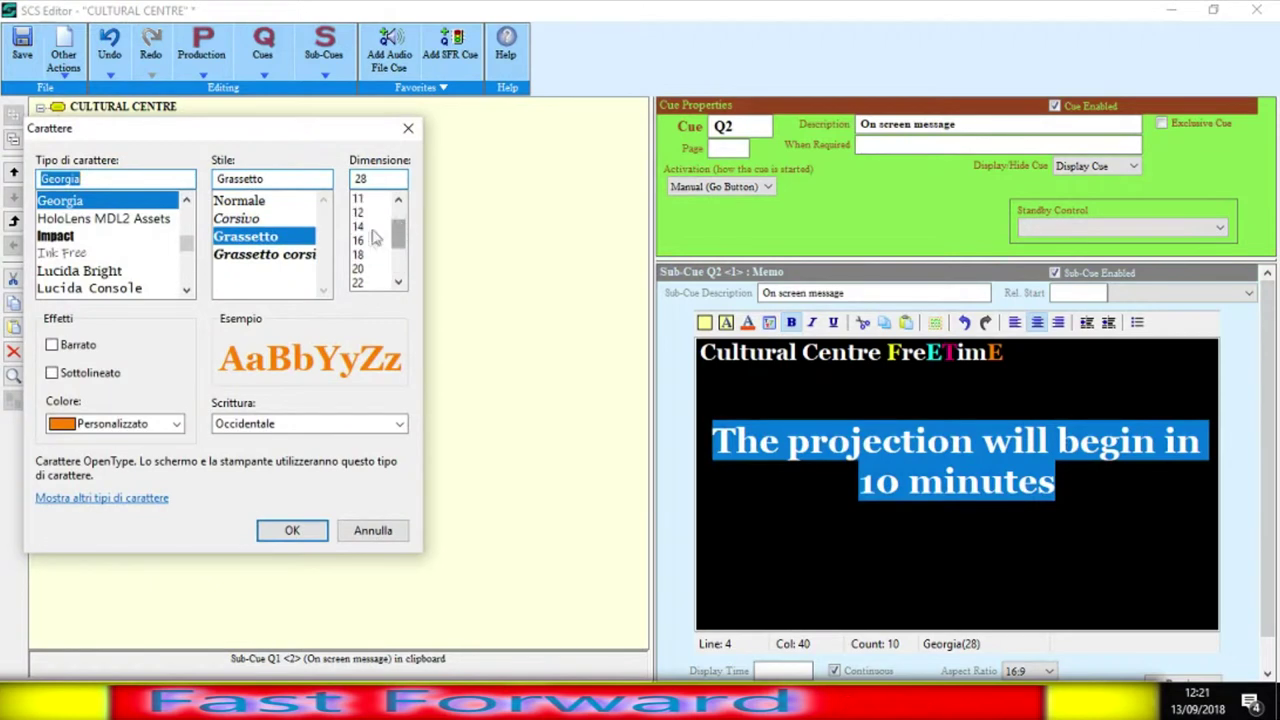
click(380, 240)
click(286, 529)
Add the spaced lines "Today's movie:" and "The Body in Movement", the latter in quotation marks, below the projection text in Q2's memo.
click(1108, 470)
text(Today's movie)
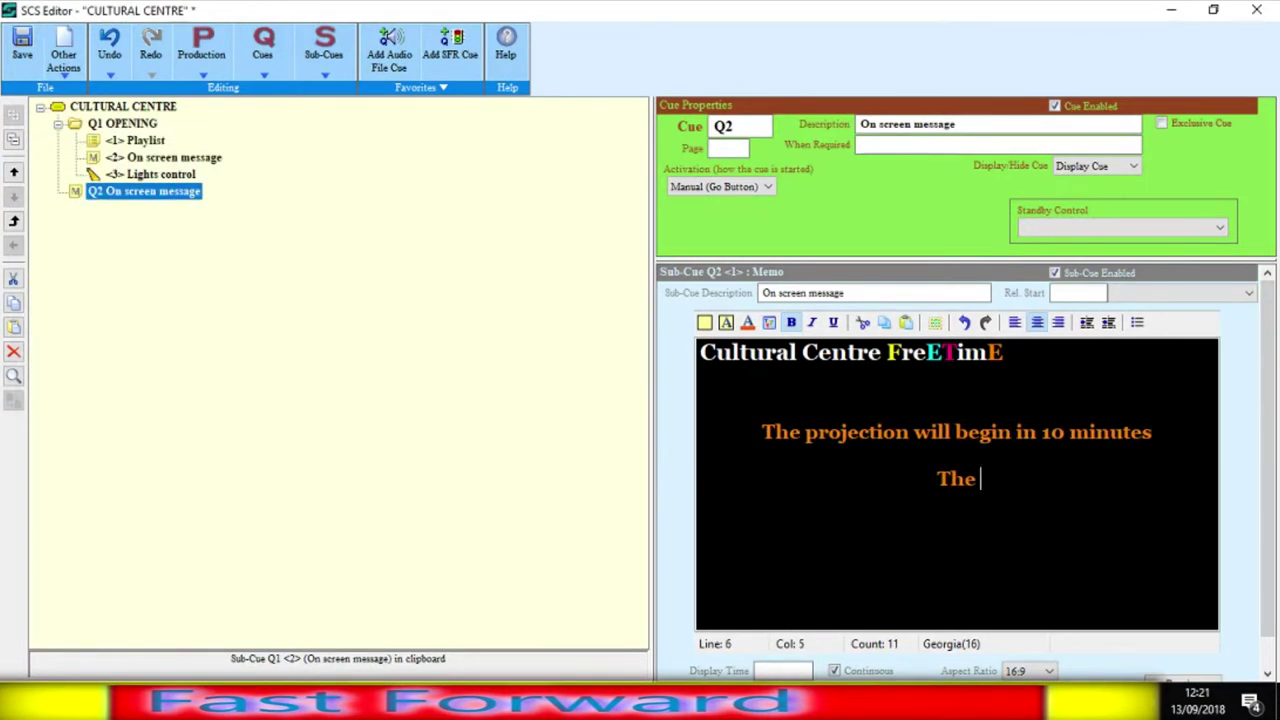
text(:)
key(Return)
key(Return)
text("The Body in Movement")
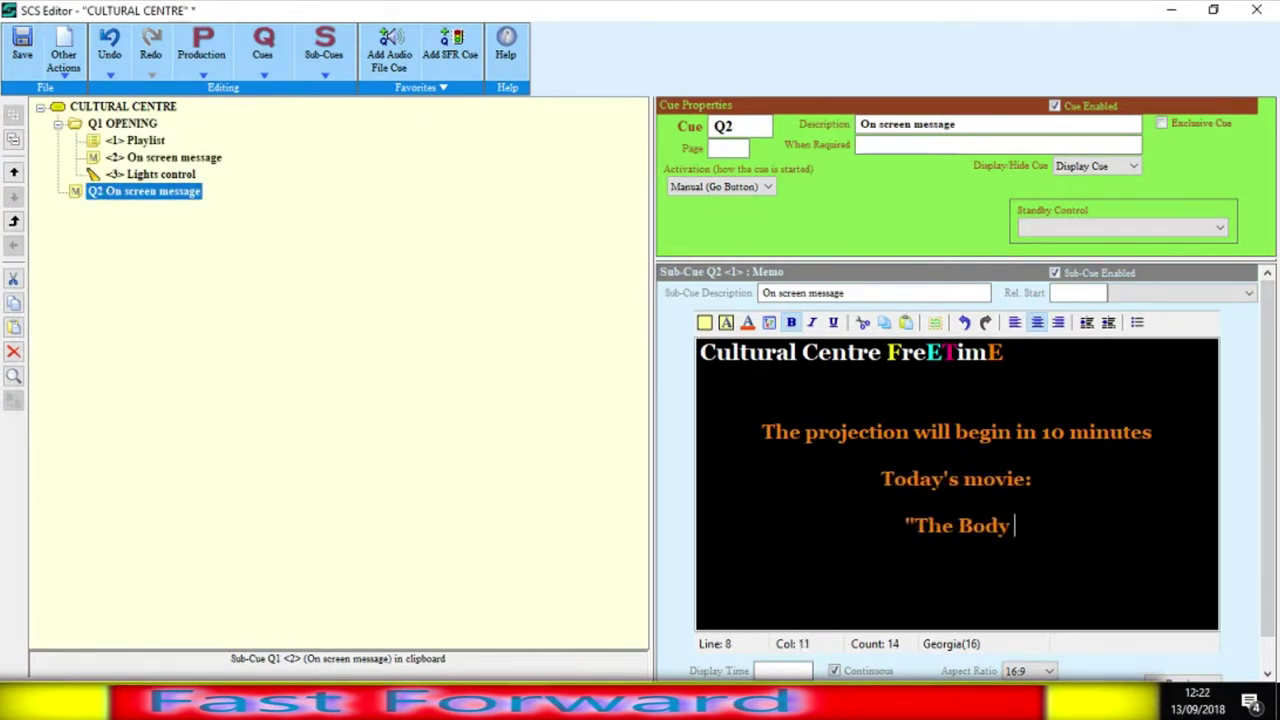
Colour the movie title "The Body in Movement" cyan and underline it in Q2's memo.
drag(830, 526, 1084, 526)
click(747, 322)
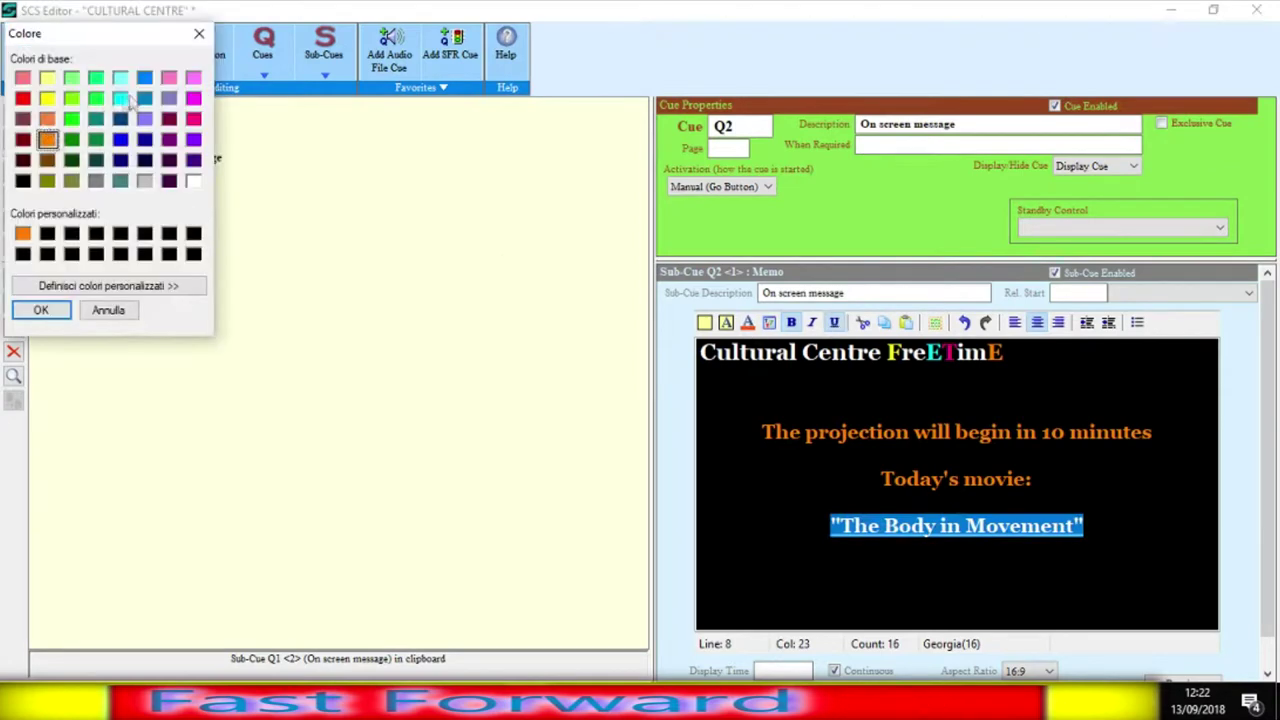
click(118, 72)
click(49, 309)
click(833, 322)
click(996, 479)
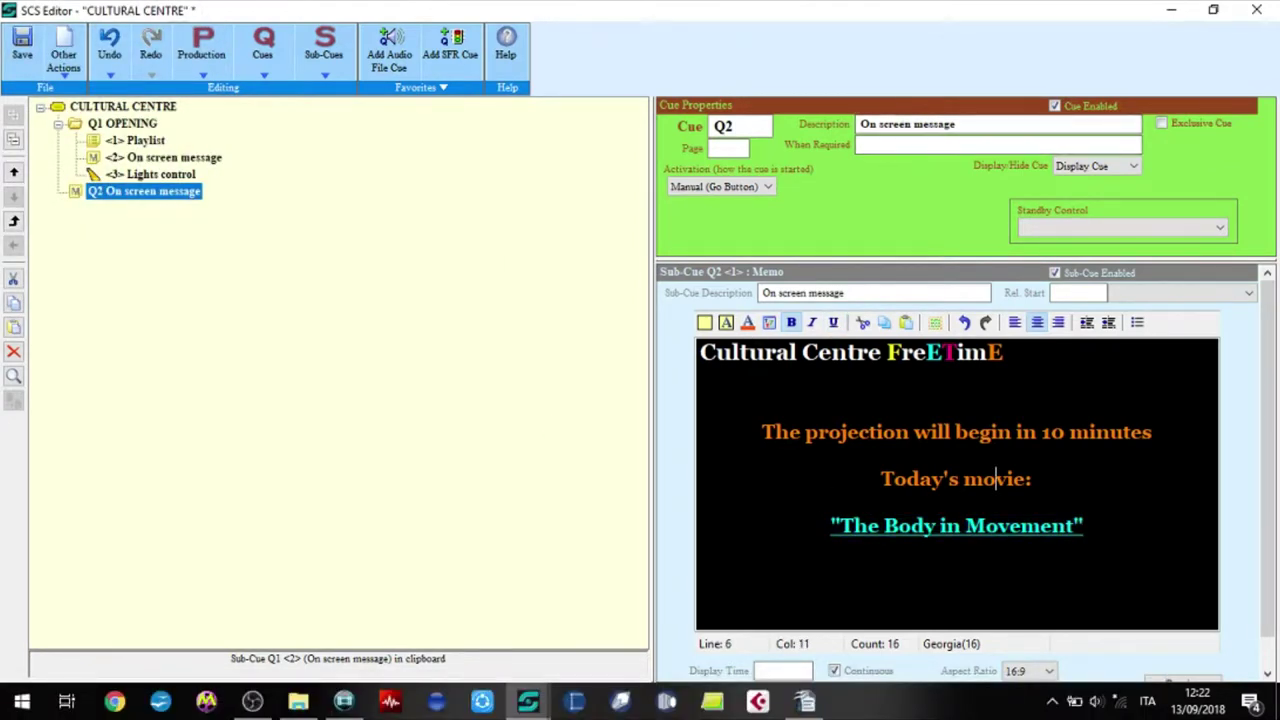
click(343, 701)
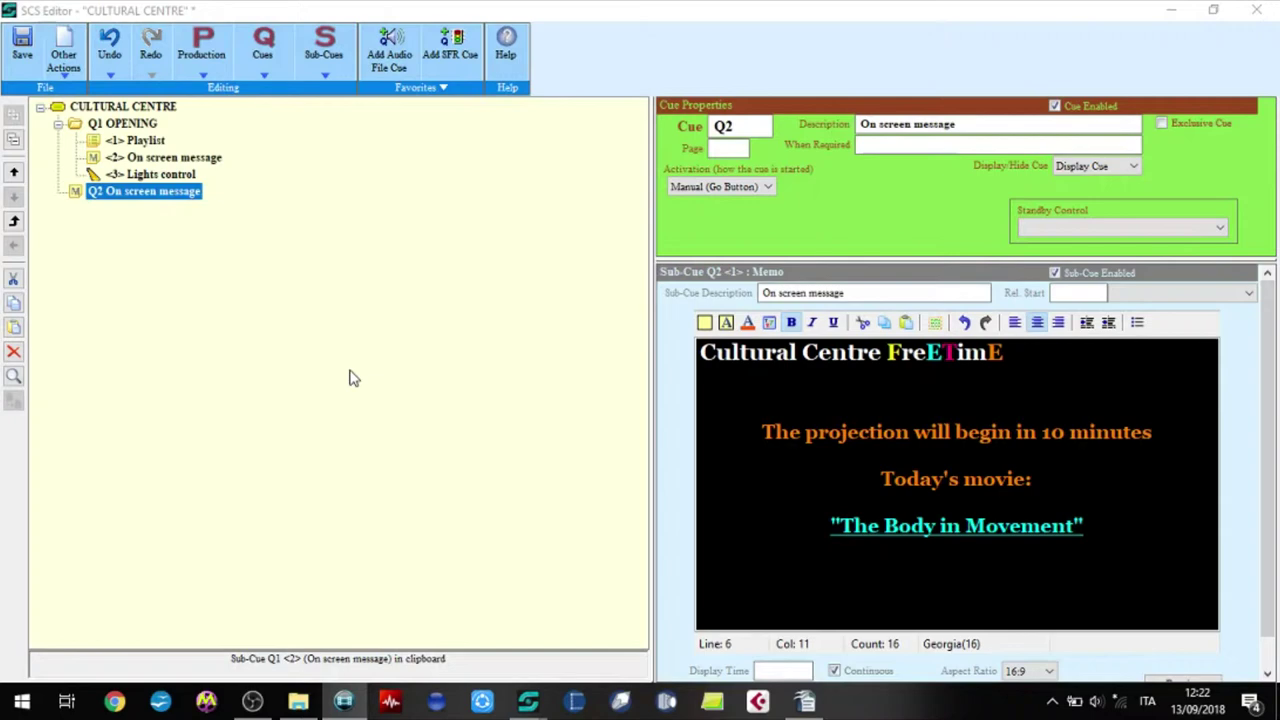
Add a Level Change cue after Q2 and number it Q10.
click(263, 80)
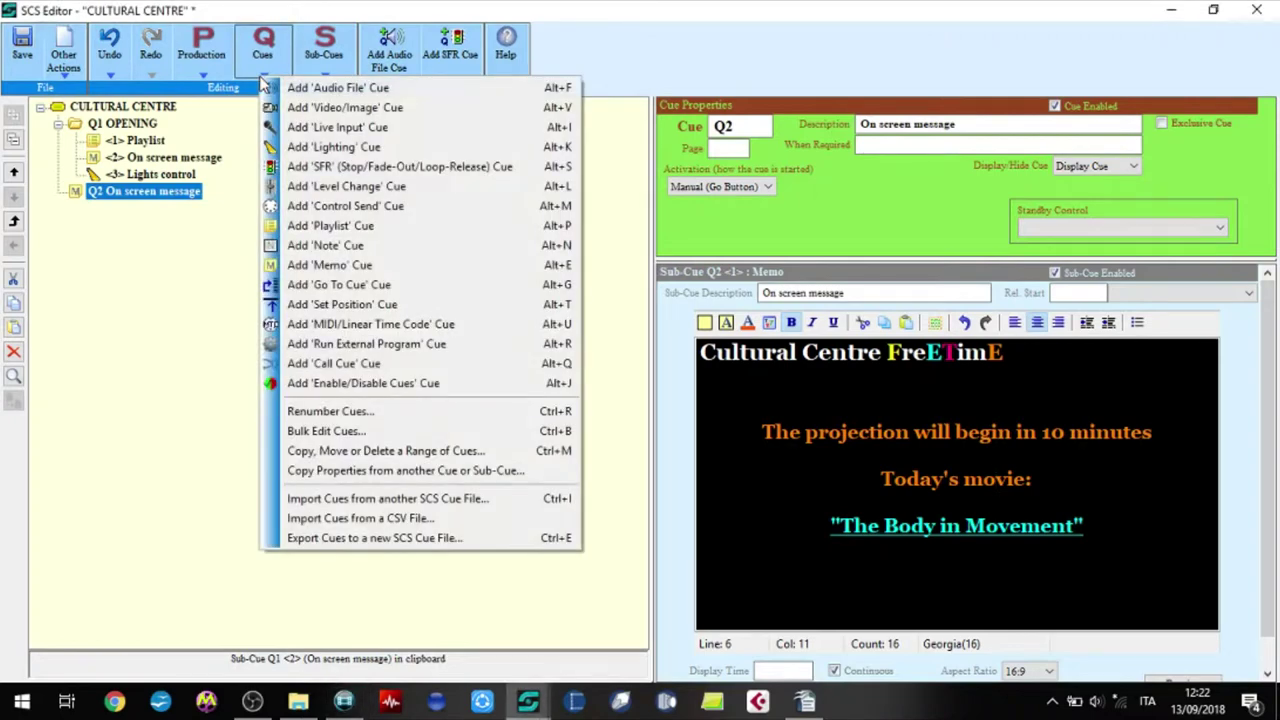
click(291, 186)
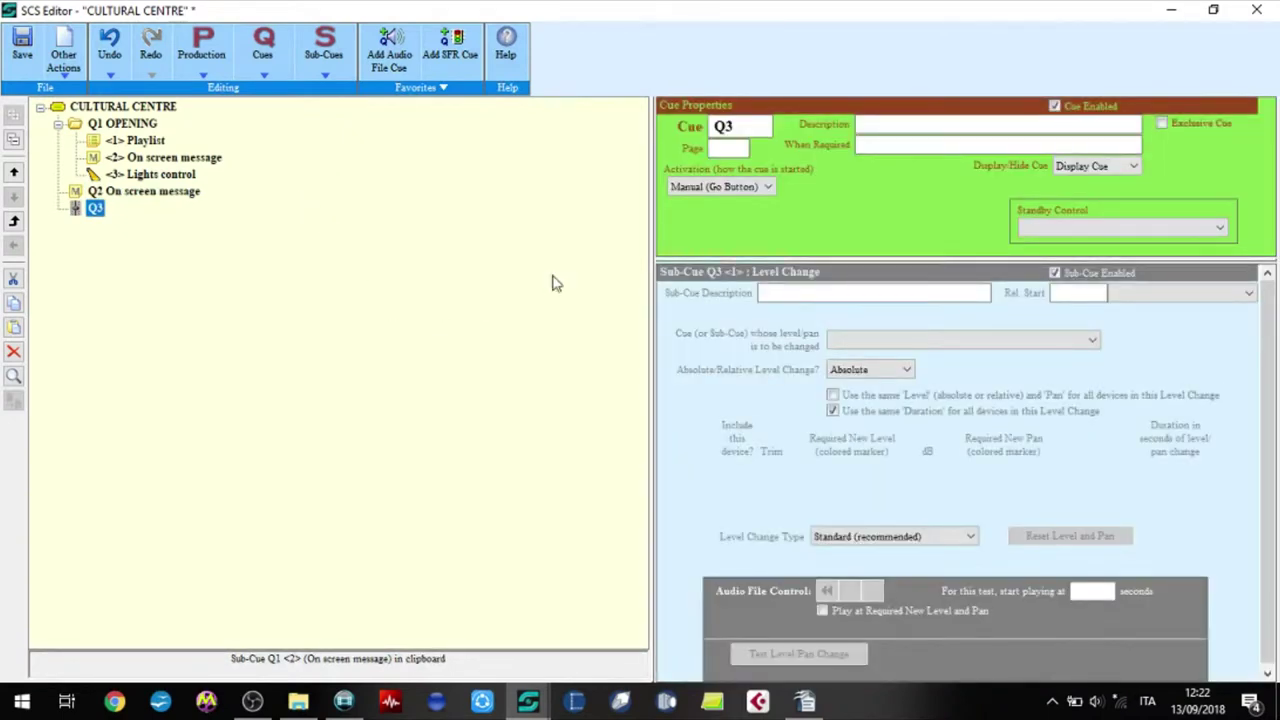
double_click(754, 124)
click(754, 124)
key(BackSpace)
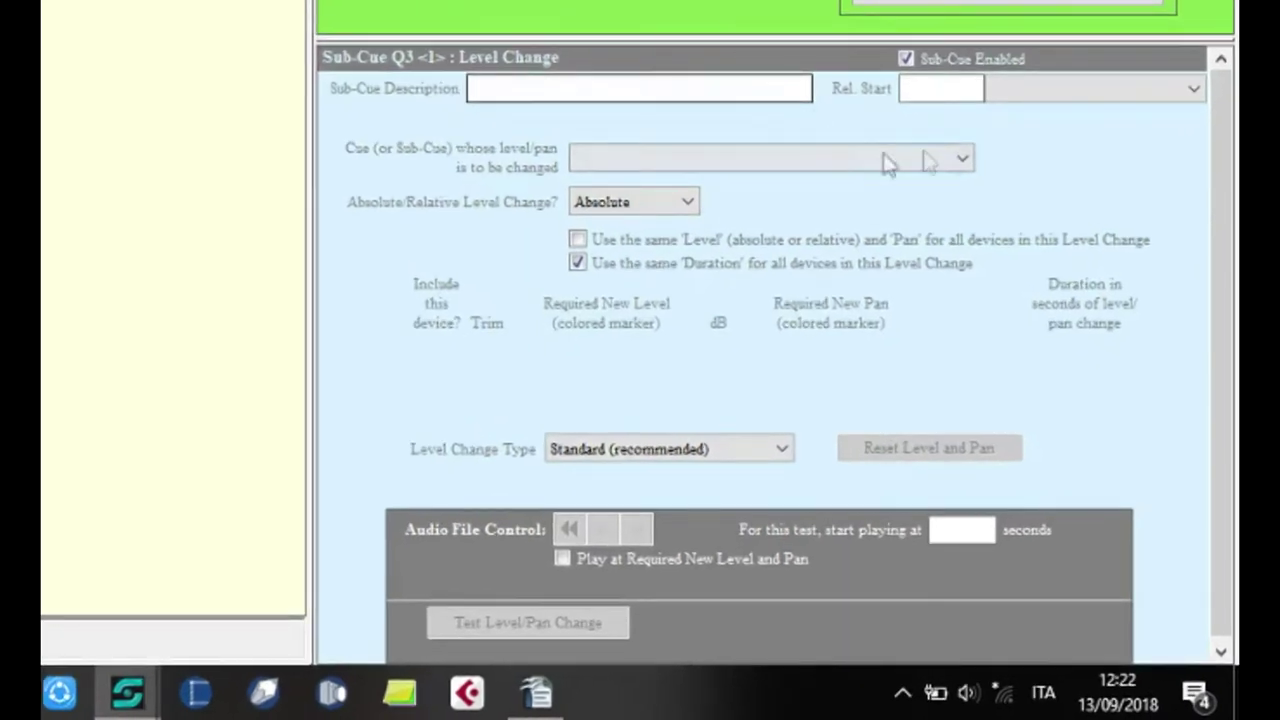
Target the Q1 <1> Playlist in the Level Change cue and make the level change Relative.
click(960, 159)
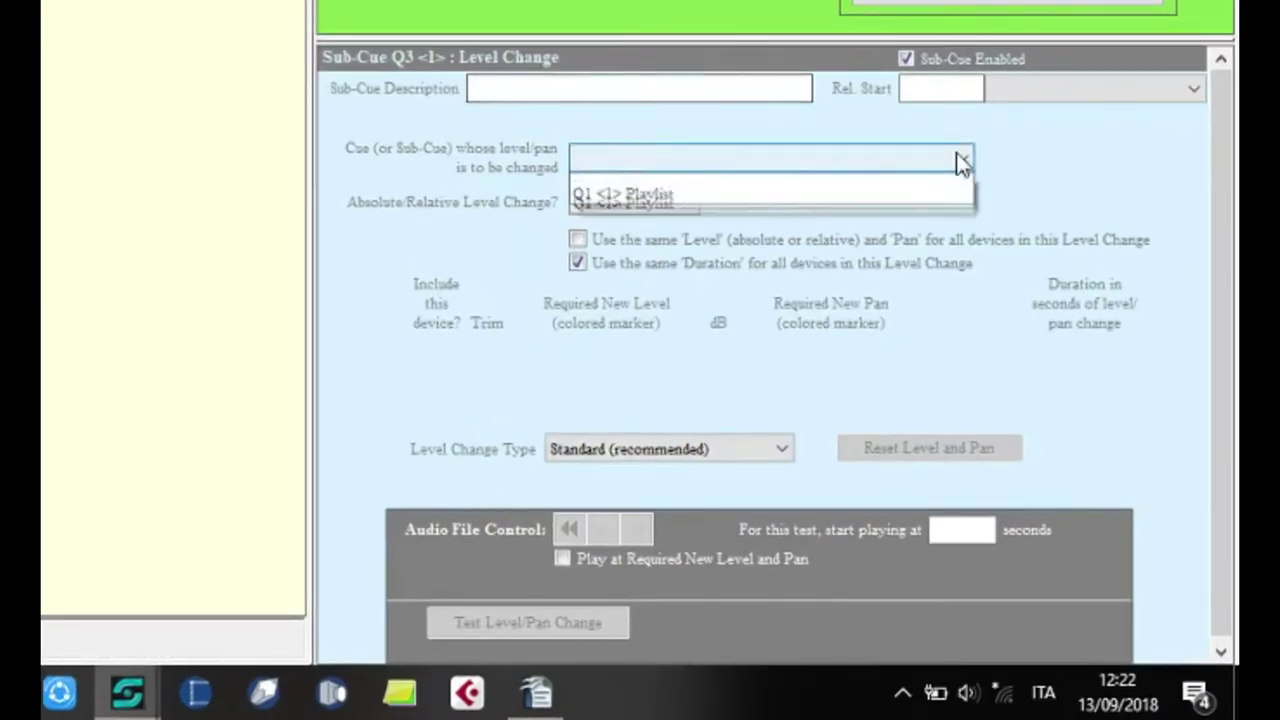
click(690, 204)
click(686, 207)
click(635, 250)
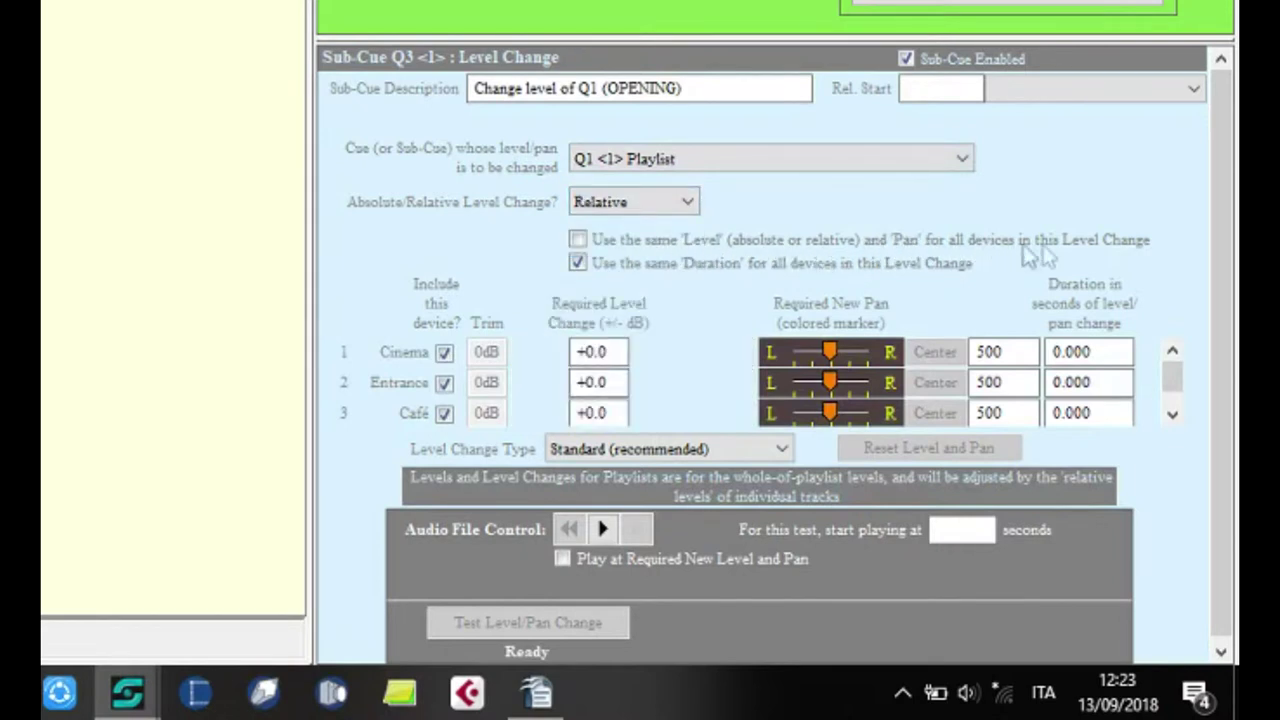
Use the same level for all devices in the Level Change, with a -20 dB change lasting 5 seconds.
click(578, 240)
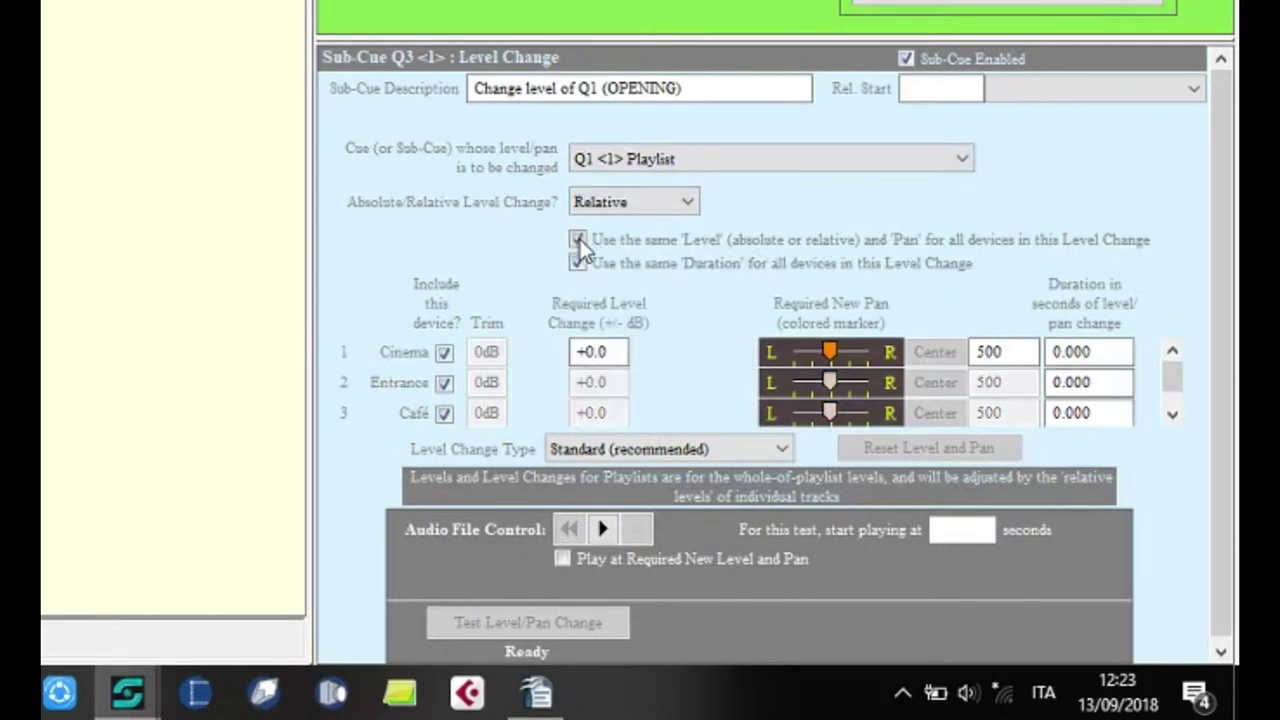
double_click(623, 352)
text(-20)
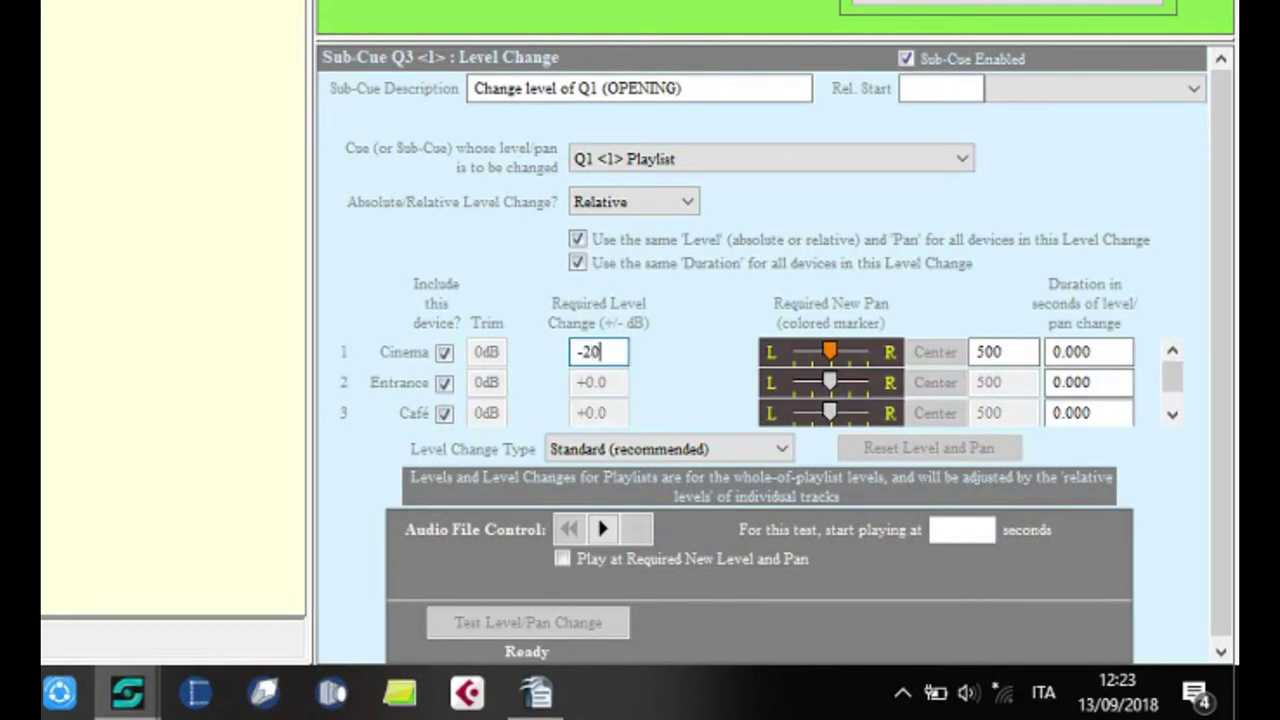
key(Tab)
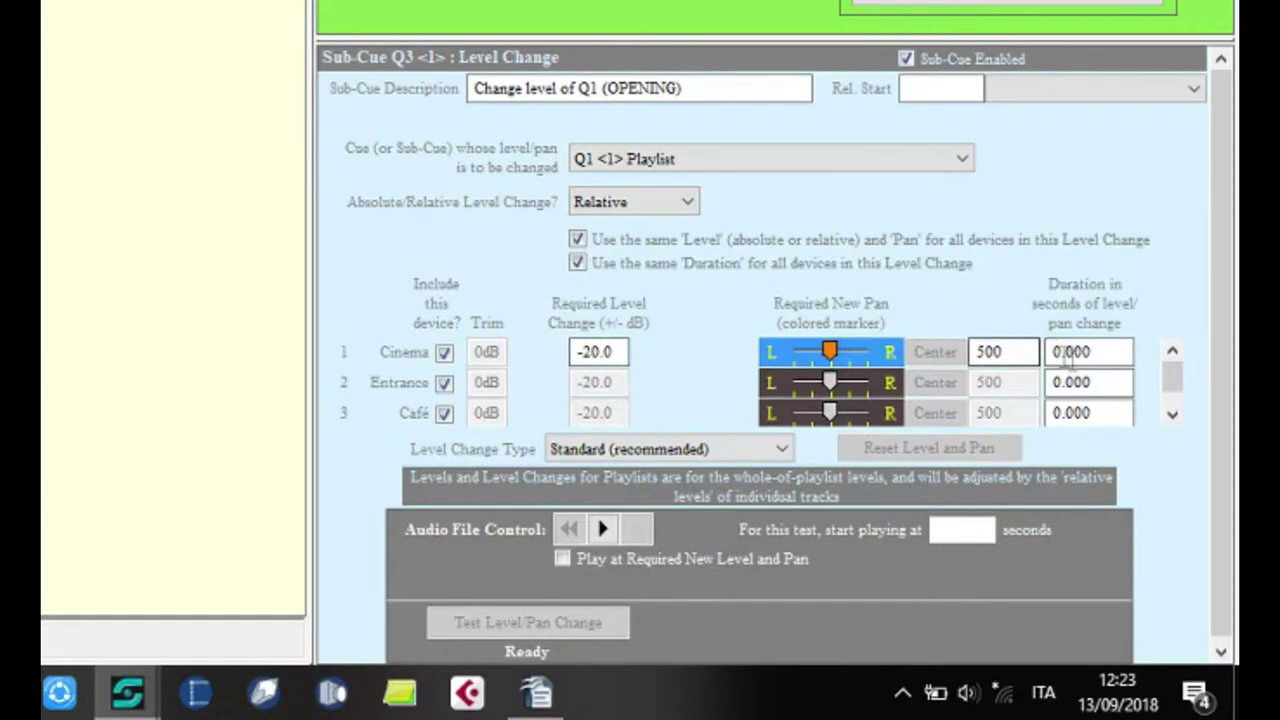
double_click(1104, 348)
text(5)
key(Tab)
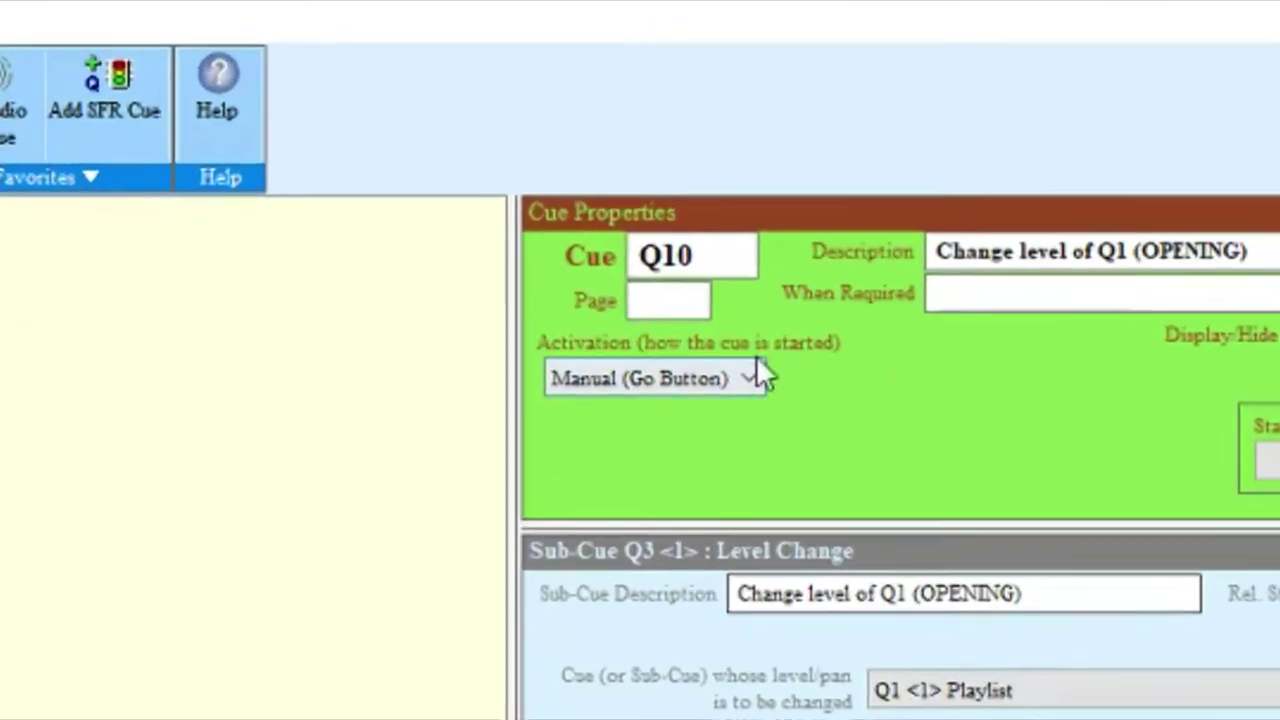
Make cue Q10 a Callable Cue and add a Call Cue sub-cue to Q2 that calls Q10.
click(757, 364)
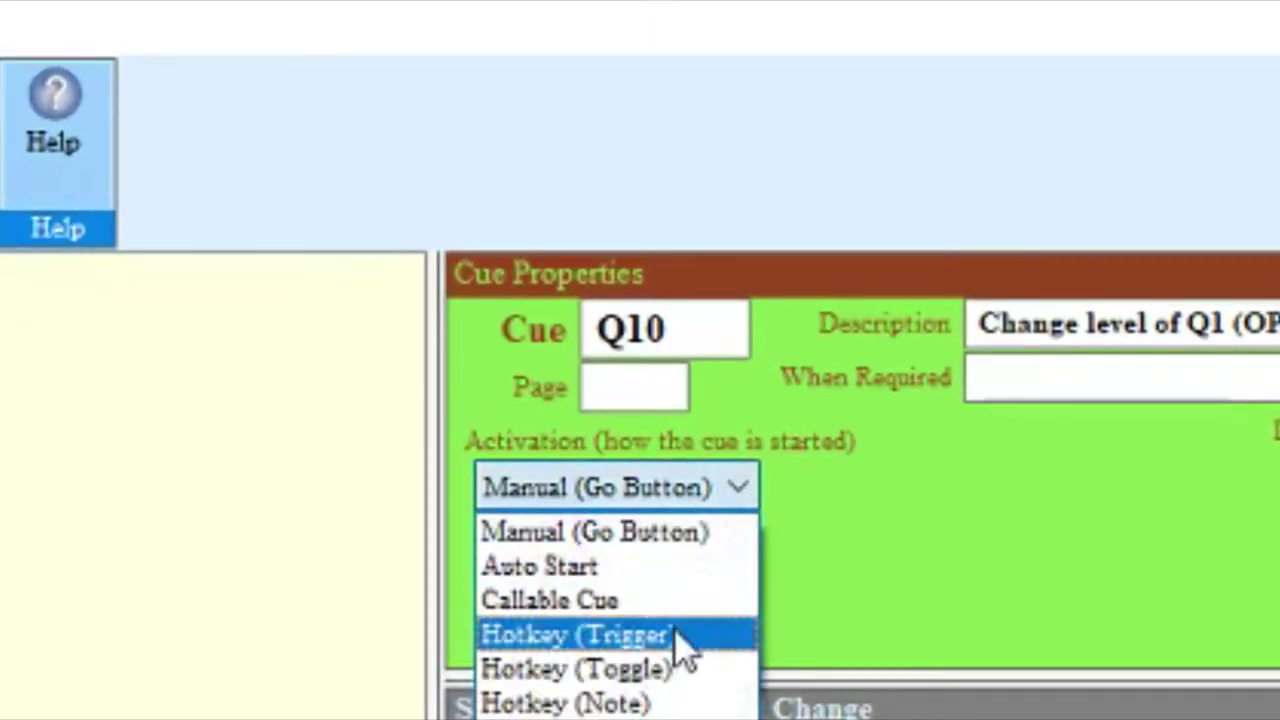
click(680, 600)
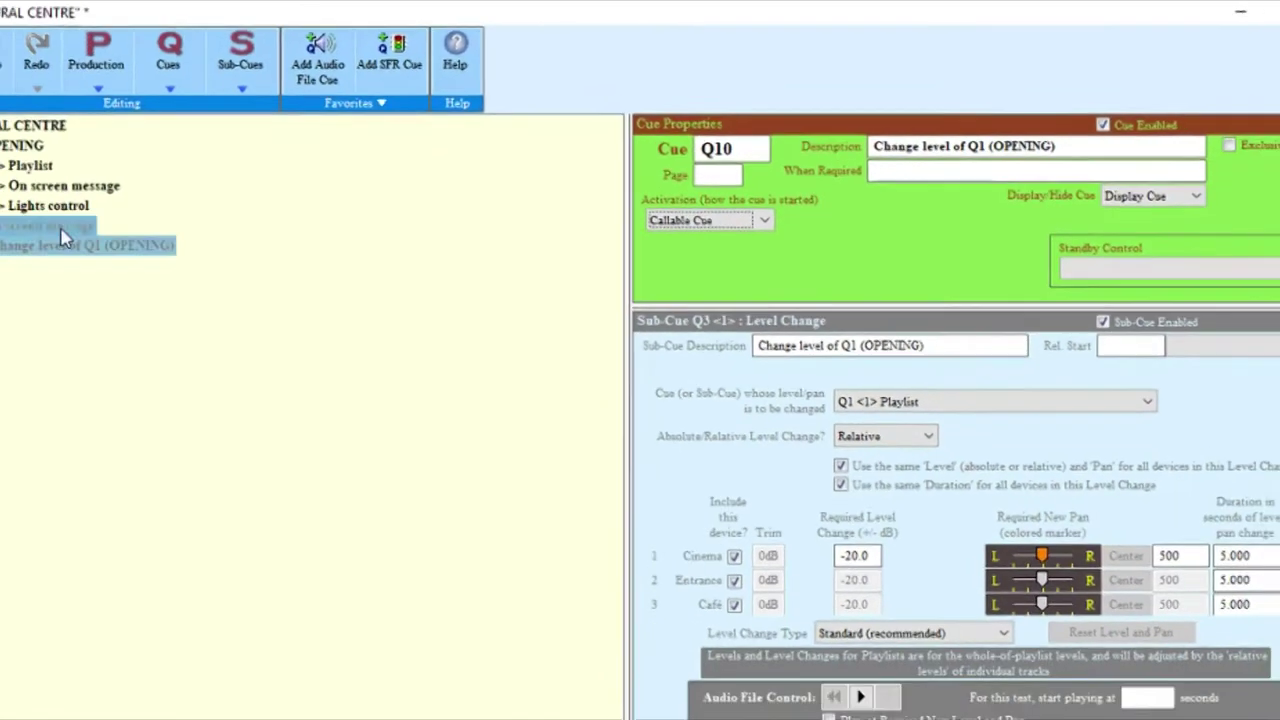
drag(62, 237, 62, 241)
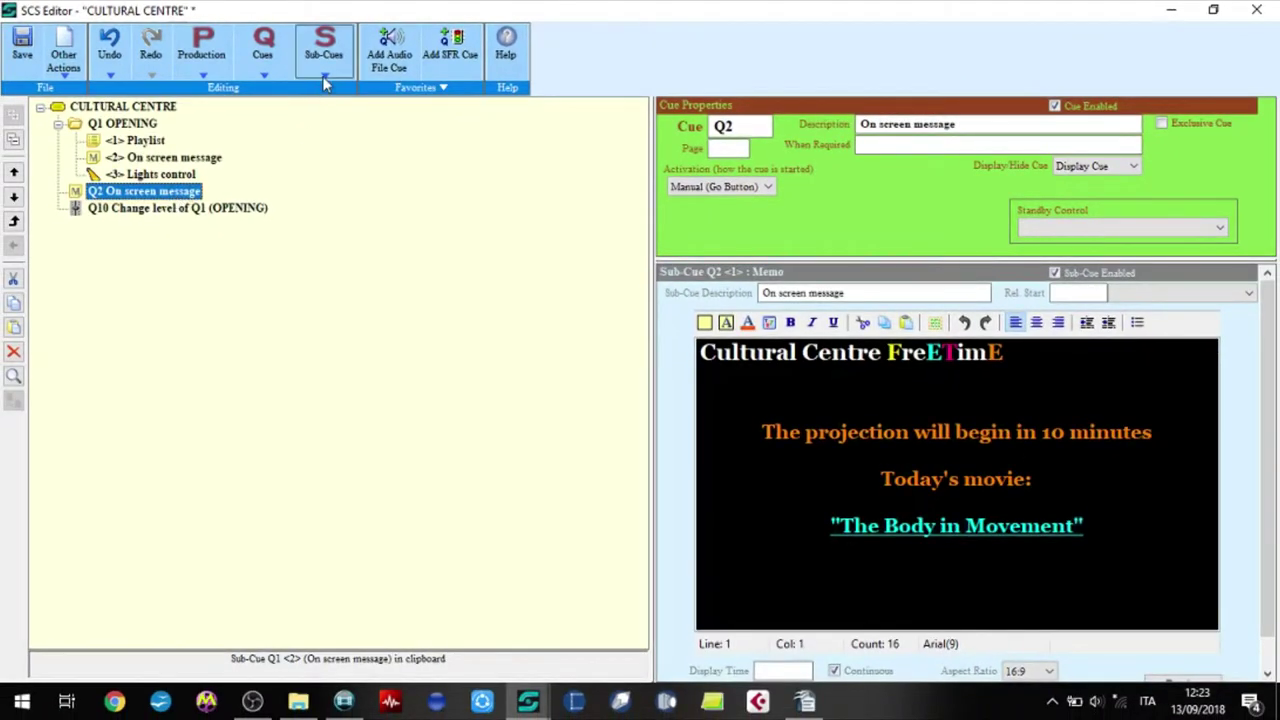
click(322, 76)
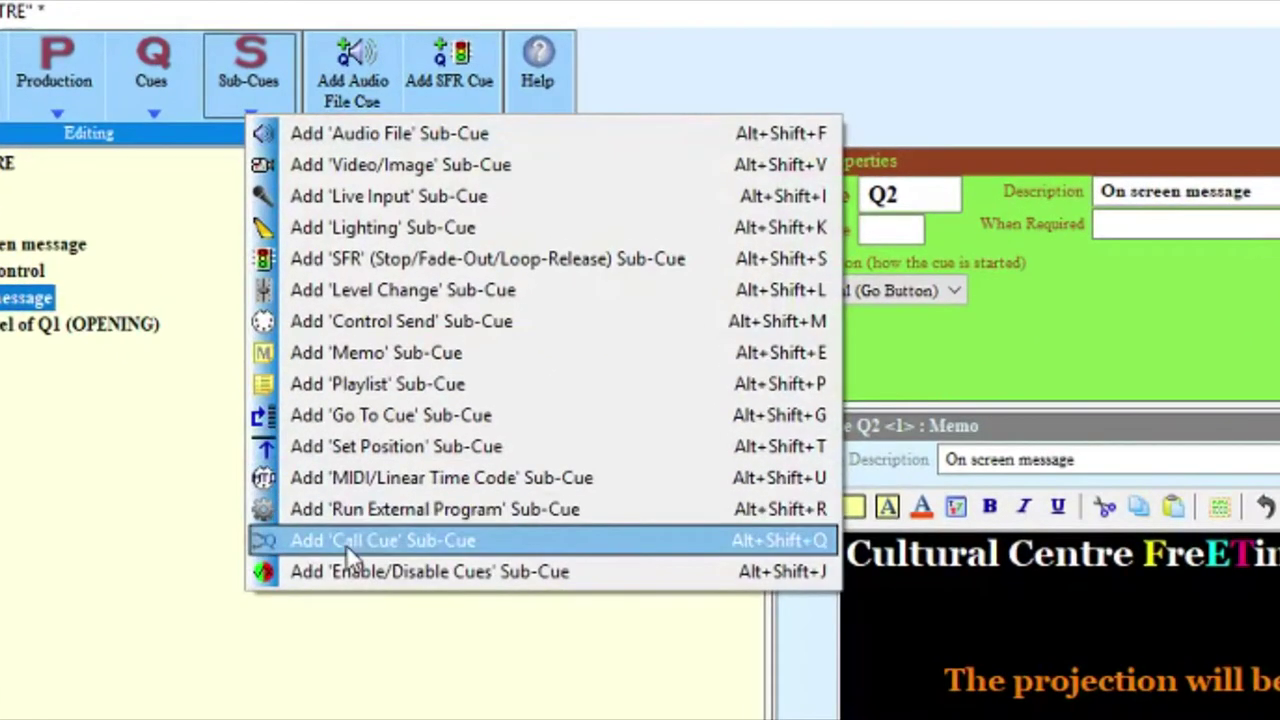
click(340, 342)
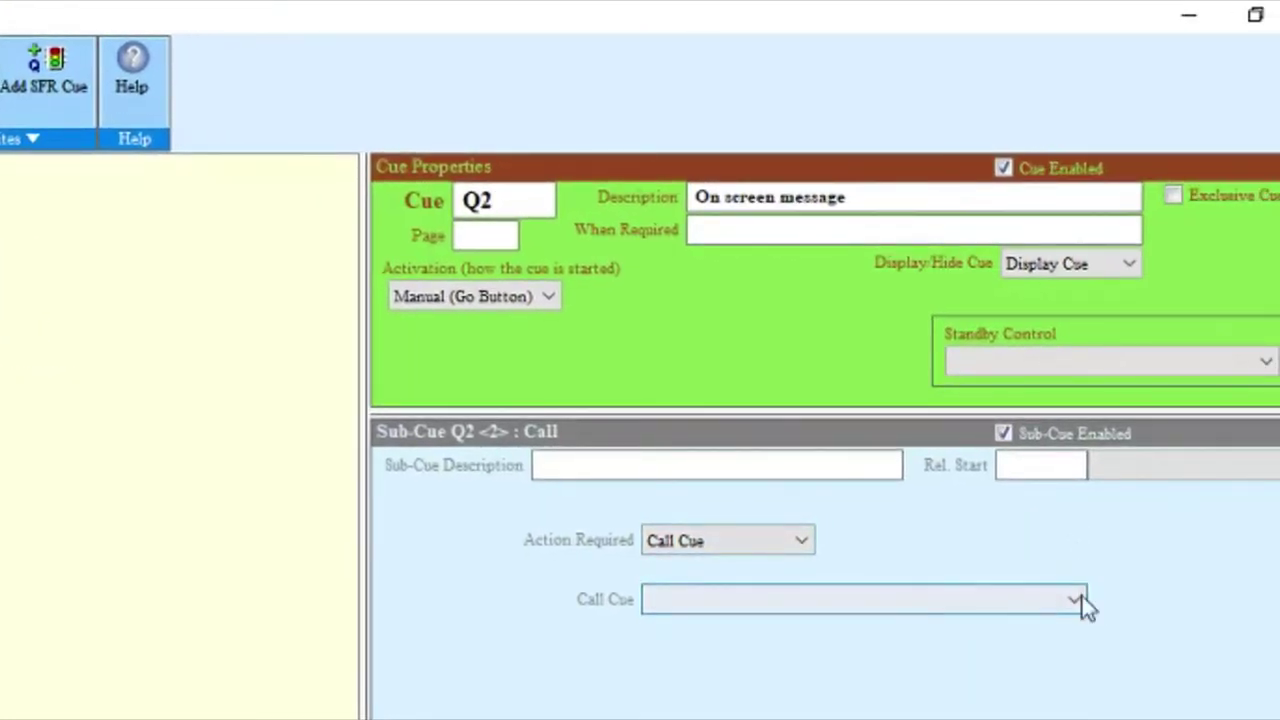
click(1076, 600)
click(1039, 634)
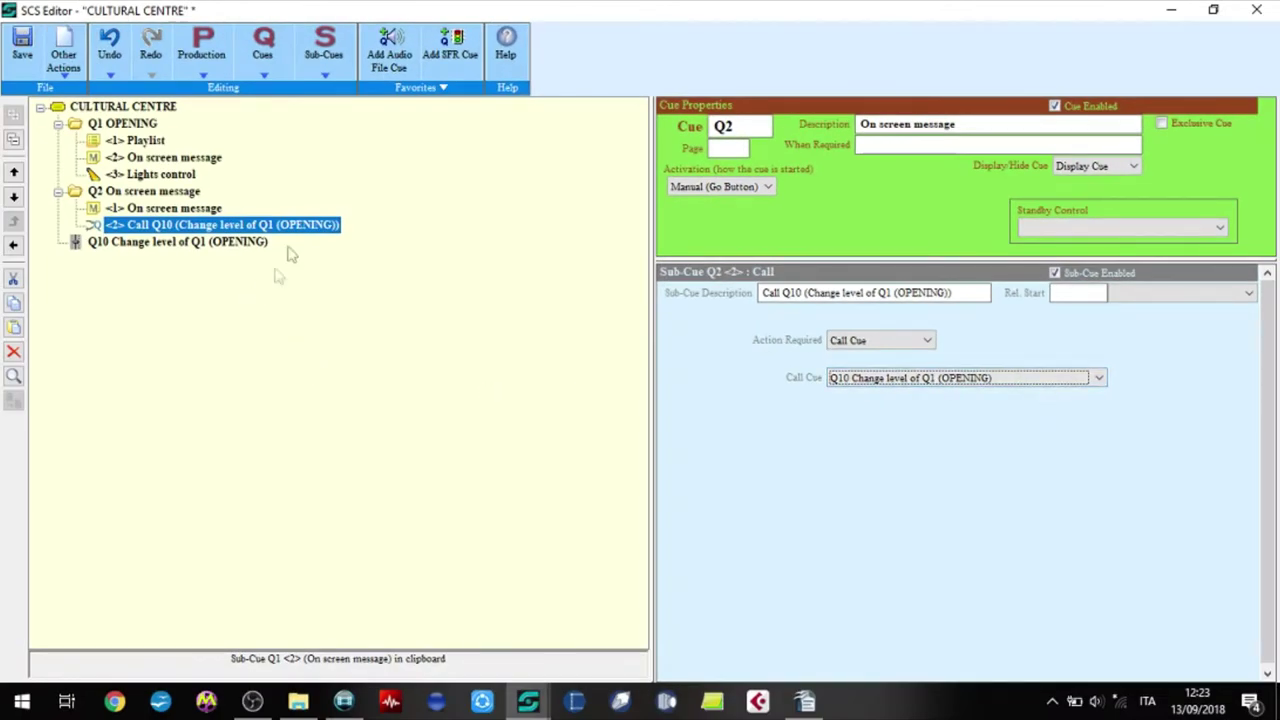
Add an Audio File sub-cue to Q2 using "10 min to projection.mp3".
click(325, 80)
click(345, 91)
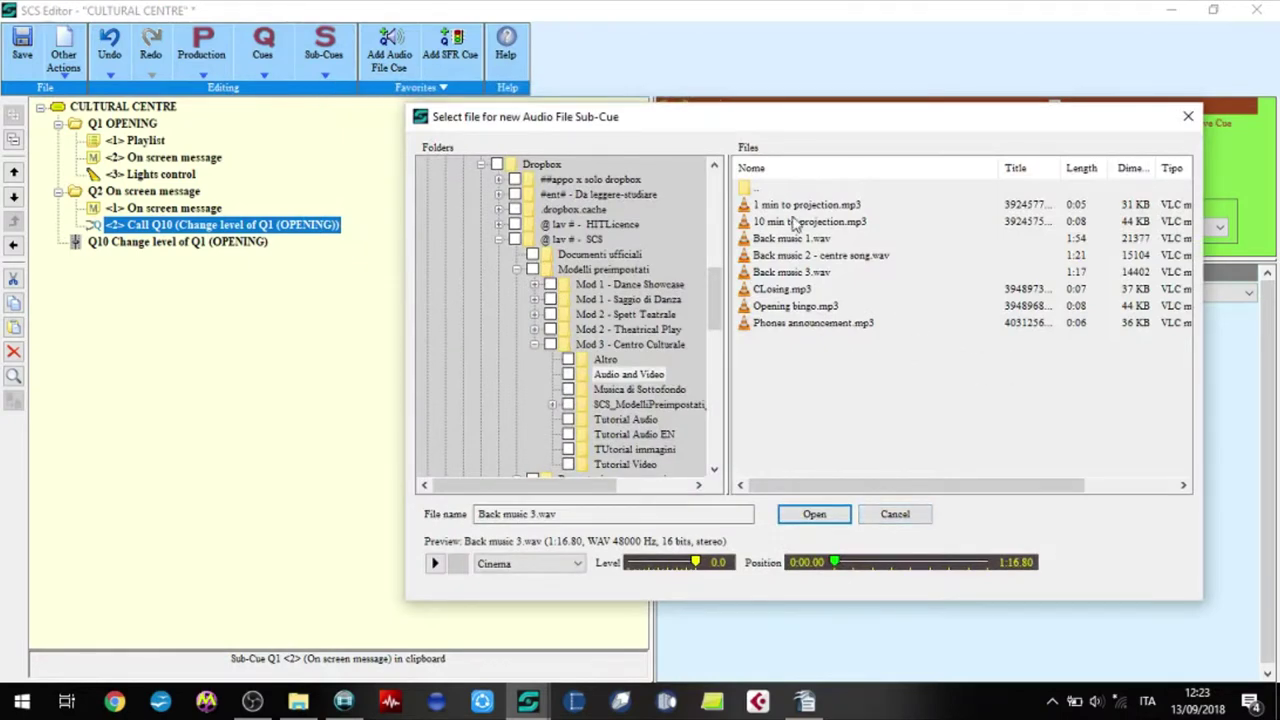
click(795, 222)
click(815, 514)
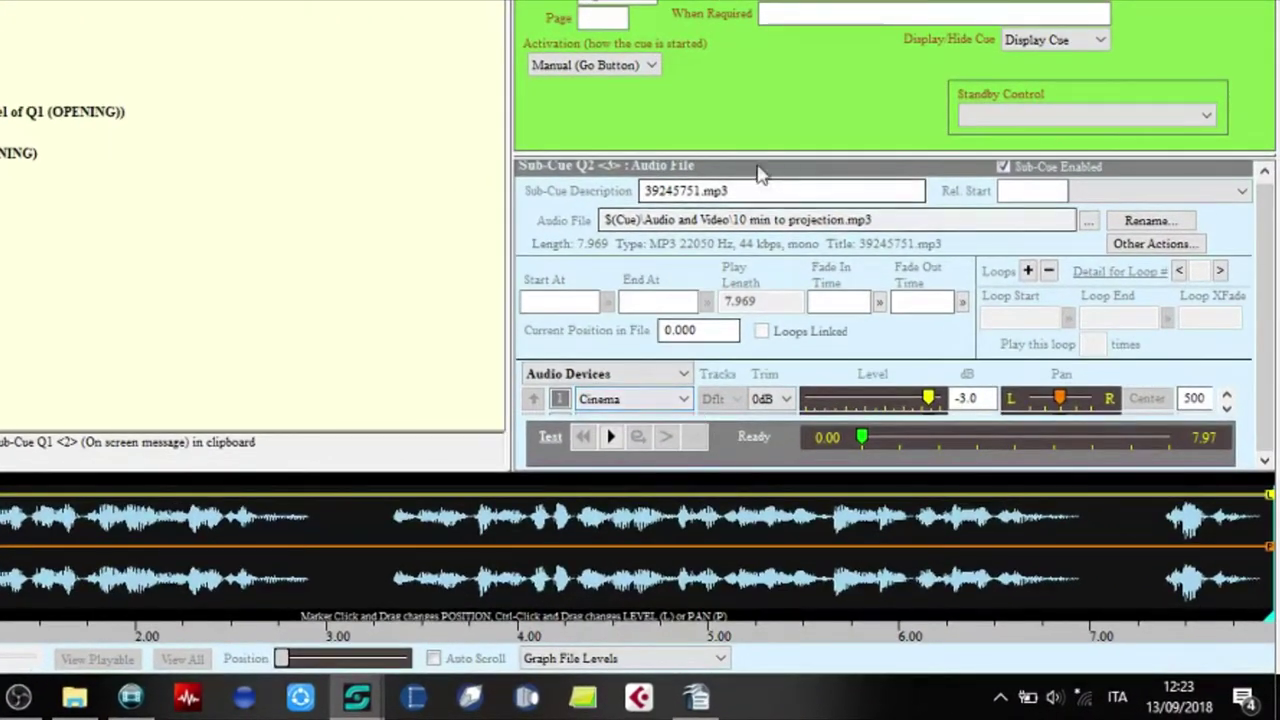
Add Entrance, Café and Bingo as audio devices for the announcement, and lower the Cinema and Bingo levels to -INF.
drag(760, 156, 763, 66)
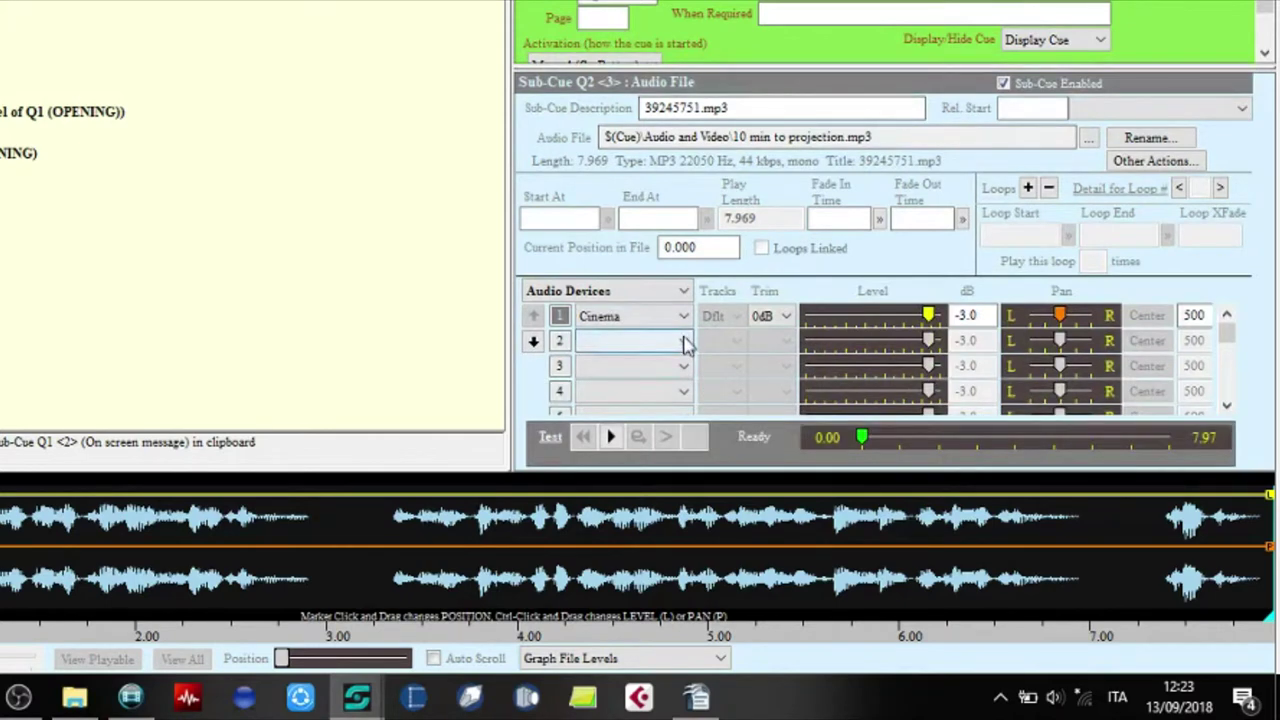
click(684, 342)
click(645, 392)
click(683, 366)
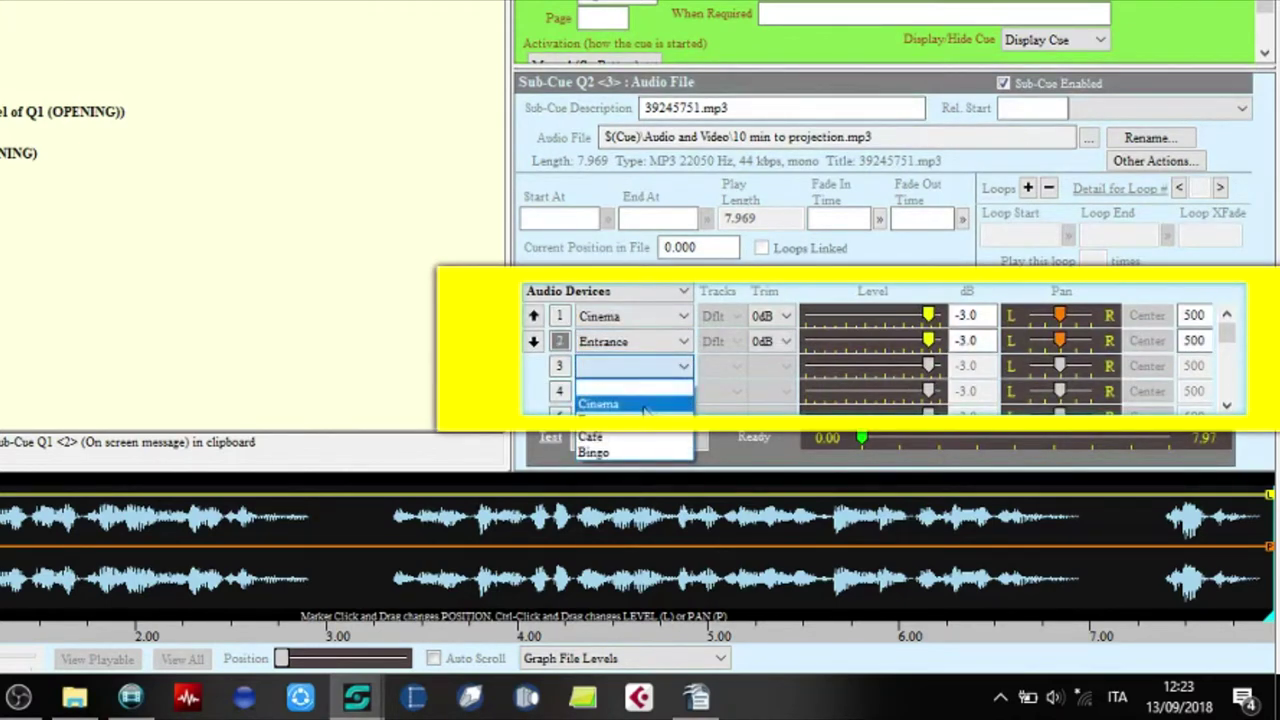
click(634, 436)
click(683, 391)
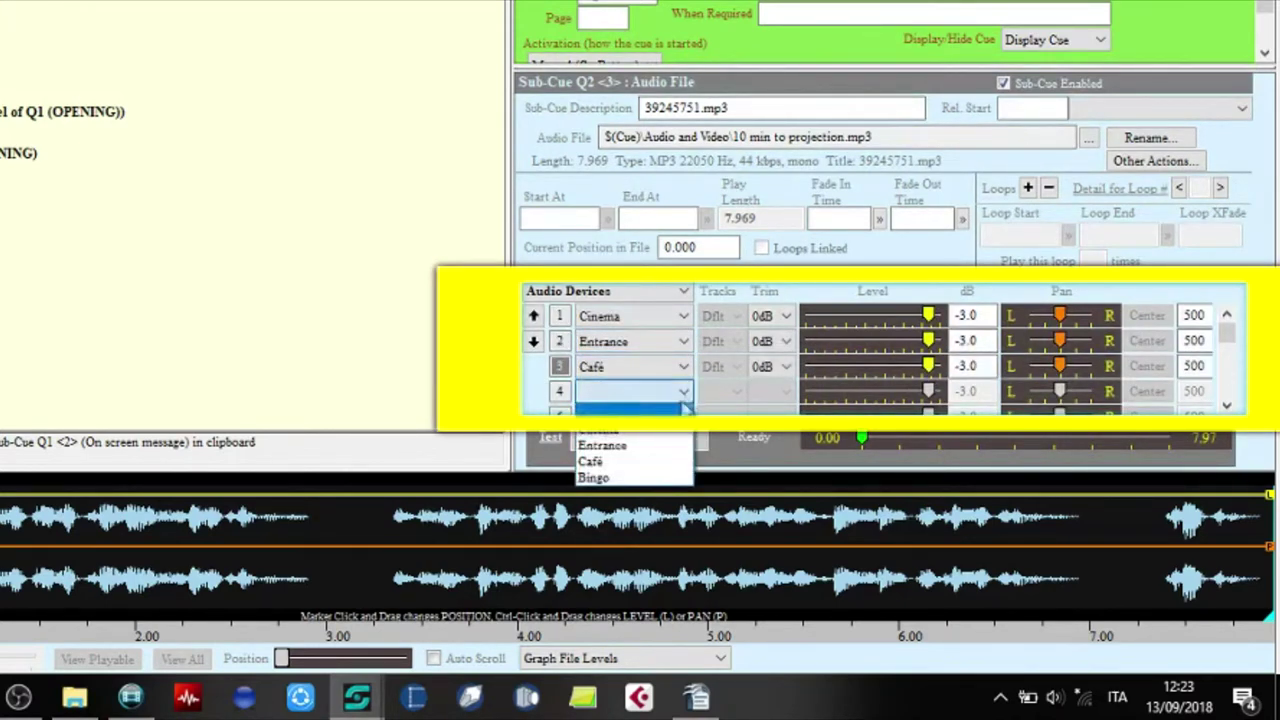
click(623, 477)
drag(928, 316, 785, 316)
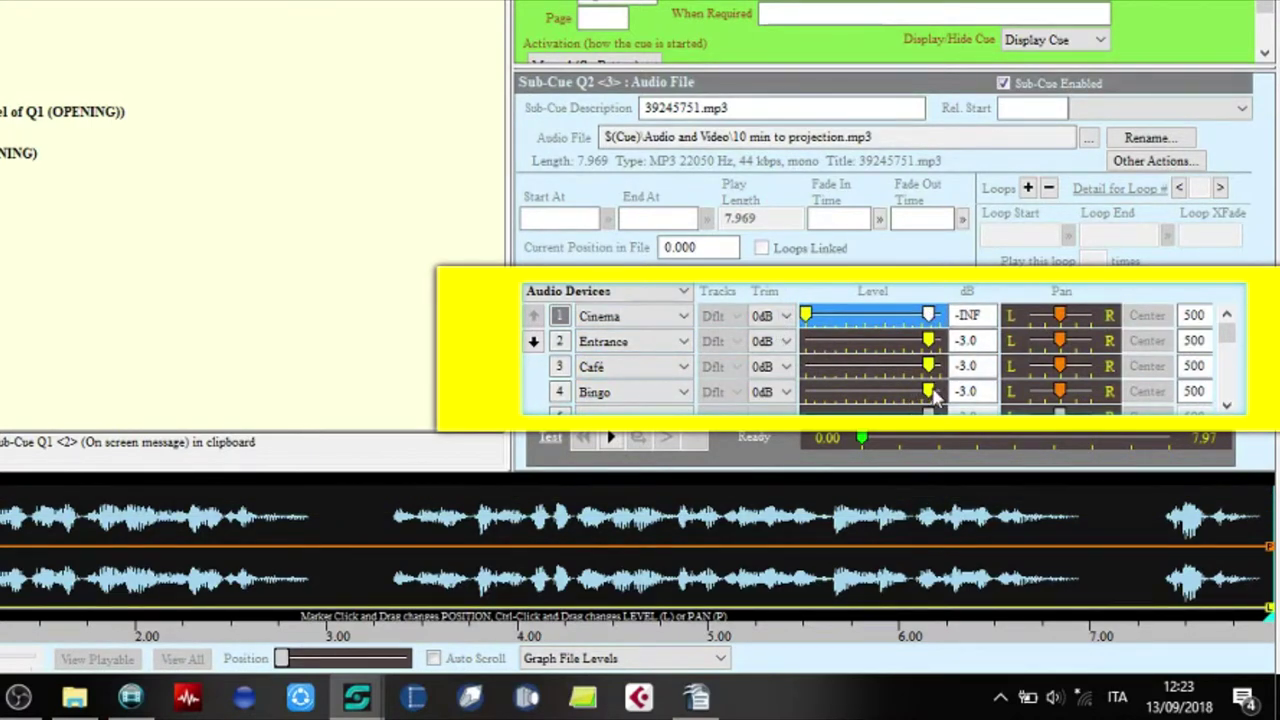
drag(929, 392, 785, 392)
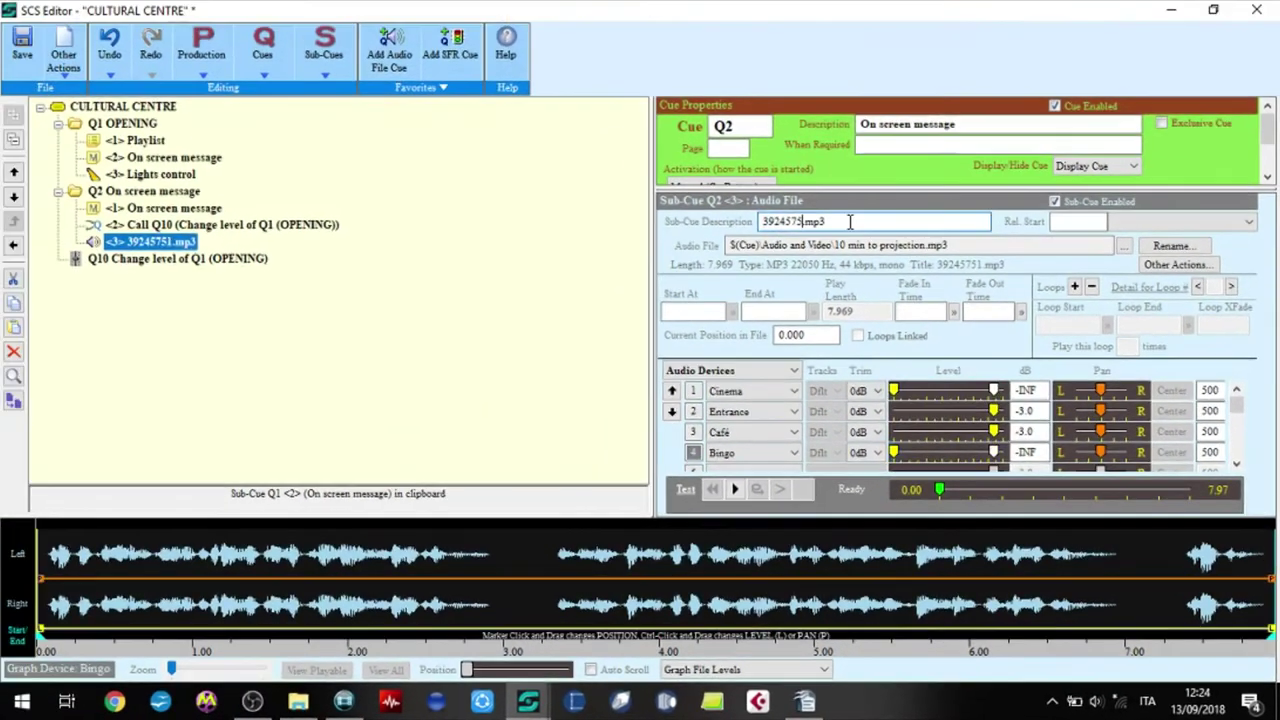
Change the announcement audio sub-cue's description to "10 min.mp3".
key(BackSpace)
key(BackSpace)
key(BackSpace)
key(BackSpace)
key(BackSpace)
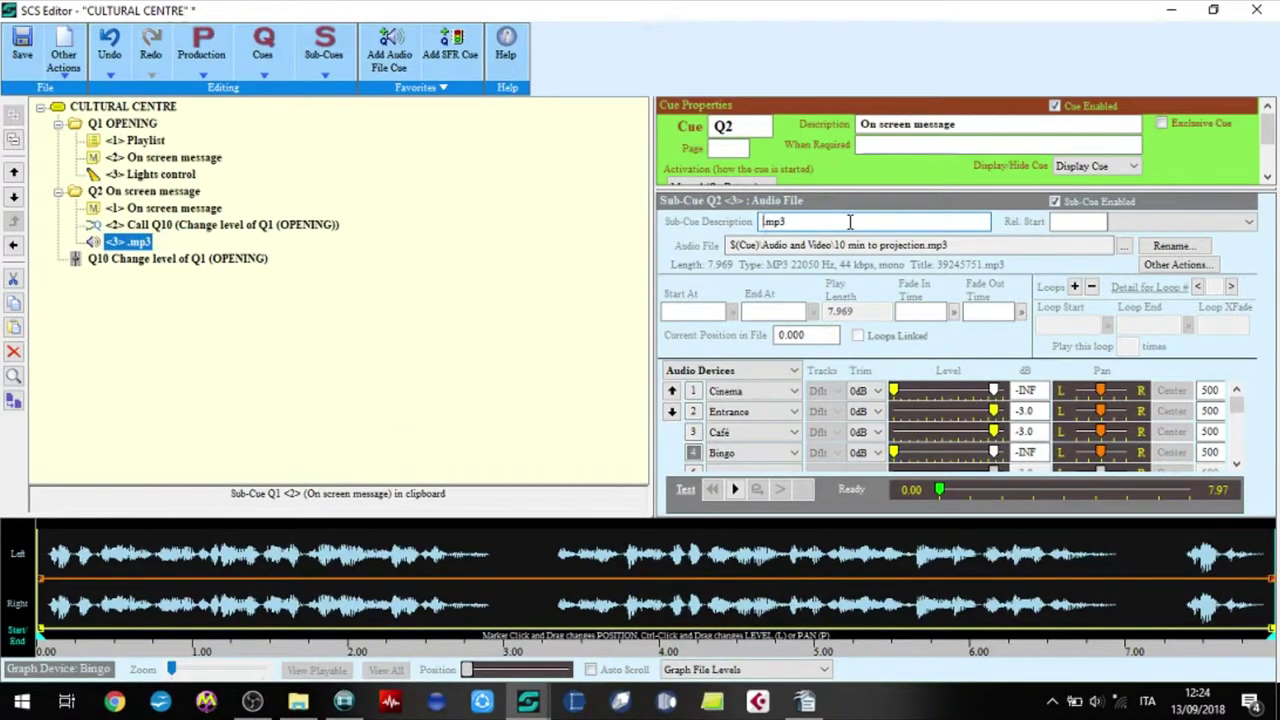
text(10 min)
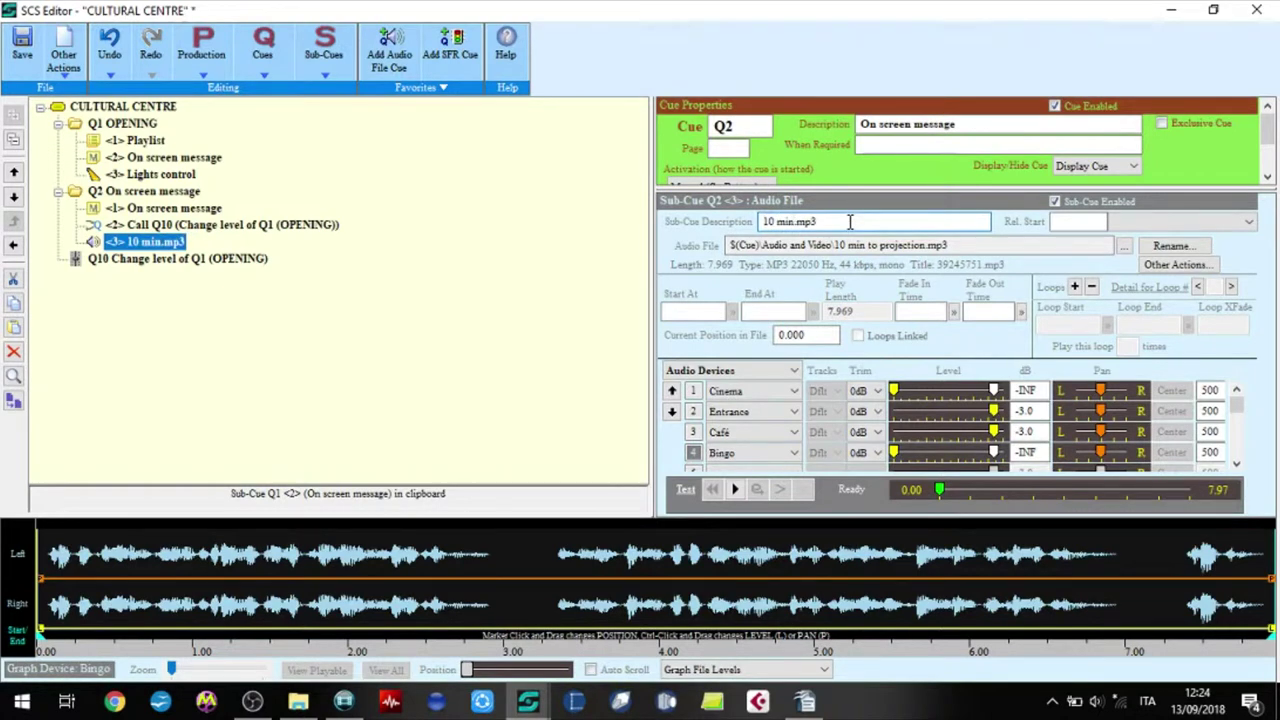
Complete the announcement audio sub-cue's description as "10 minutes.mp3".
text(utes)
Duplicate cue Q10 as a new cue directly below it and set the copy's relative level change to +20.0 dB.
click(138, 260)
click(14, 302)
click(14, 330)
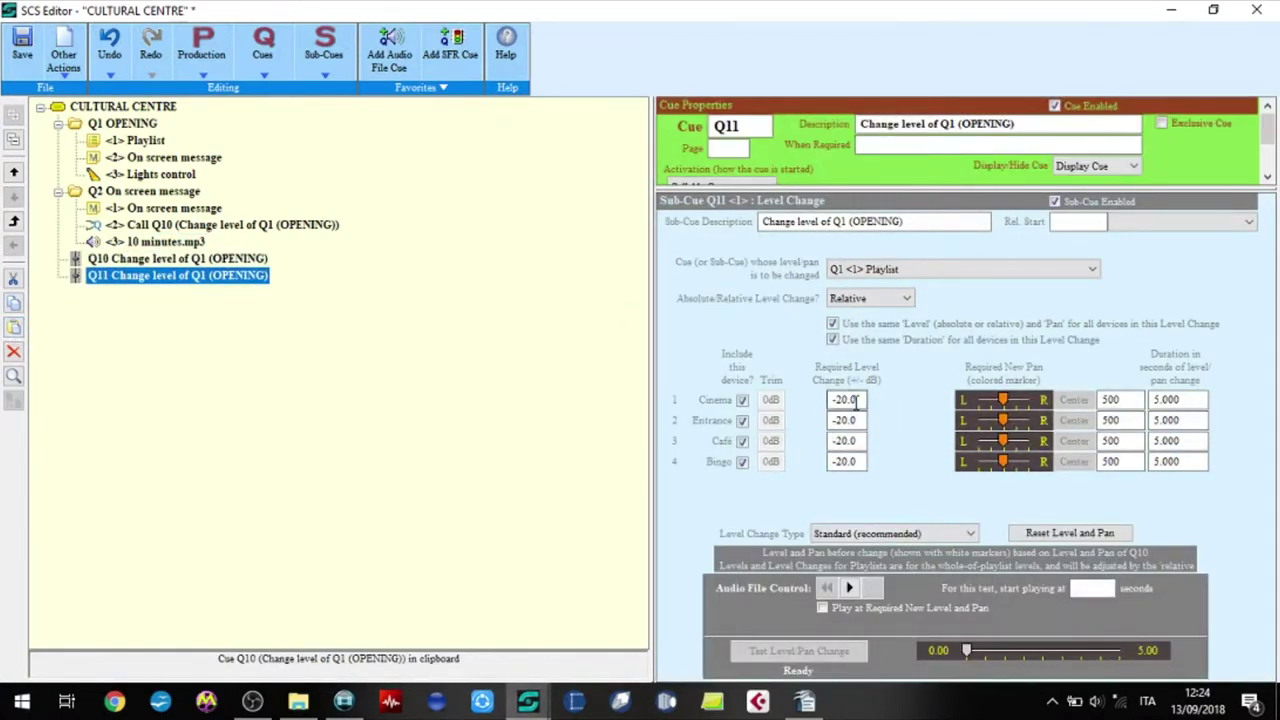
text(+20.0)
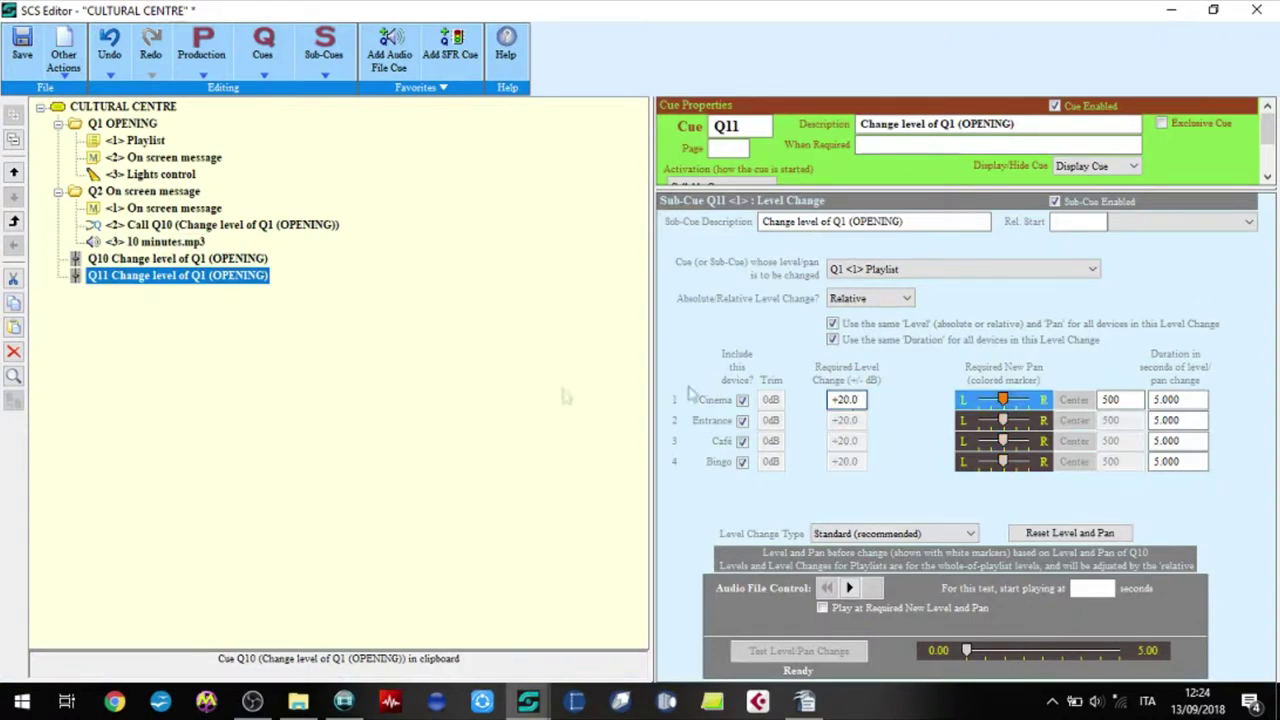
Add a Call Cue sub-cue after the "10 minutes.mp3" sub-cue in Q2 and make it call Q11.
click(180, 242)
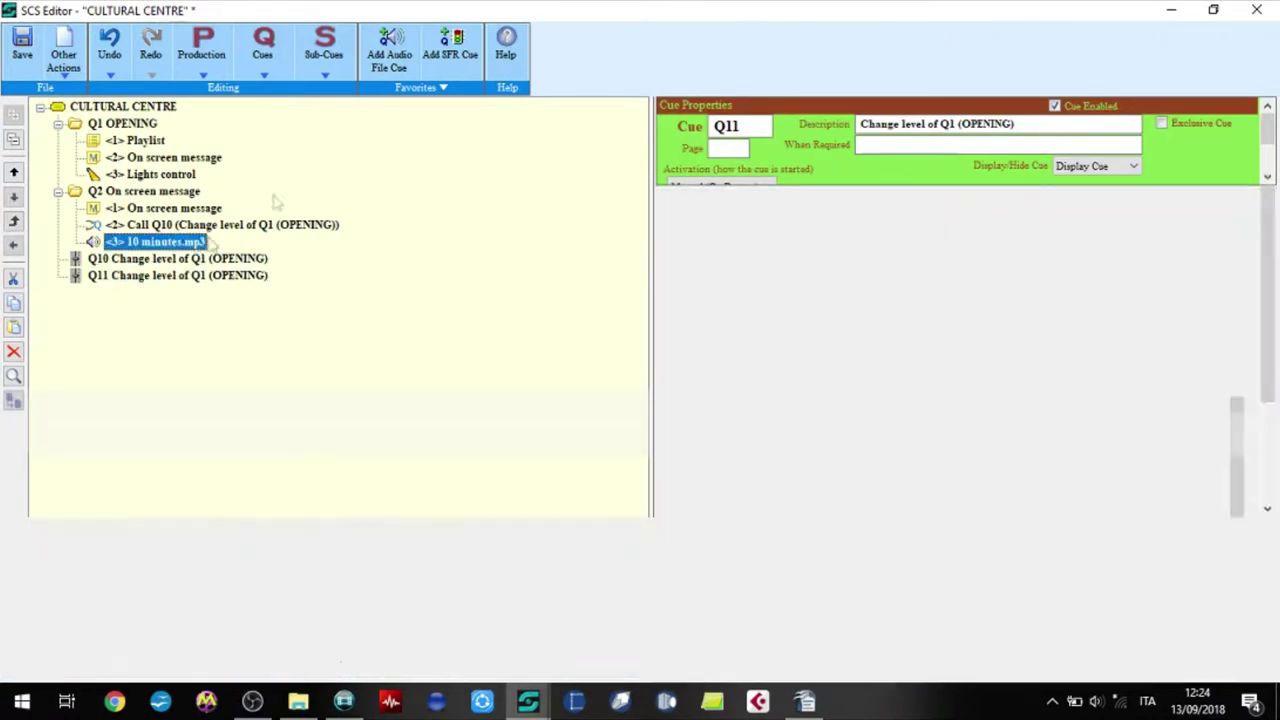
right_click(347, 147)
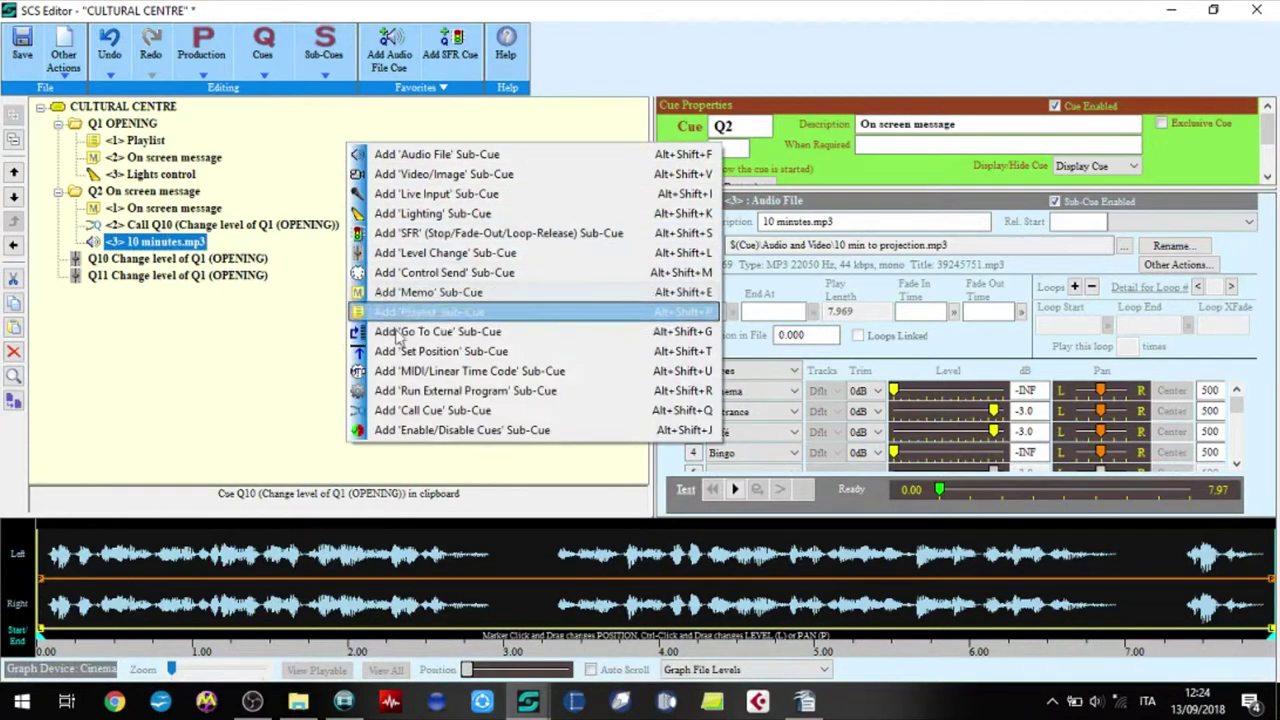
click(600, 408)
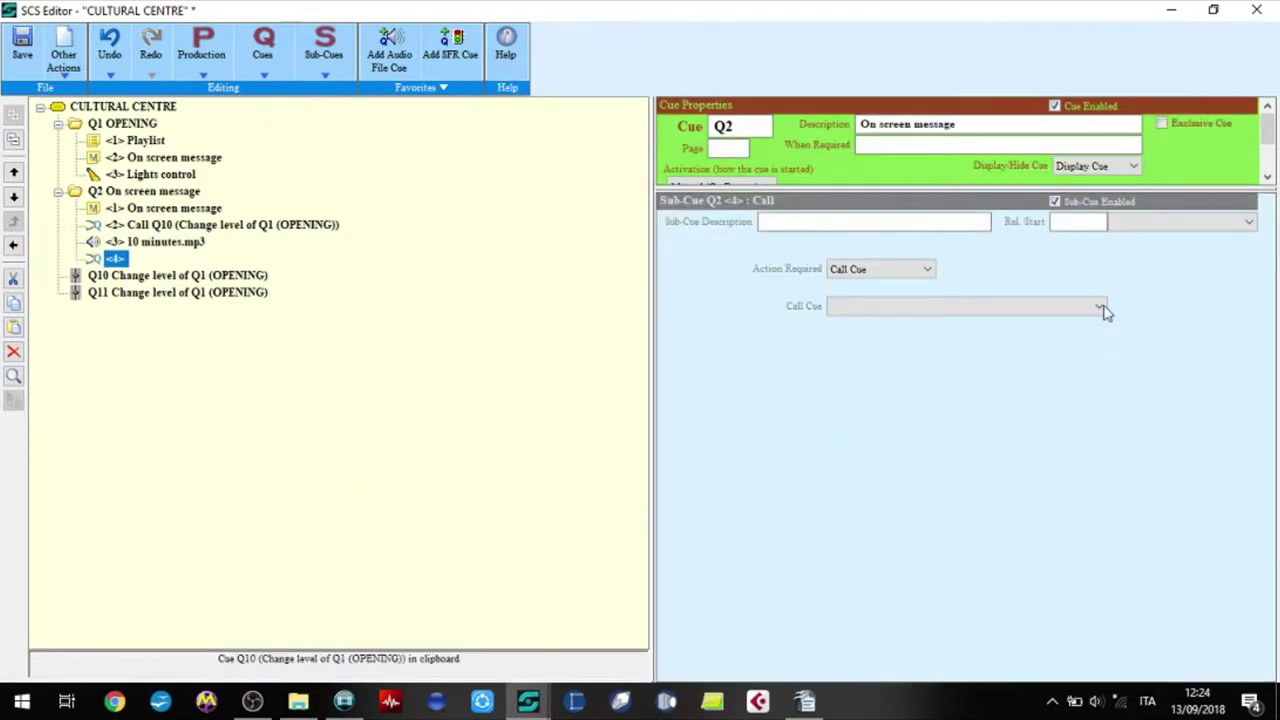
click(1100, 308)
click(1047, 338)
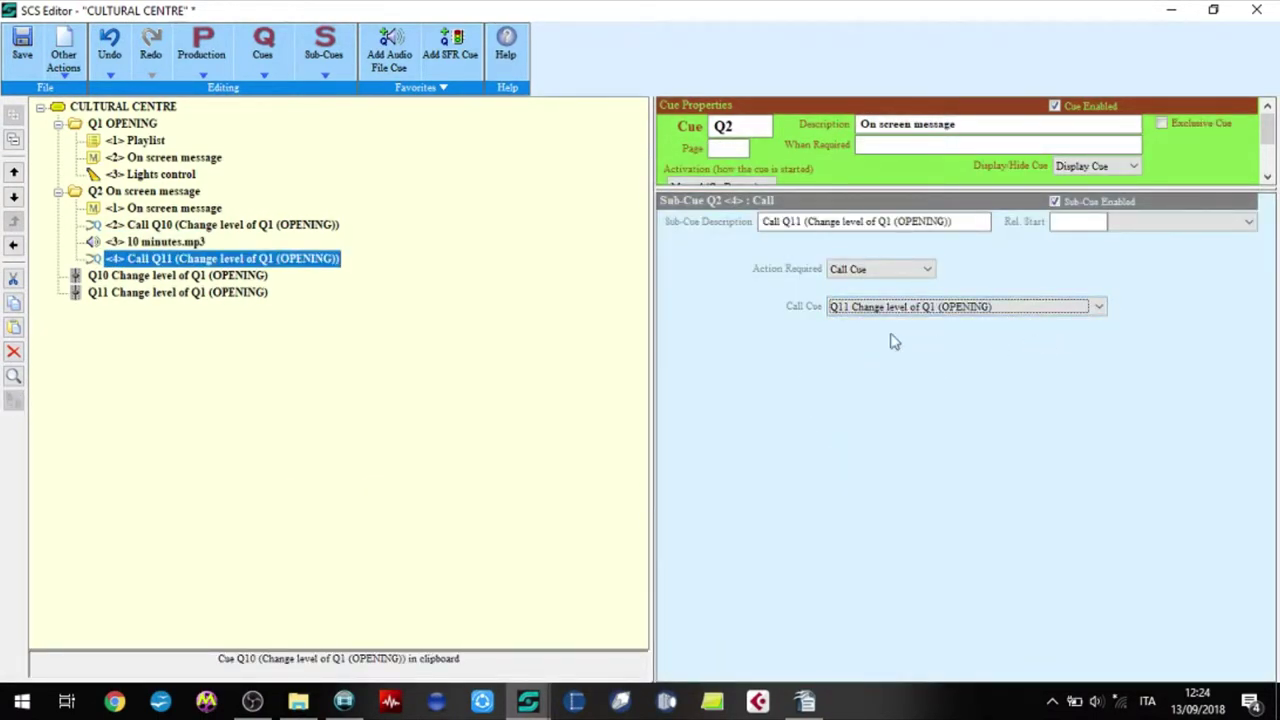
Copy Q1's Lights control sub-cue to the end of Q2 and raise the copy's CINEMA DMX value to 100.
click(162, 175)
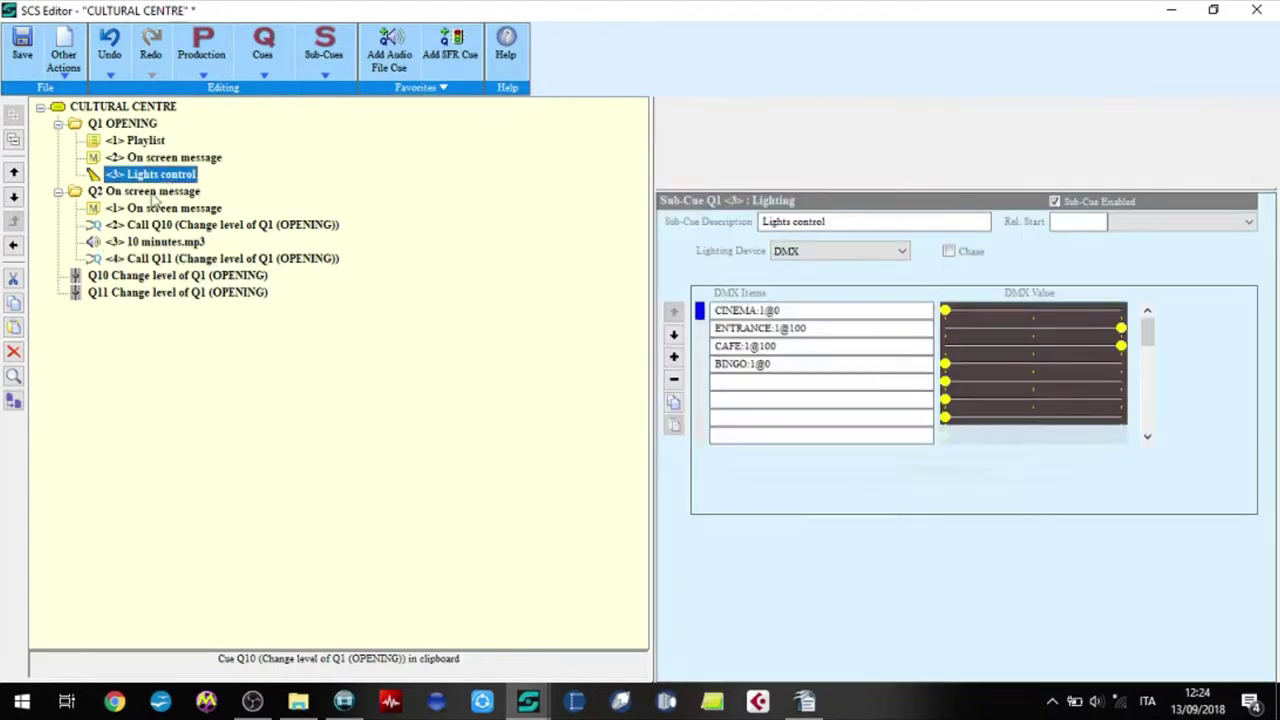
click(14, 304)
click(168, 262)
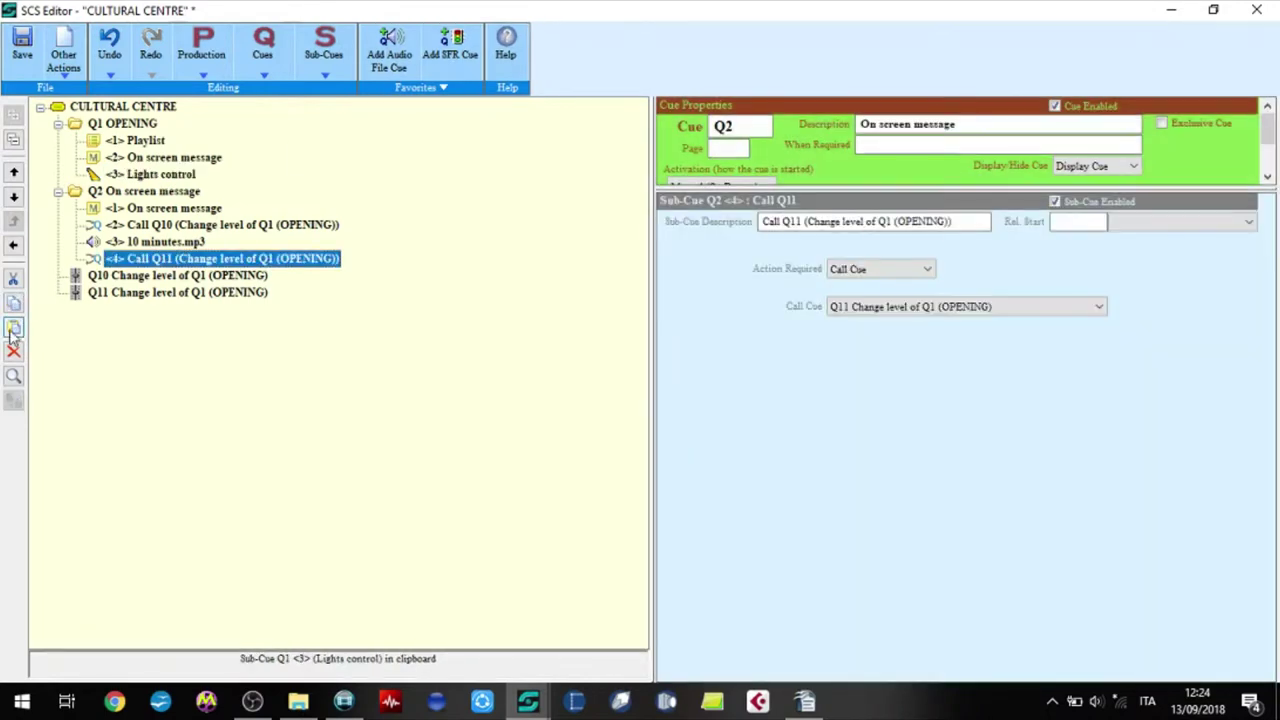
click(14, 328)
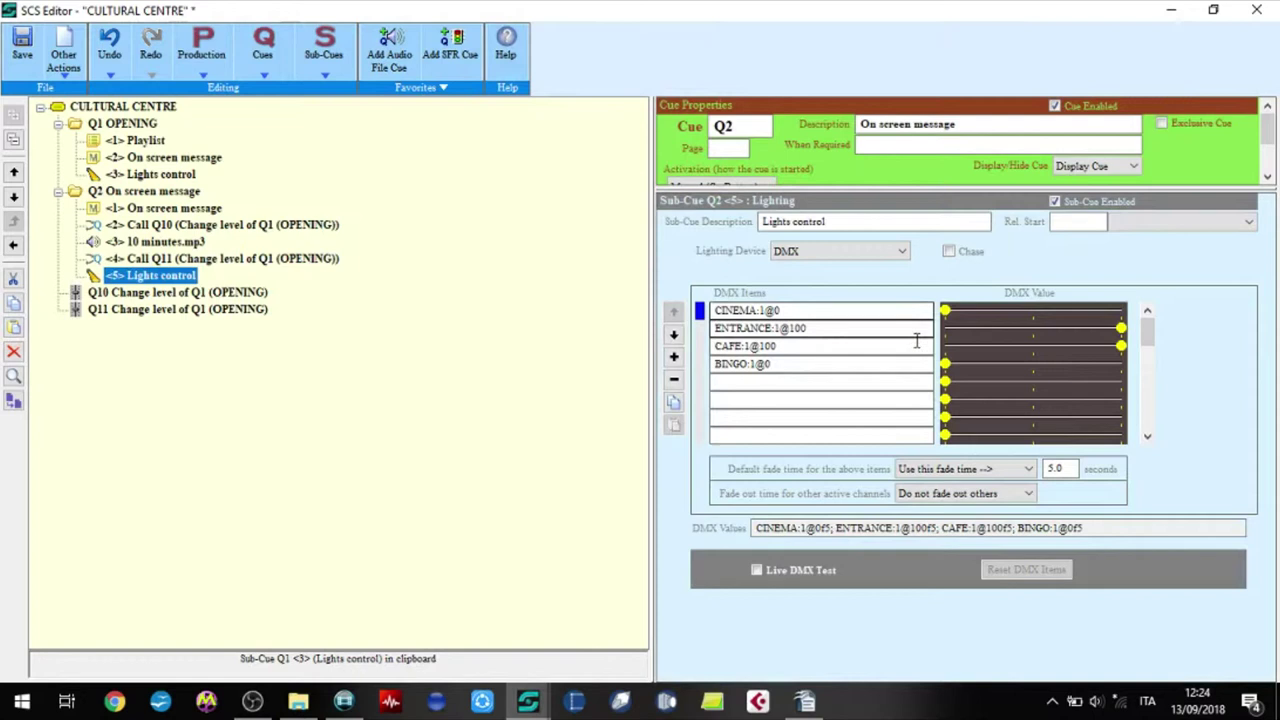
drag(947, 312, 1124, 316)
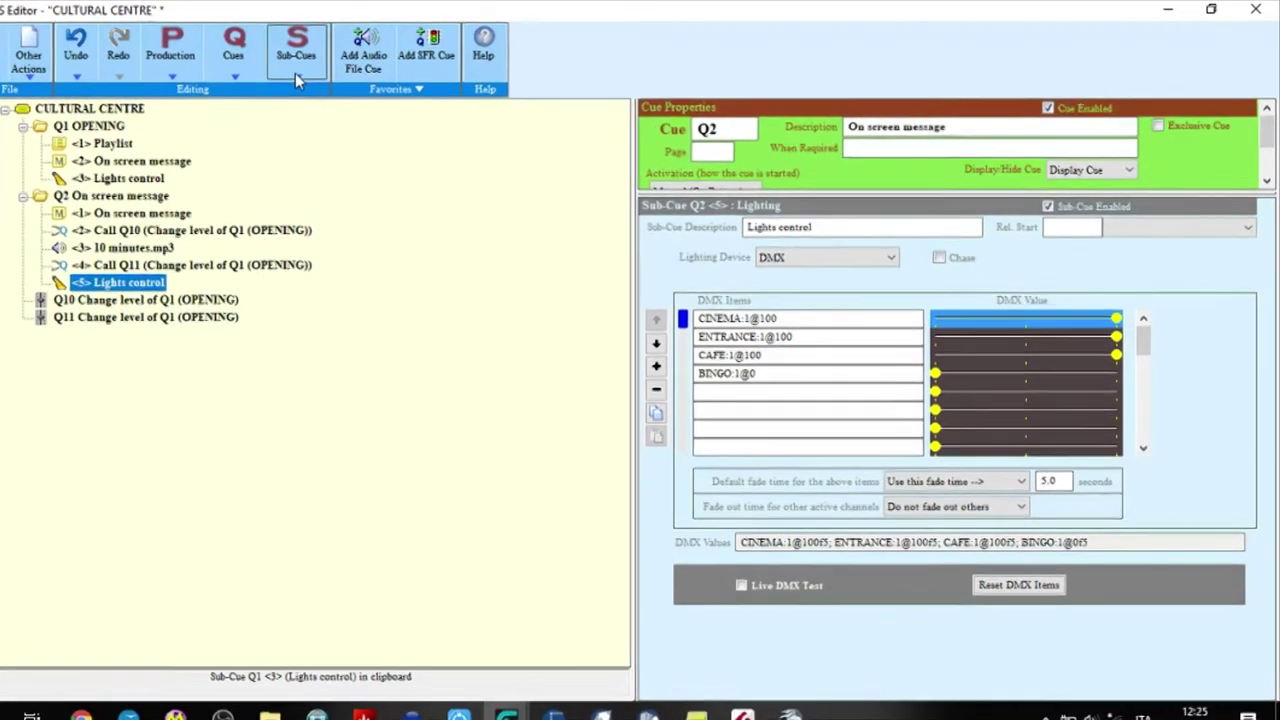
Add a Level Change sub-cue at the end of Q2 that targets the Q1 <1> Playlist.
click(323, 75)
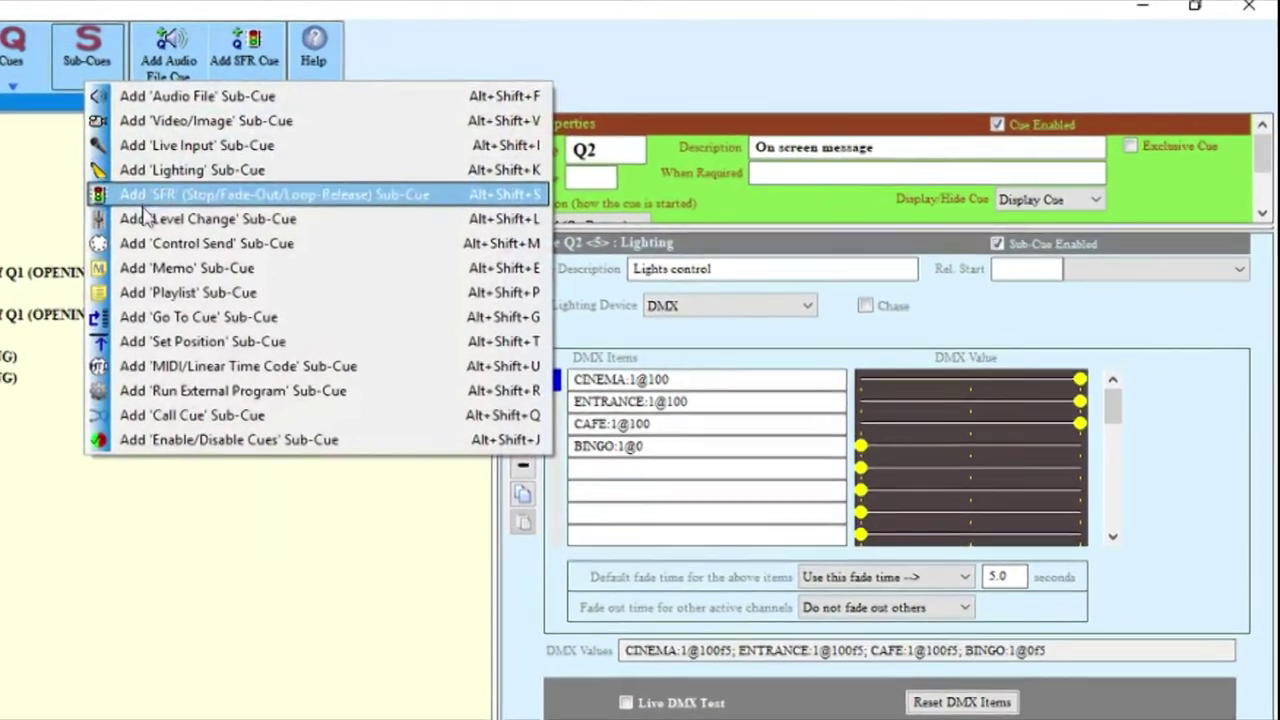
click(343, 195)
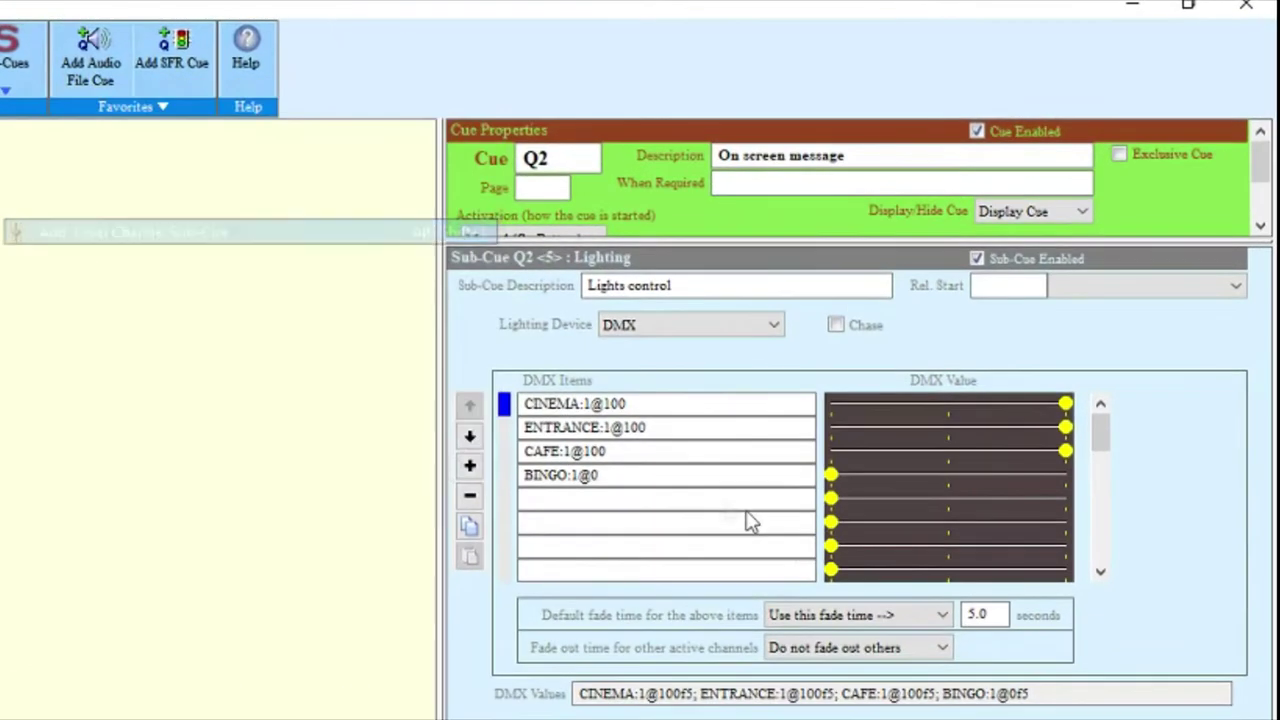
click(778, 388)
click(700, 406)
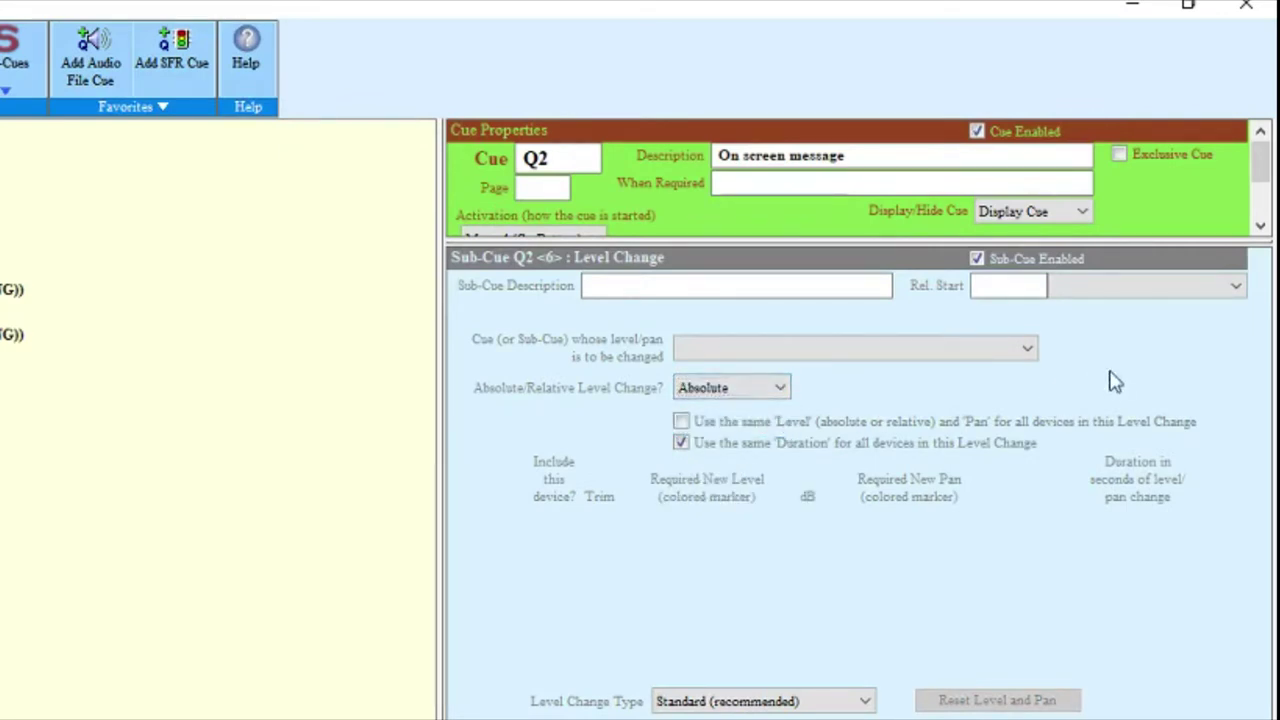
click(1025, 348)
click(858, 407)
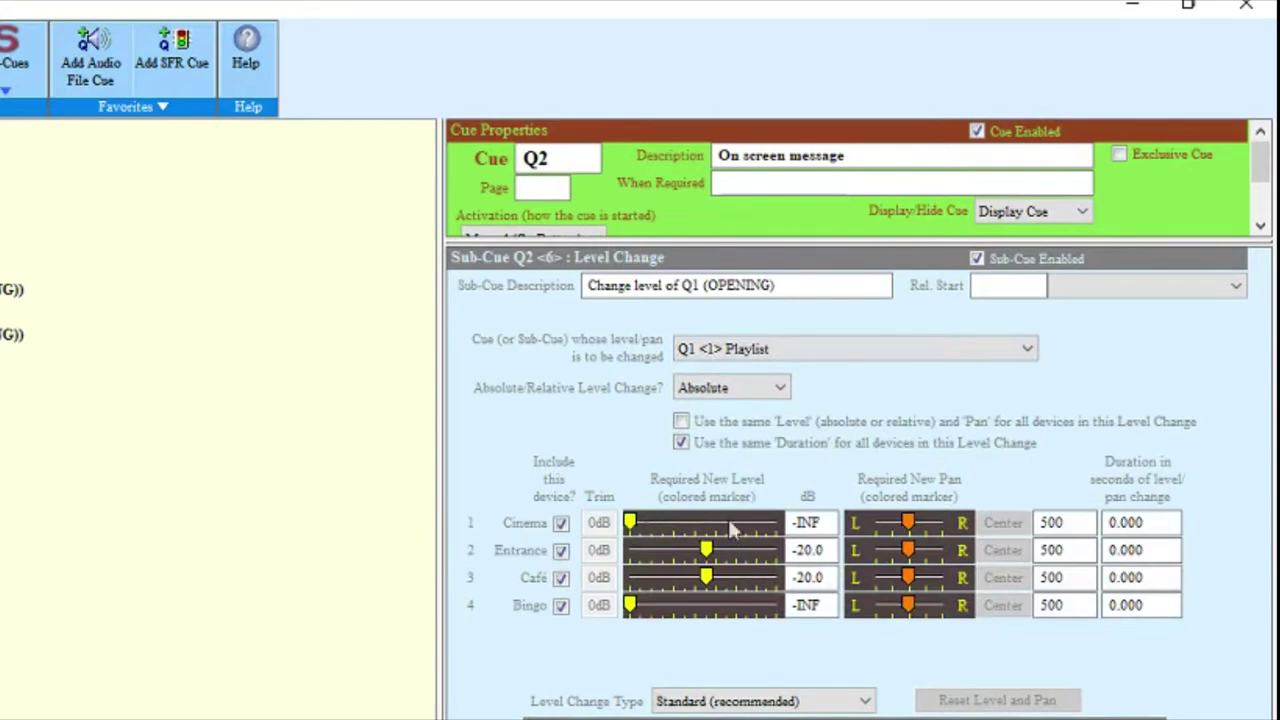
Set the Cinema level to -20.0 dB in the new Level Change sub-cue, with a 5-second duration for all devices.
double_click(828, 524)
key(Tab)
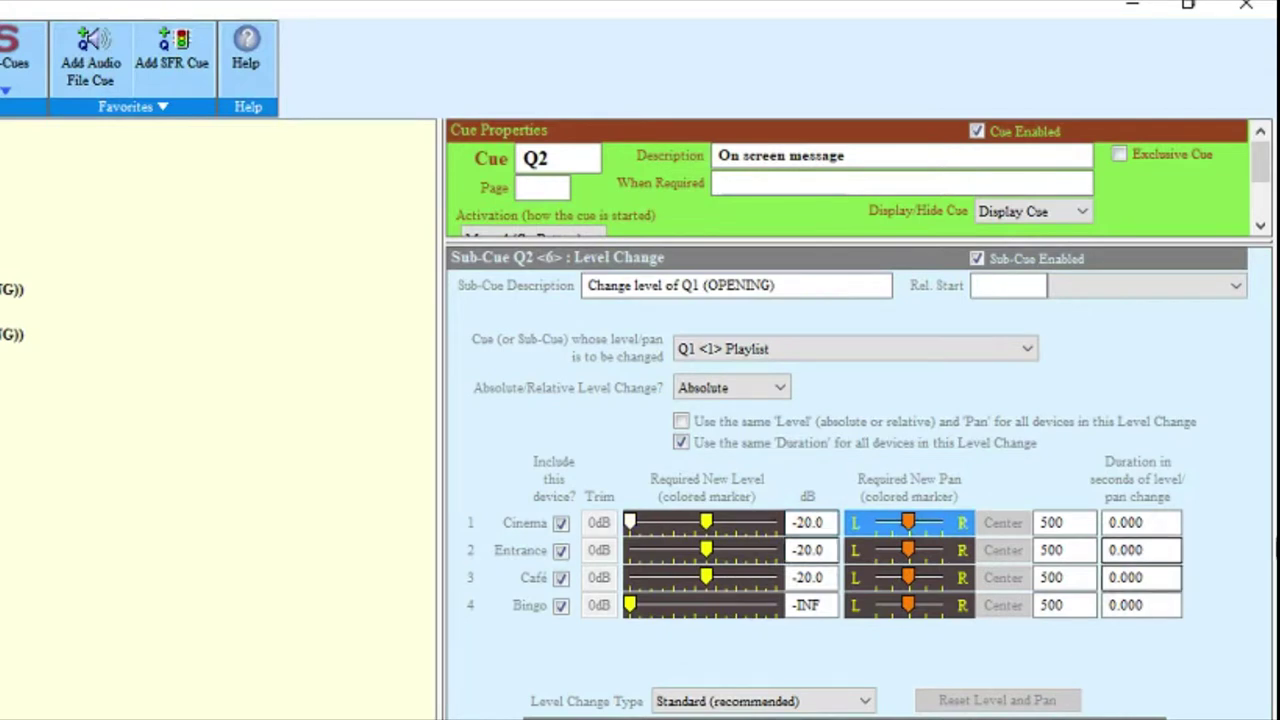
key(Tab)
text(5)
key(Tab)
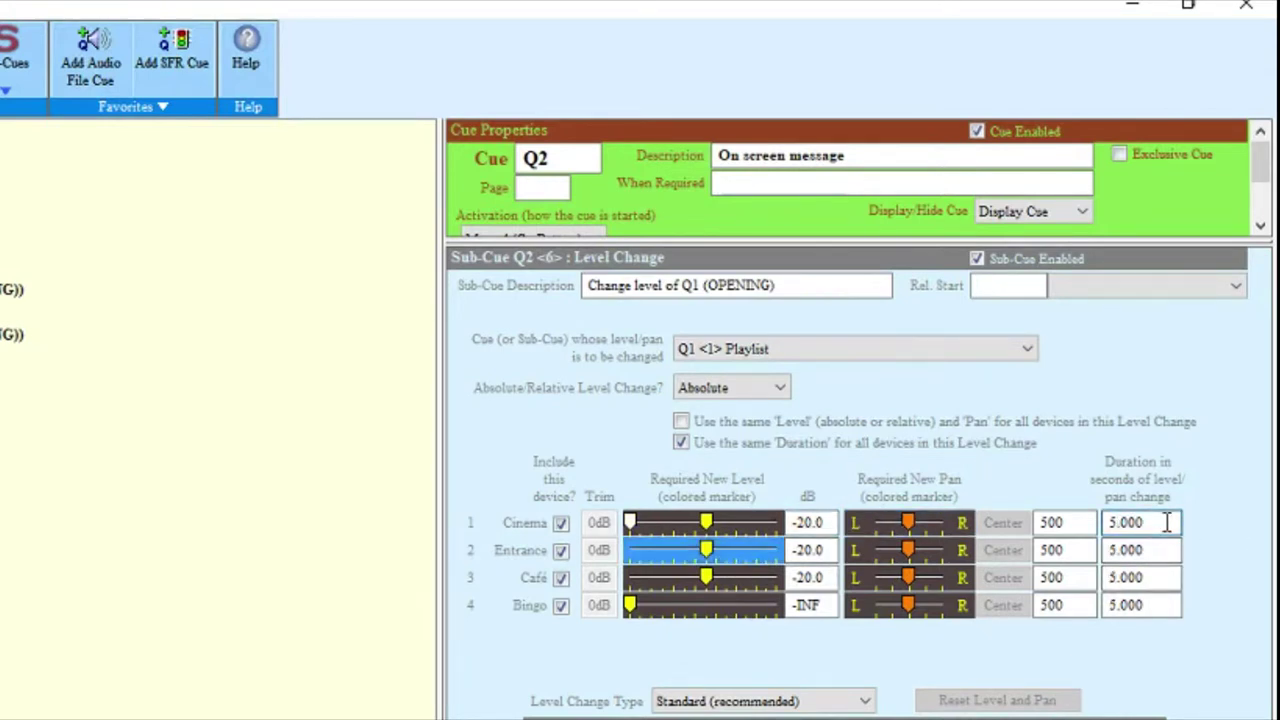
Change the Level Change sub-cue's description to "Background music control".
click(797, 285)
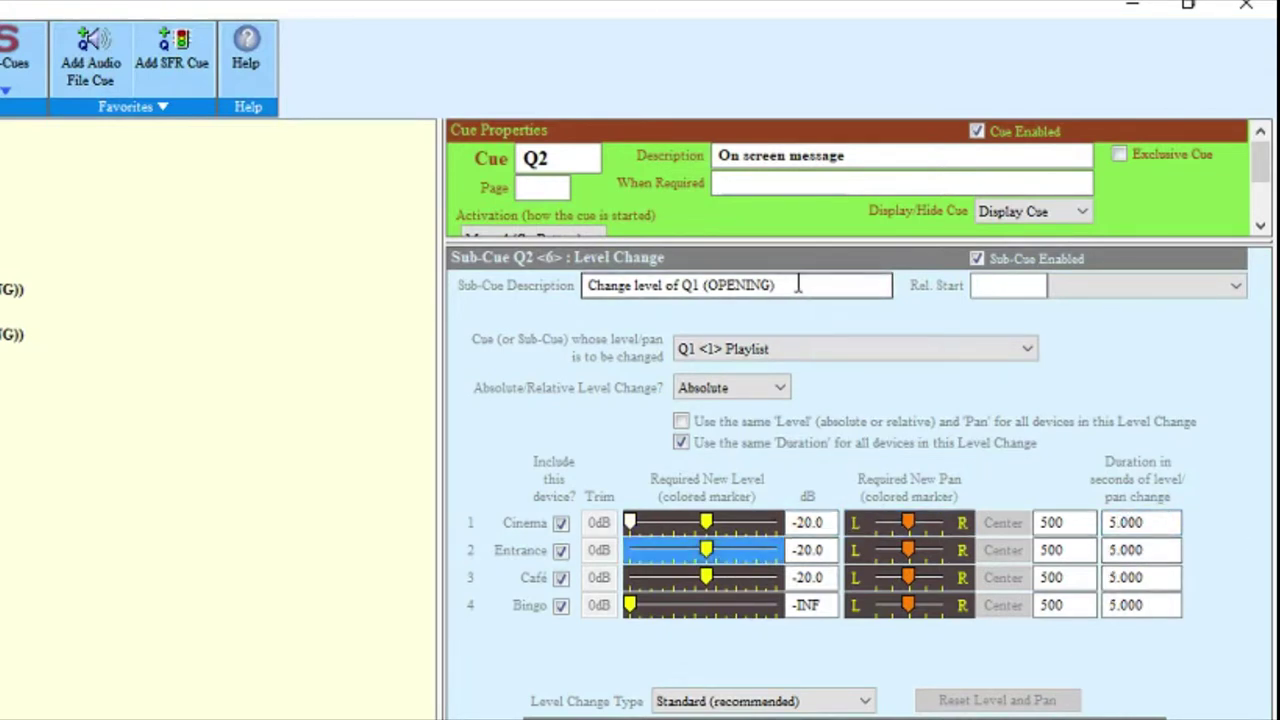
click(797, 285)
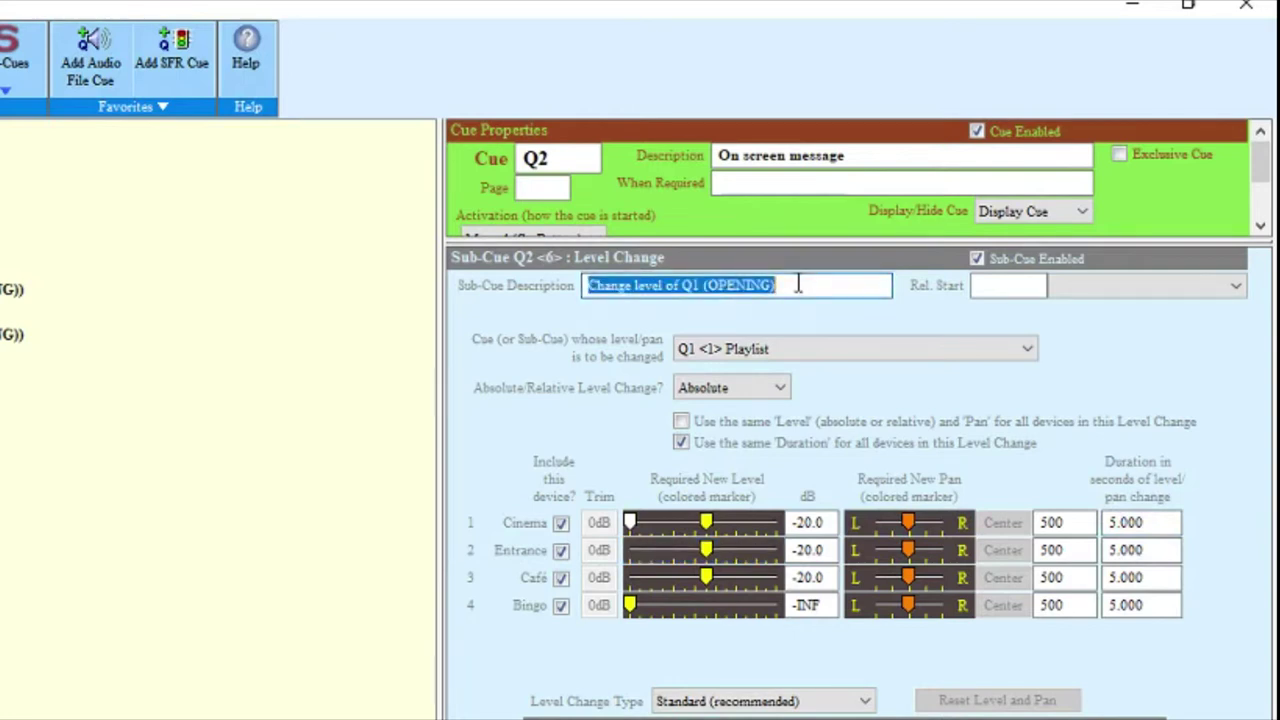
text(Background music control)
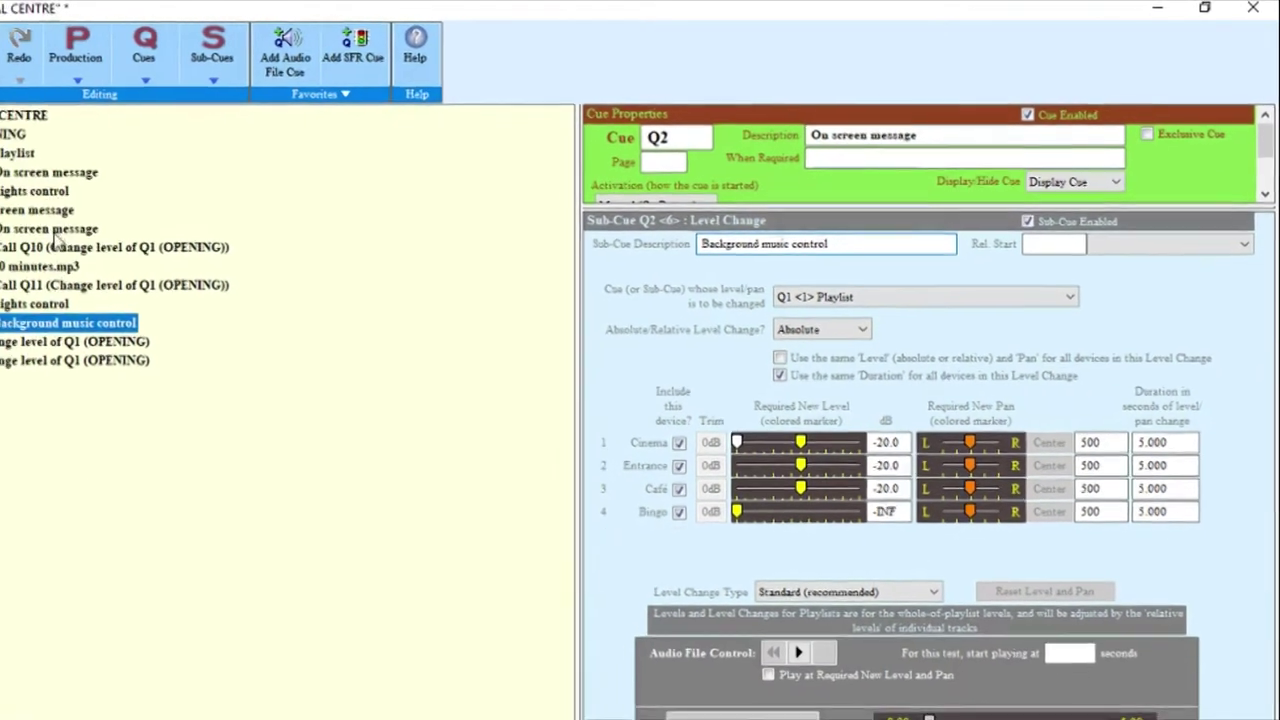
Set Q2's "10 minutes.mp3" sub-cue to start 3 seconds after the end of the previous sub-cue.
click(58, 230)
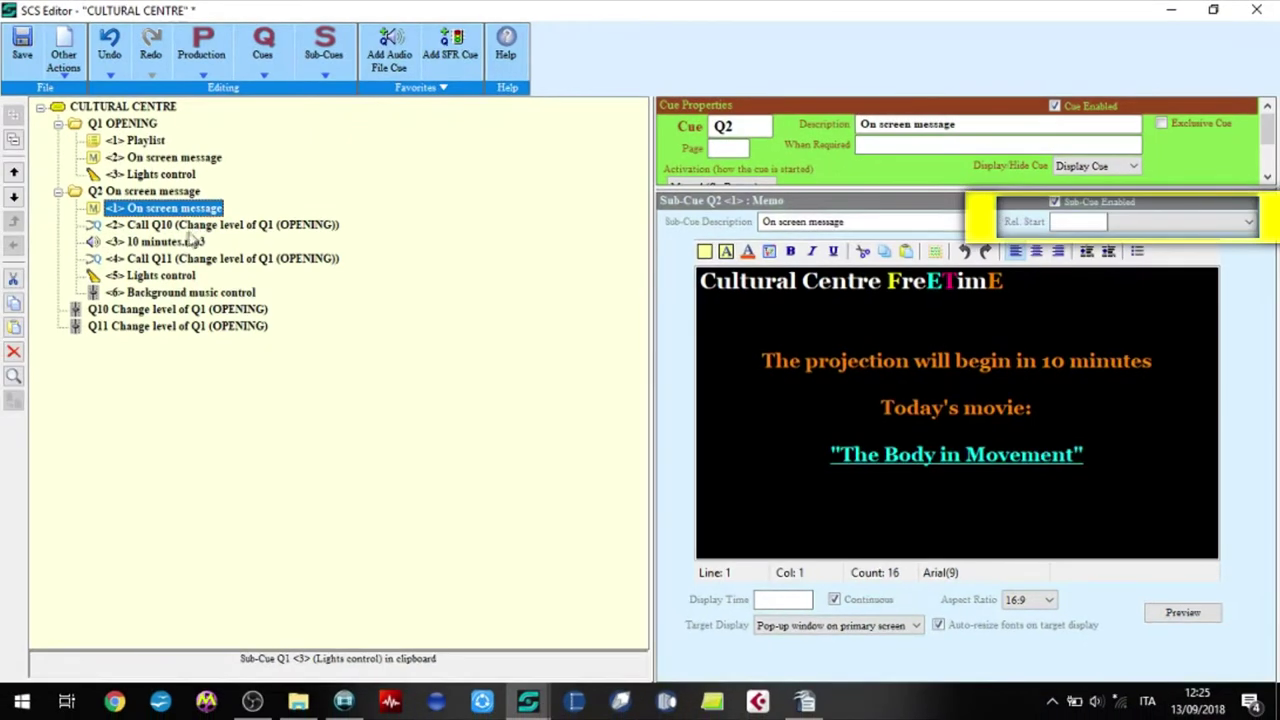
click(177, 228)
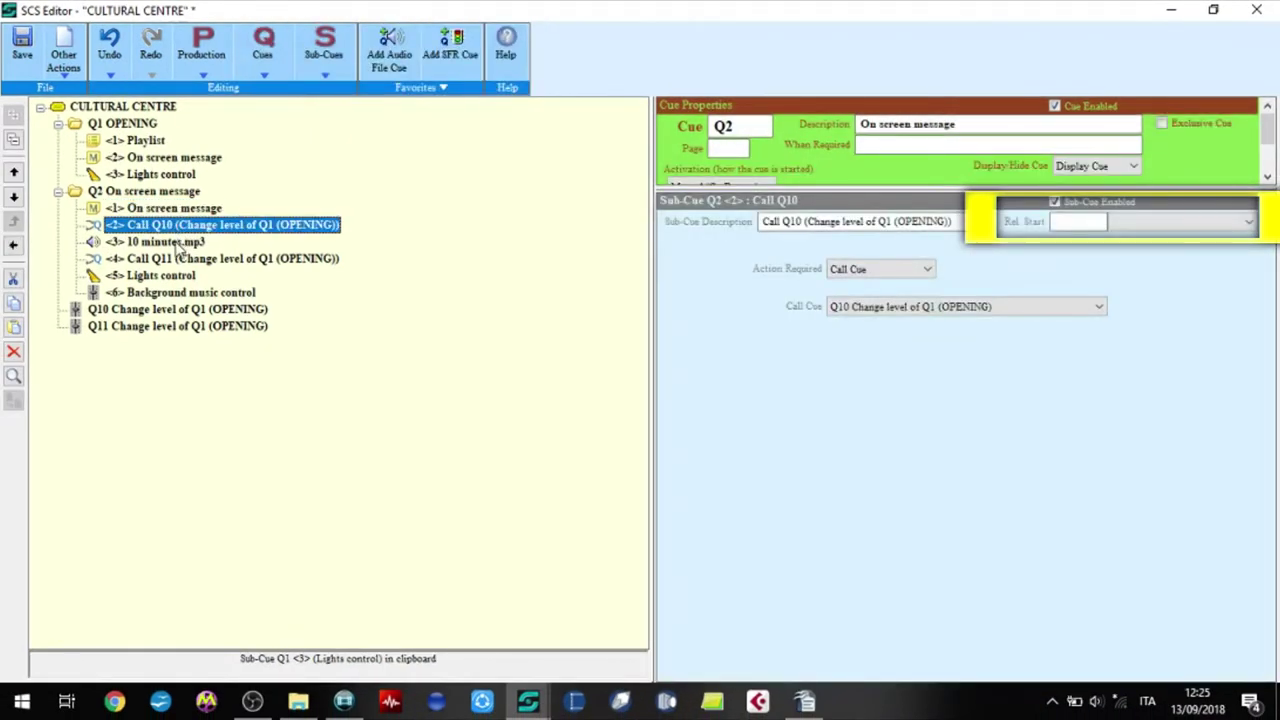
click(178, 244)
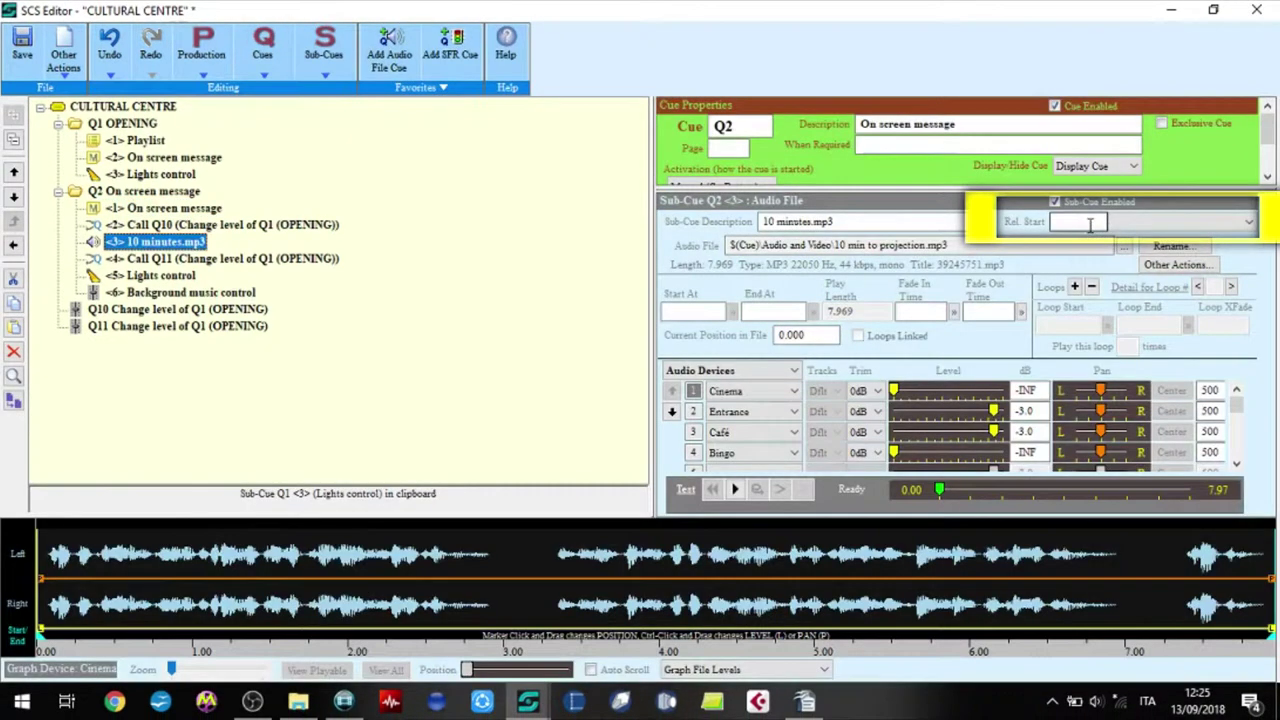
text(3)
click(1190, 222)
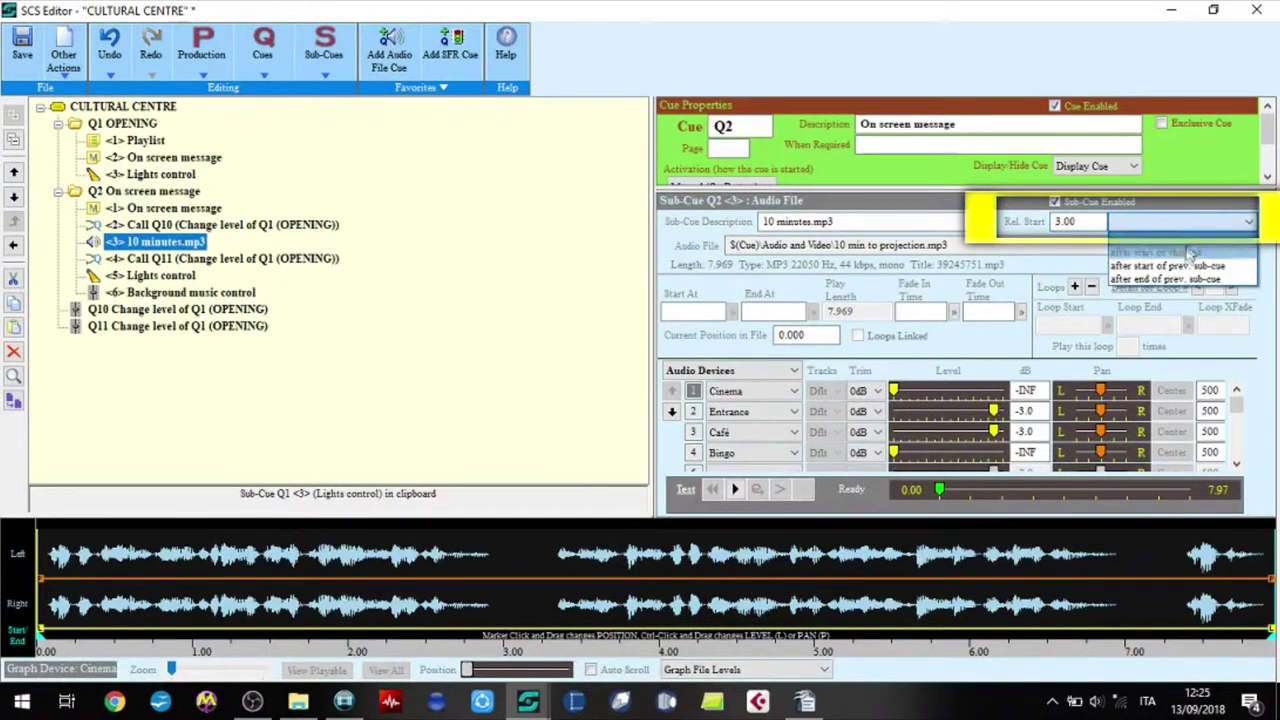
click(1187, 280)
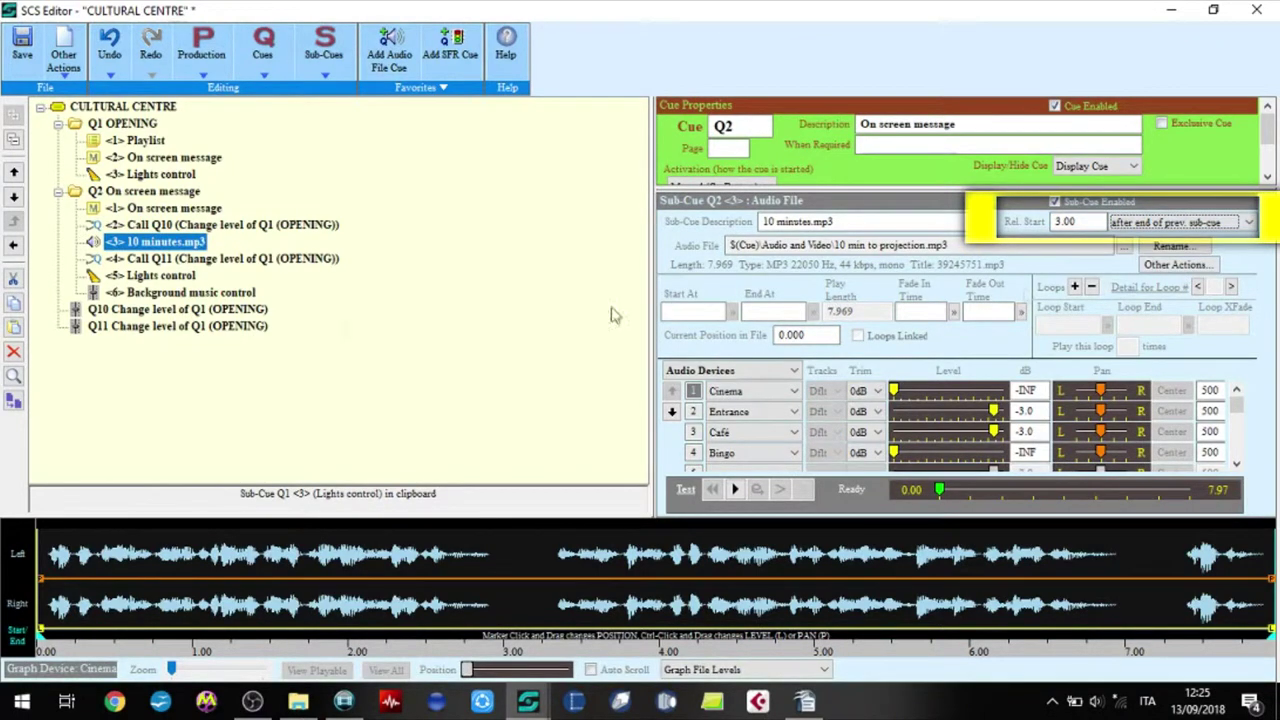
Set Q2's Call Q11 sub-cue to start 1 second after the end of the previous sub-cue.
click(141, 259)
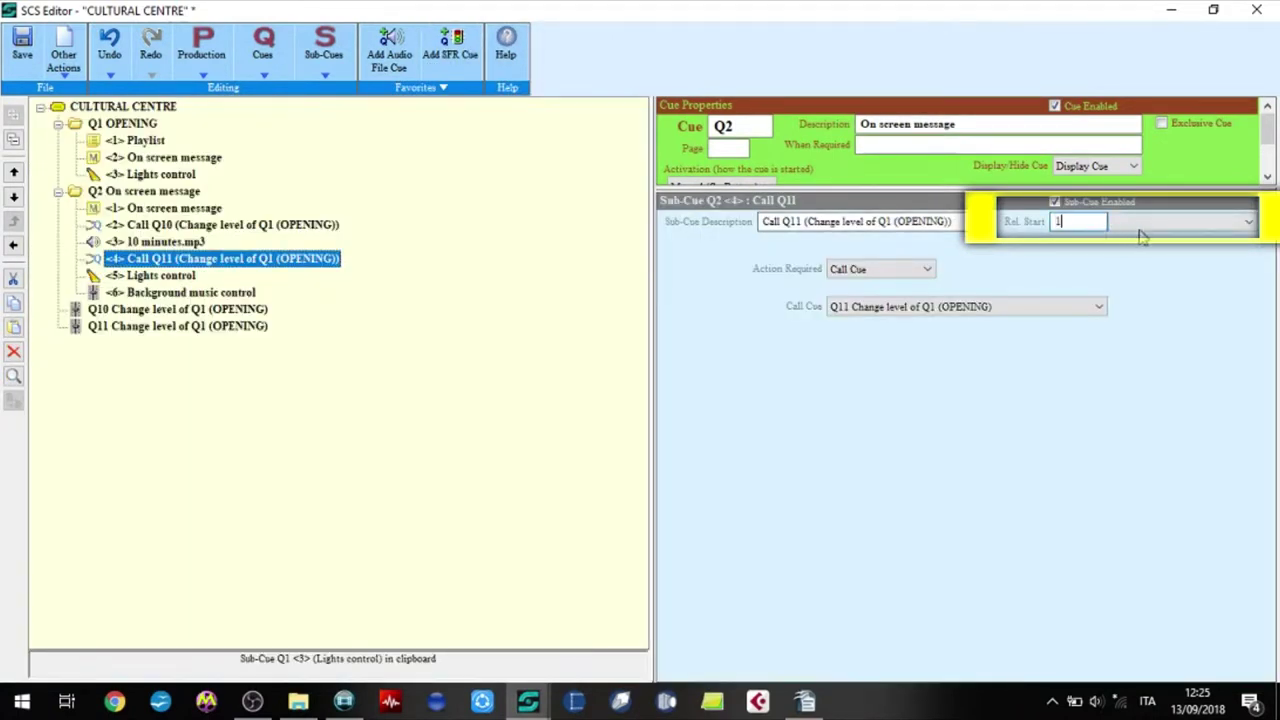
click(1168, 226)
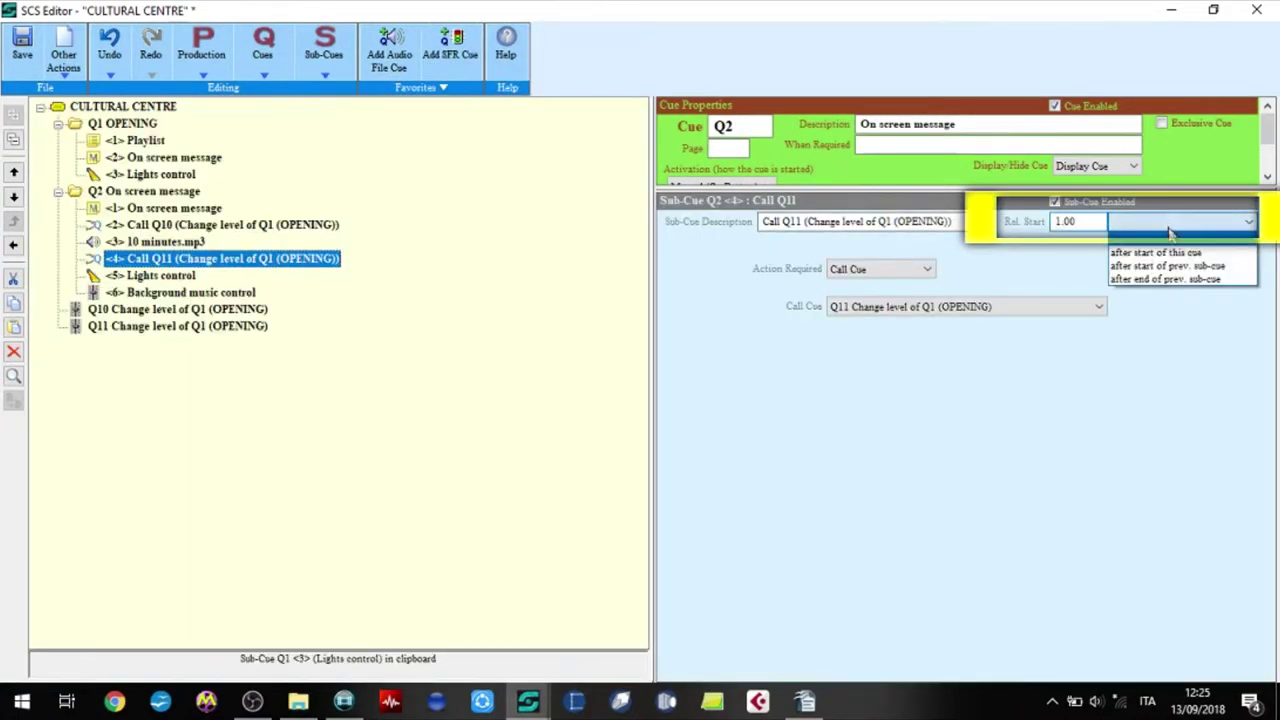
click(1168, 280)
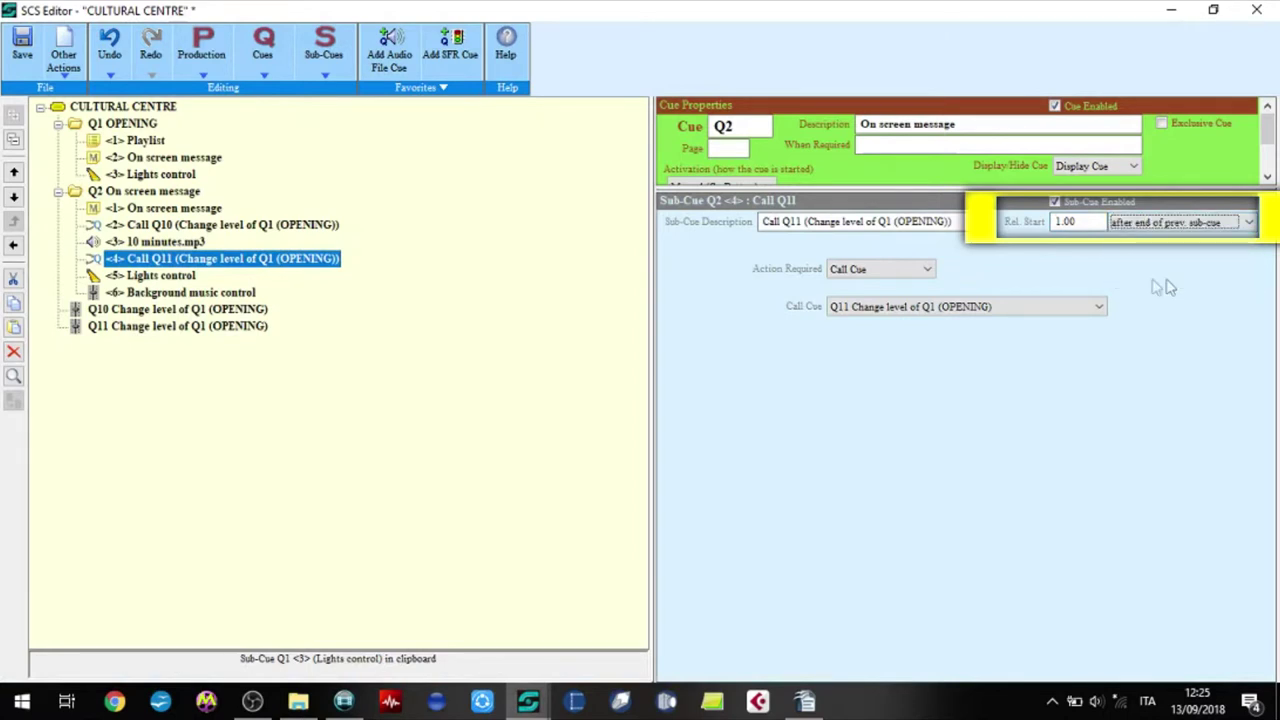
Set Q2's Lights control sub-cue to start 0 seconds after the end of the previous sub-cue.
click(160, 278)
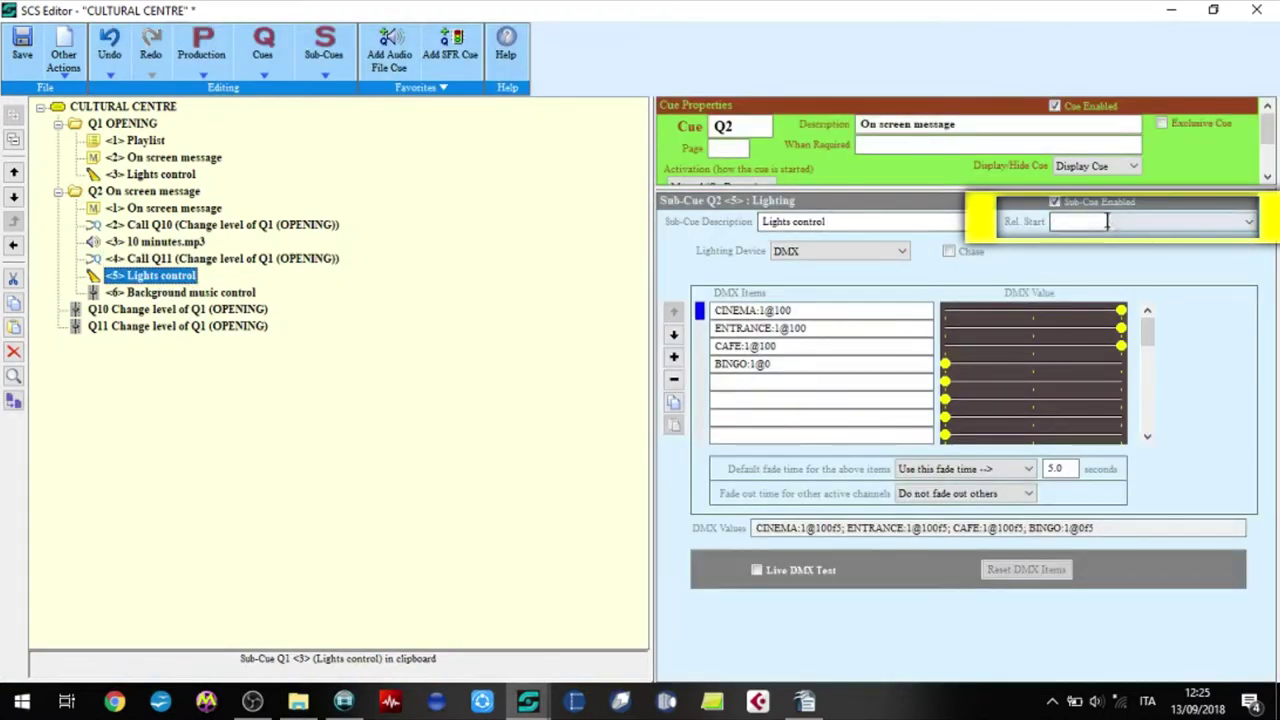
click(1078, 220)
text(0)
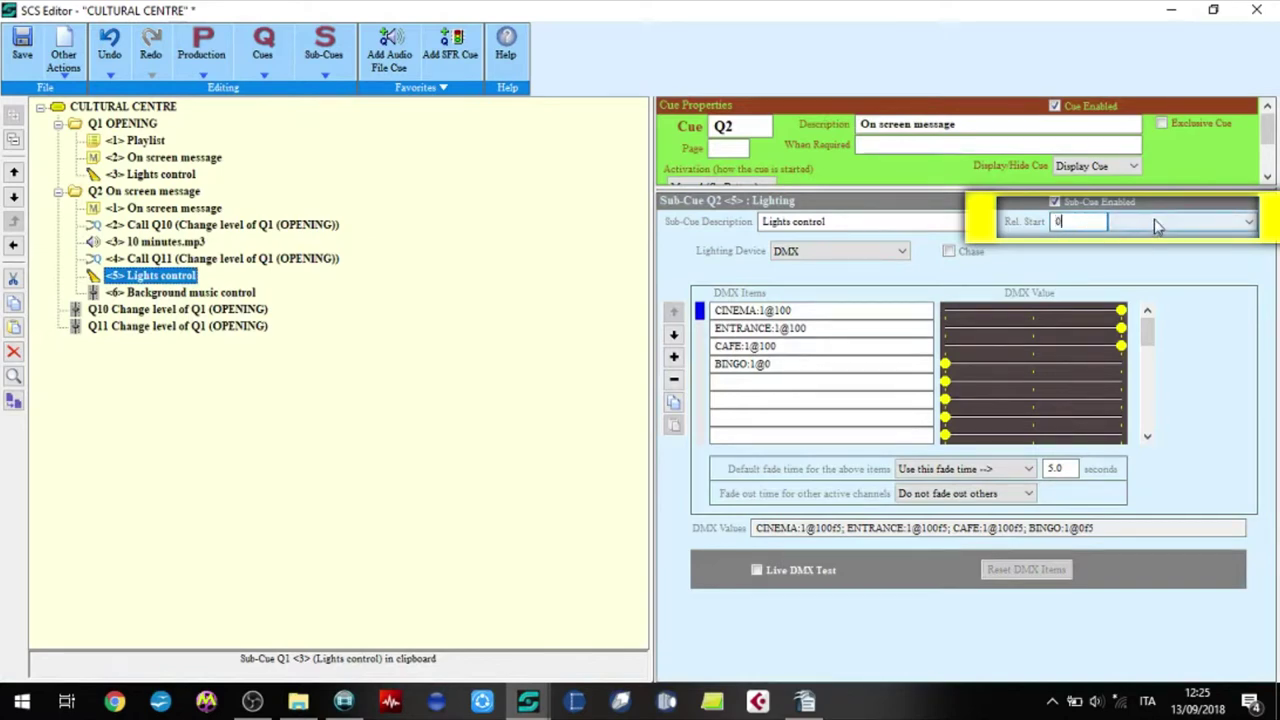
click(1154, 223)
click(1168, 279)
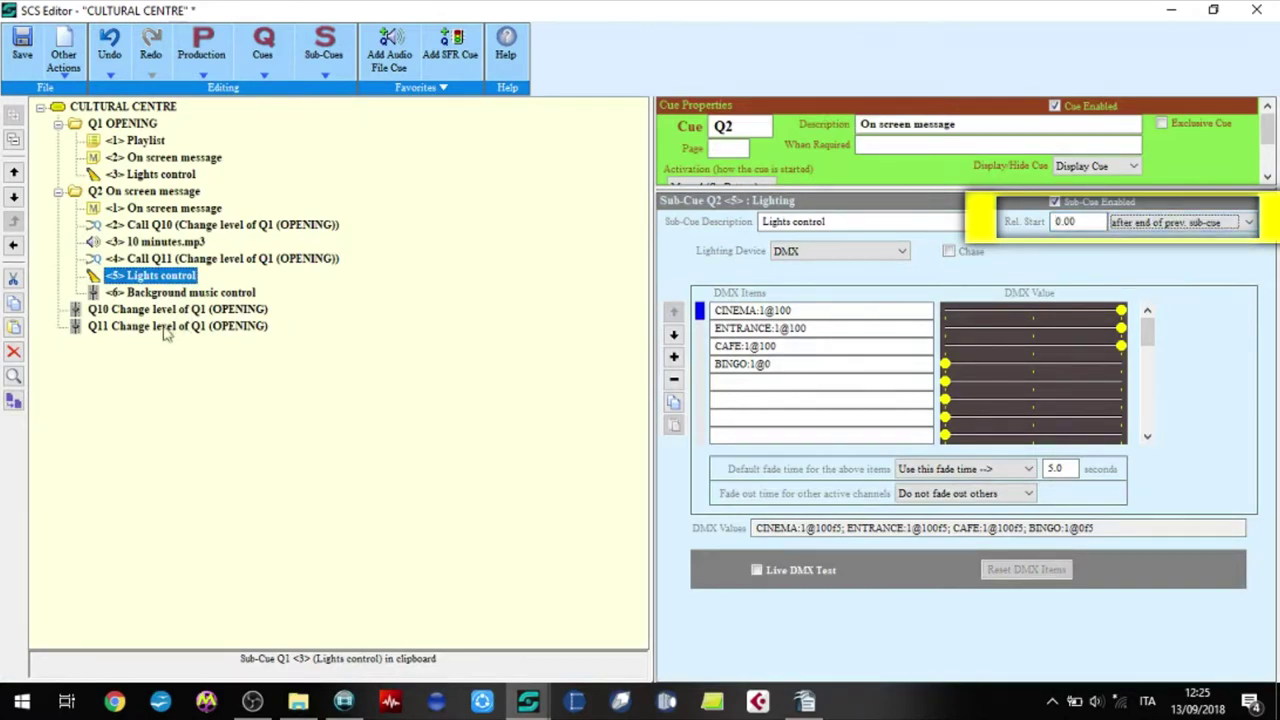
Set Q2's Background music control sub-cue to start 0 seconds after the start of the previous sub-cue.
click(158, 292)
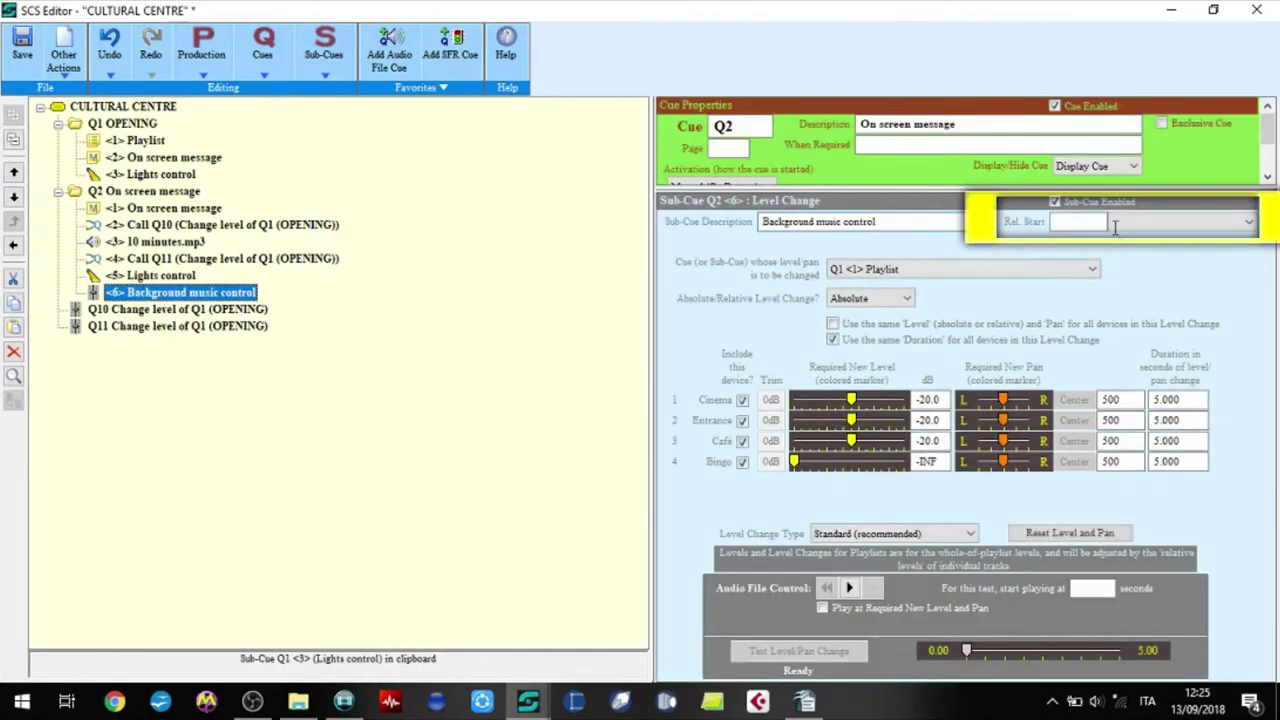
text(0)
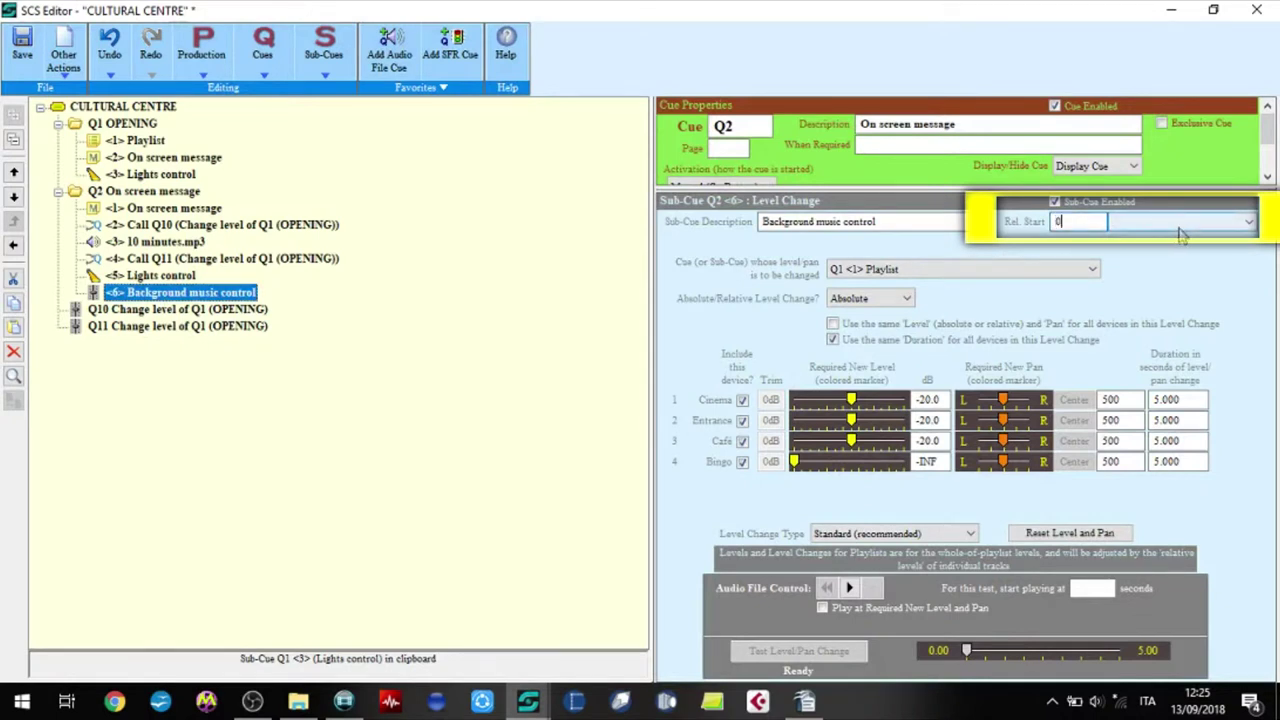
click(1180, 224)
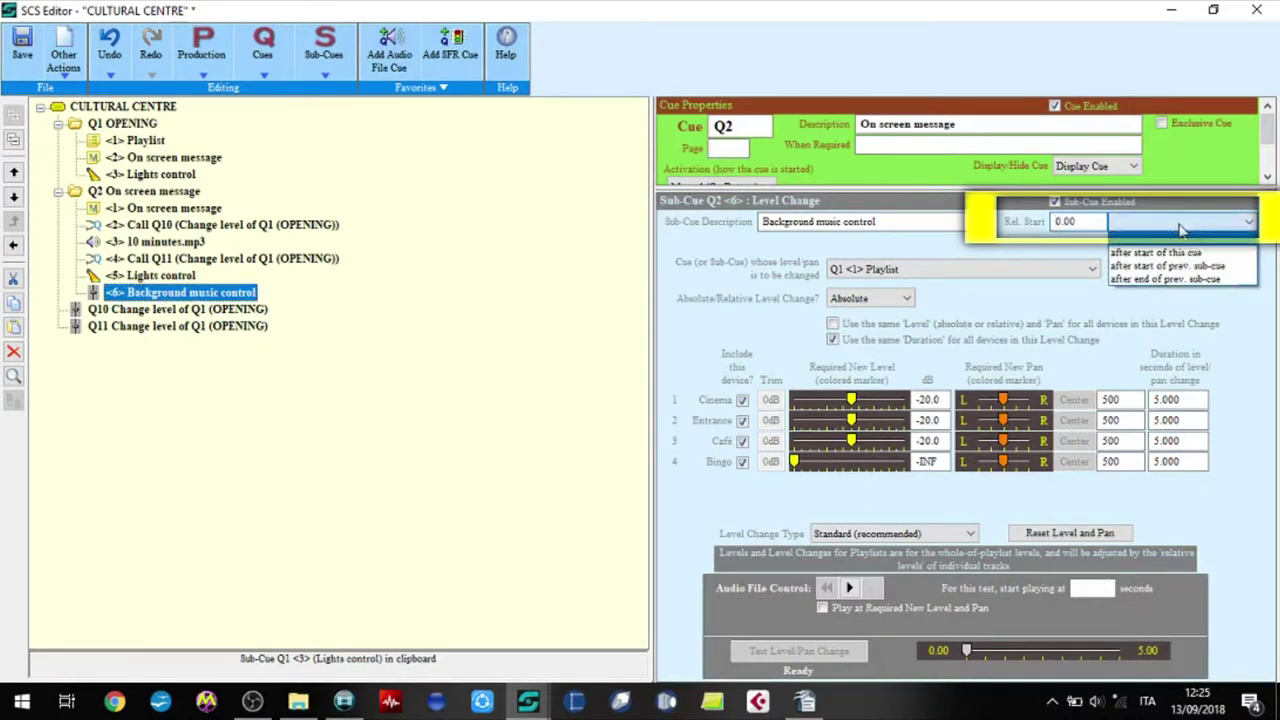
click(1180, 266)
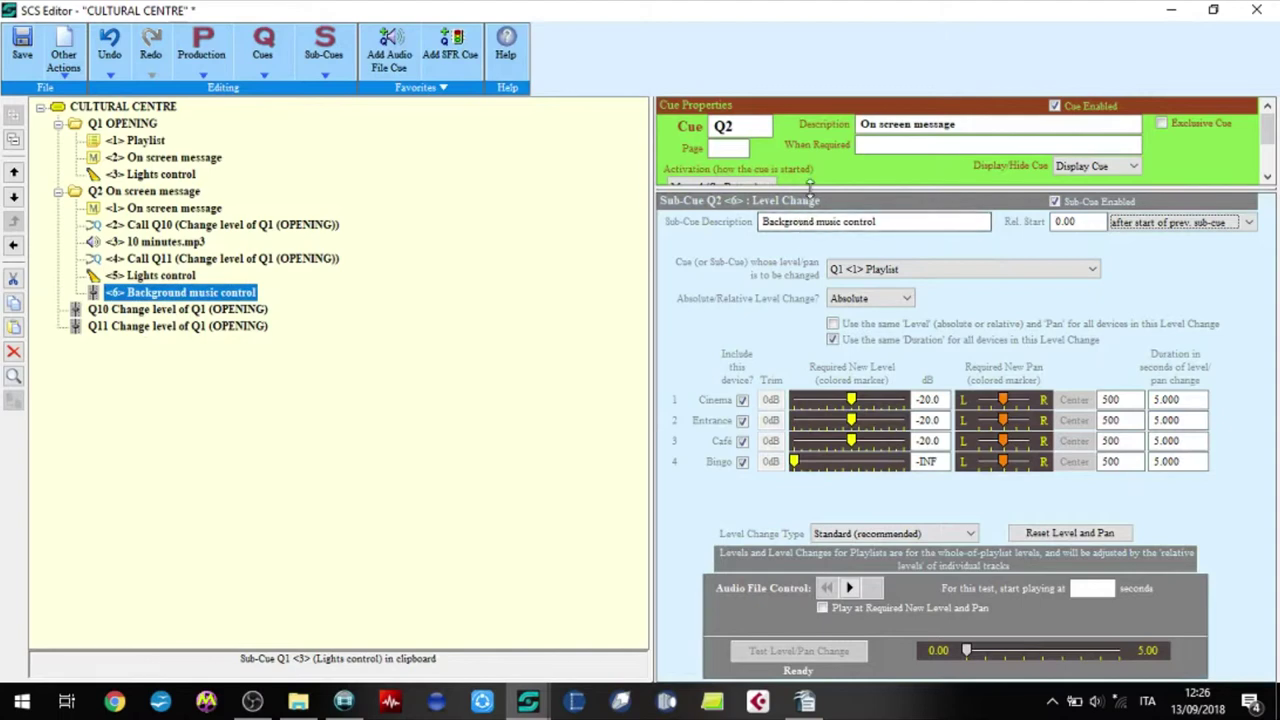
Make cue Q2 time-based at 17:20 in the SUMMER profile and change its description to "10 MIN TO PROJECTION".
click(768, 188)
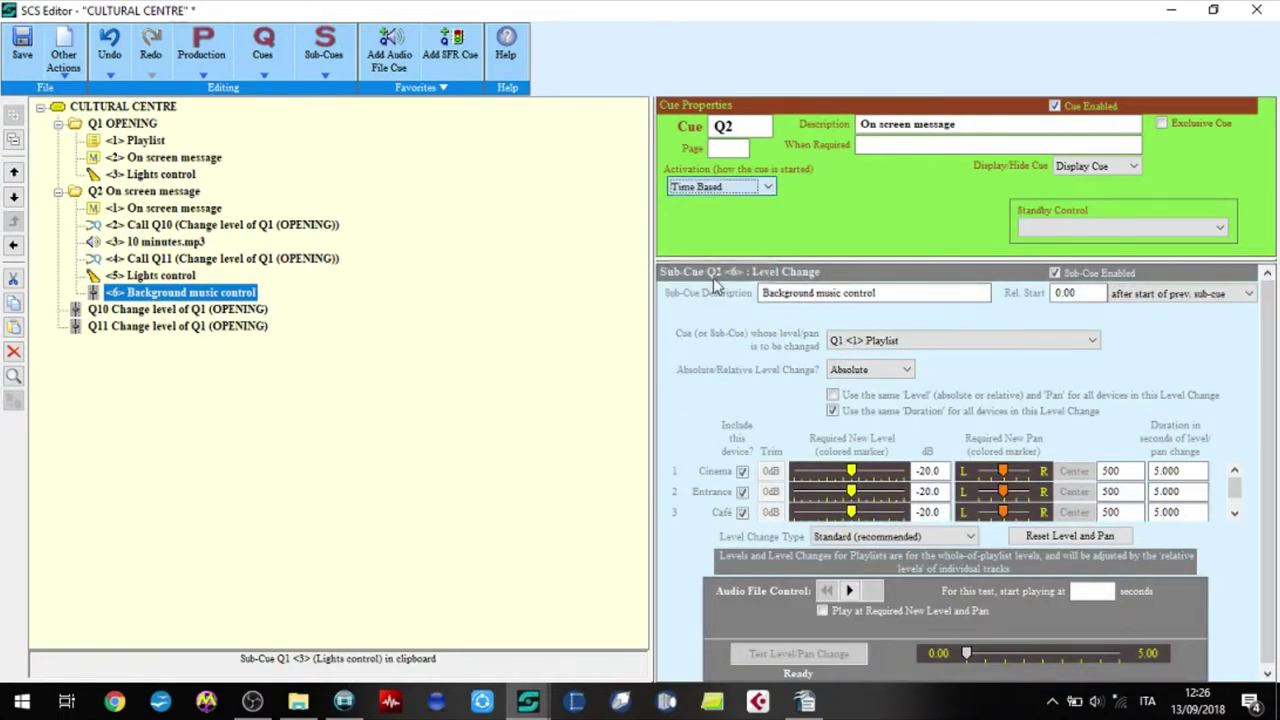
click(714, 284)
click(940, 201)
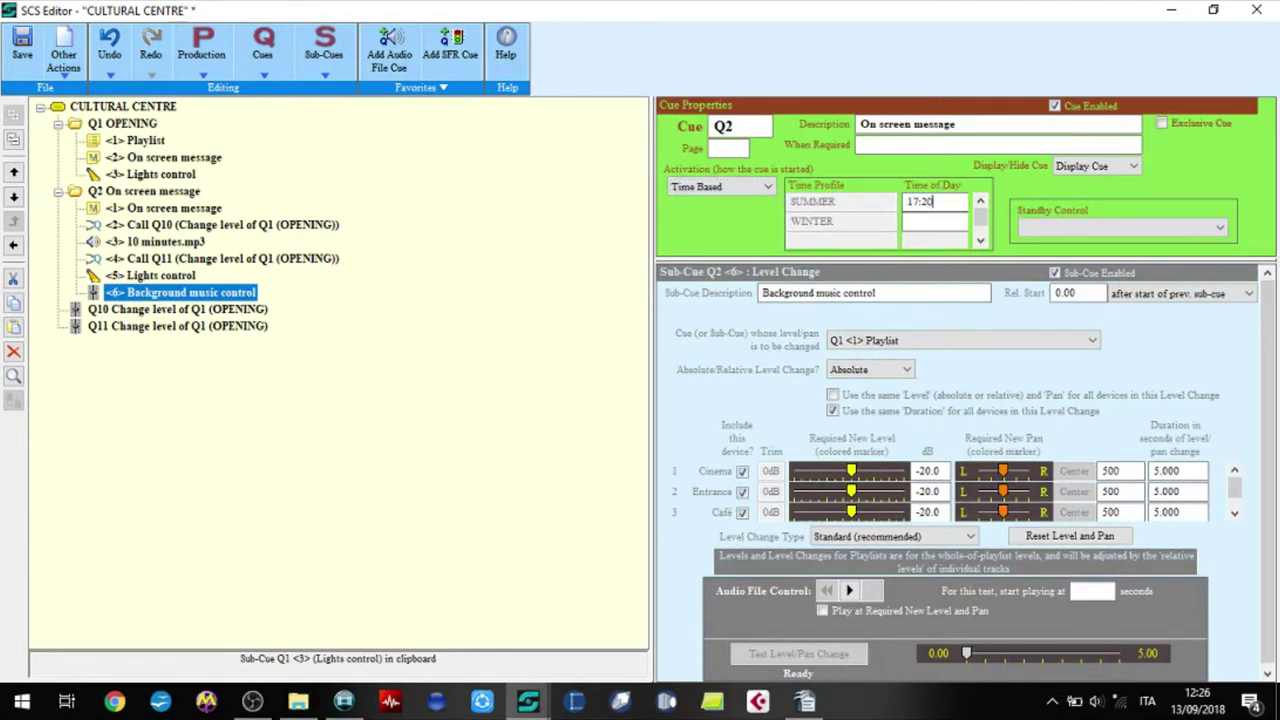
click(976, 123)
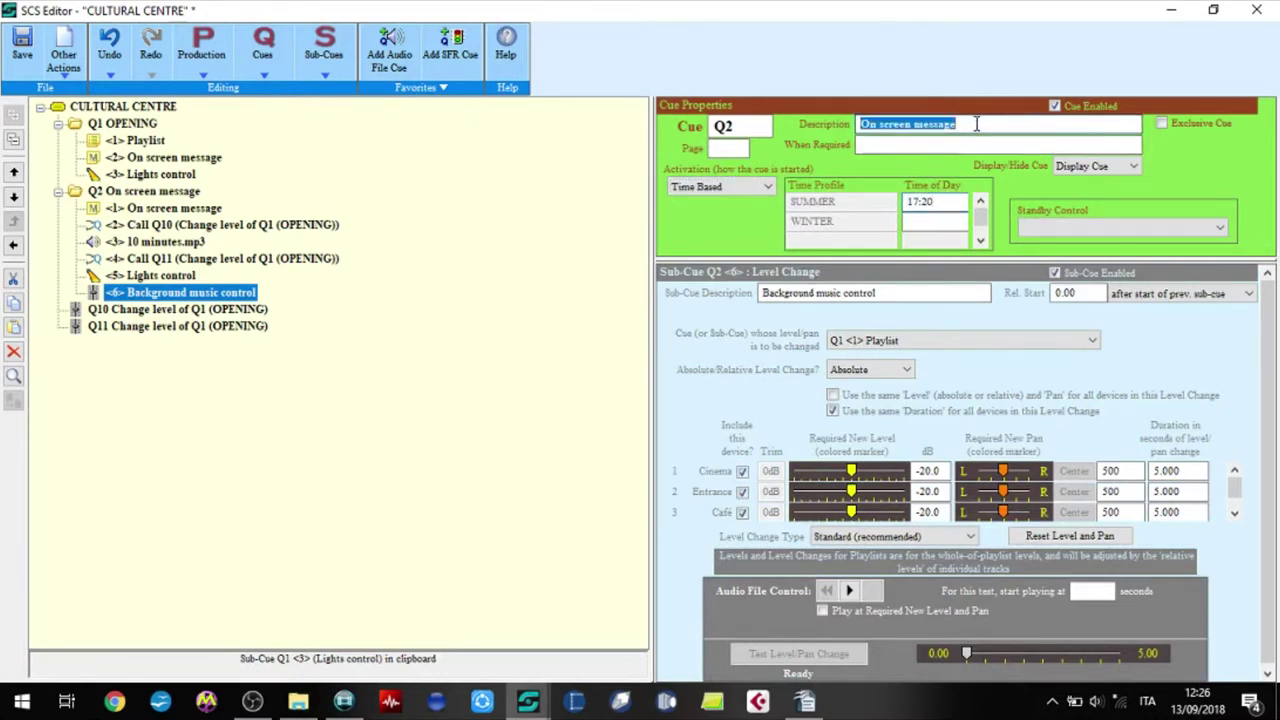
text(10 MIN TO PROJECTION)
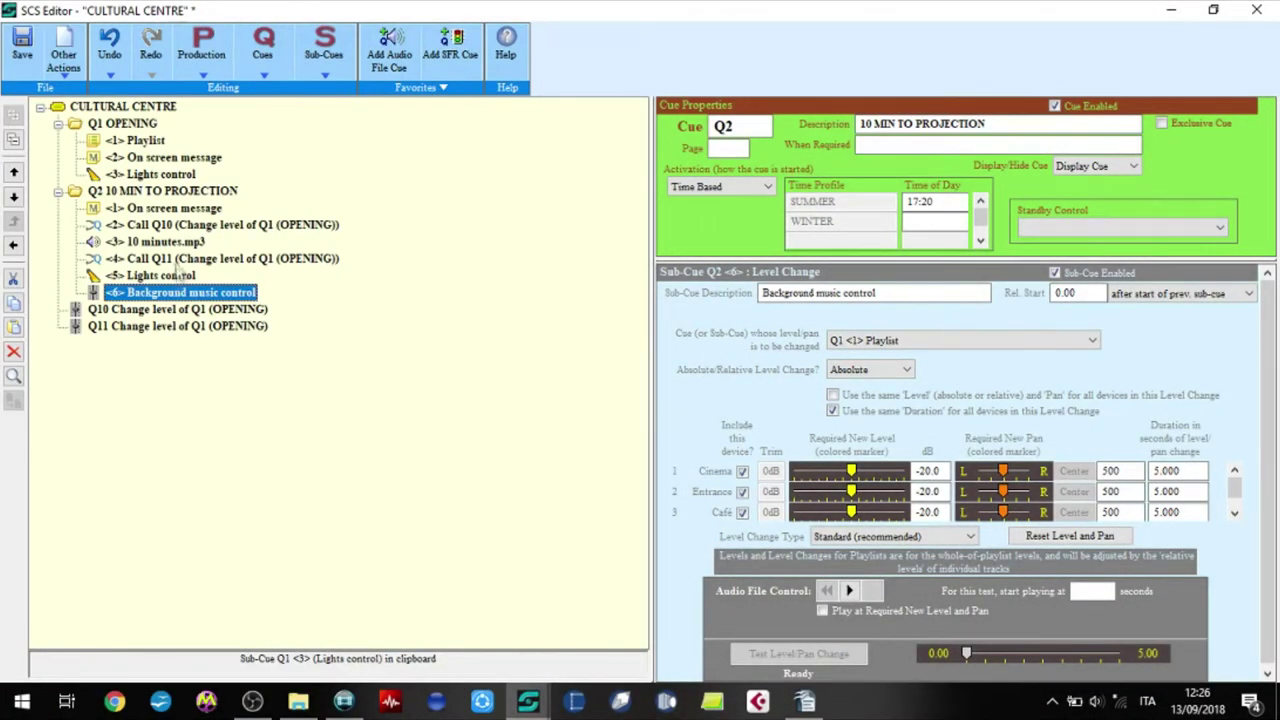
Copy Q2's On screen message sub-cue and paste it as a separate cue directly after Q2.
click(170, 208)
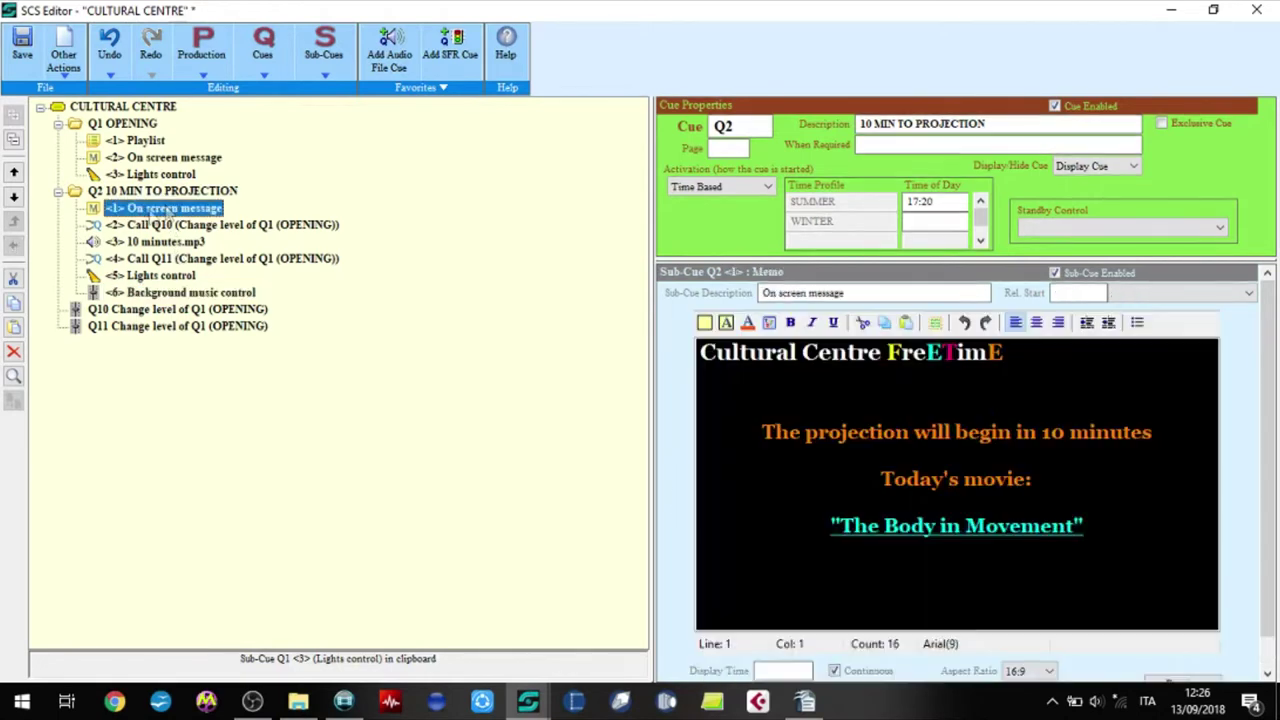
click(14, 305)
click(58, 191)
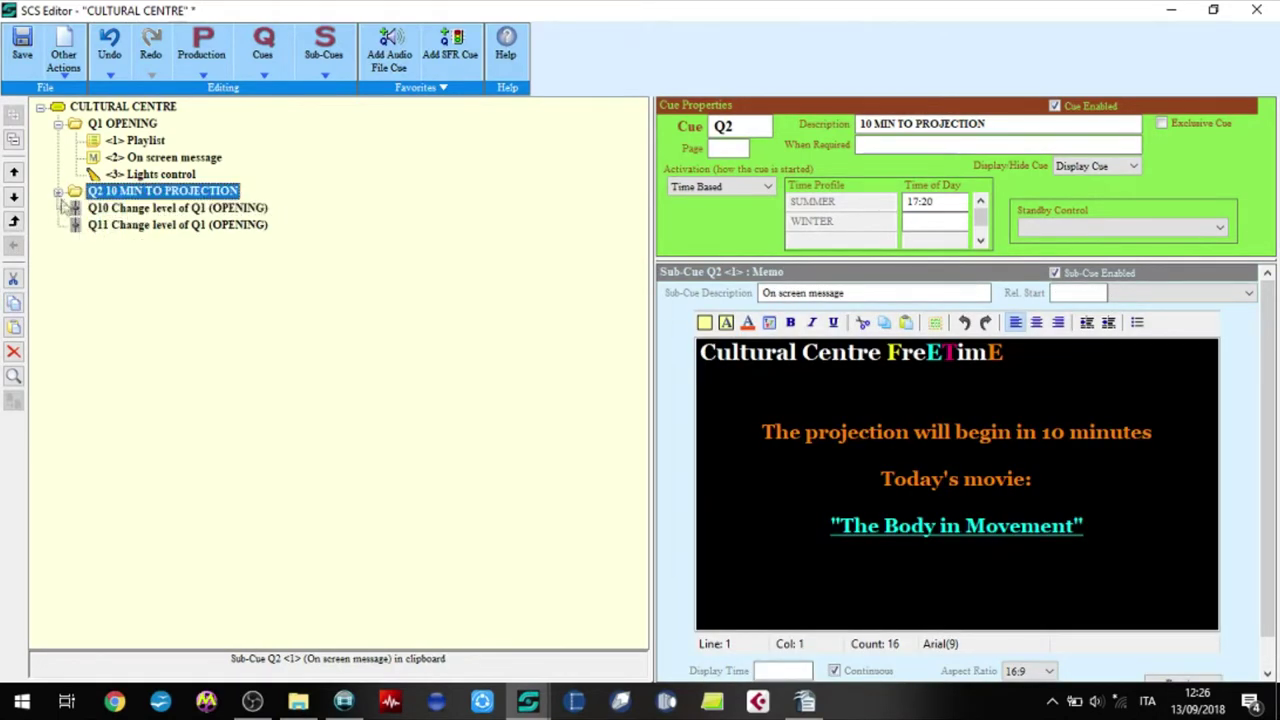
click(14, 328)
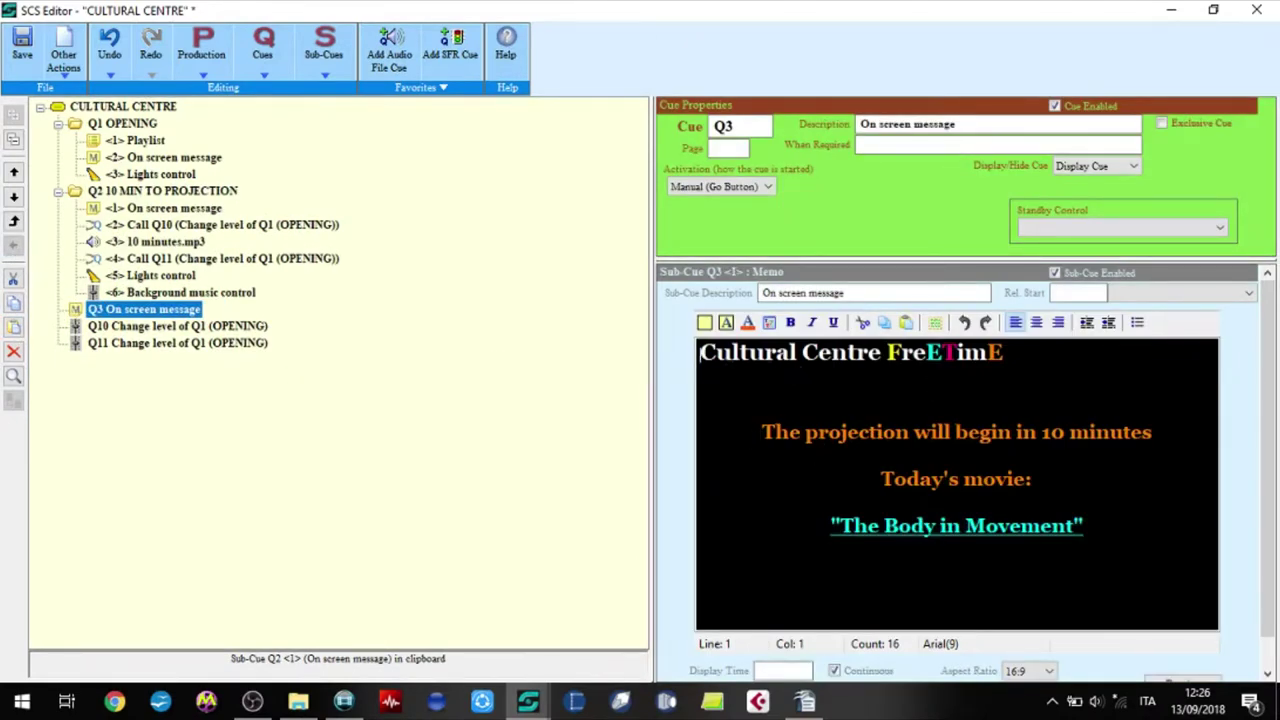
Edit Q3's memo to read "The projection will begin in 1 minute", removing the movie lines and moving the sentence down with blank lines.
key(Delete)
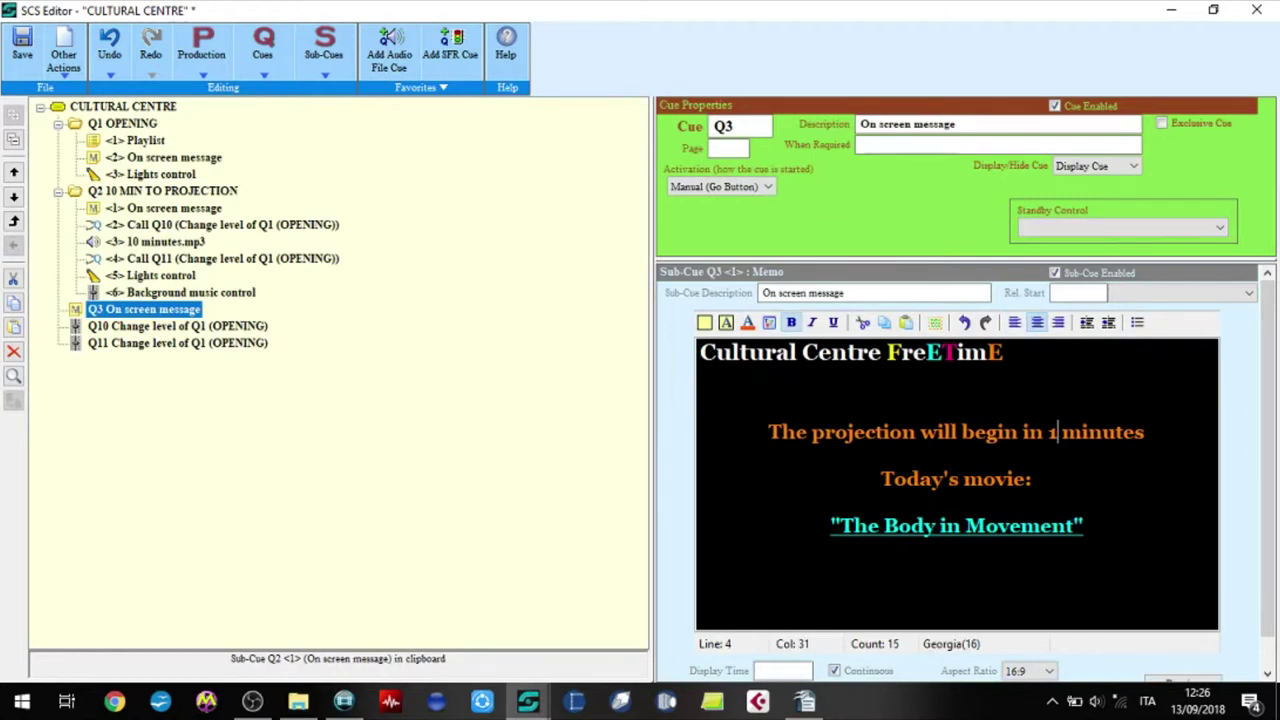
key(Delete)
key(Delete)
key(Delete)
key(Delete)
key(Delete)
key(Delete)
key(Delete)
key(Delete)
key(Delete)
key(Delete)
key(Delete)
key(Delete)
key(Delete)
key(Delete)
key(Delete)
key(Delete)
key(Delete)
key(Delete)
key(Delete)
key(Delete)
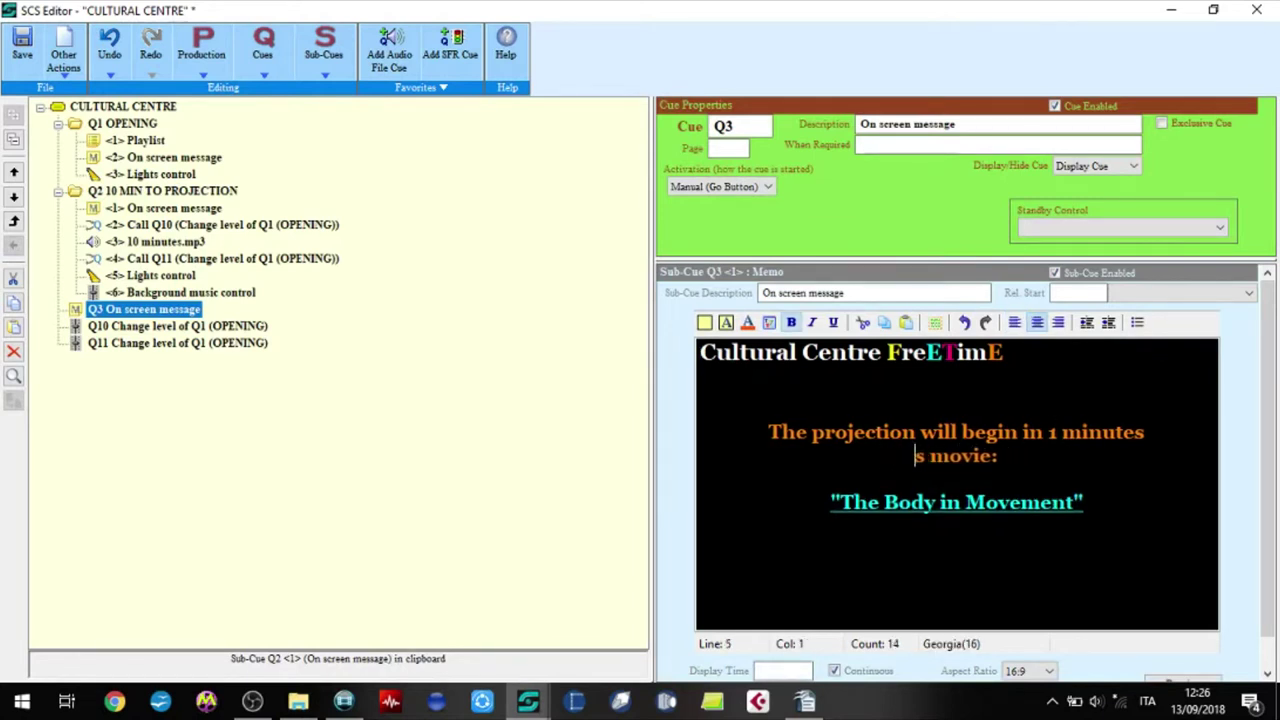
key(Delete)
key(Delete)
key(Delete)
key(Delete)
key(Delete)
key(Delete)
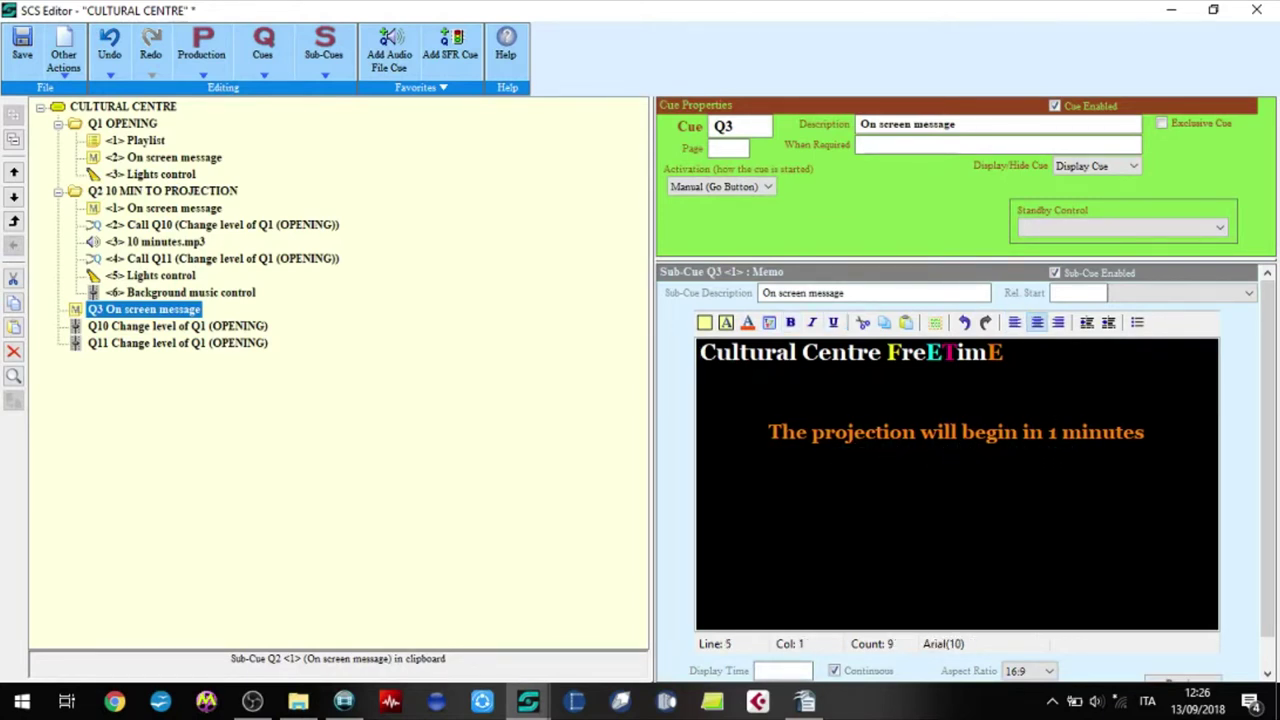
key(BackSpace)
key(Up)
key(Return)
key(Return)
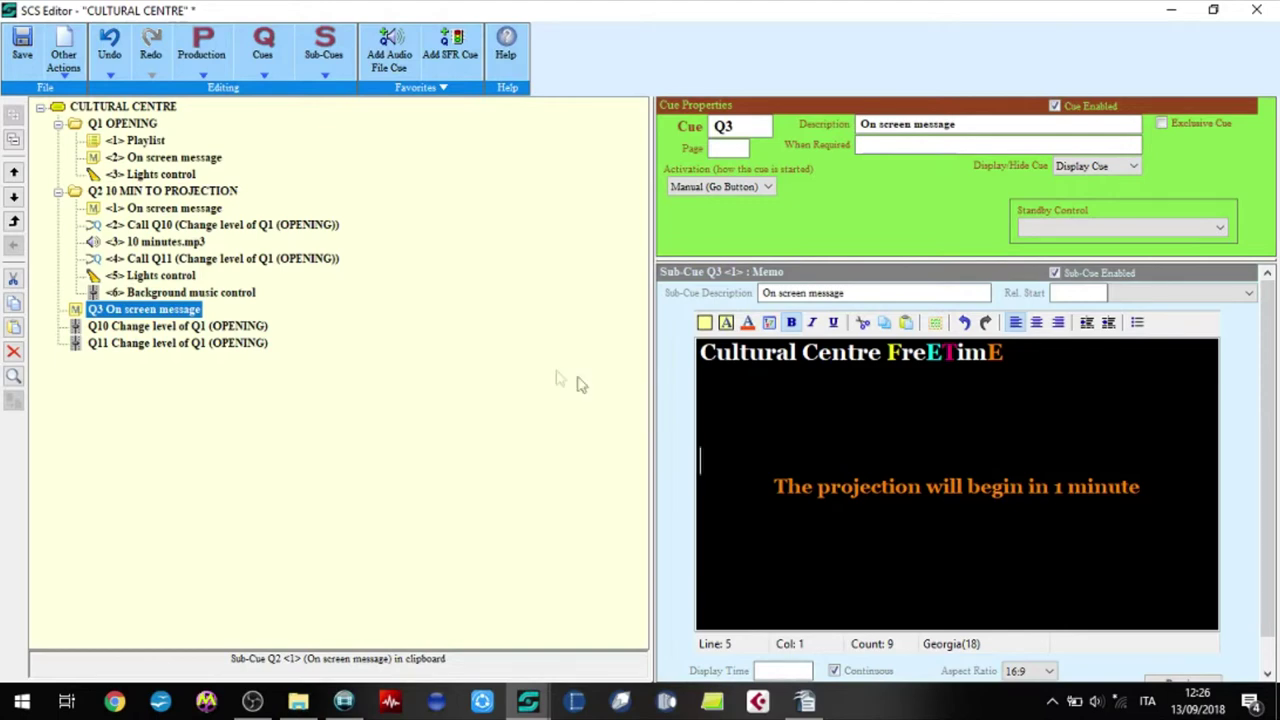
Add a Call Cue sub-cue to Q3 that calls Q10 Change level of Q1 (OPENING).
click(322, 74)
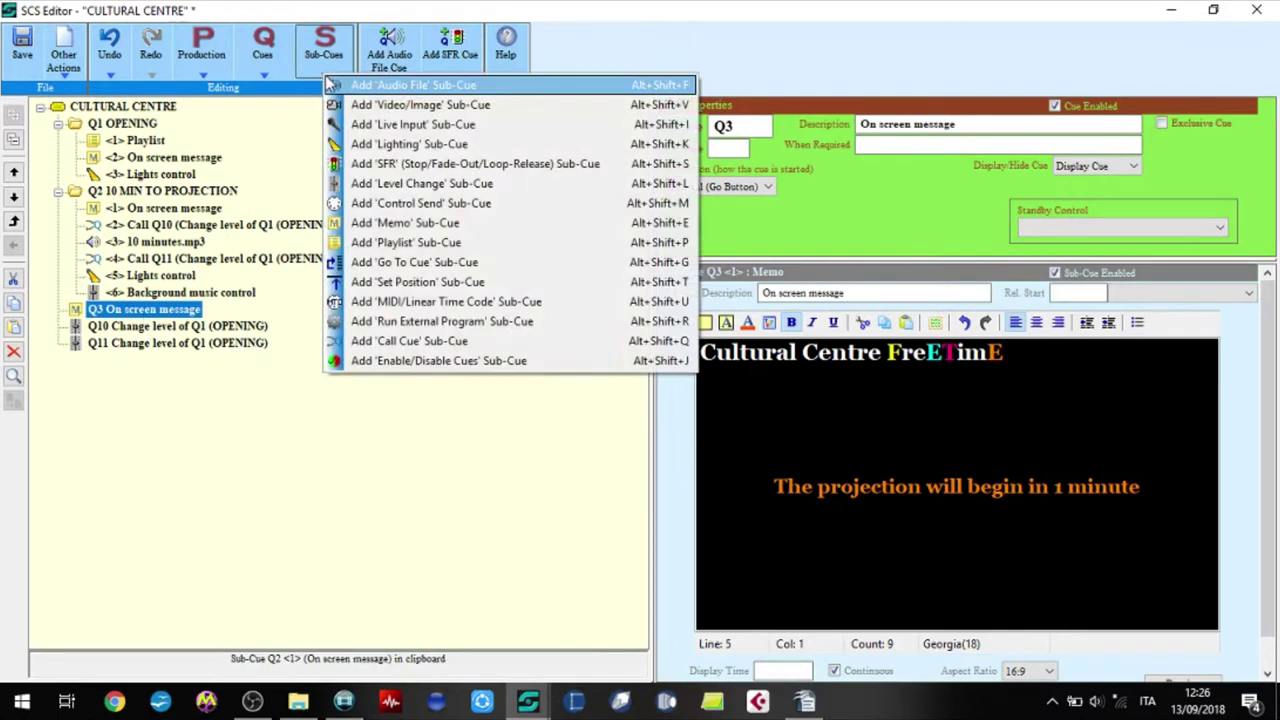
click(405, 343)
click(1097, 381)
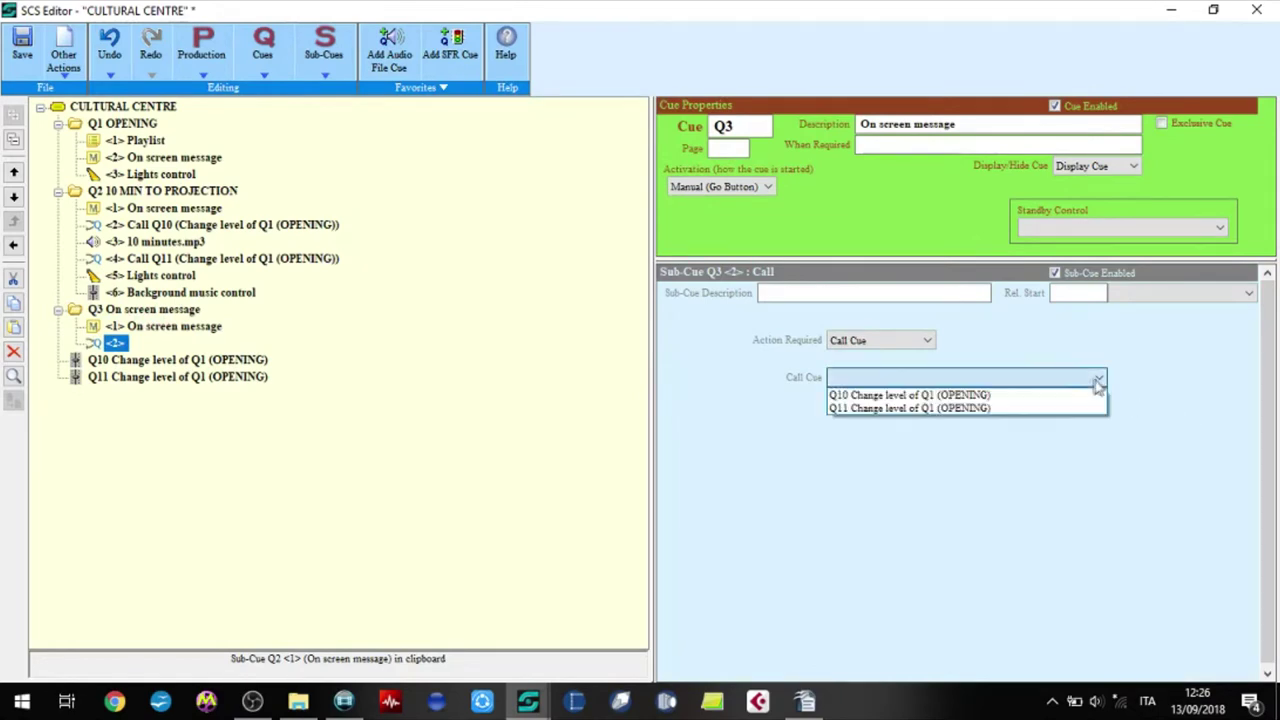
click(1080, 397)
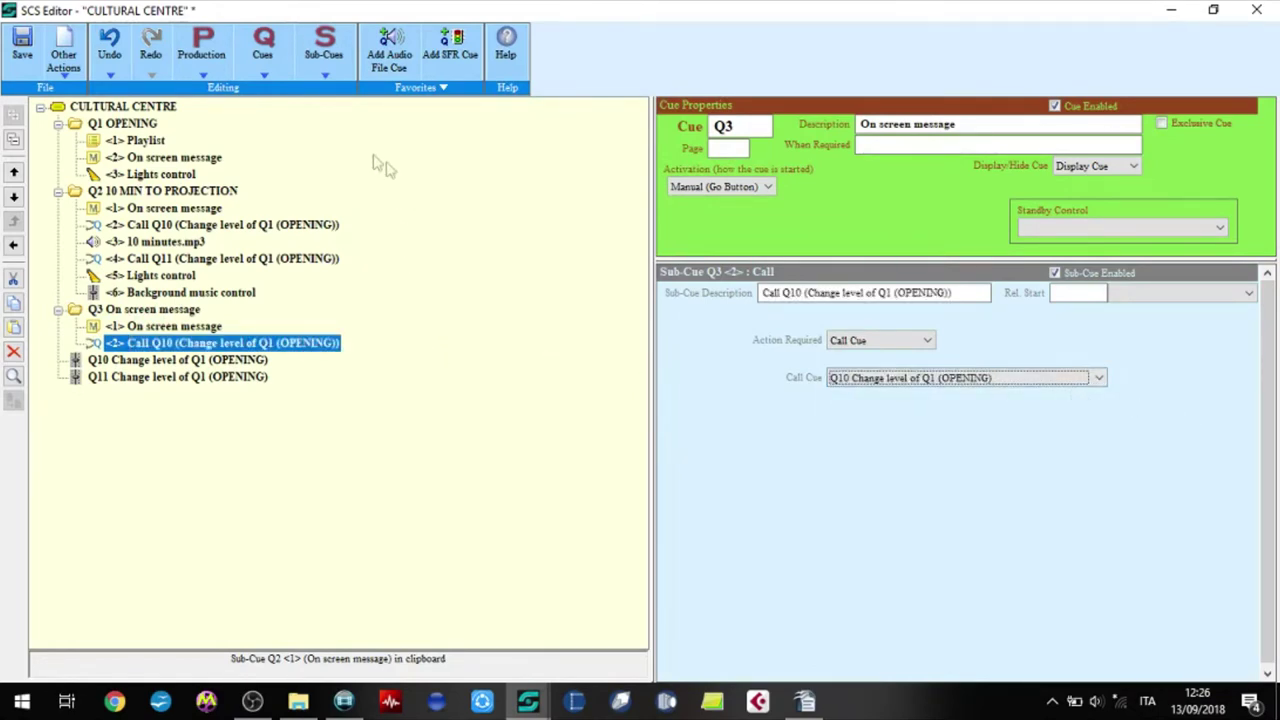
Add an audio file sub-cue to Q3 using "1 min to projection.mp3".
click(323, 70)
click(410, 87)
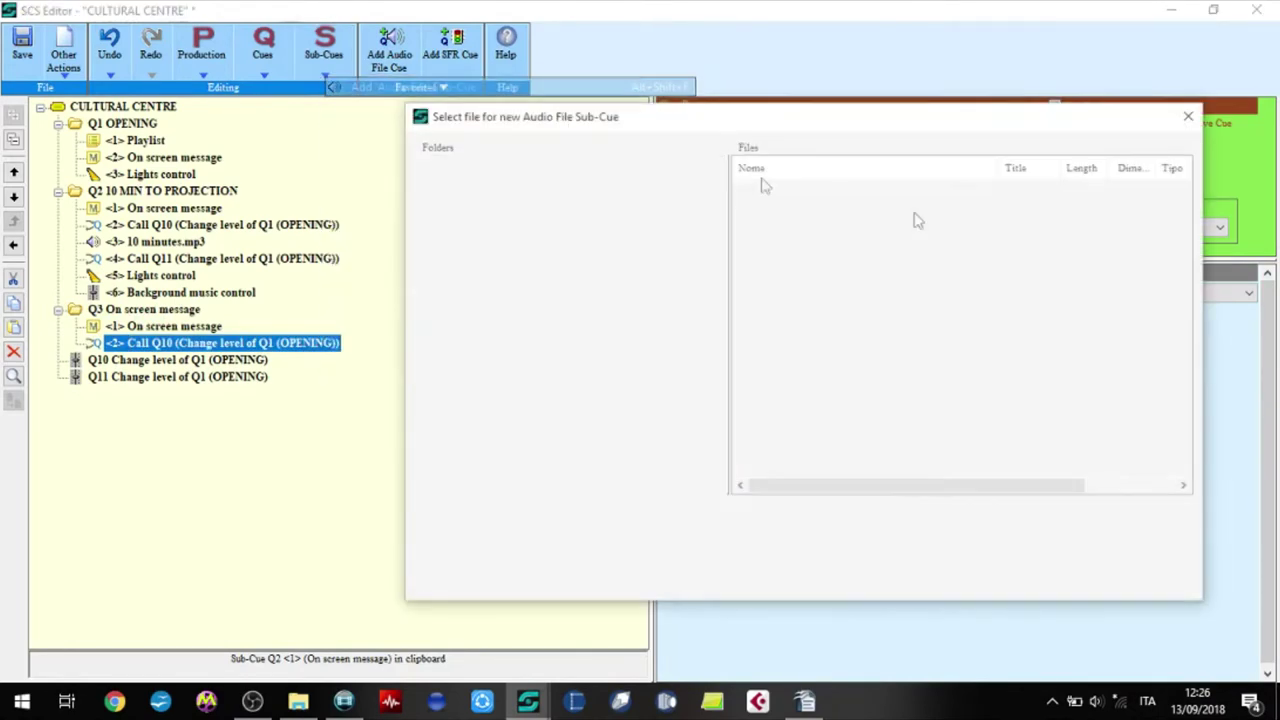
double_click(793, 205)
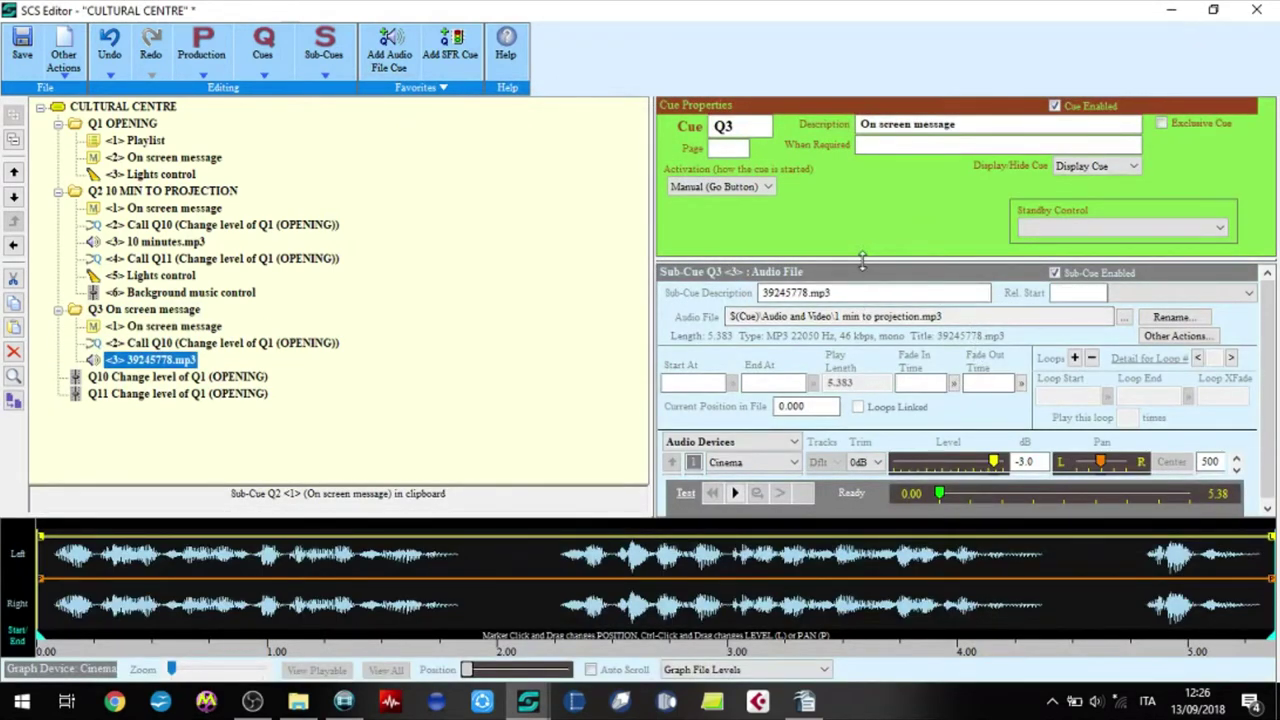
Add Entrance, Café and Bingo as audio devices for Q3's announcement, with the Bingo level at -INF.
drag(862, 258, 862, 193)
click(786, 417)
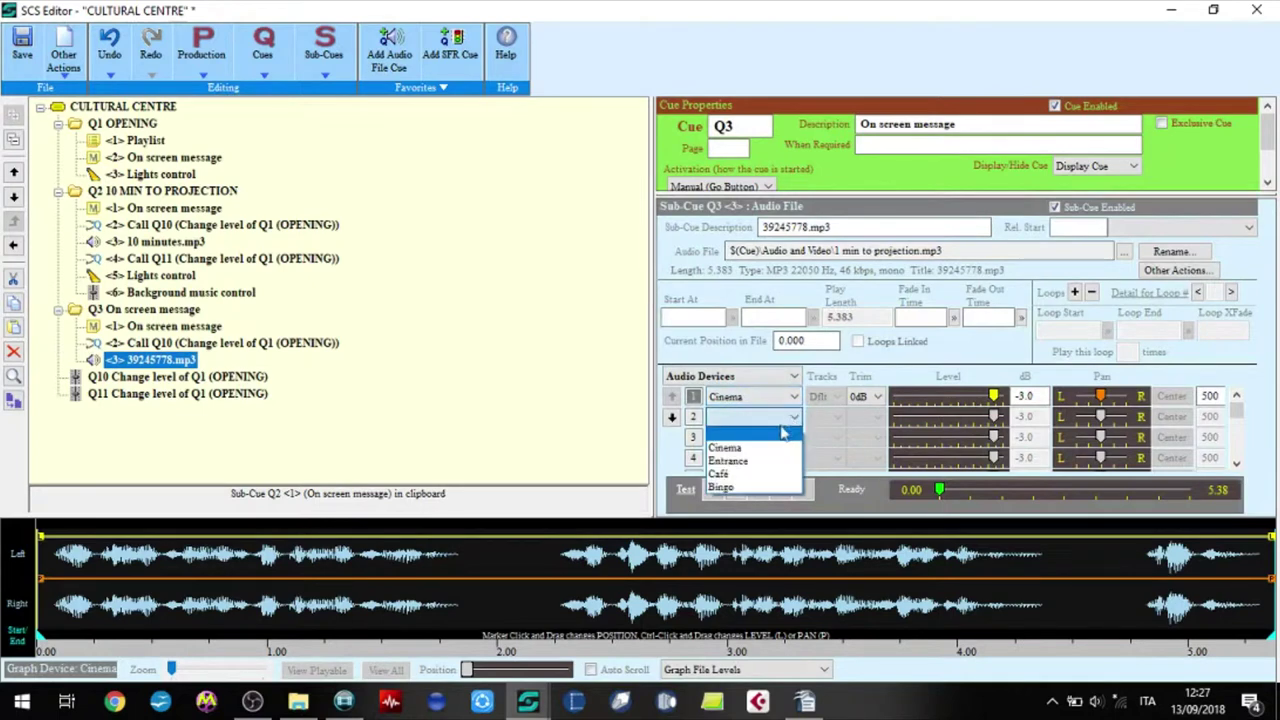
click(735, 461)
click(786, 437)
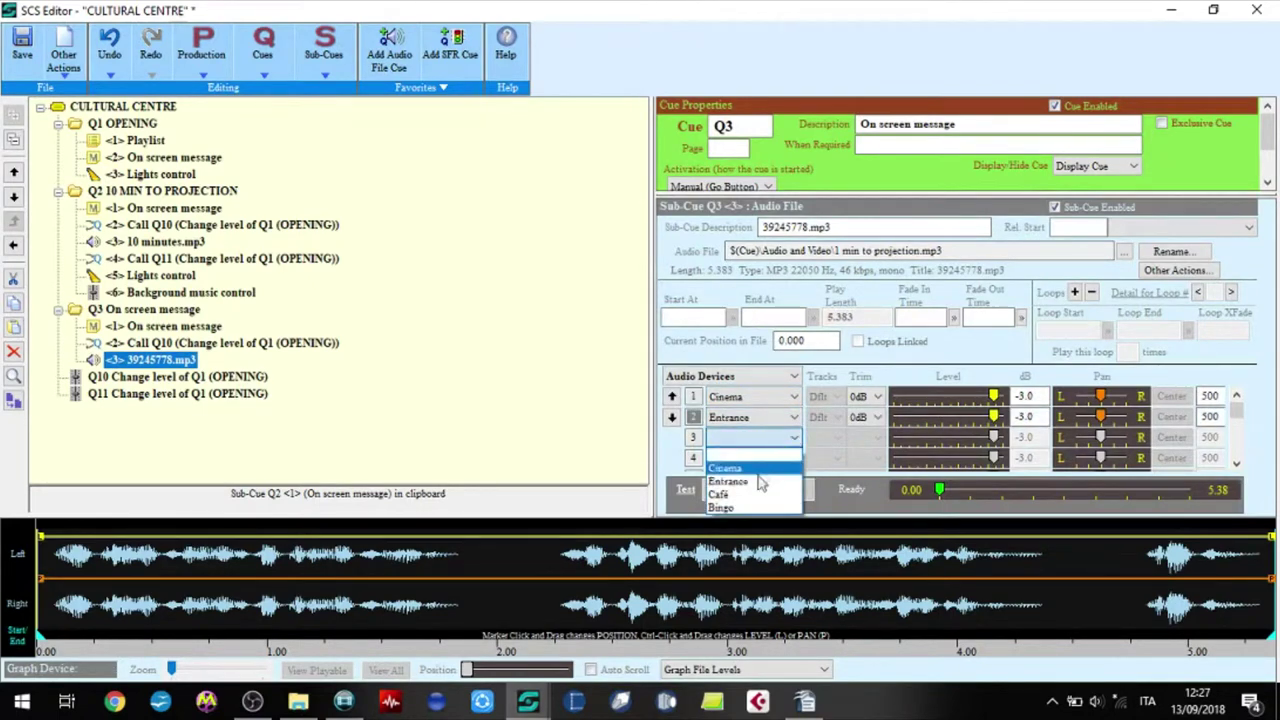
click(745, 494)
click(790, 457)
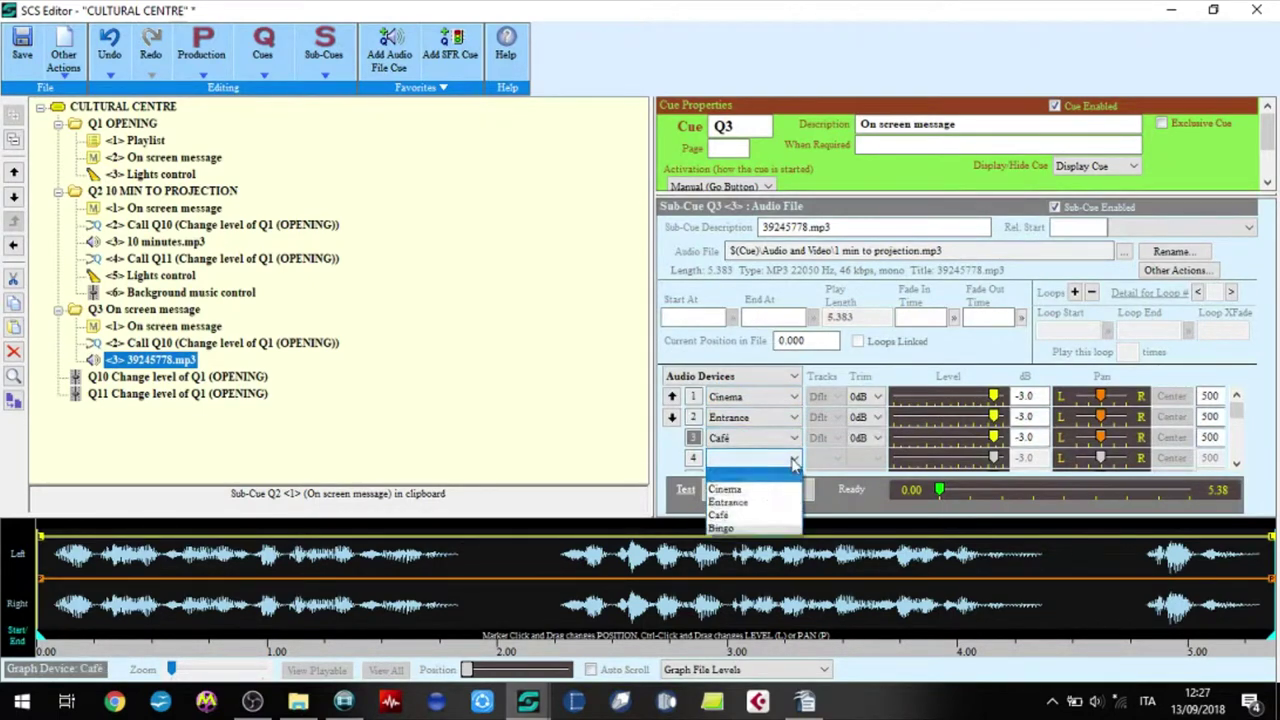
click(747, 528)
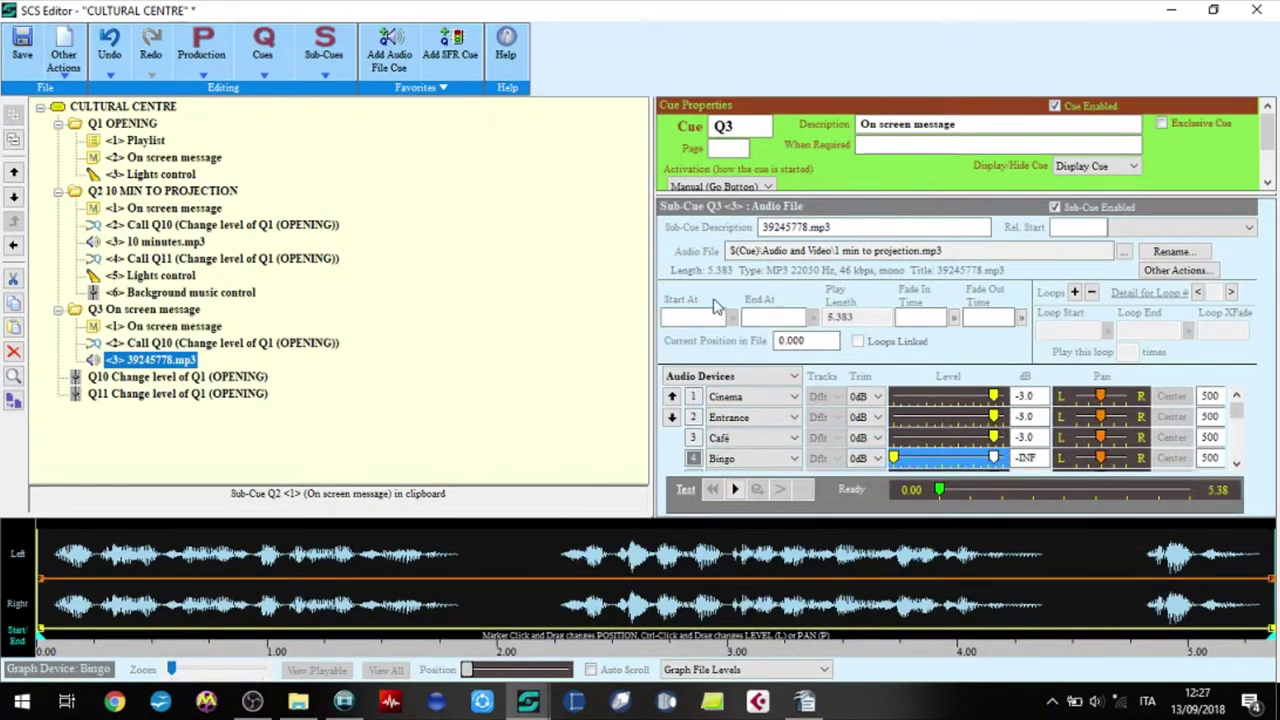
Add a Call Cue sub-cue to Q3 that calls Q11 Change level of Q1 (OPENING).
click(325, 82)
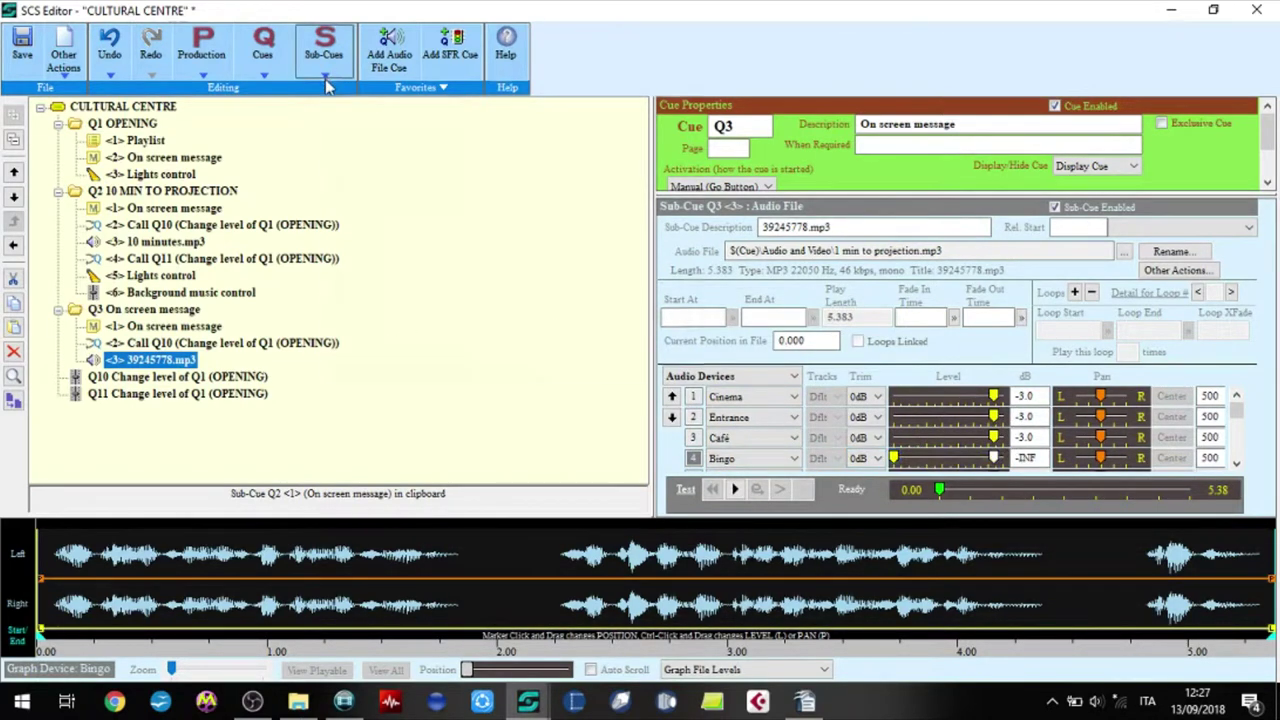
click(395, 352)
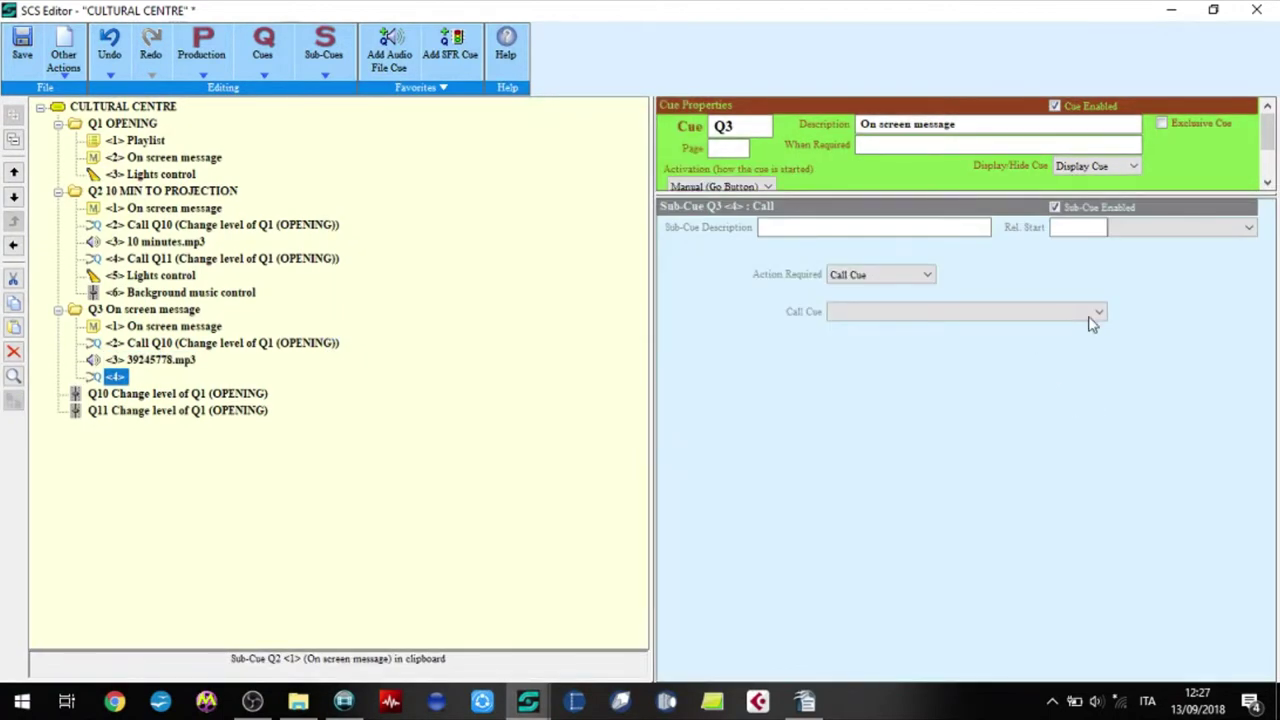
click(1098, 313)
click(1036, 346)
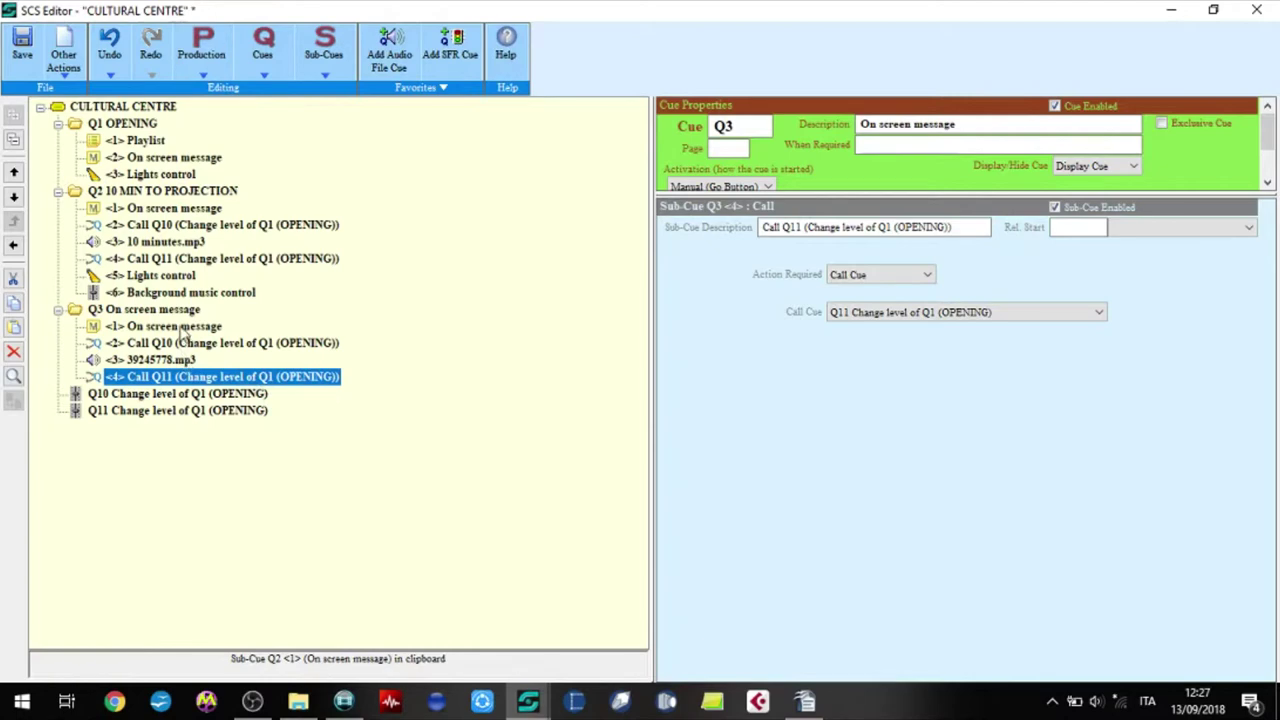
Set the relative start of Q3's announcement audio sub-cue to count from the end of the previous sub-cue.
click(181, 328)
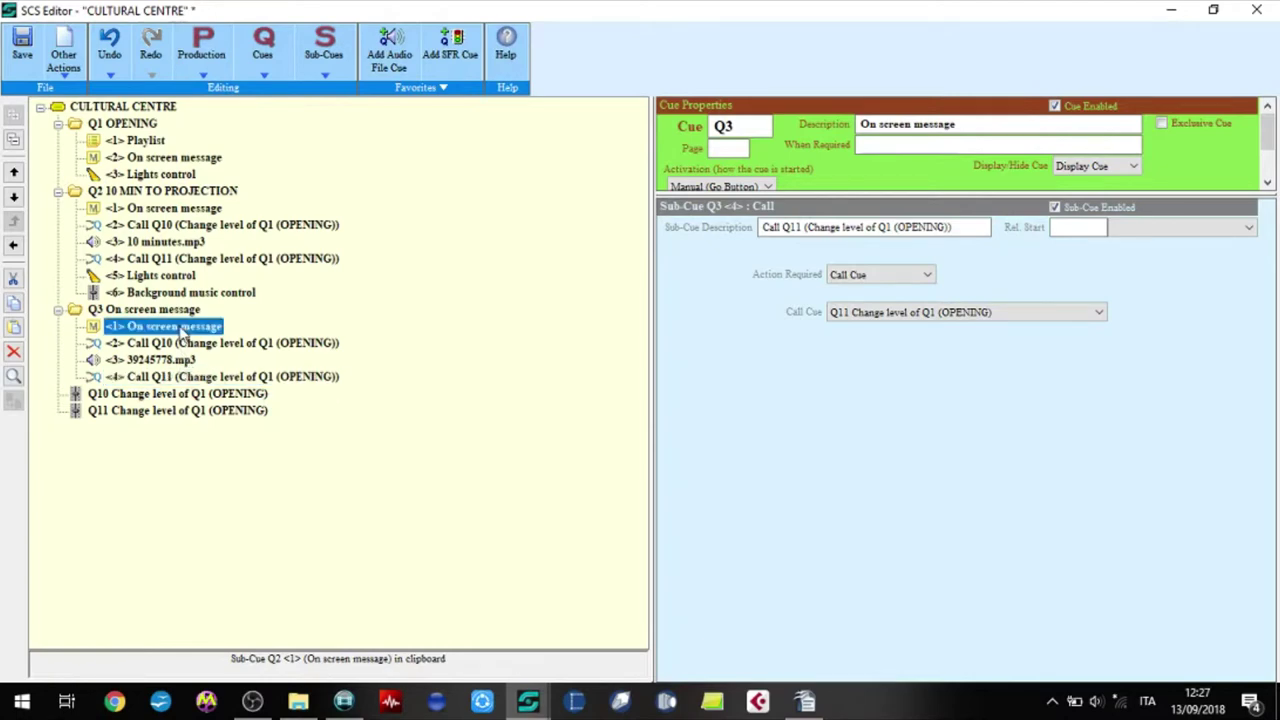
click(208, 344)
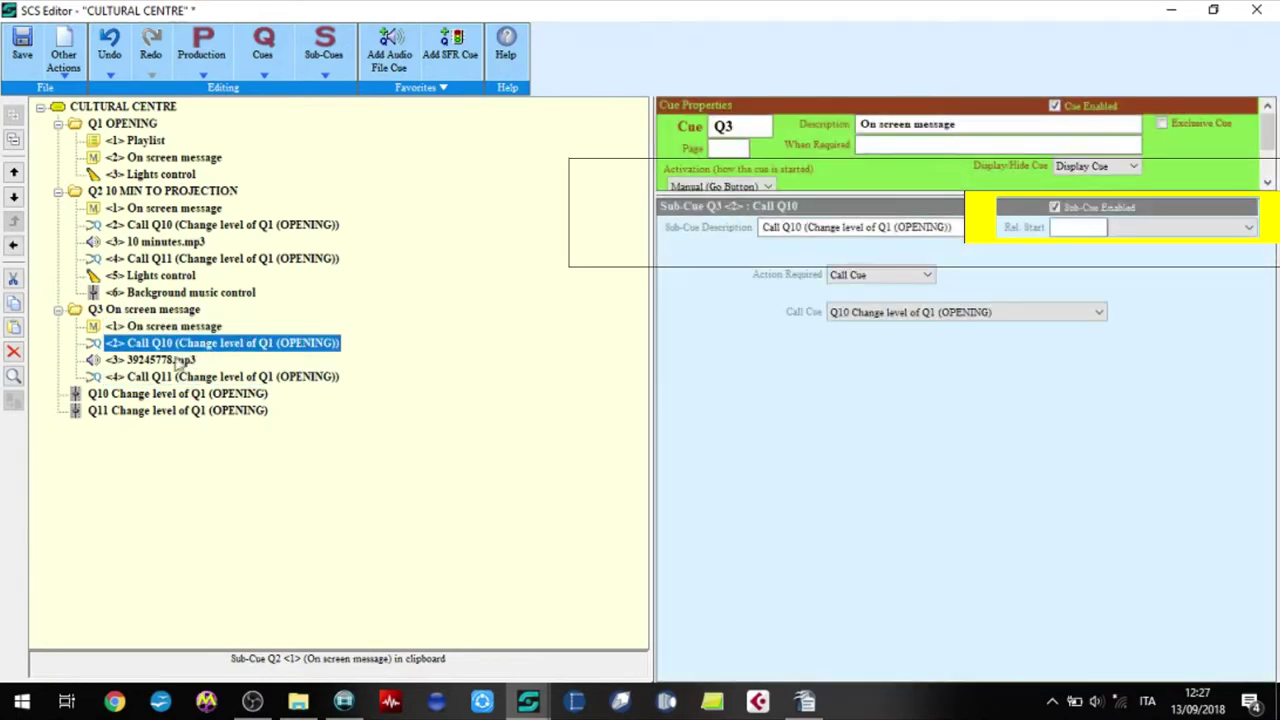
click(166, 361)
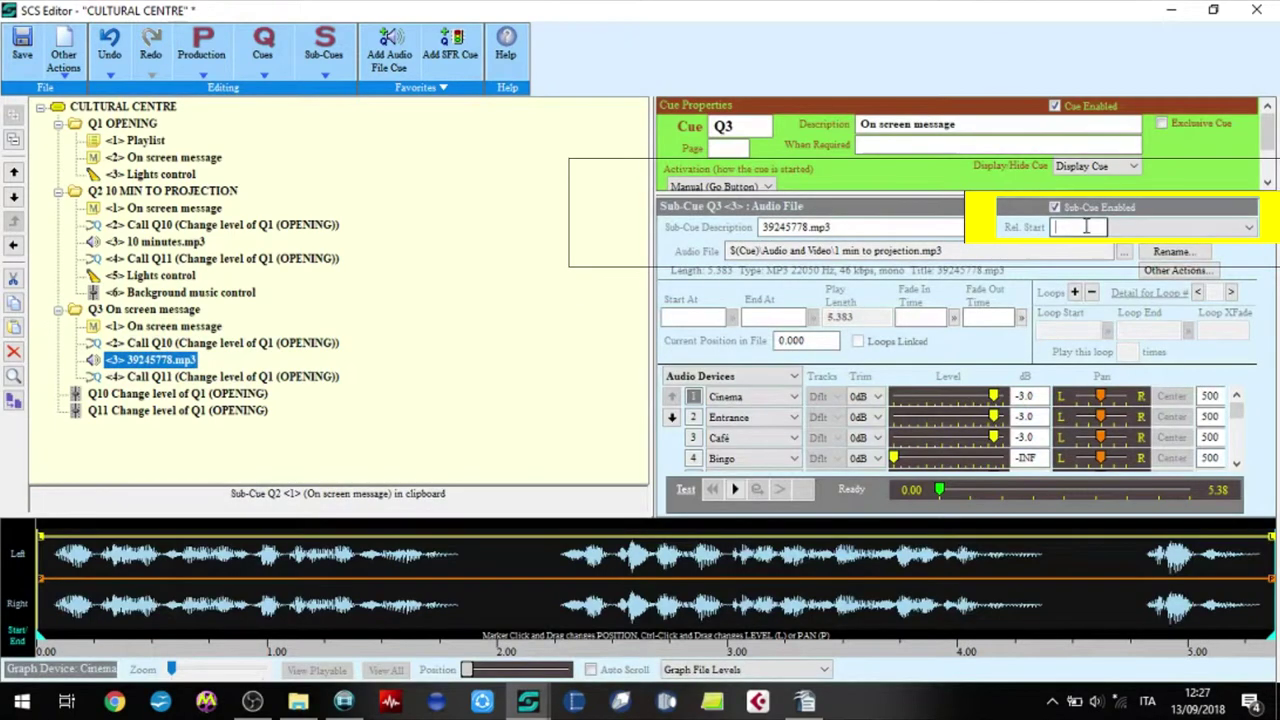
click(1185, 229)
click(1190, 286)
Set Q3's Call Q11 sub-cue to start 1 second after the end of the previous sub-cue.
click(300, 377)
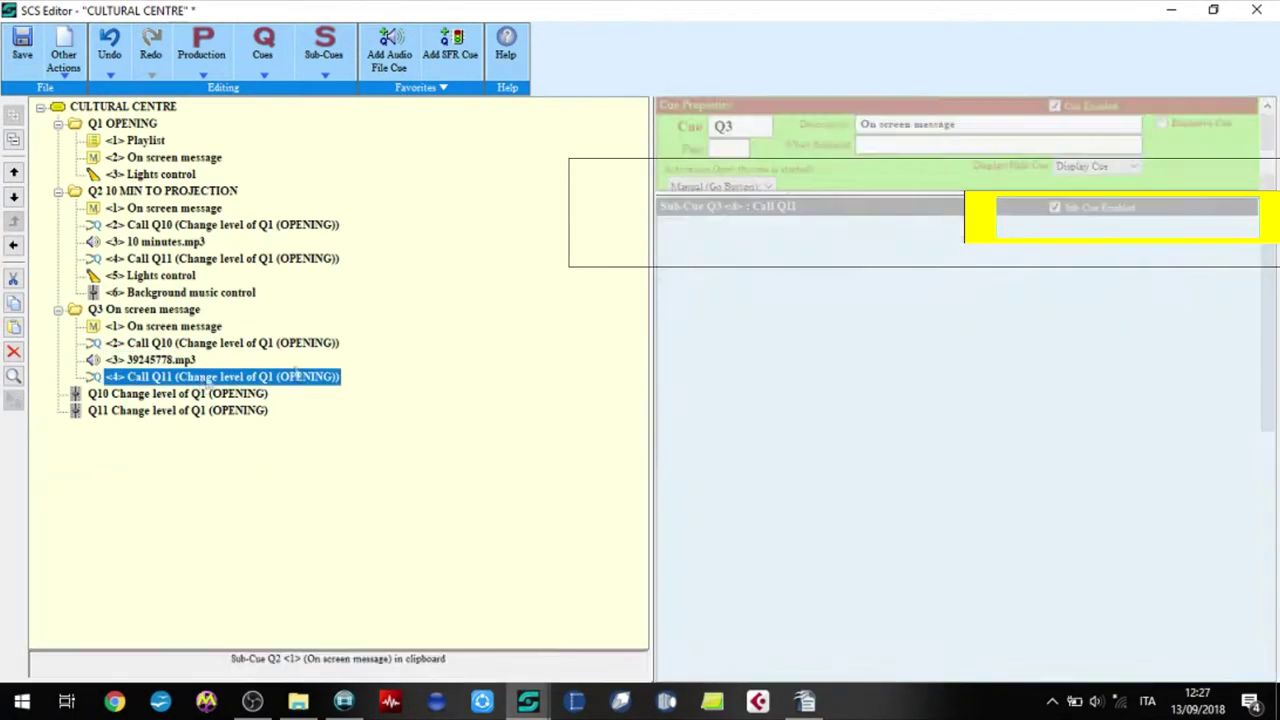
click(1076, 228)
text(1)
click(1185, 228)
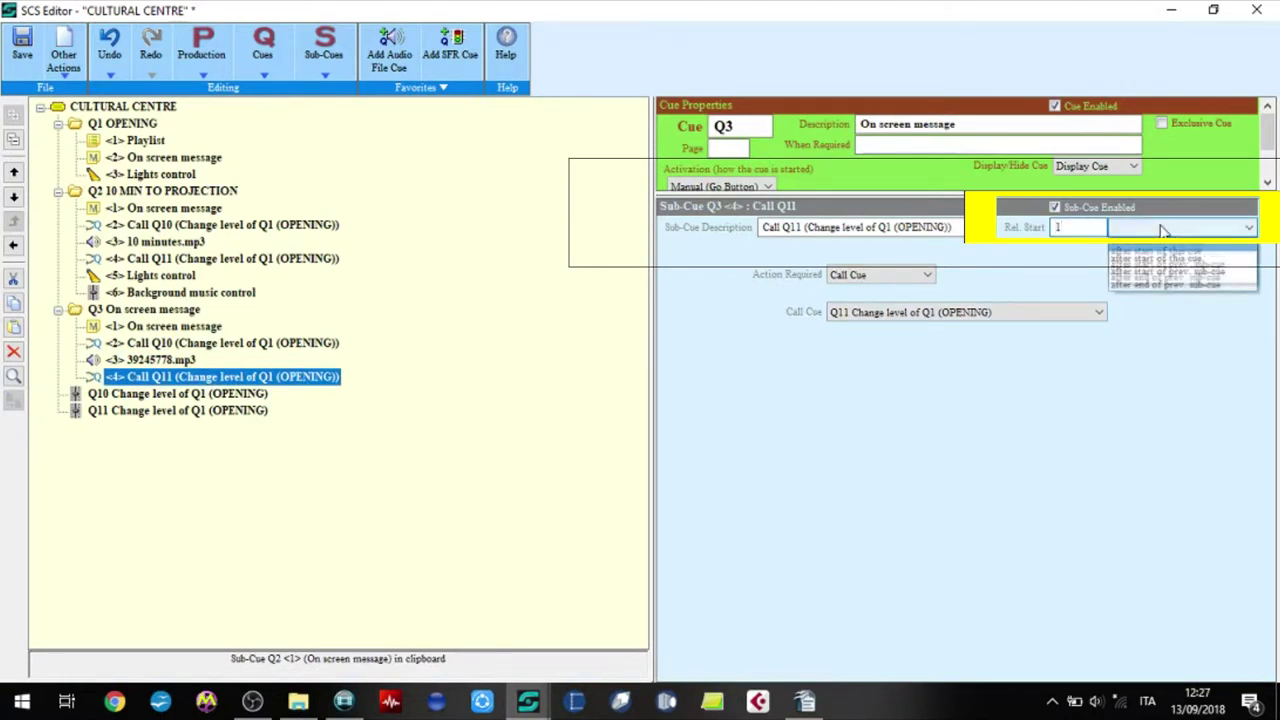
click(1172, 286)
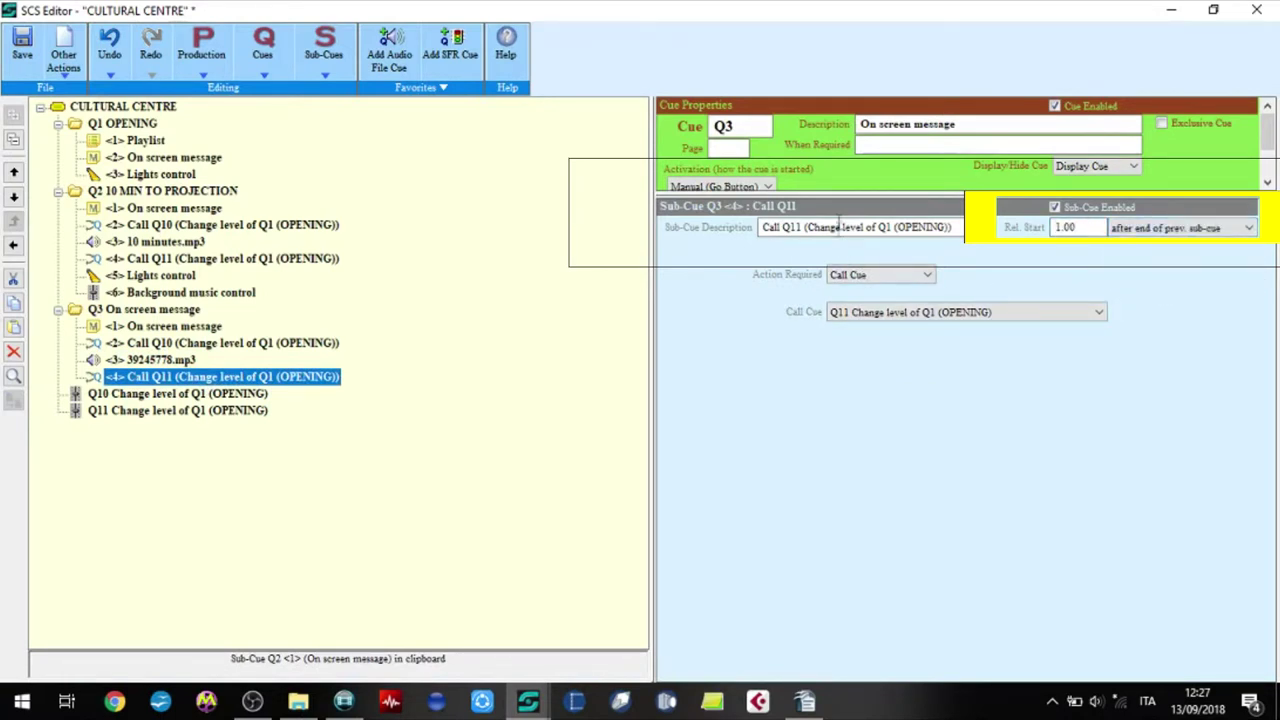
Make cue Q3 time-based at 17:29 in the SUMMER profile and change its description to "1 MIN TO PROJECTION".
drag(831, 193, 837, 260)
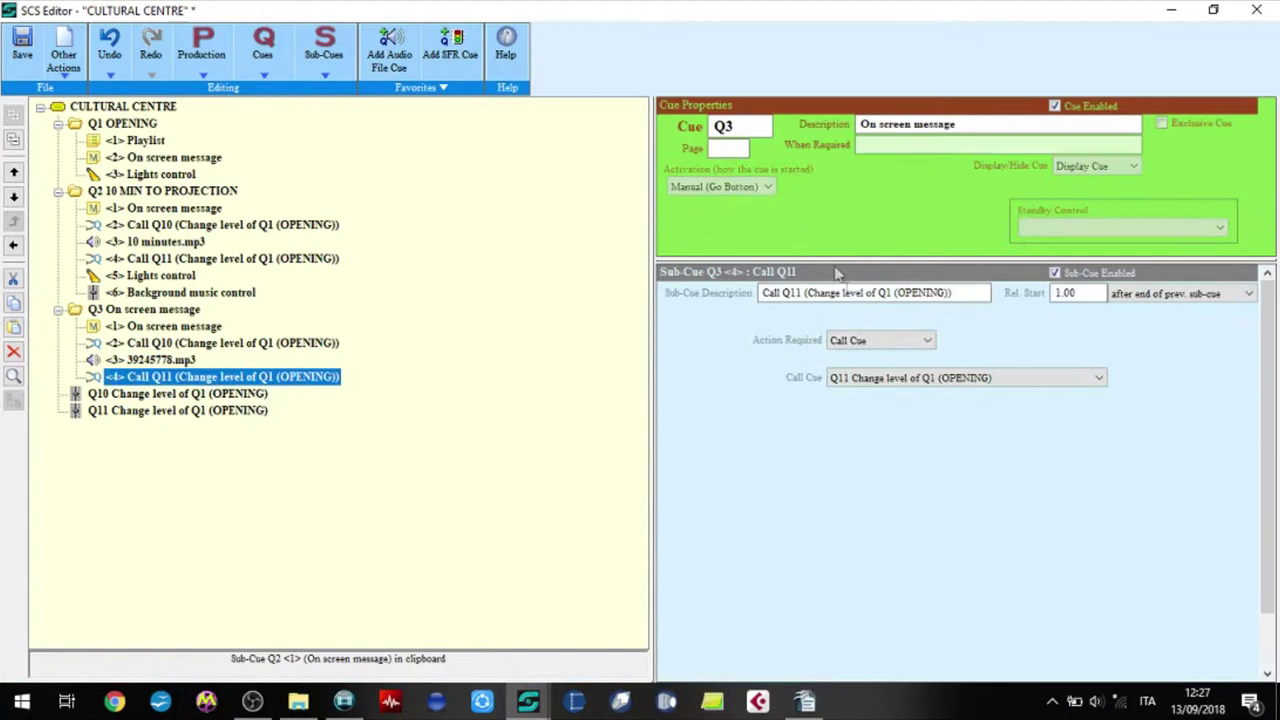
click(767, 187)
click(705, 283)
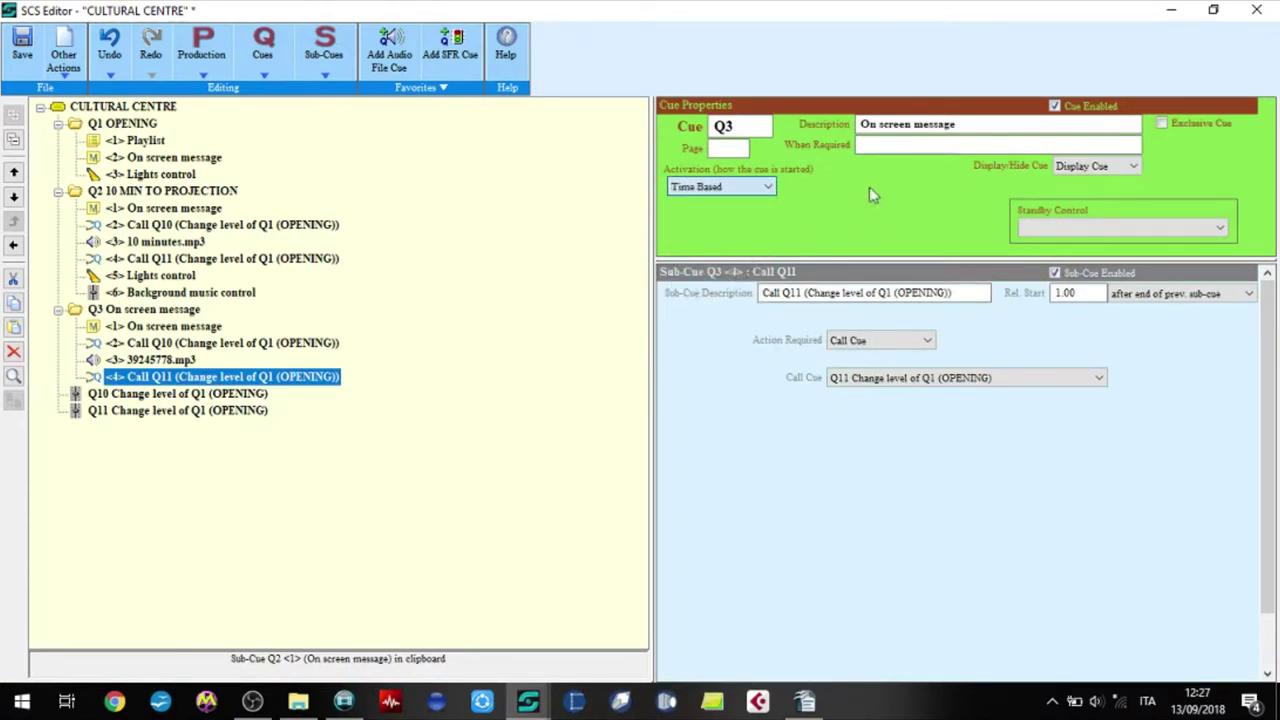
click(910, 201)
text(17:29)
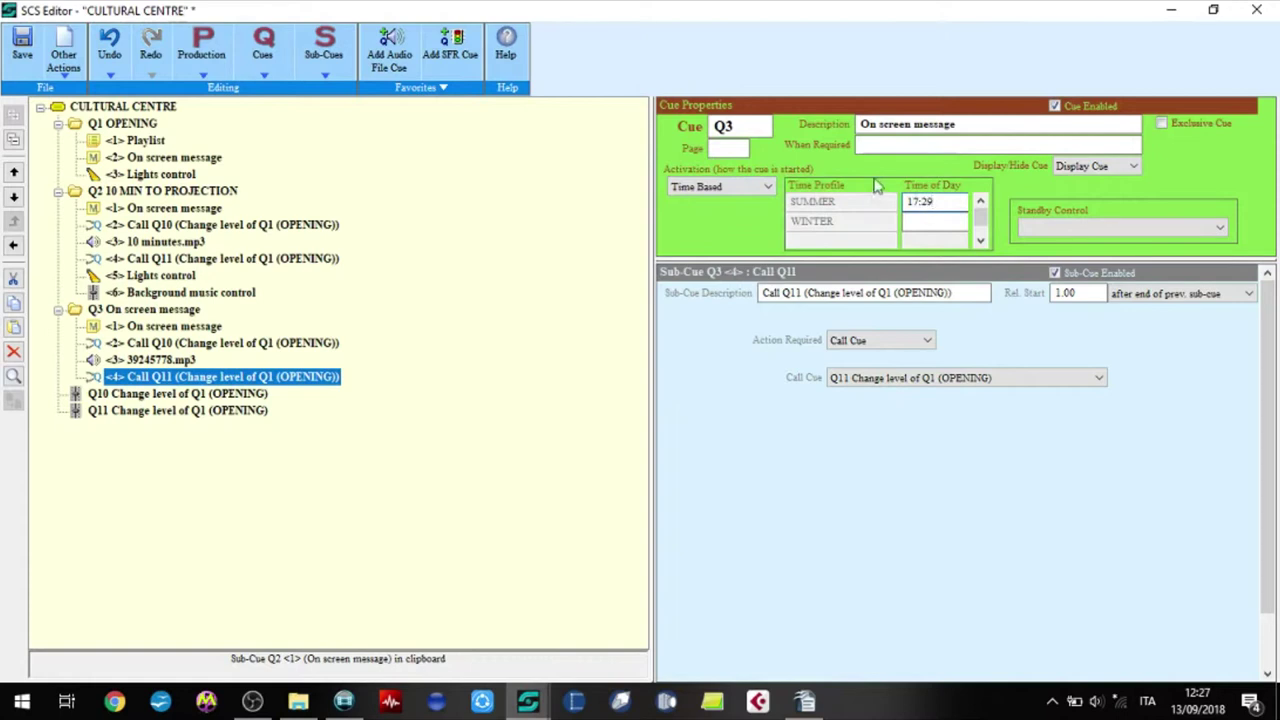
click(880, 124)
text(1 MIN TO PROJECTION)
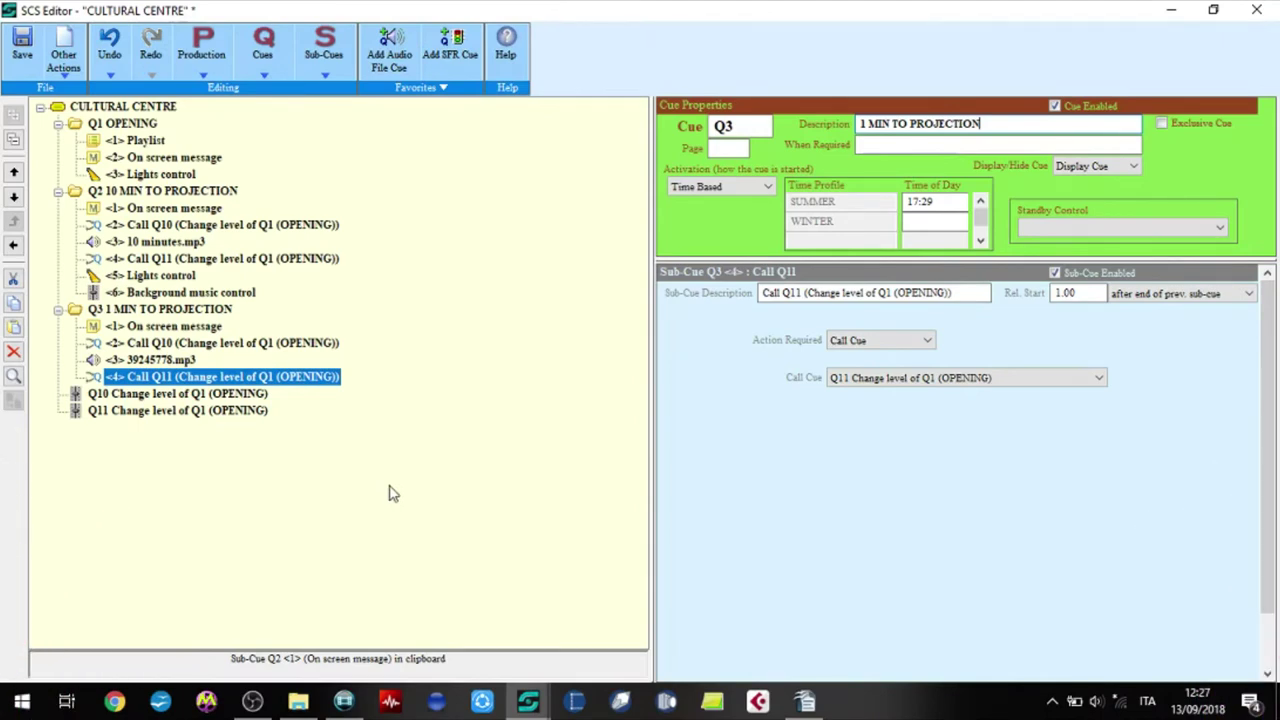
Copy Q3's On screen message sub-cue and paste it as a separate cue directly after Q3.
click(165, 326)
click(14, 302)
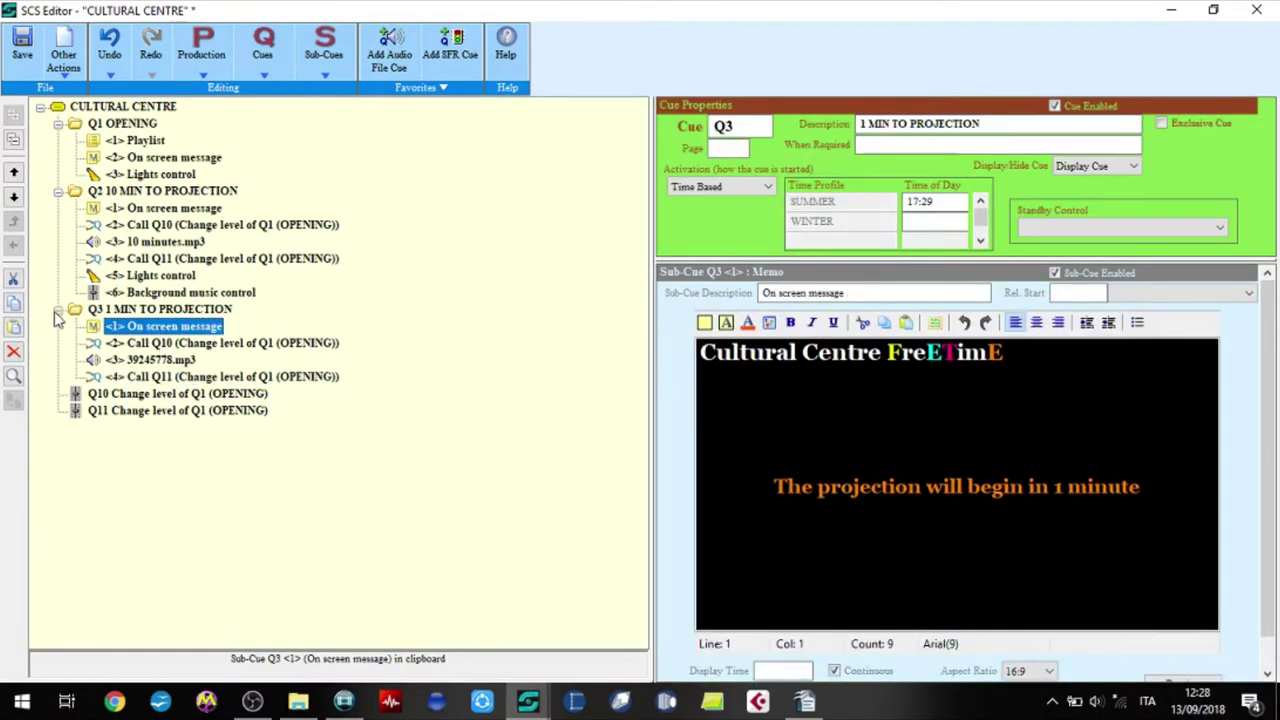
click(58, 309)
click(14, 326)
click(14, 245)
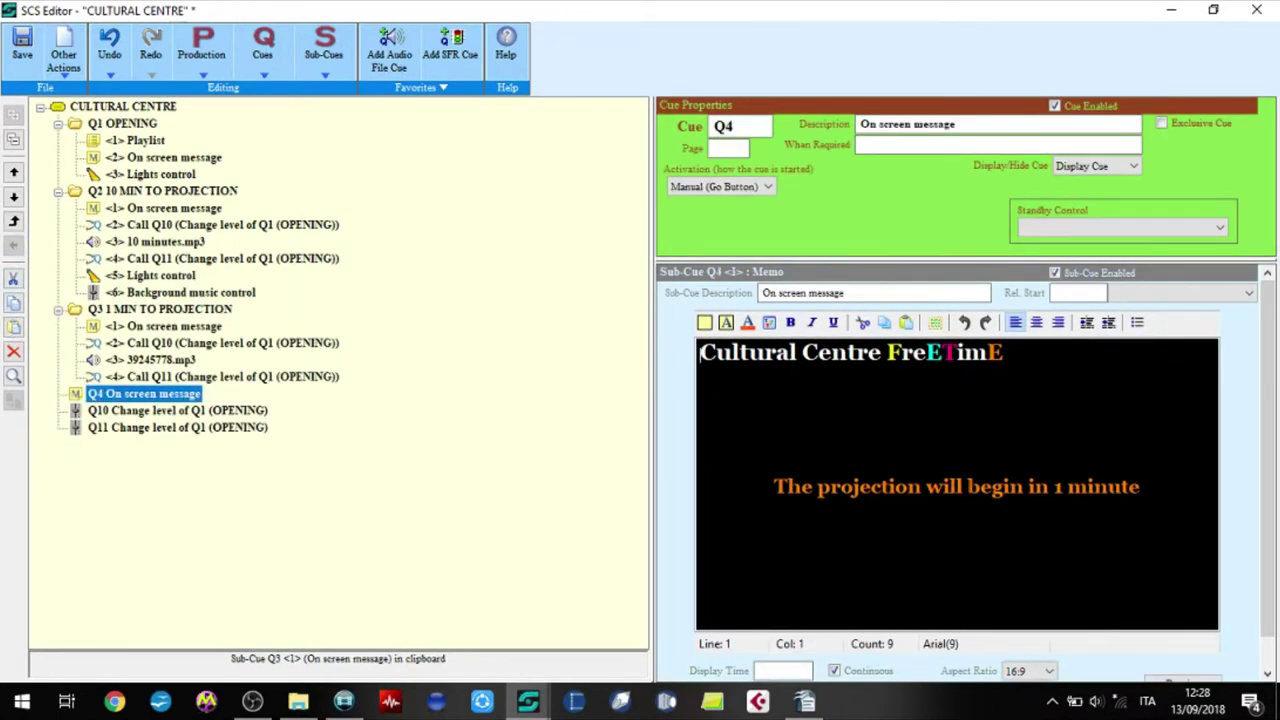
Replace the 1-minute text in Q4's on-screen memo with "PROJECTION RUNNING".
click(1140, 486)
key(shift+Home)
text(PROJ)
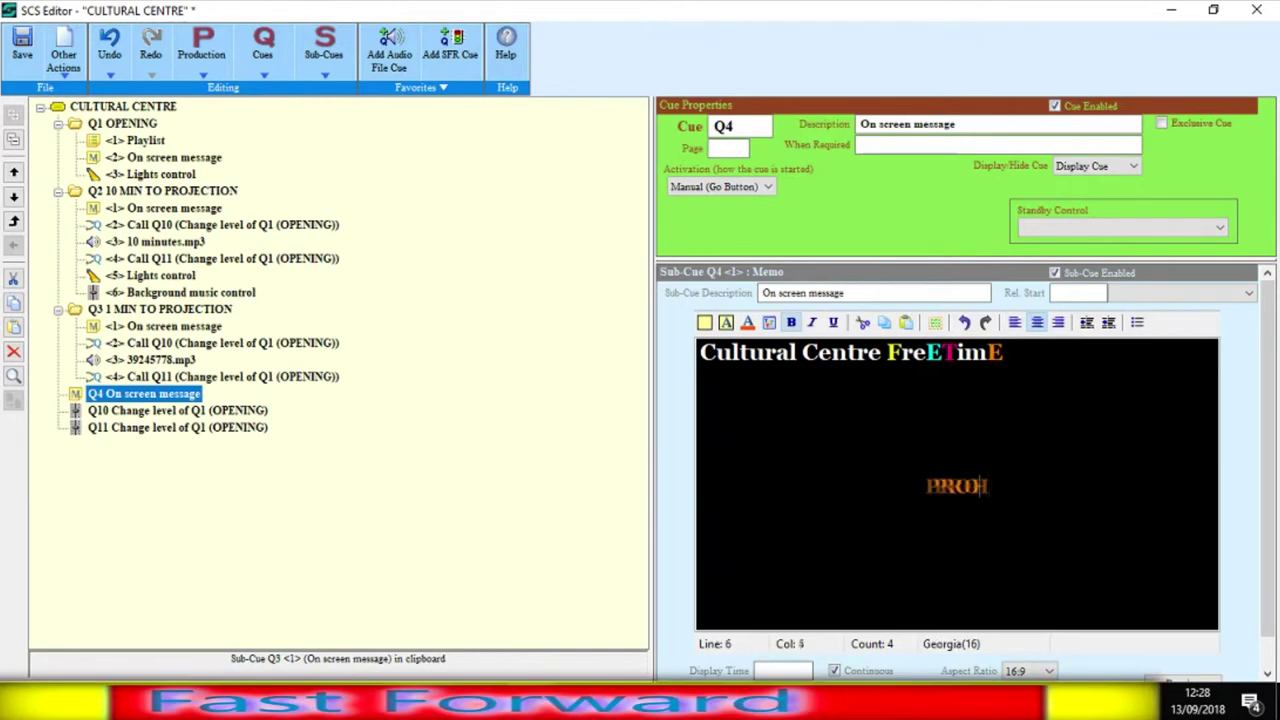
text(ECTION RUNNING)
Format the "PROJECTION RUNNING" line with blue text on a yellow highlight.
key(shift+Home)
click(726, 322)
click(41, 310)
click(726, 322)
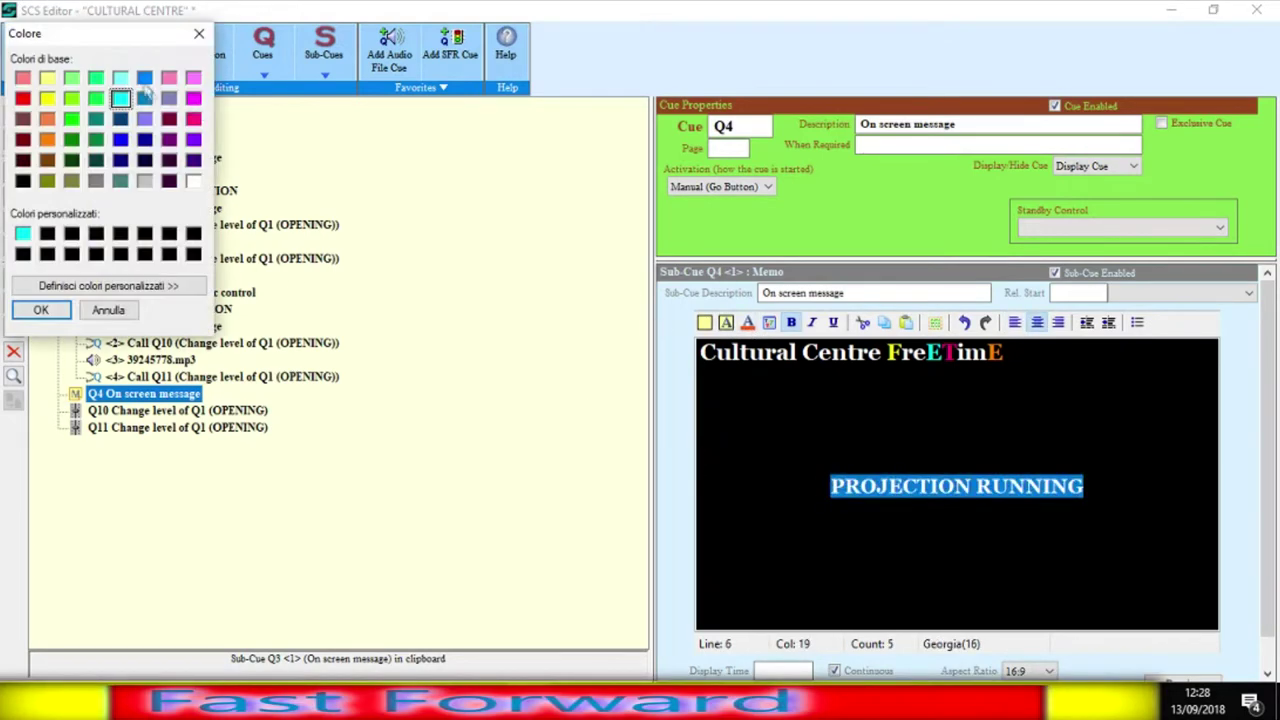
click(41, 310)
click(700, 460)
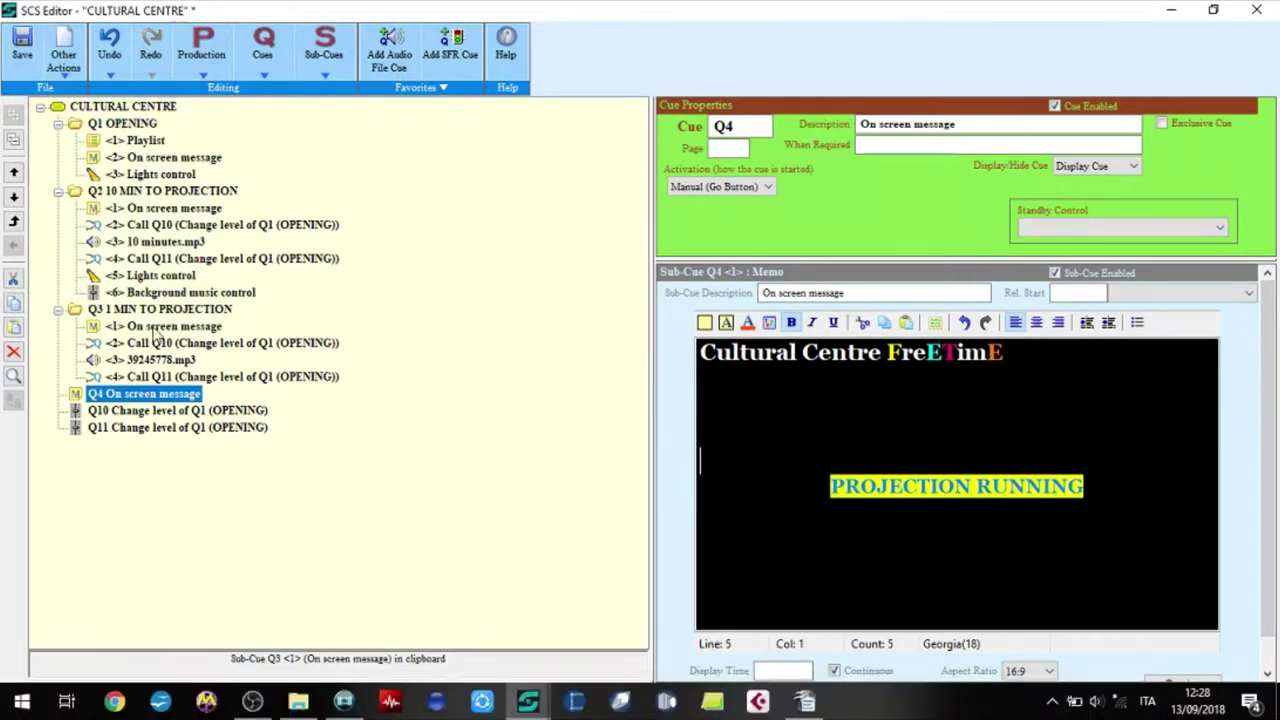
Copy Q2's Background music control sub-cue into Q4 and lower its Cinema level to -INF.
click(168, 293)
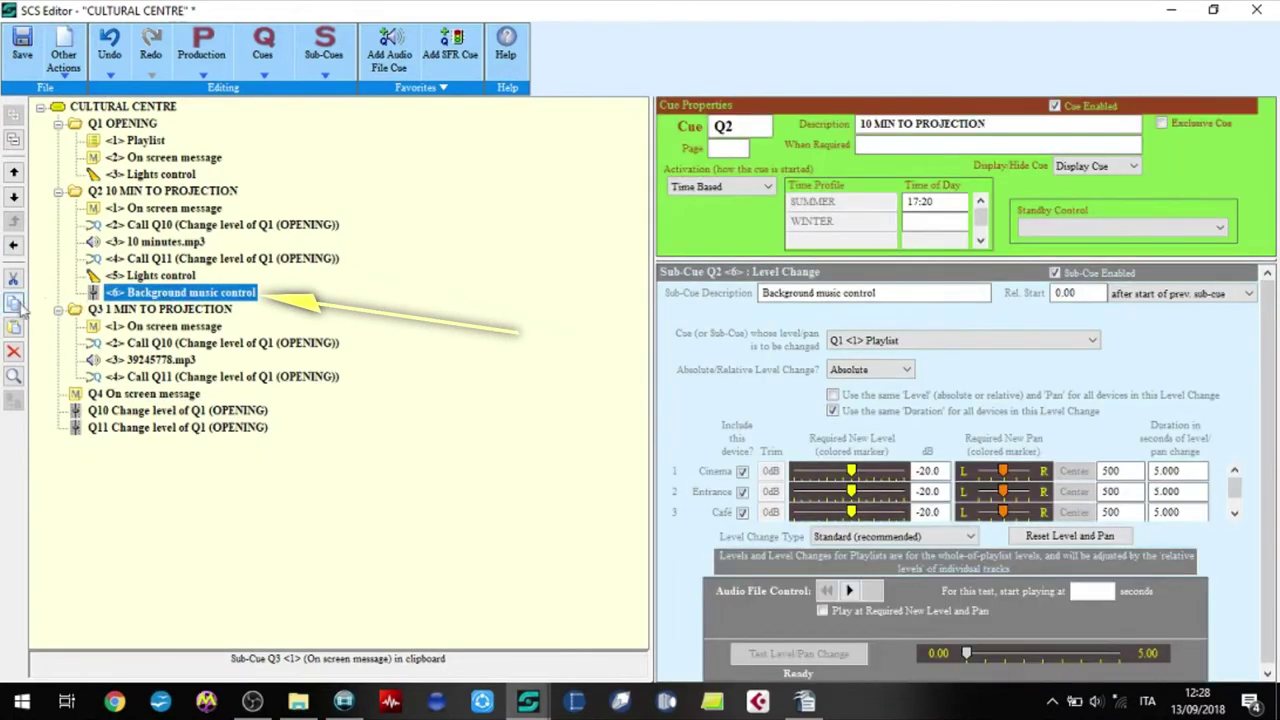
click(148, 396)
key(ctrl+v)
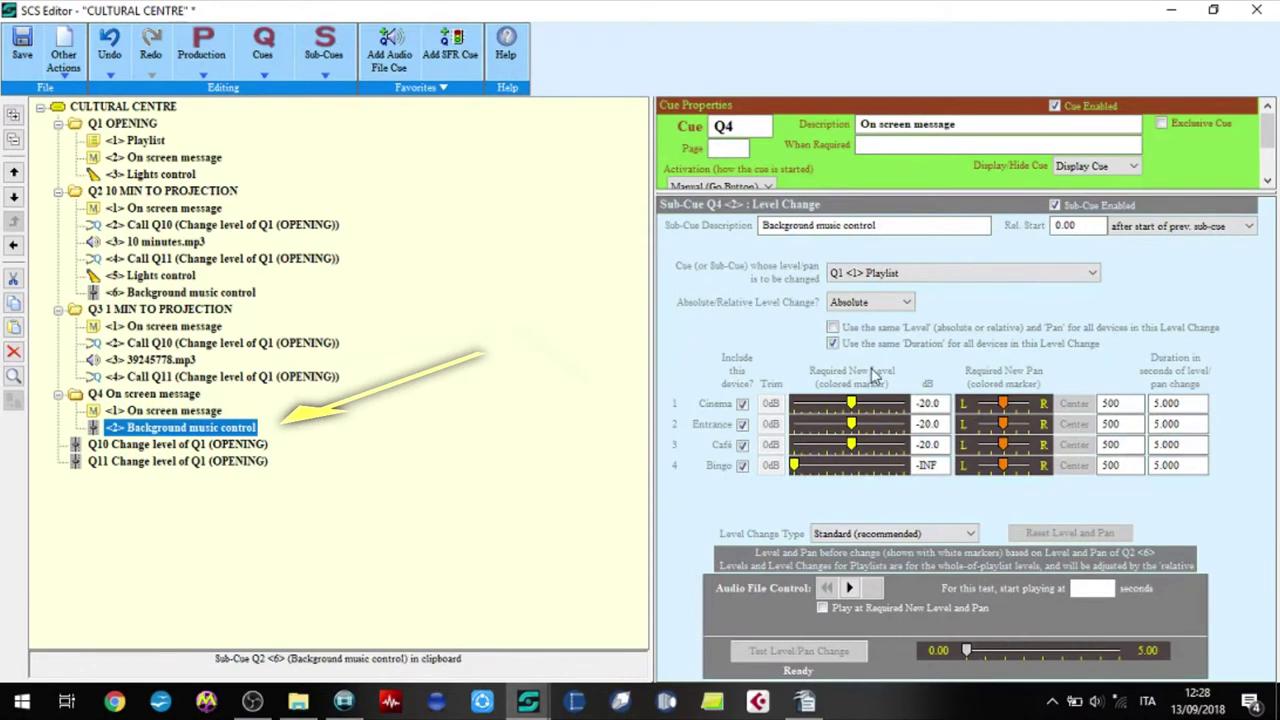
drag(852, 410, 793, 406)
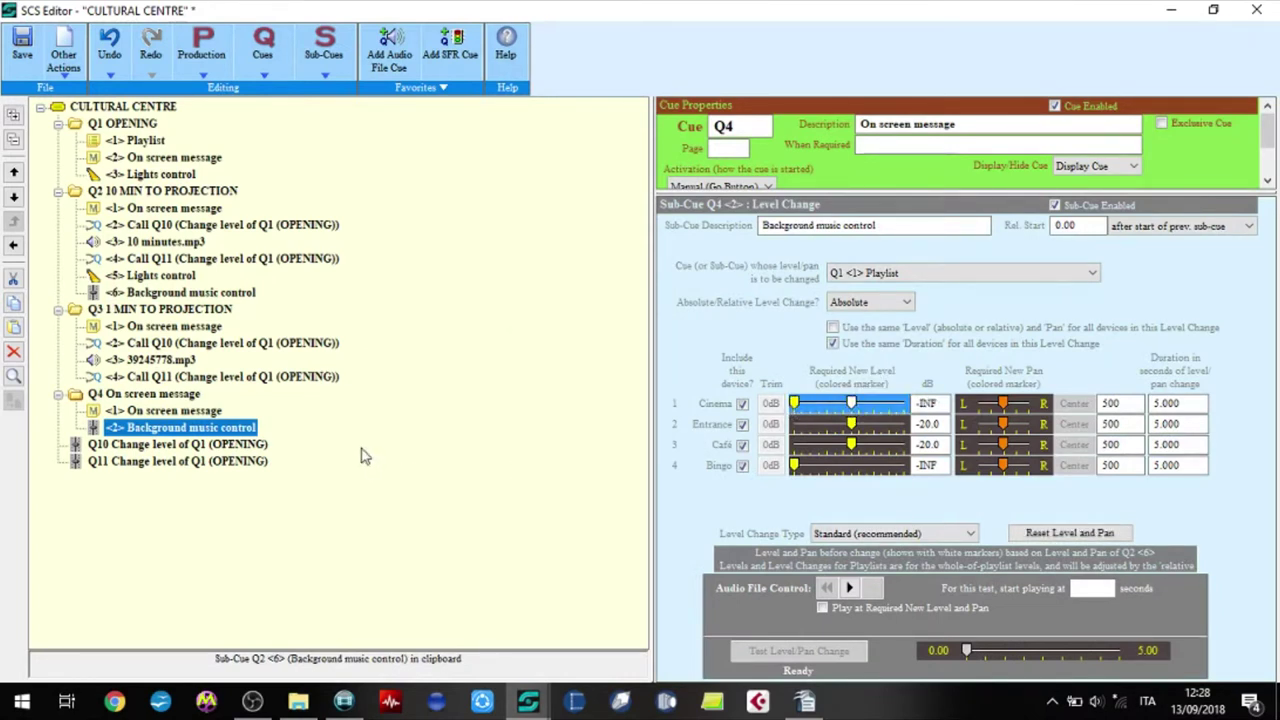
Add an audio file sub-cue to Q4 using Phones announcement.mp3.
click(323, 73)
click(333, 88)
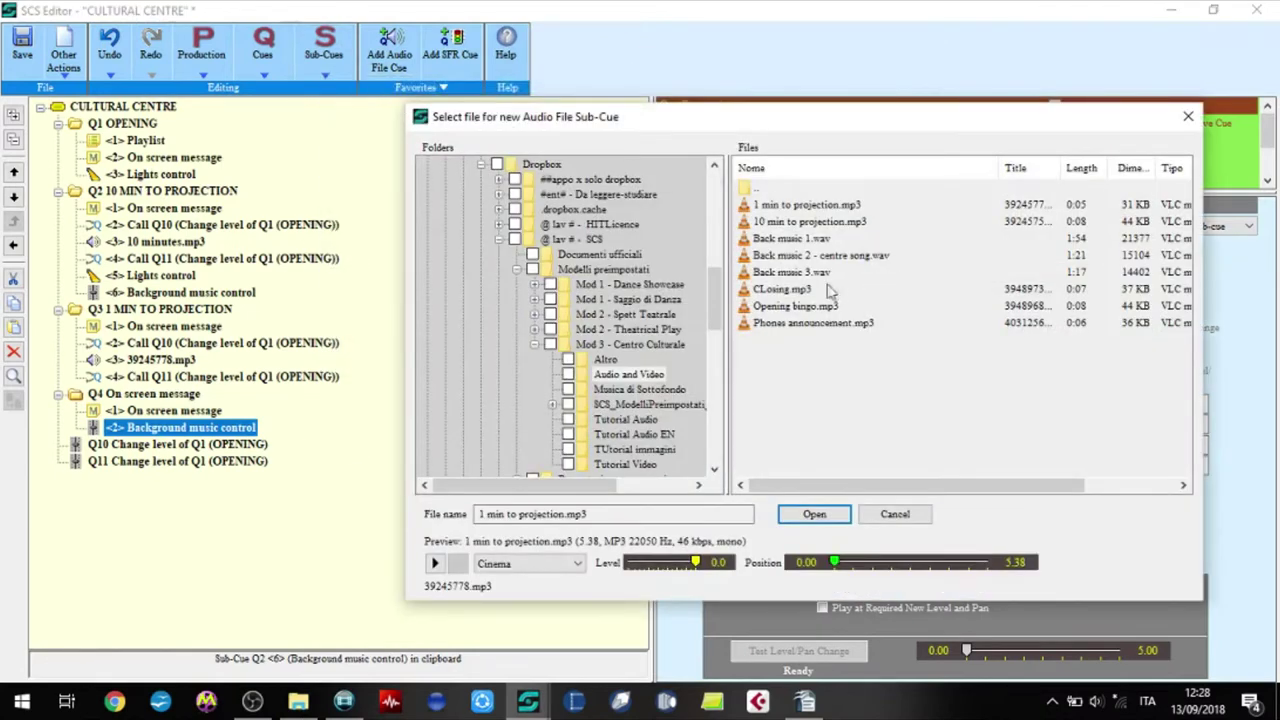
click(812, 323)
click(814, 514)
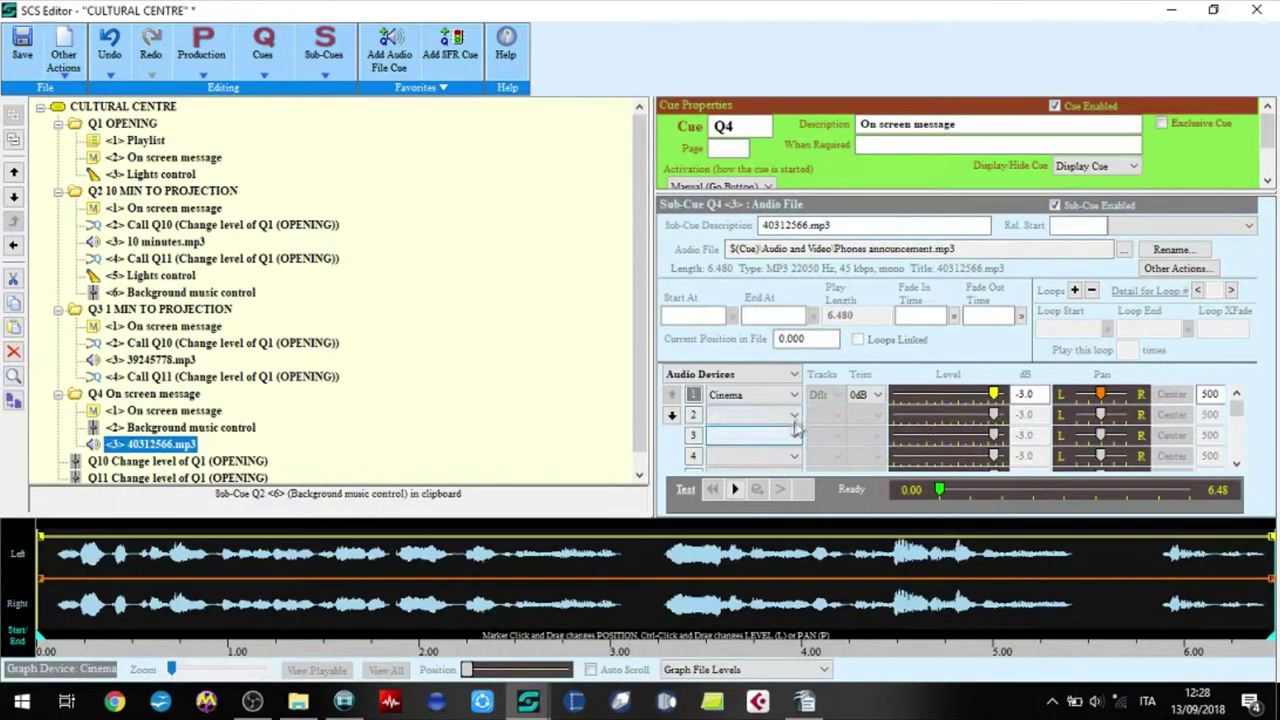
Assign Entrance, Café and Bingo as extra audio devices of the phones announcement and lower their levels to -INF.
click(794, 415)
click(783, 452)
click(765, 436)
click(722, 492)
click(765, 456)
click(748, 527)
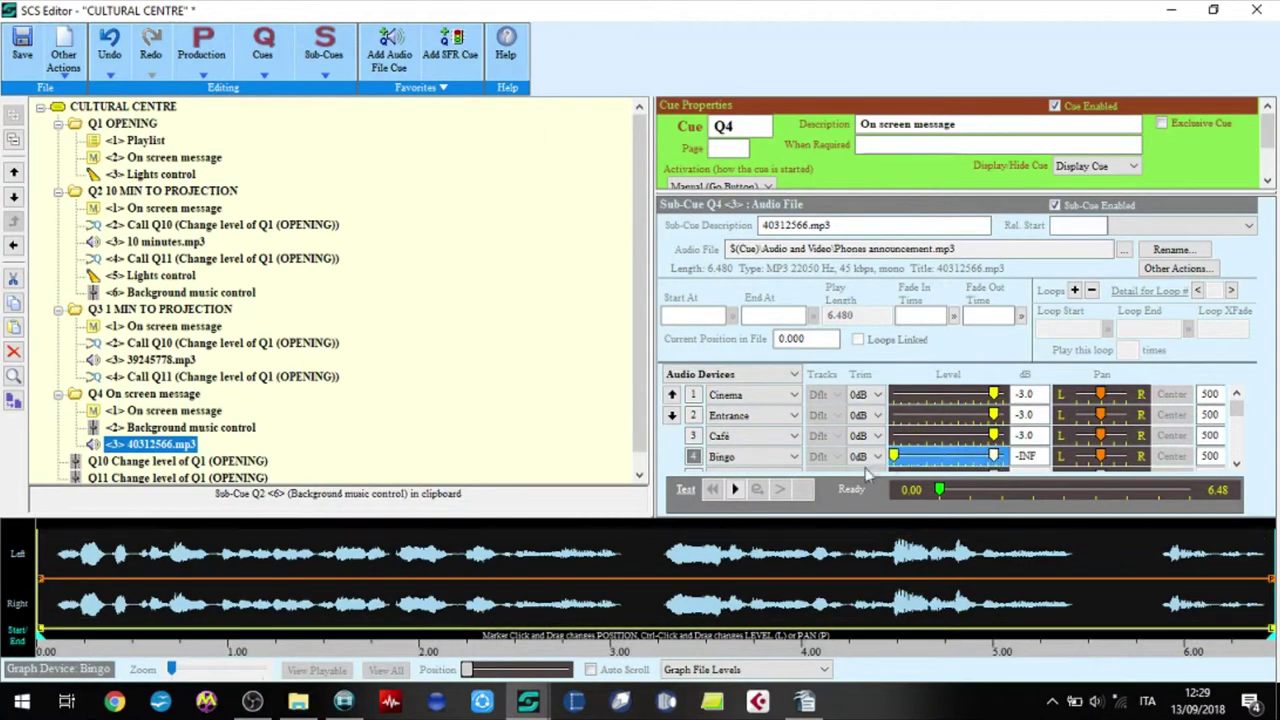
drag(993, 415, 870, 436)
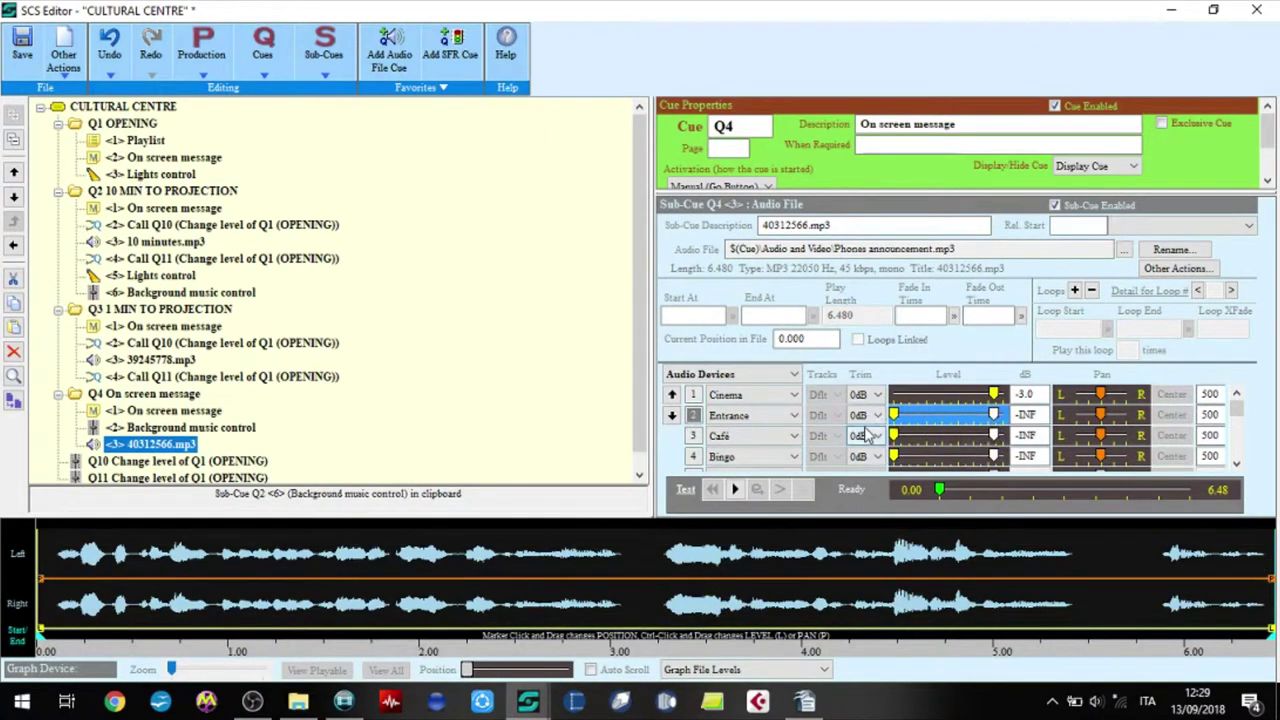
Copy Q2's Lights control sub-cue to the end of Q4 and set its CINEMA DMX value to 0.
click(120, 275)
click(14, 304)
click(120, 444)
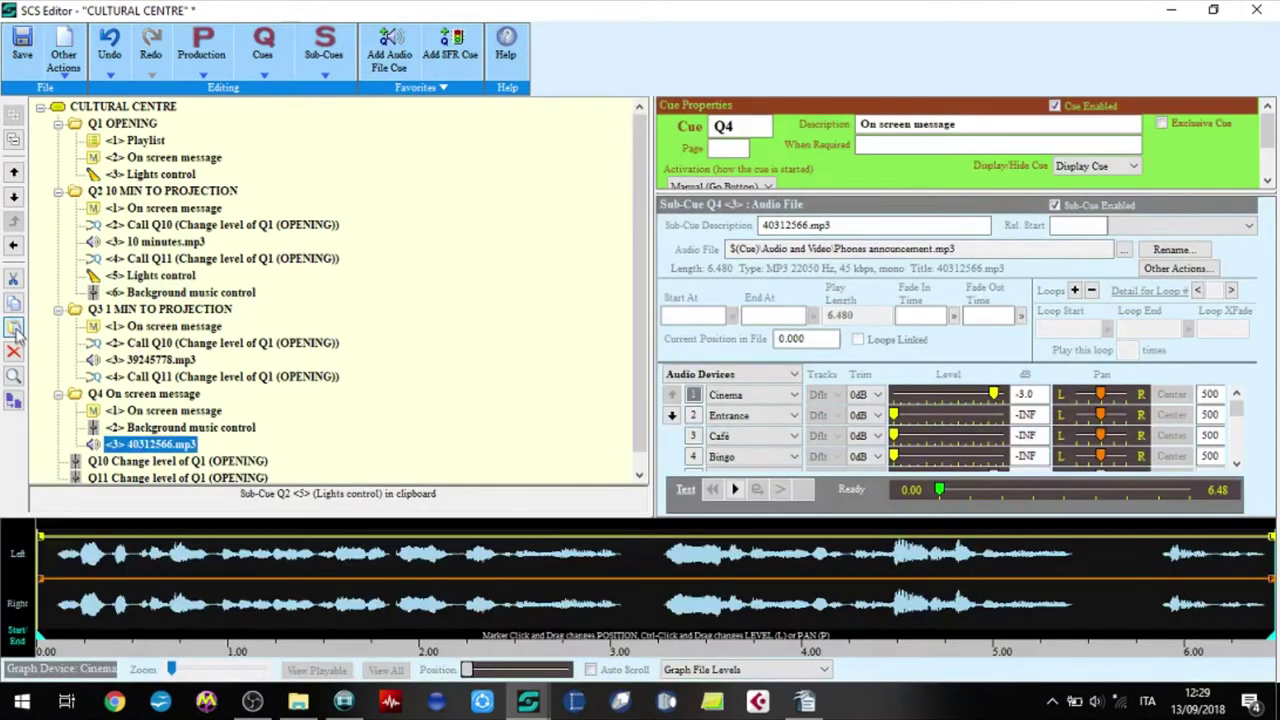
click(14, 326)
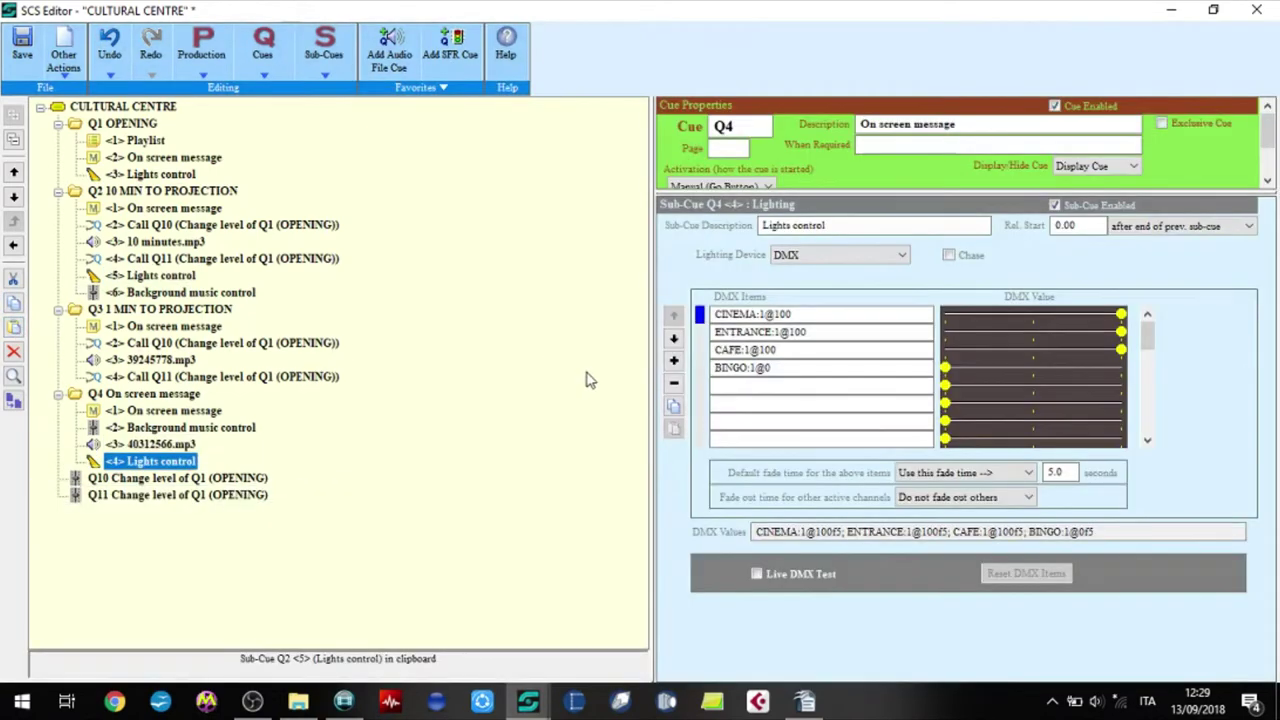
drag(1120, 314, 935, 312)
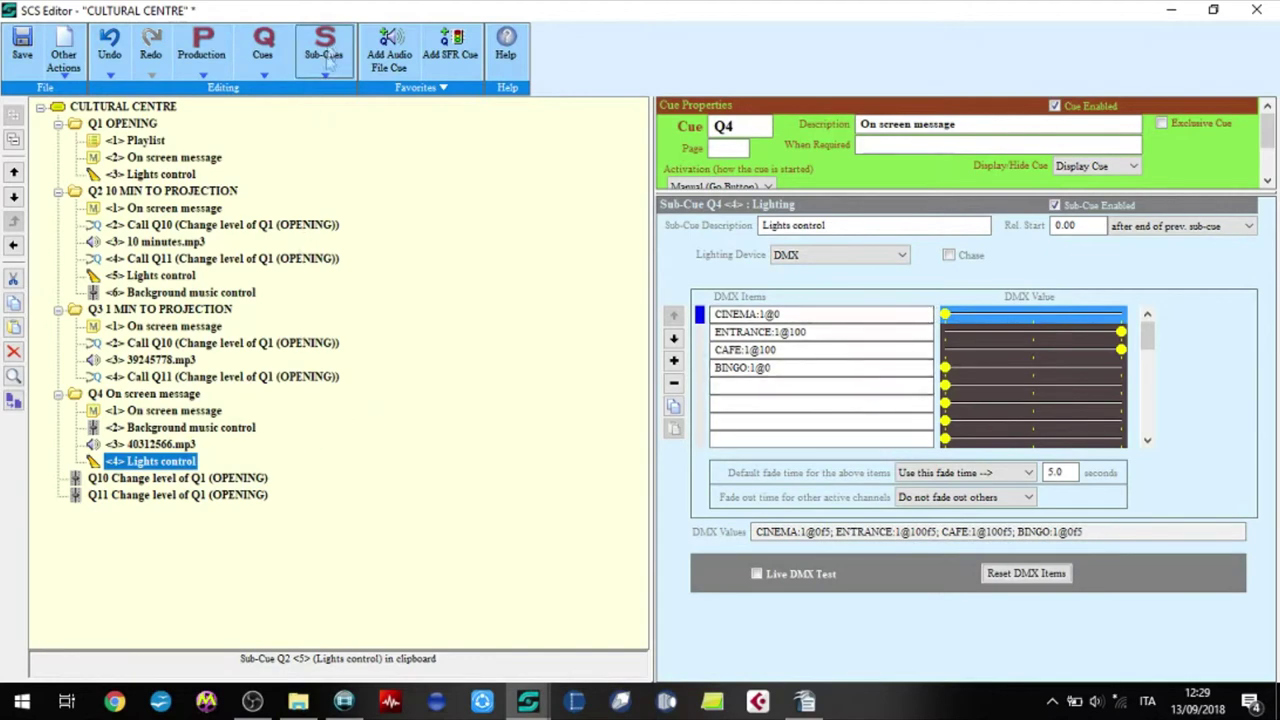
Add a video/image sub-cue to Q4 using the file The Body in Movement.
click(326, 82)
key(Escape)
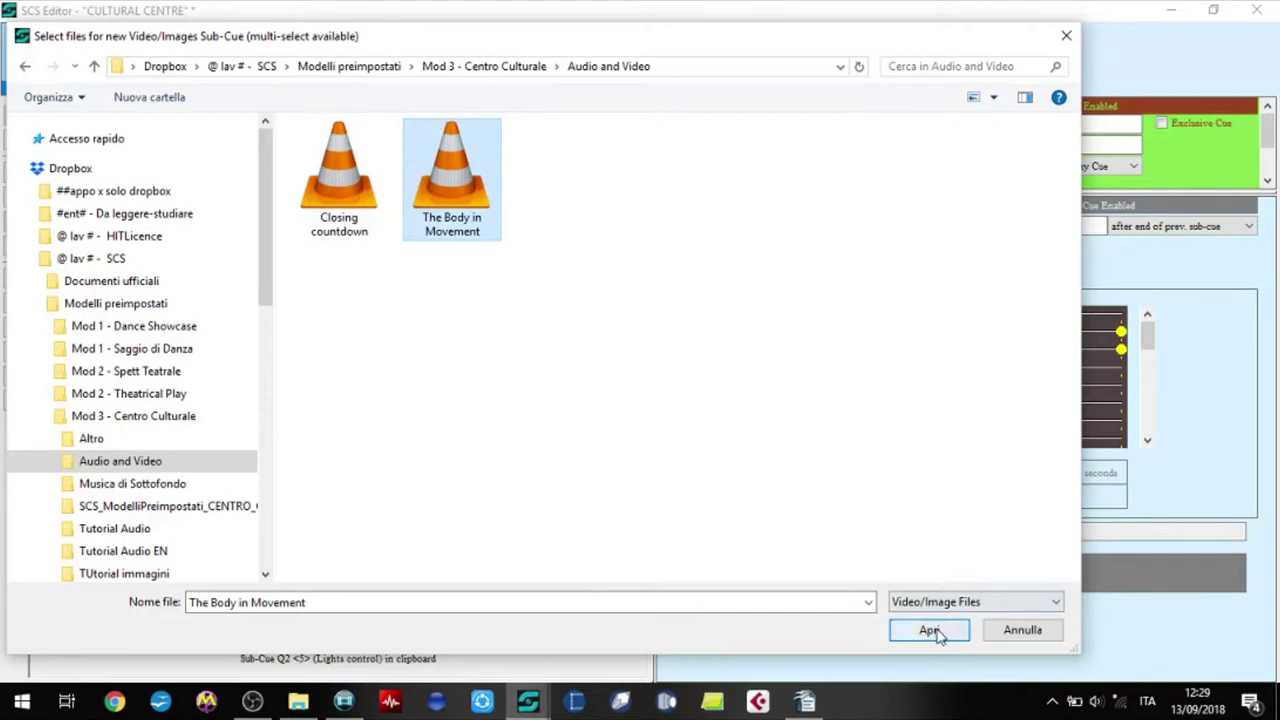
click(935, 634)
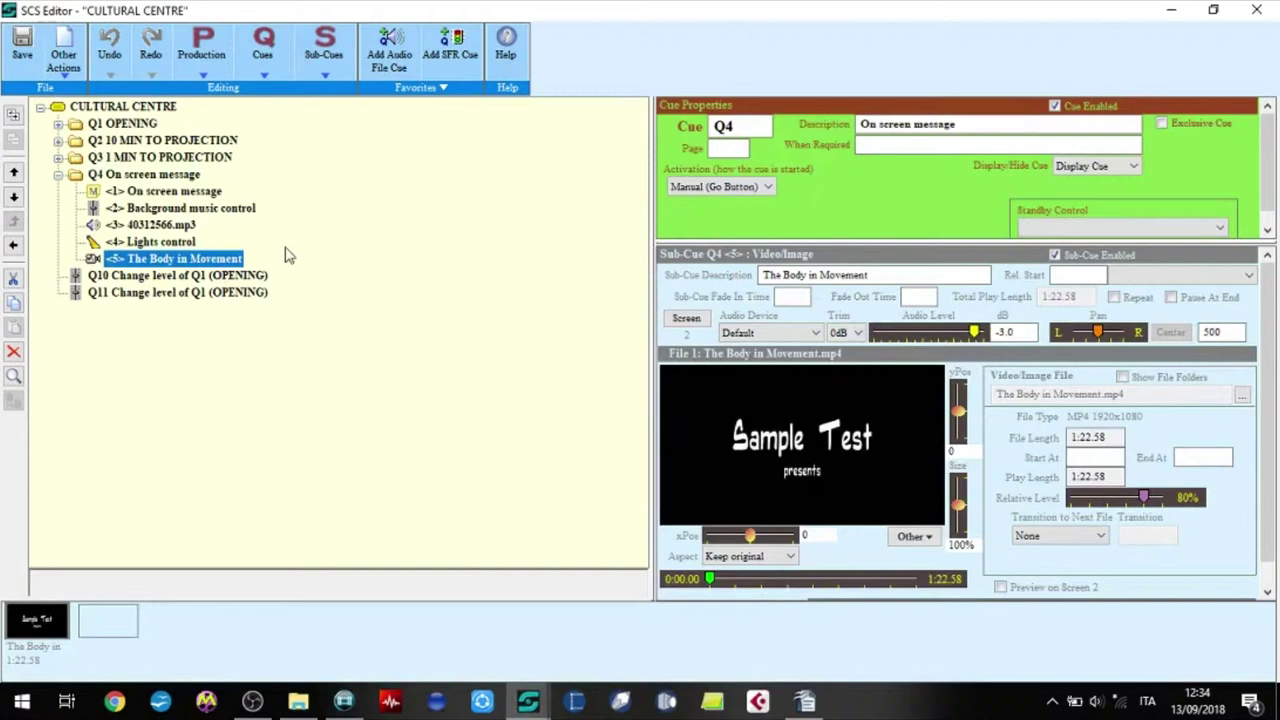
Add a Stop/Fade-Out/Loop-Release sub-cue to Q4 that immediately stops the Q4 On screen message cue.
click(326, 80)
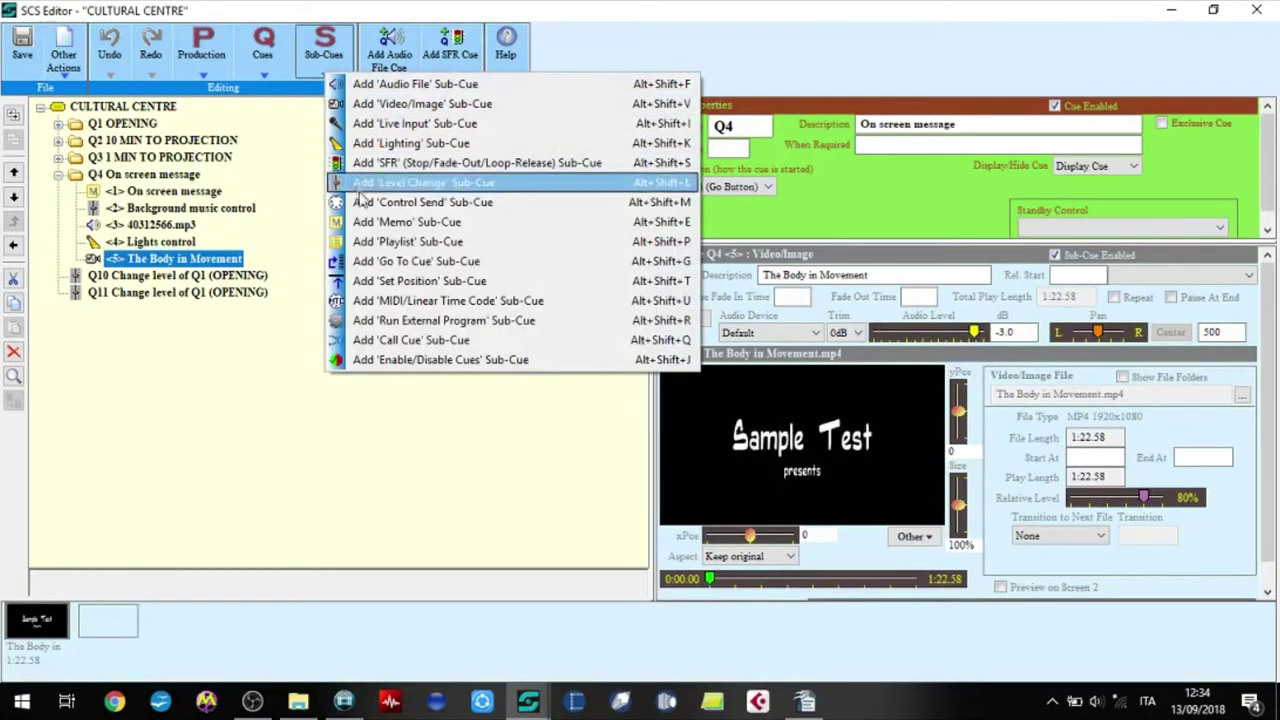
click(363, 164)
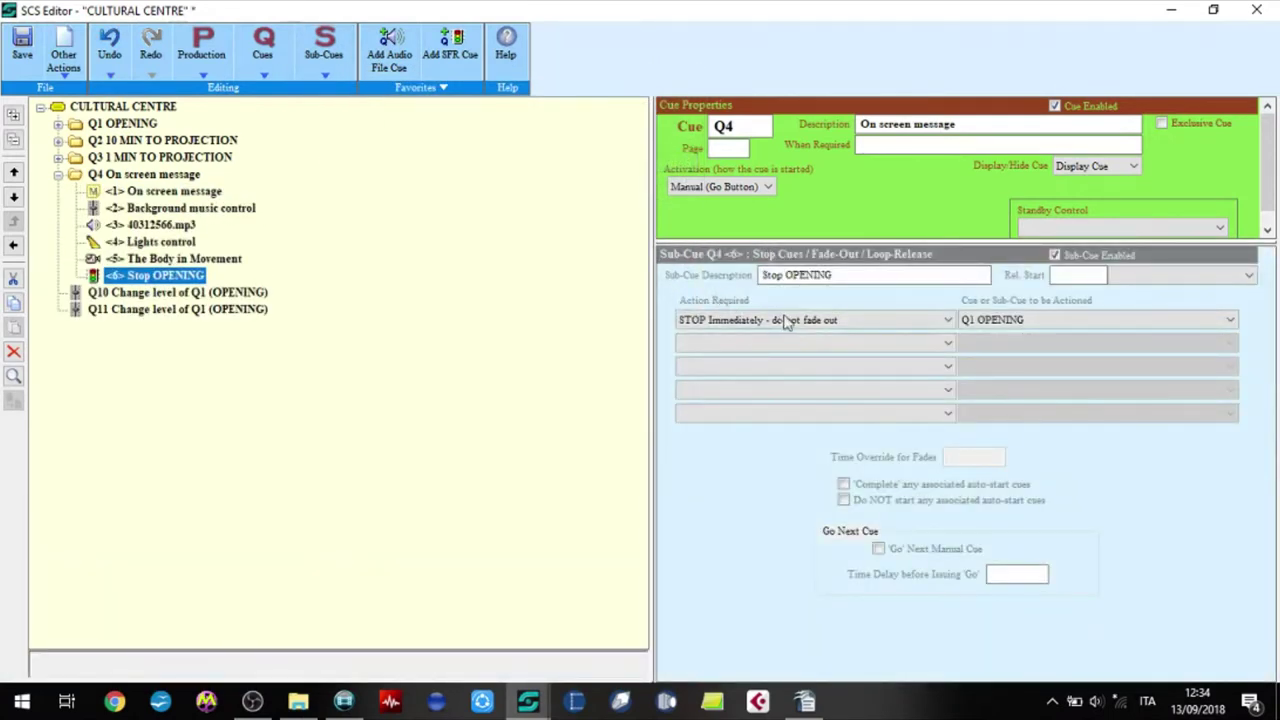
click(975, 320)
click(1012, 472)
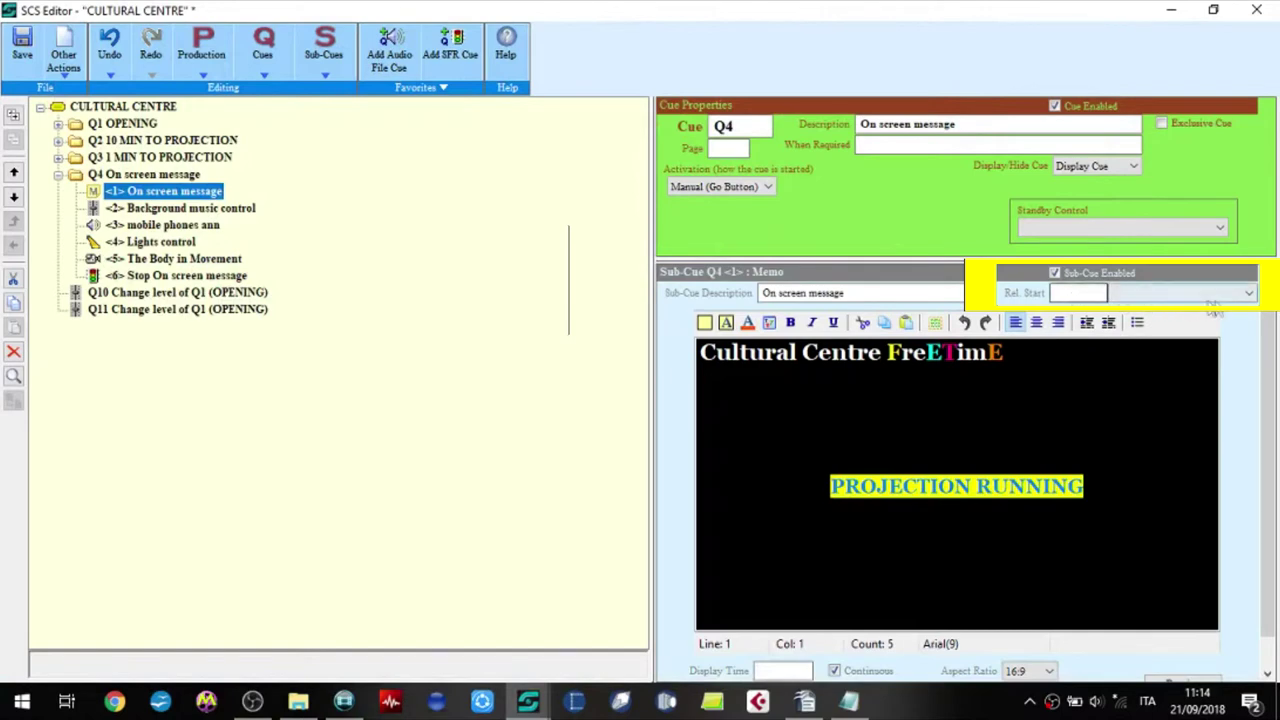
Set Q4's mobile phones announcement sub-cue to start 0 seconds after the end of the previous sub-cue.
click(214, 210)
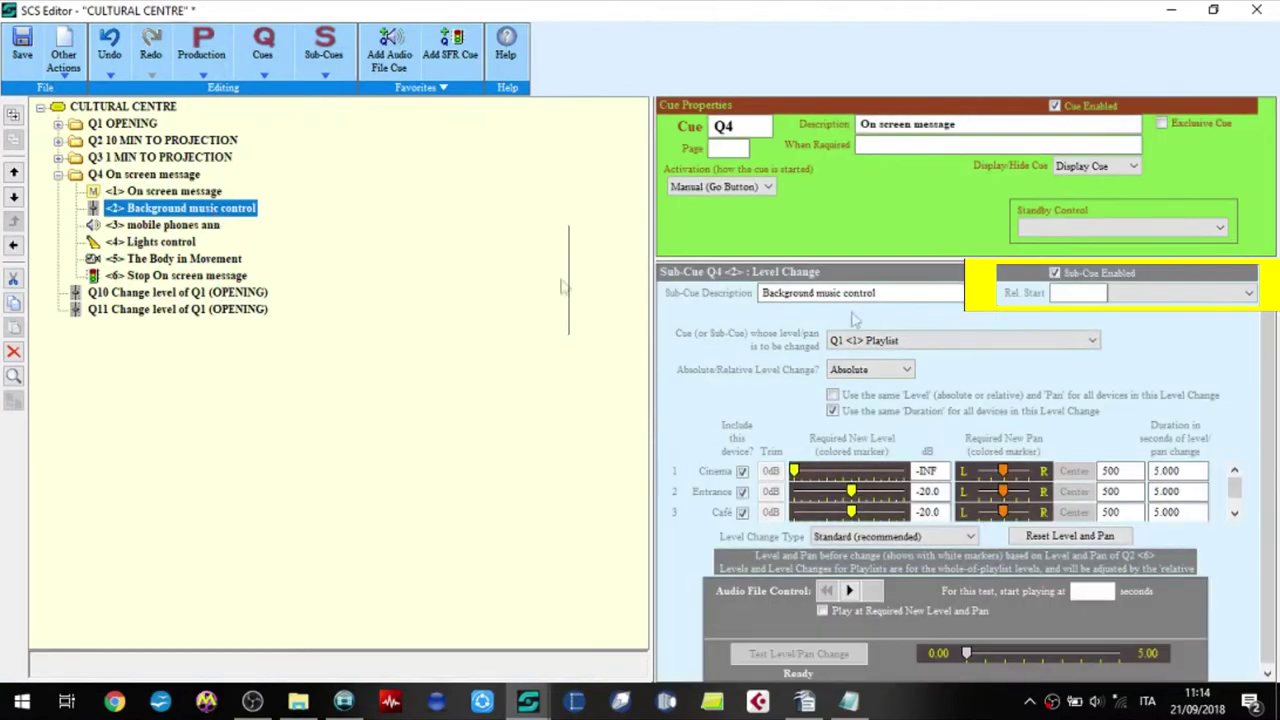
click(155, 226)
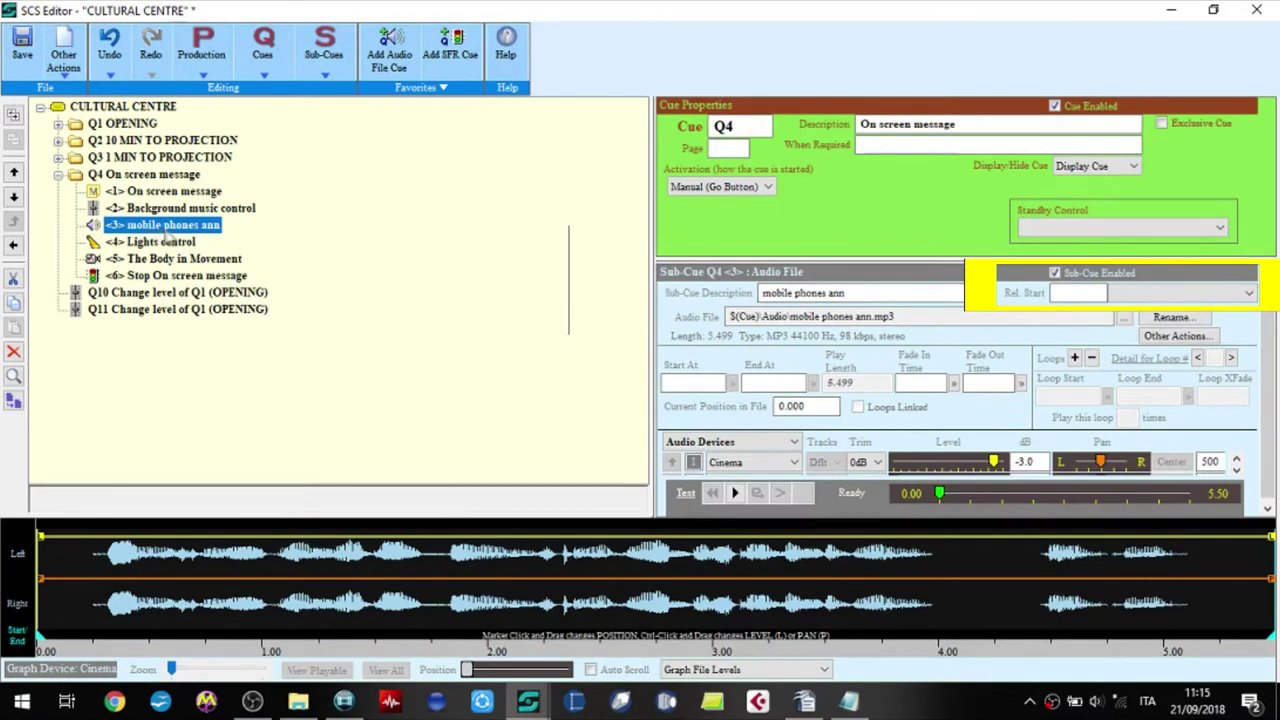
click(1150, 293)
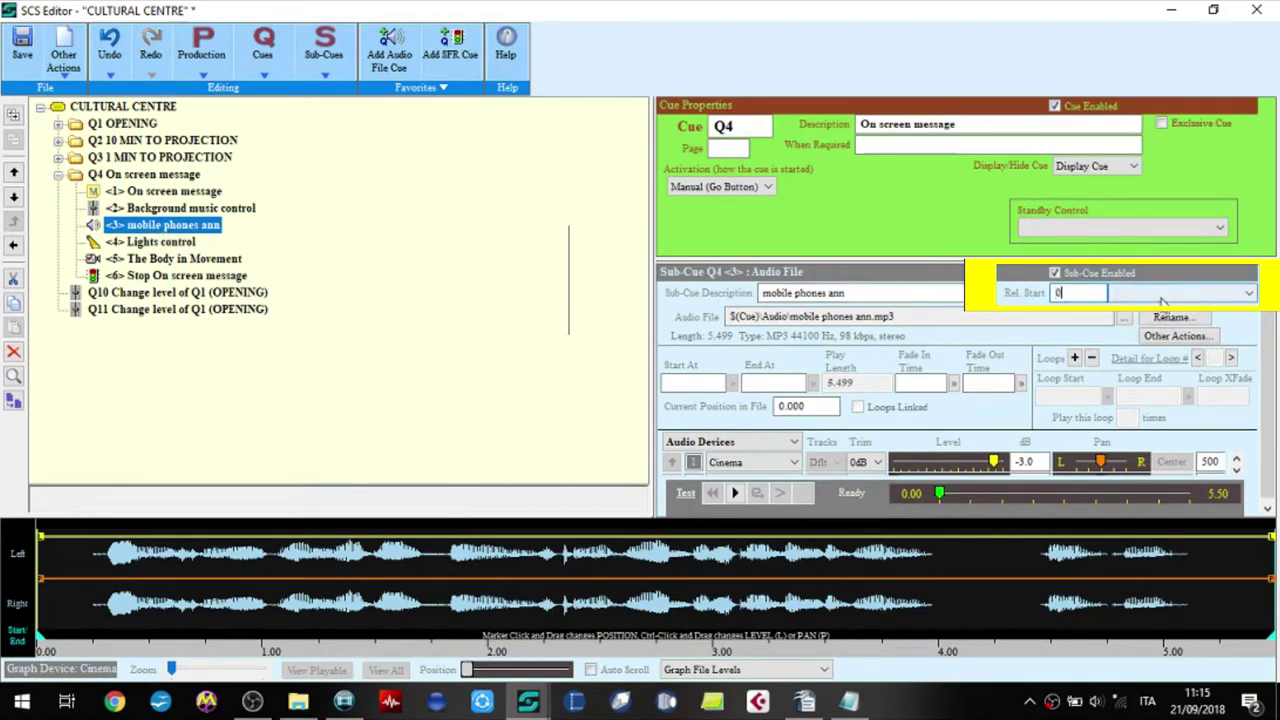
click(1170, 352)
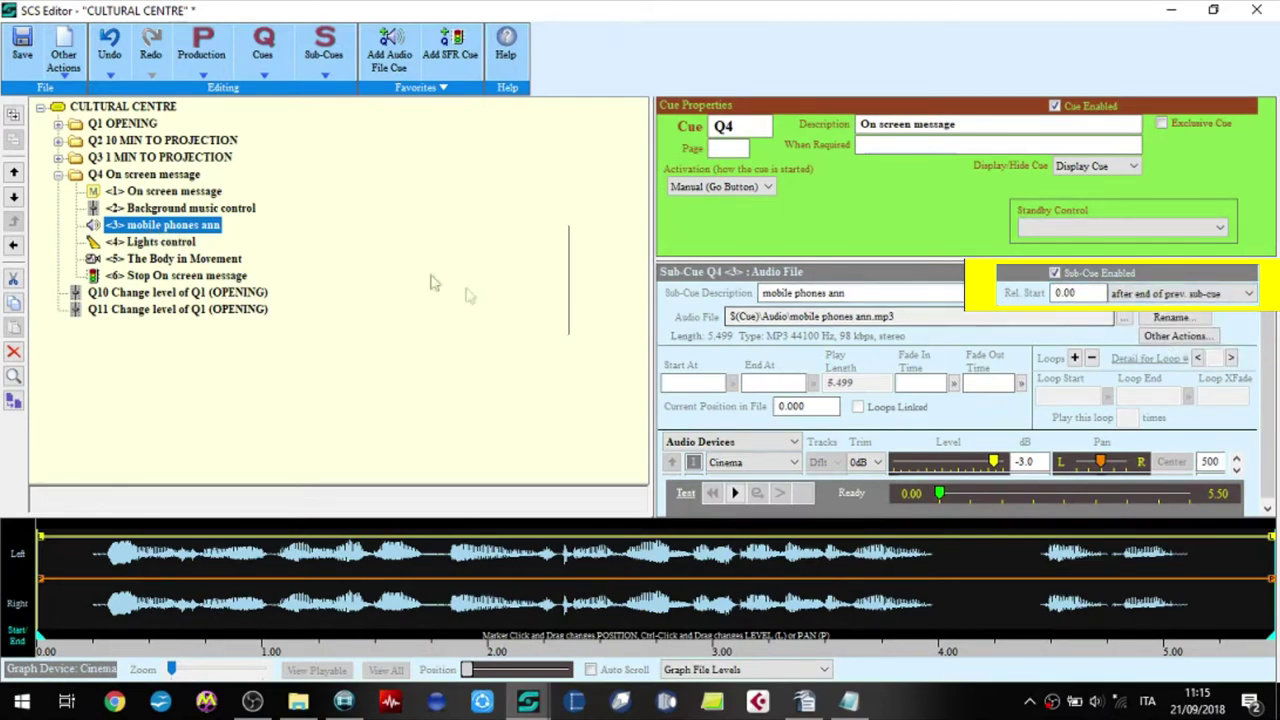
Set Q4's The Body in Movement sub-cue to start 0 seconds after the end of the previous sub-cue.
click(186, 245)
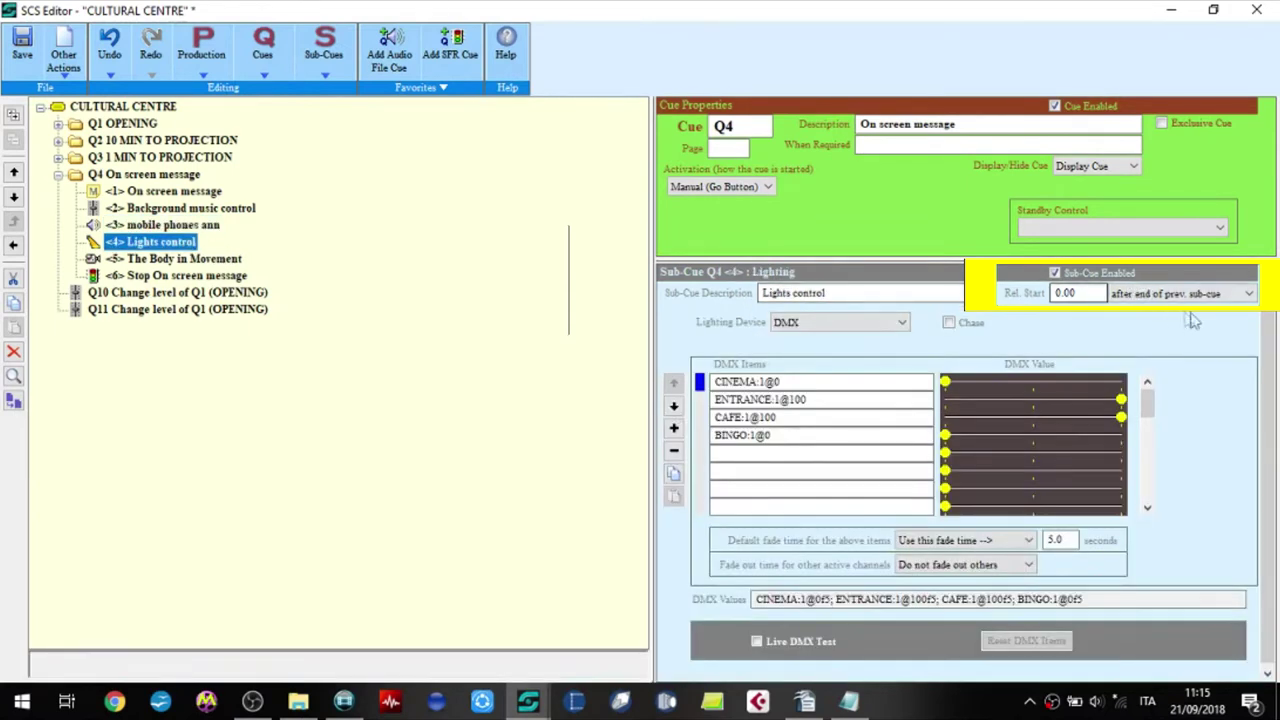
click(186, 259)
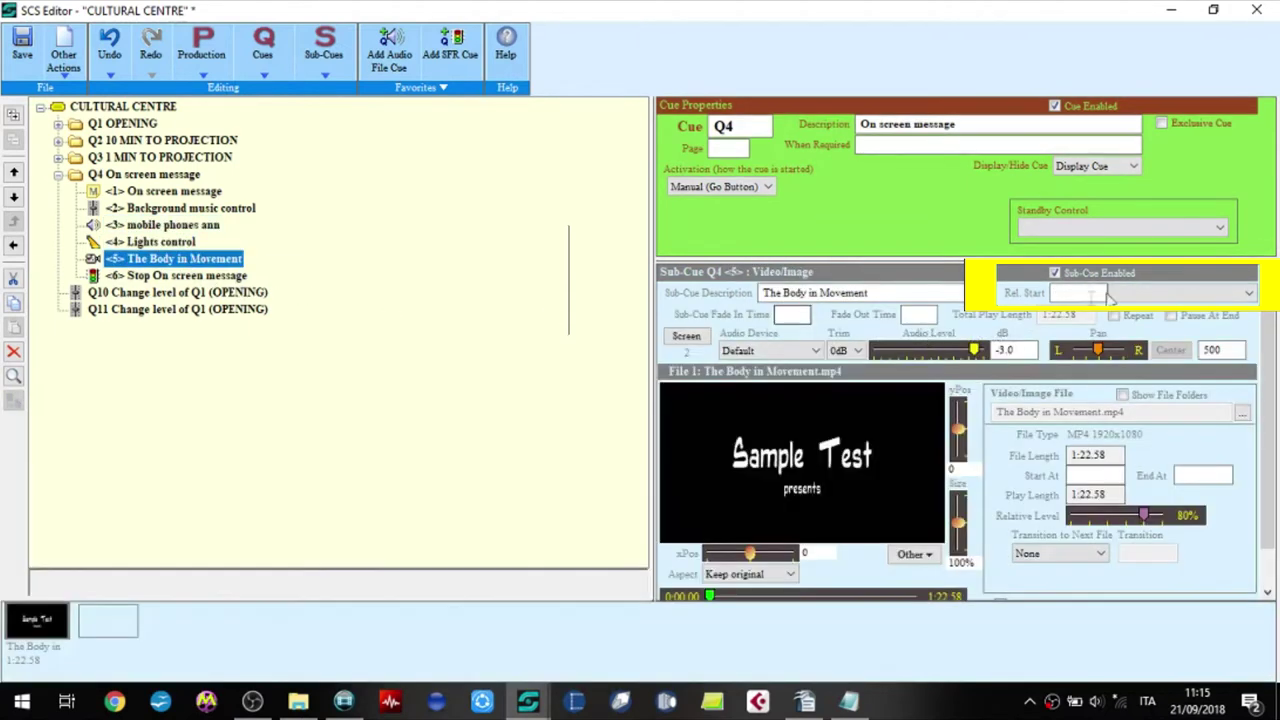
text(0)
click(1180, 293)
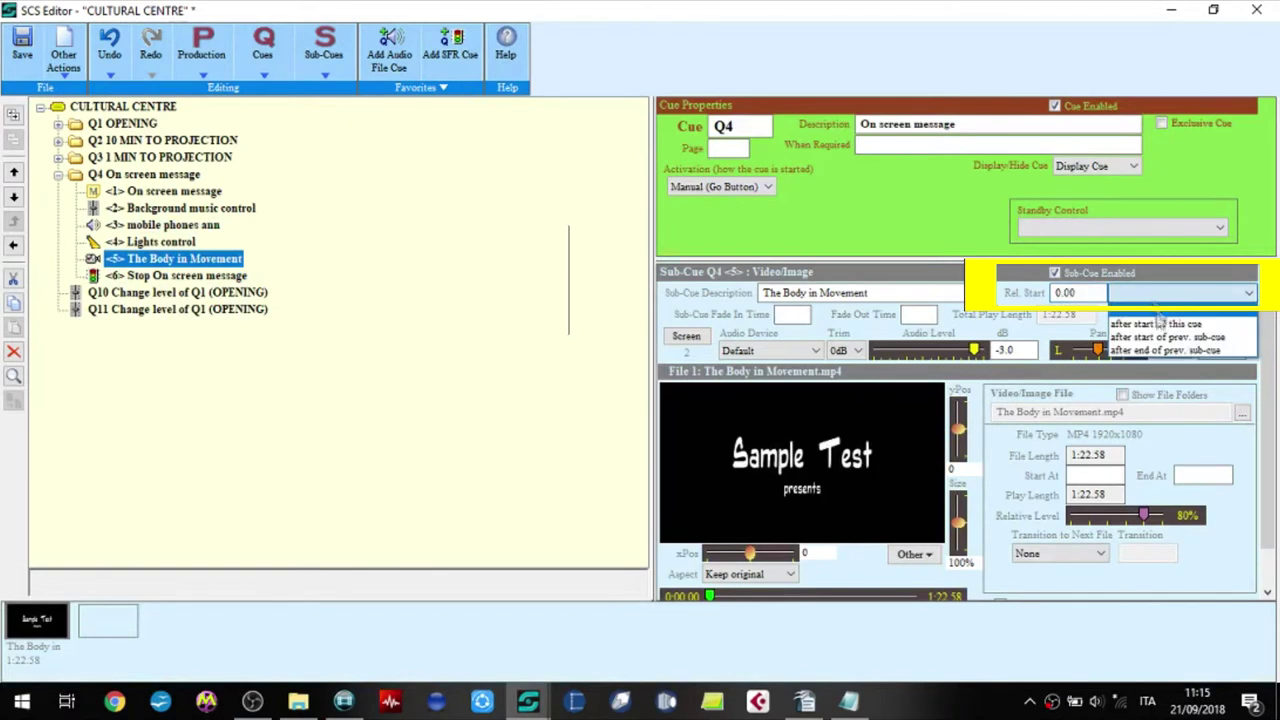
click(1160, 345)
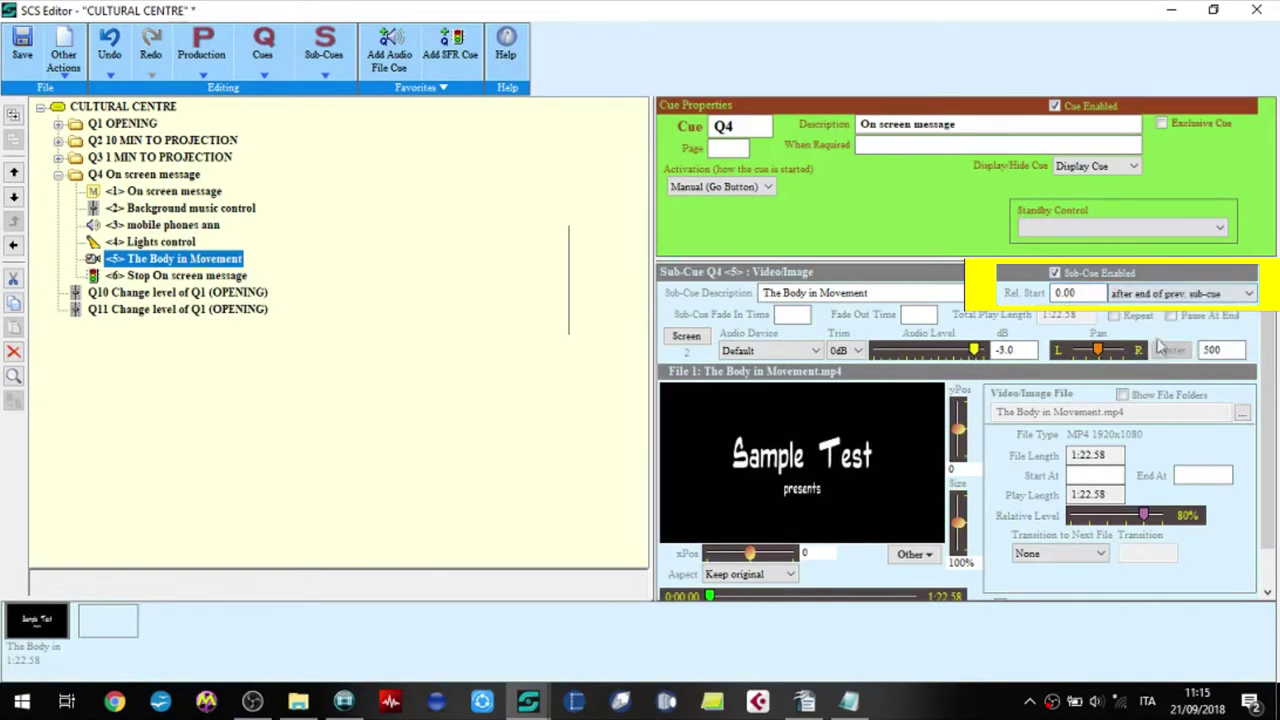
Set Q4's Stop On screen message sub-cue to start 1 second after the end of the previous sub-cue.
click(228, 276)
text(1)
click(1160, 293)
click(1168, 350)
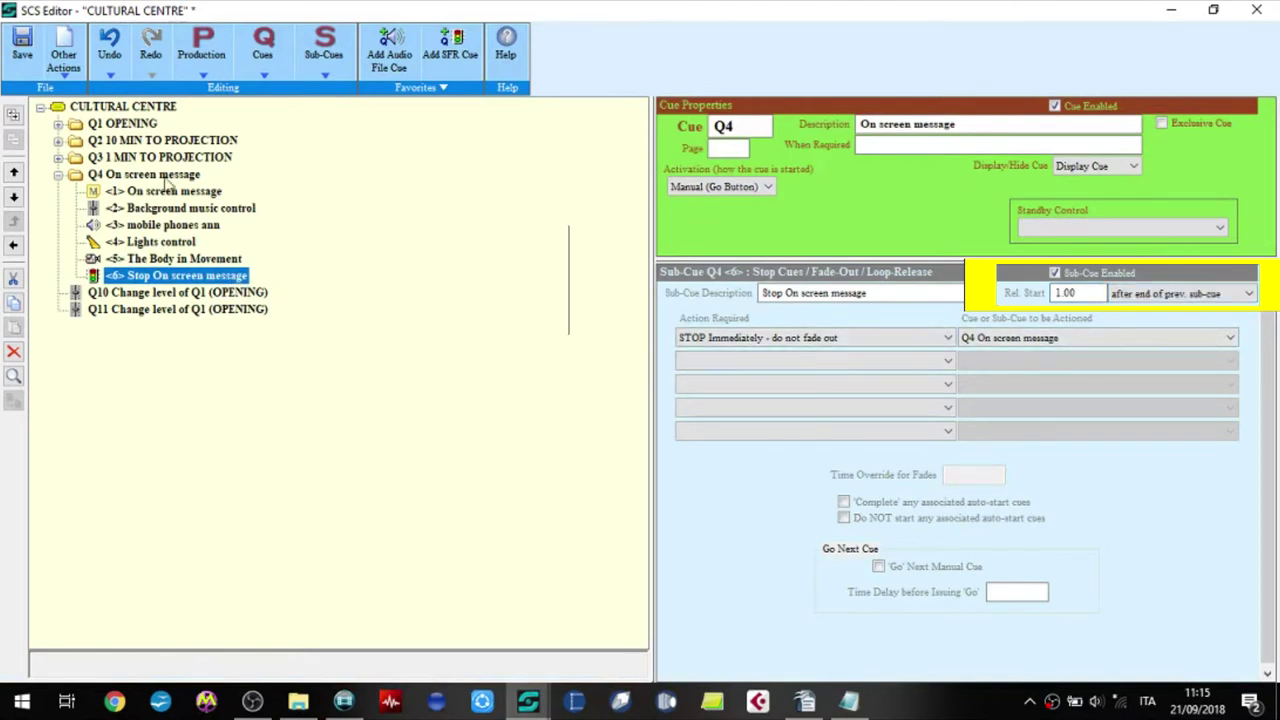
Make cue Q4 time-based with a SUMMER time of day and change its description to "PROJECTION STARTS".
click(166, 176)
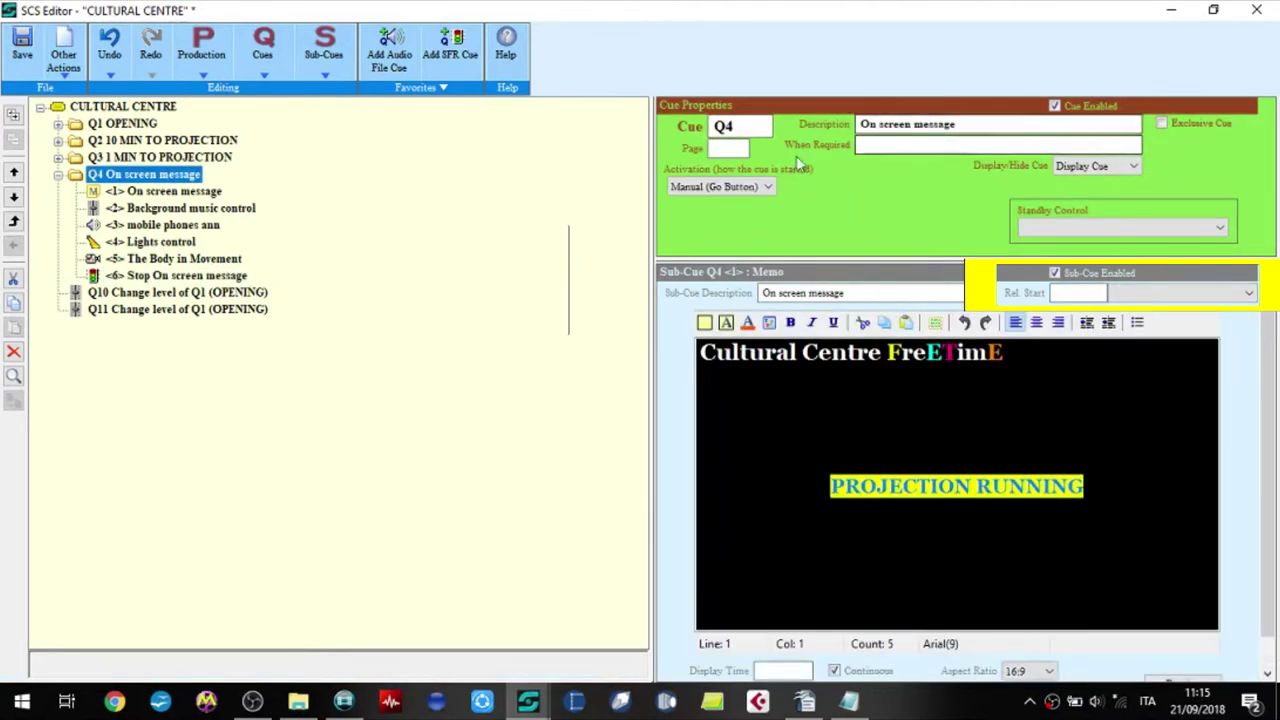
click(745, 187)
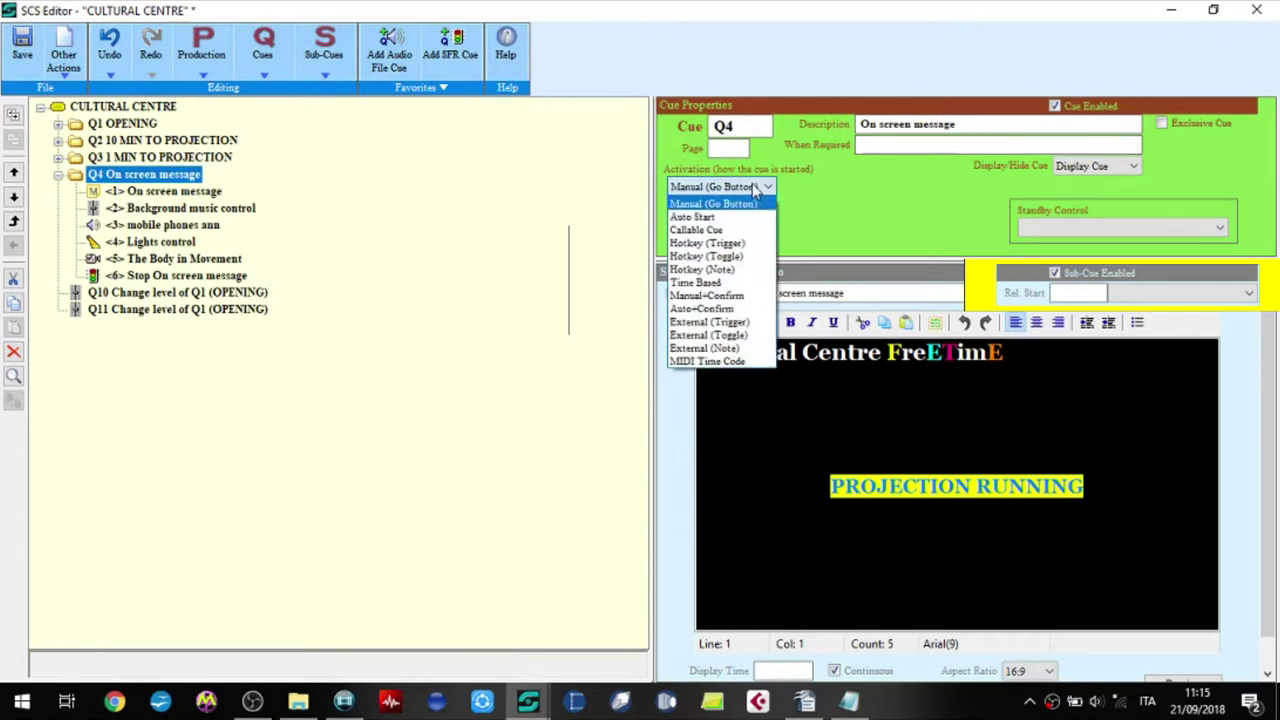
click(722, 282)
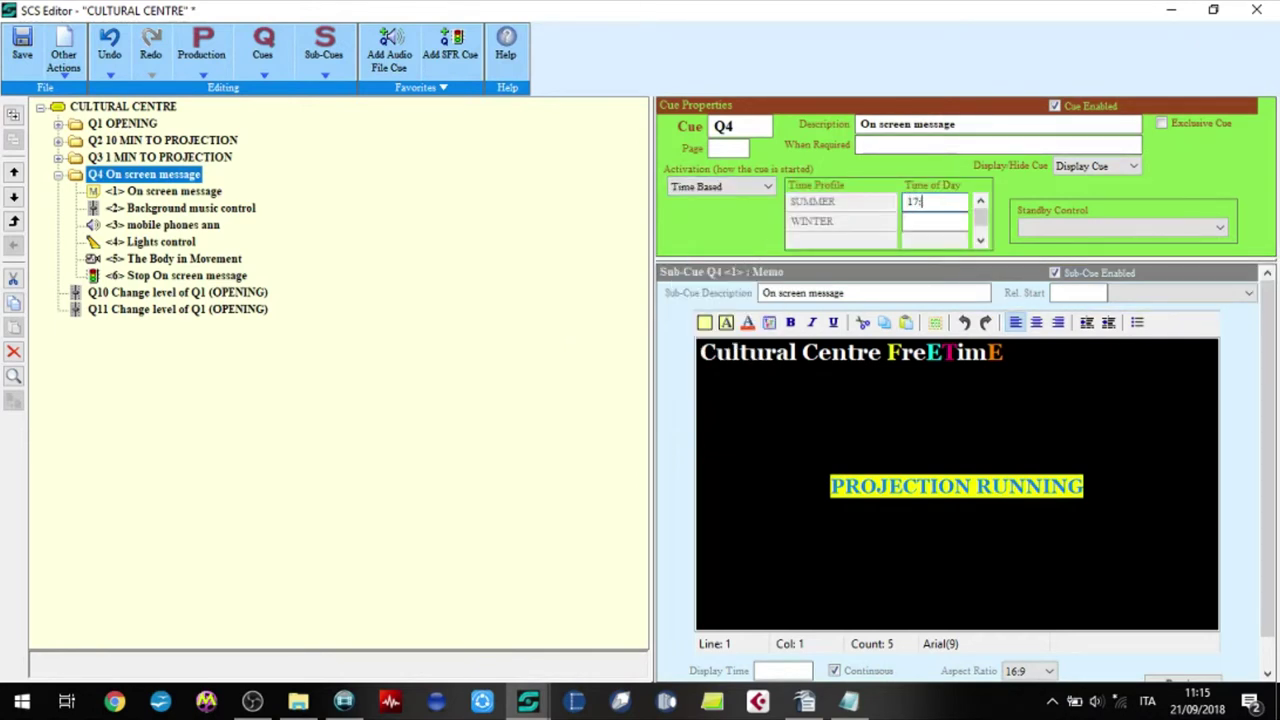
click(969, 125)
text(PROJECTION STARTS)
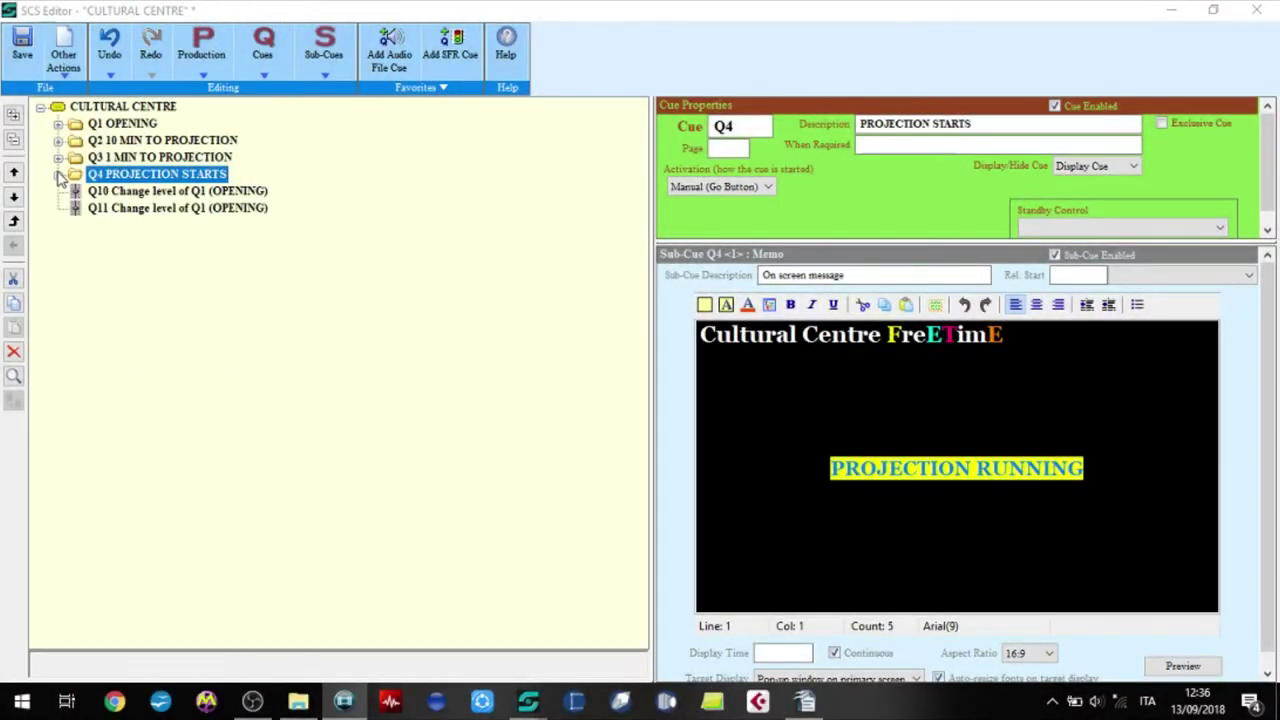
Copy Q4's On screen message sub-cue and paste it as a separate cue directly after Q4.
click(59, 175)
click(130, 192)
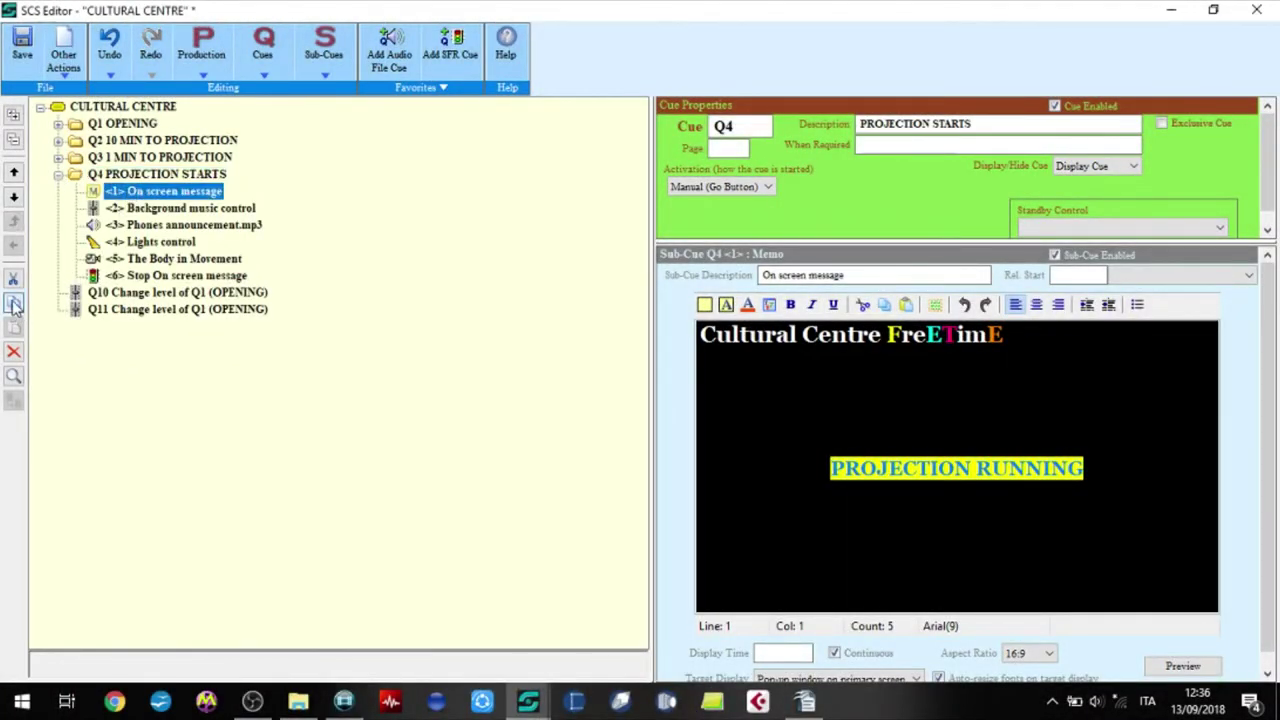
click(14, 302)
click(59, 175)
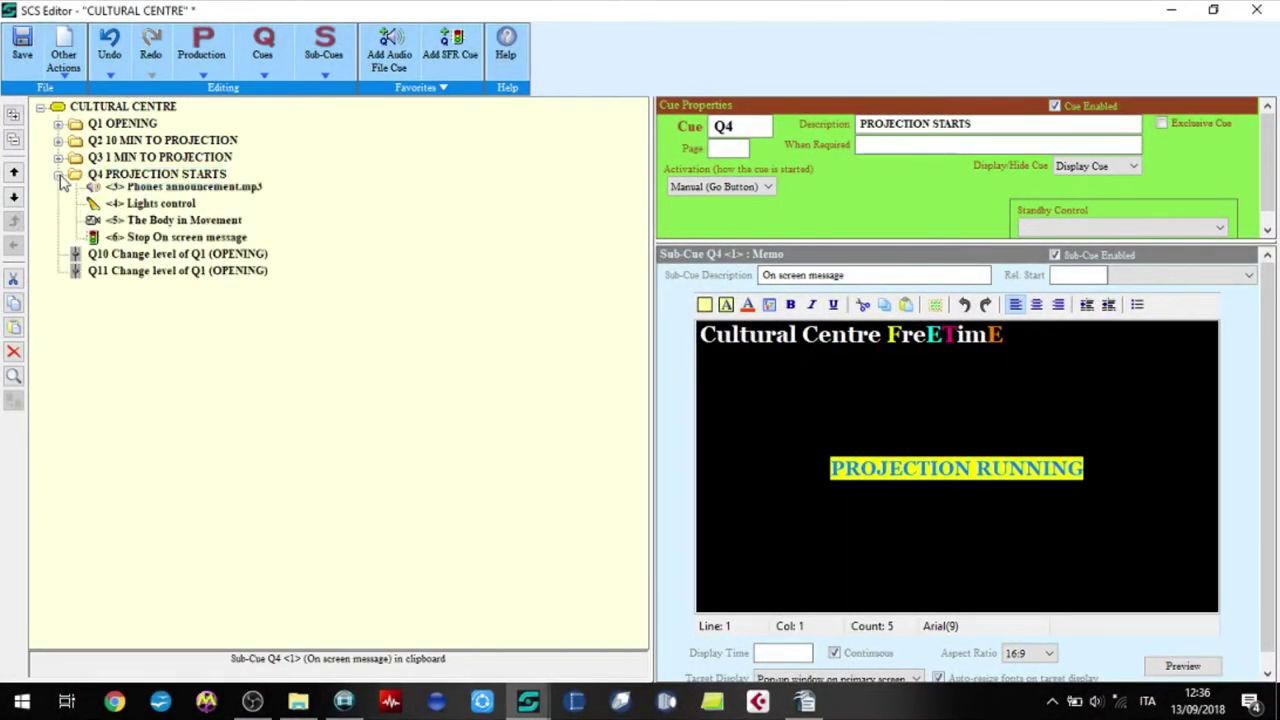
click(14, 327)
click(14, 245)
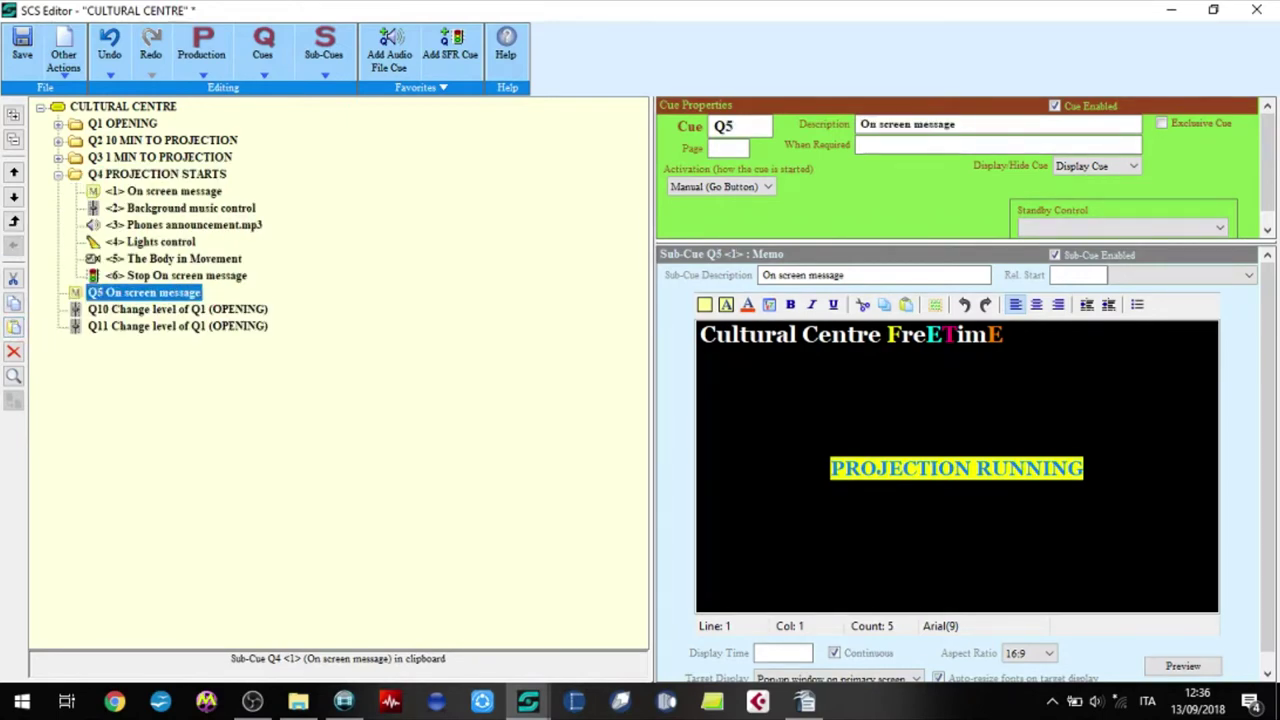
Replace the "PROJECTION RUNNING" text in Q5's memo with "Projection is now ended".
triple_click(820, 470)
text(Projection is now ended)
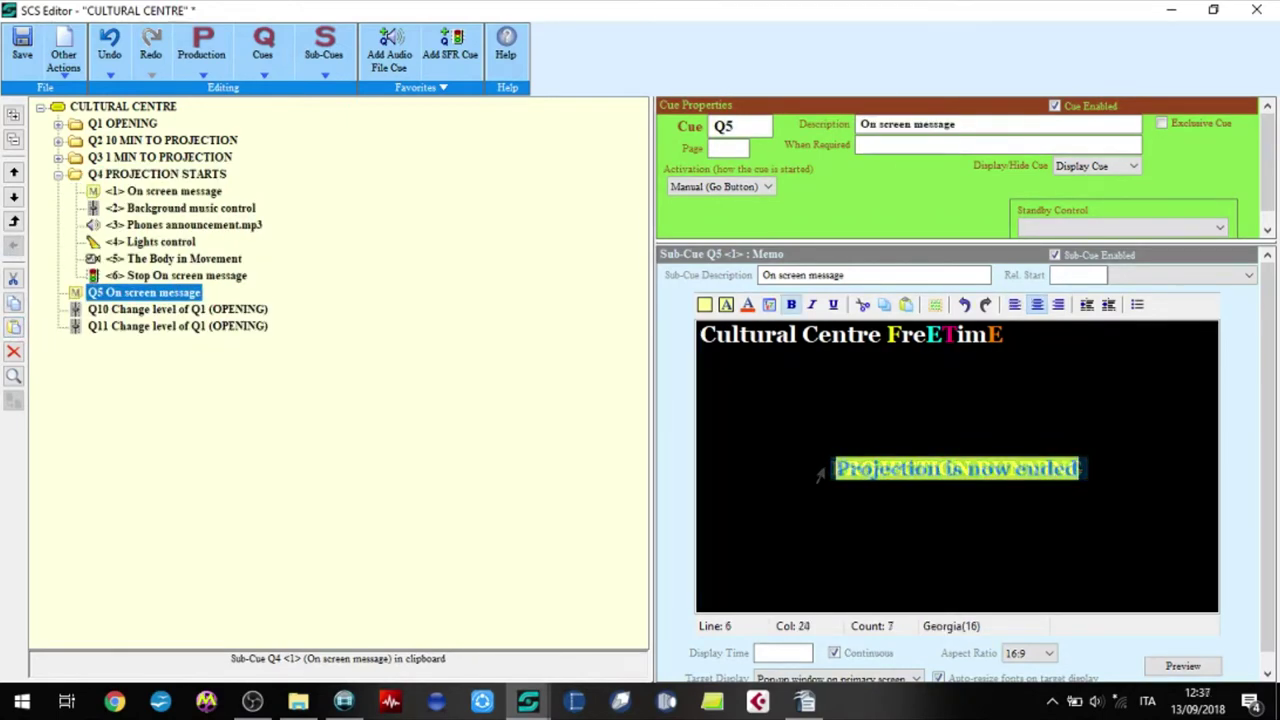
Copy Q4's Lights control sub-cue into Q5 after its On screen message and set CINEMA to 100.
click(700, 442)
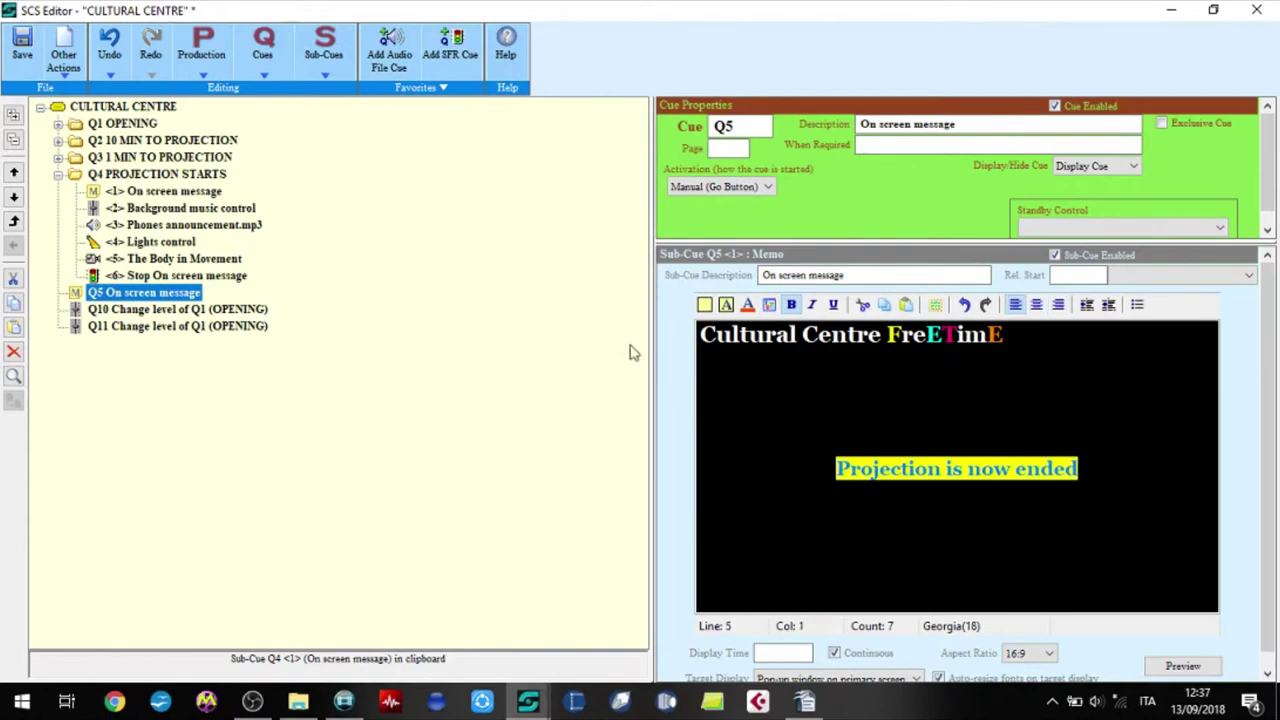
click(150, 241)
click(14, 302)
click(122, 292)
click(14, 327)
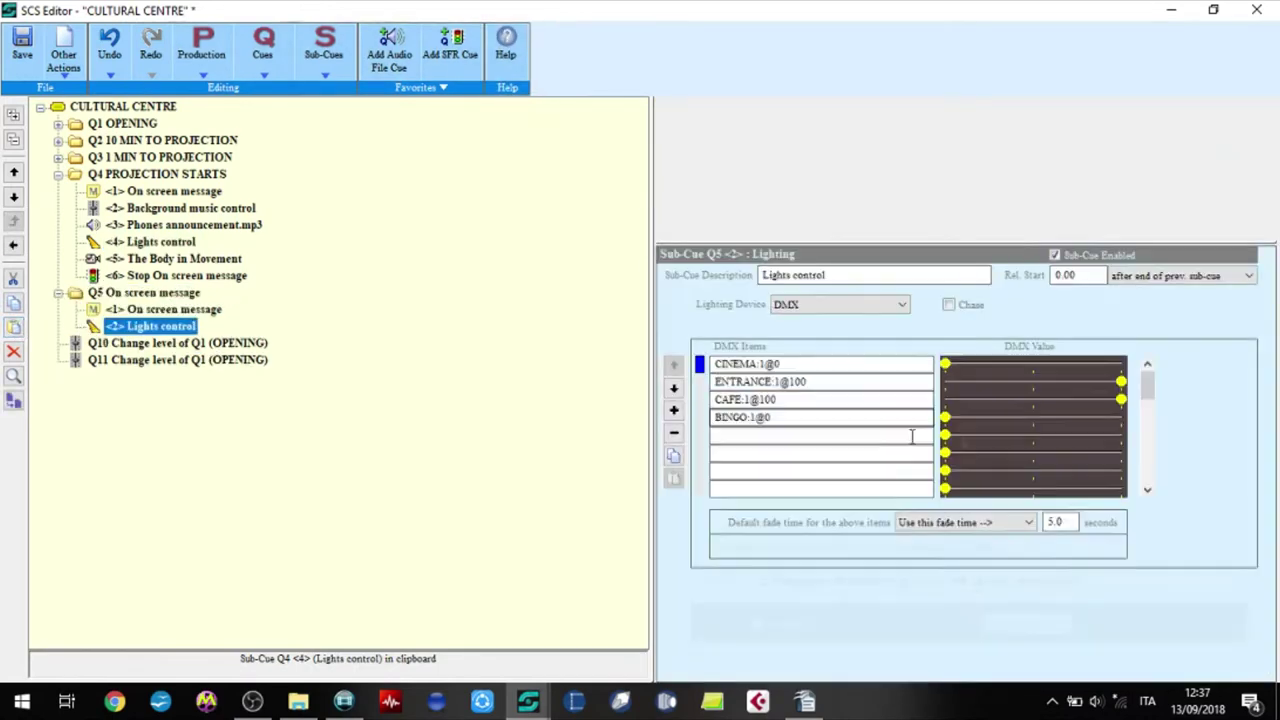
drag(945, 364, 1133, 361)
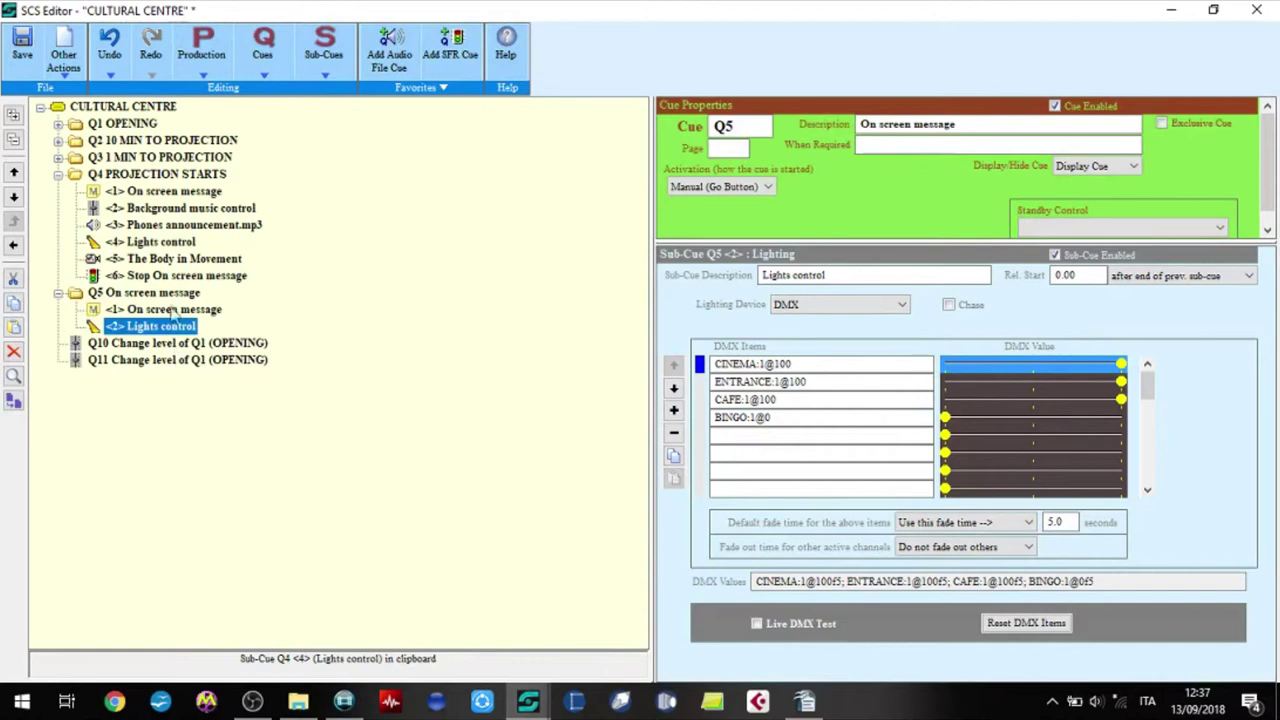
Copy Q4's Background music control sub-cue into Q5 after Lights control and set its Cinema level to -20.0 dB.
click(160, 209)
click(14, 302)
click(160, 328)
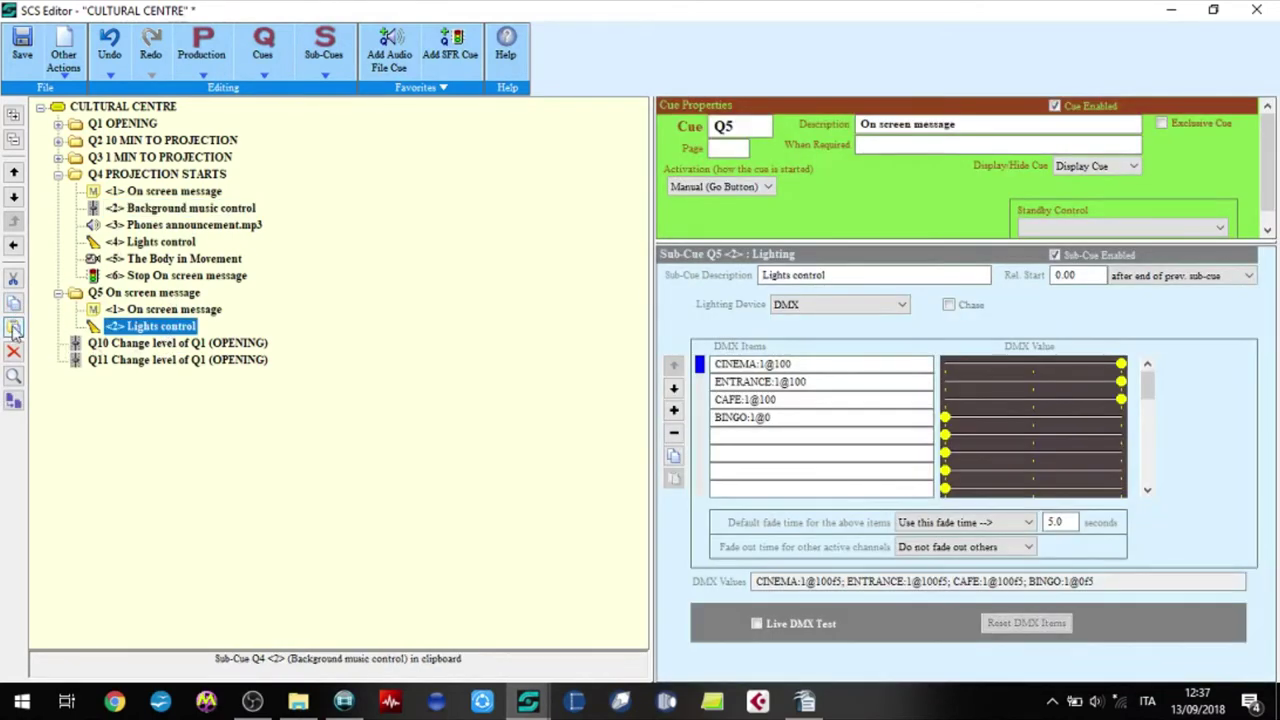
click(14, 327)
click(940, 453)
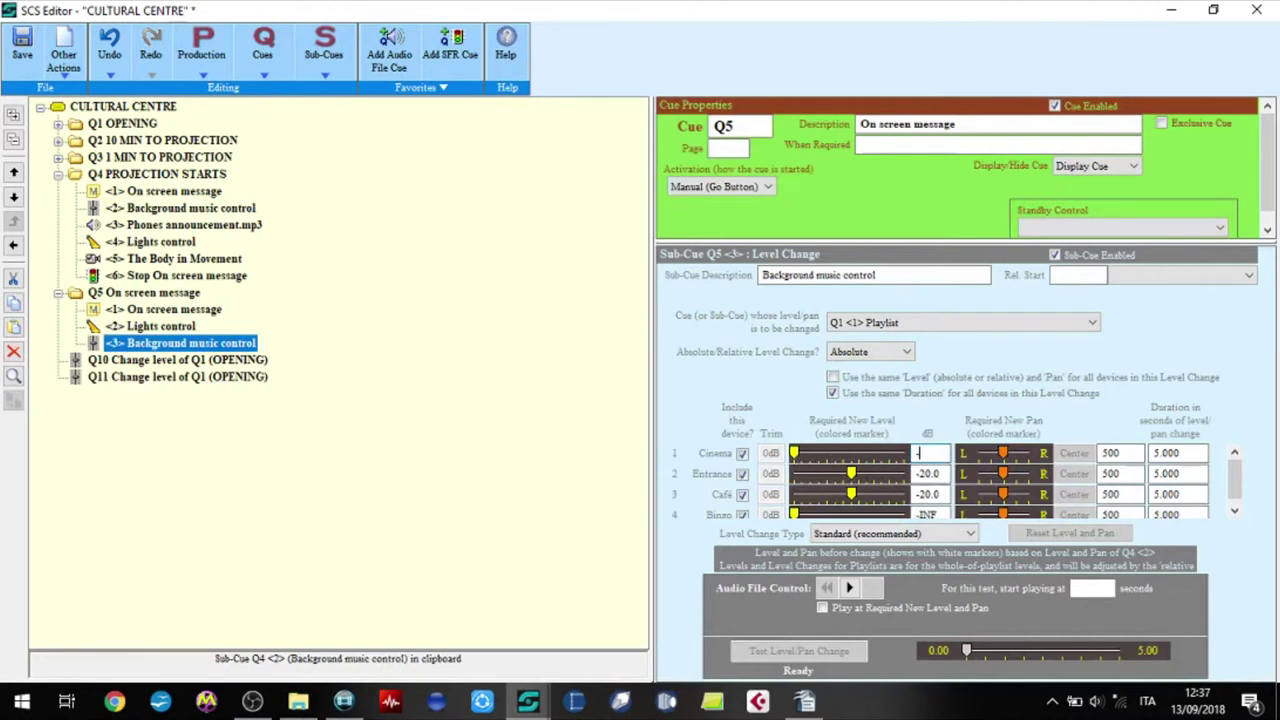
key(Tab)
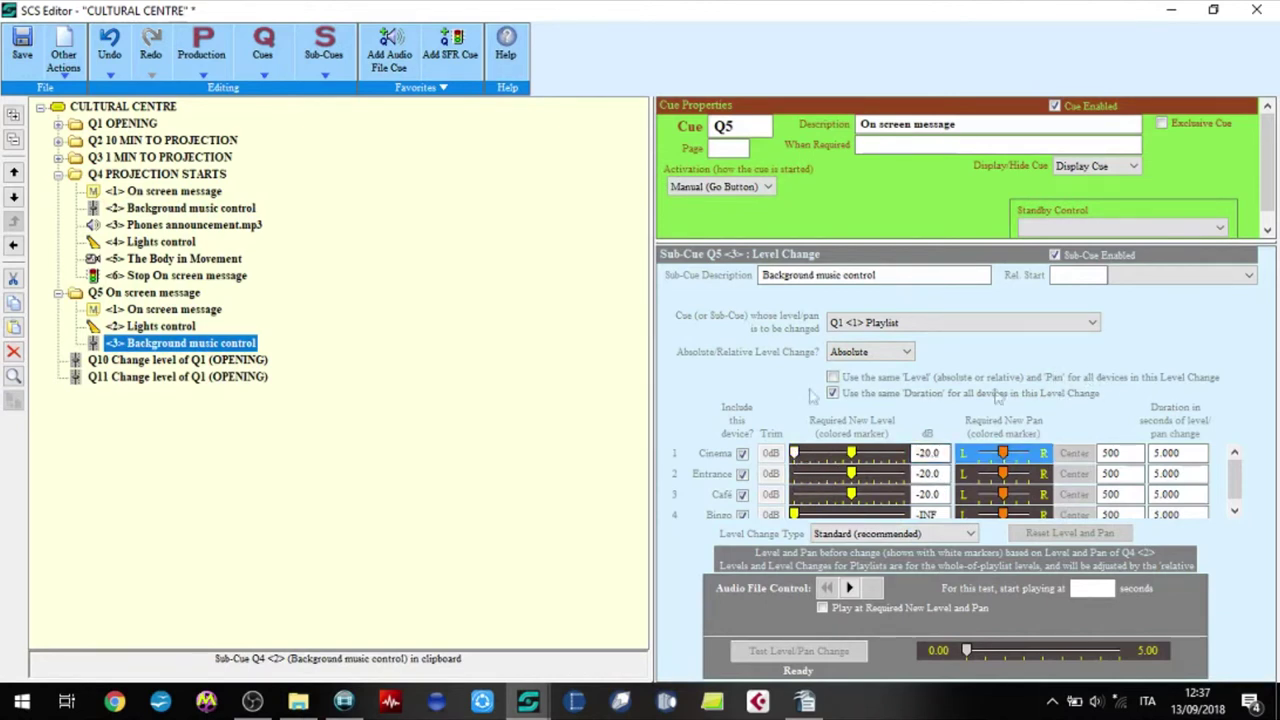
Clear the relative start time and its start mode on Q5's Lights control sub-cue.
click(175, 309)
click(175, 326)
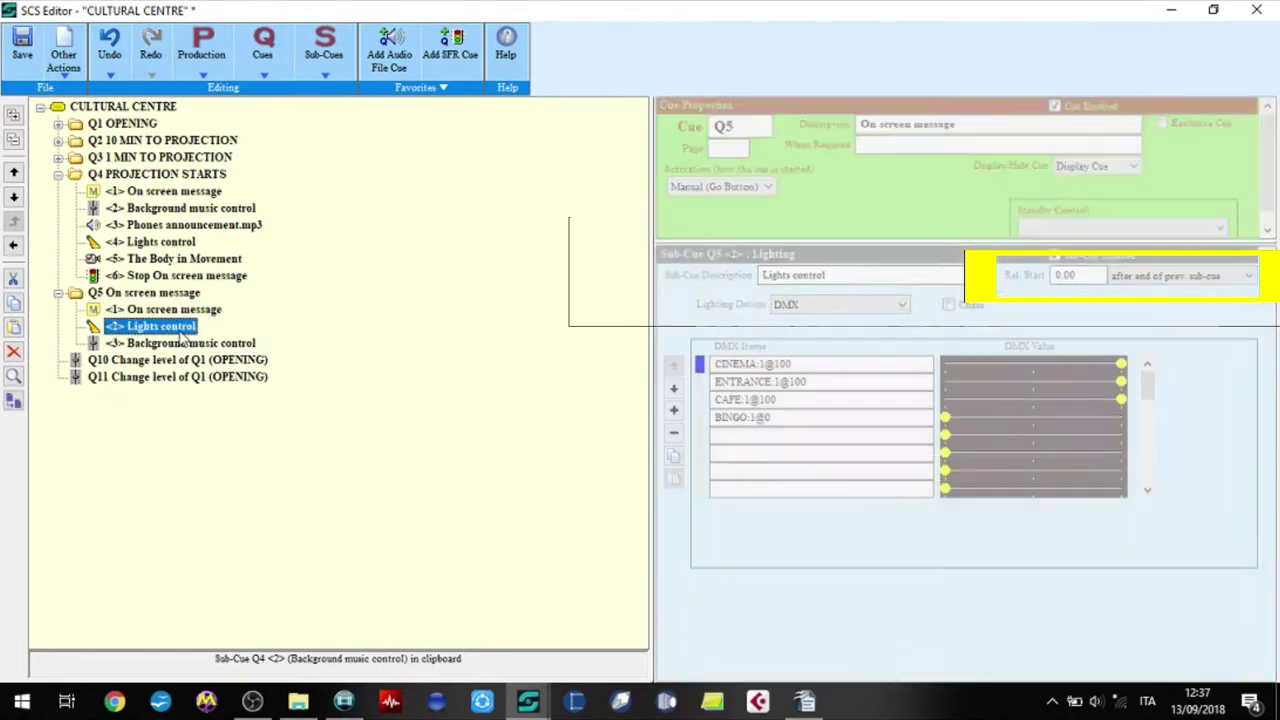
double_click(1075, 275)
key(BackSpace)
click(1180, 275)
click(1133, 307)
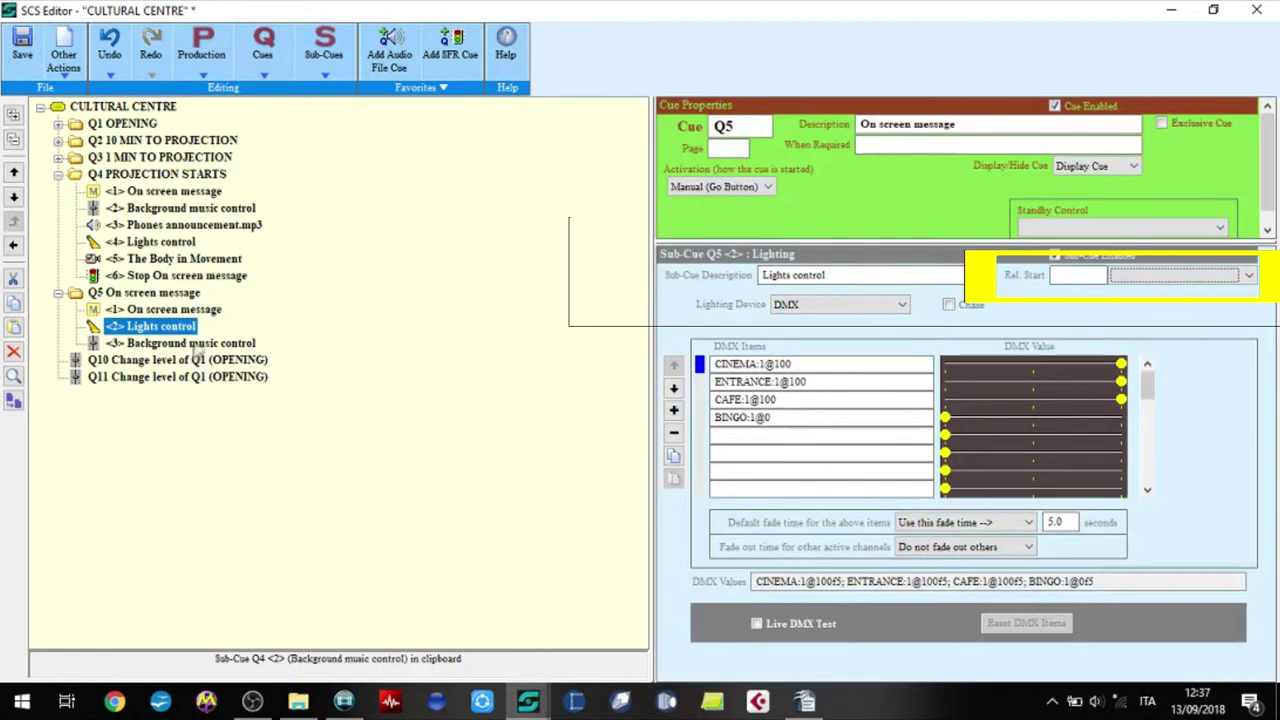
click(190, 343)
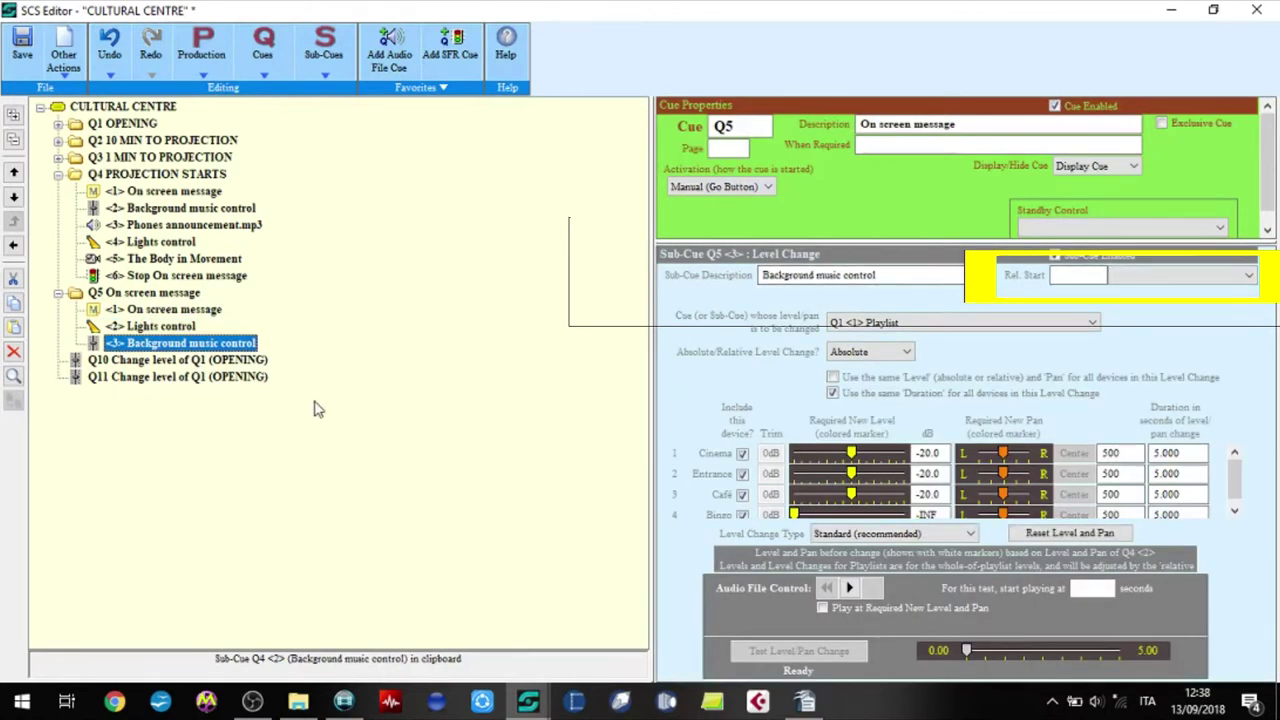
Set cue Q5 to Auto Start and change its description to "END OF PROJECTION".
click(155, 293)
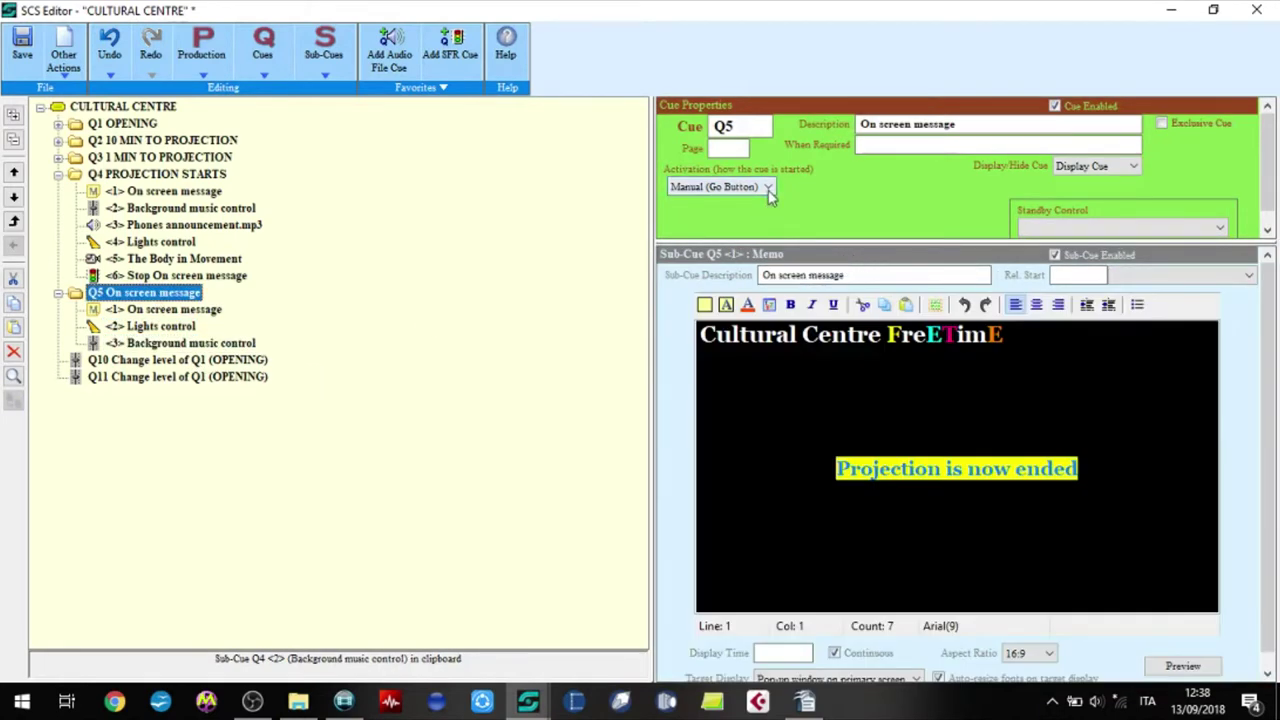
click(767, 187)
click(757, 218)
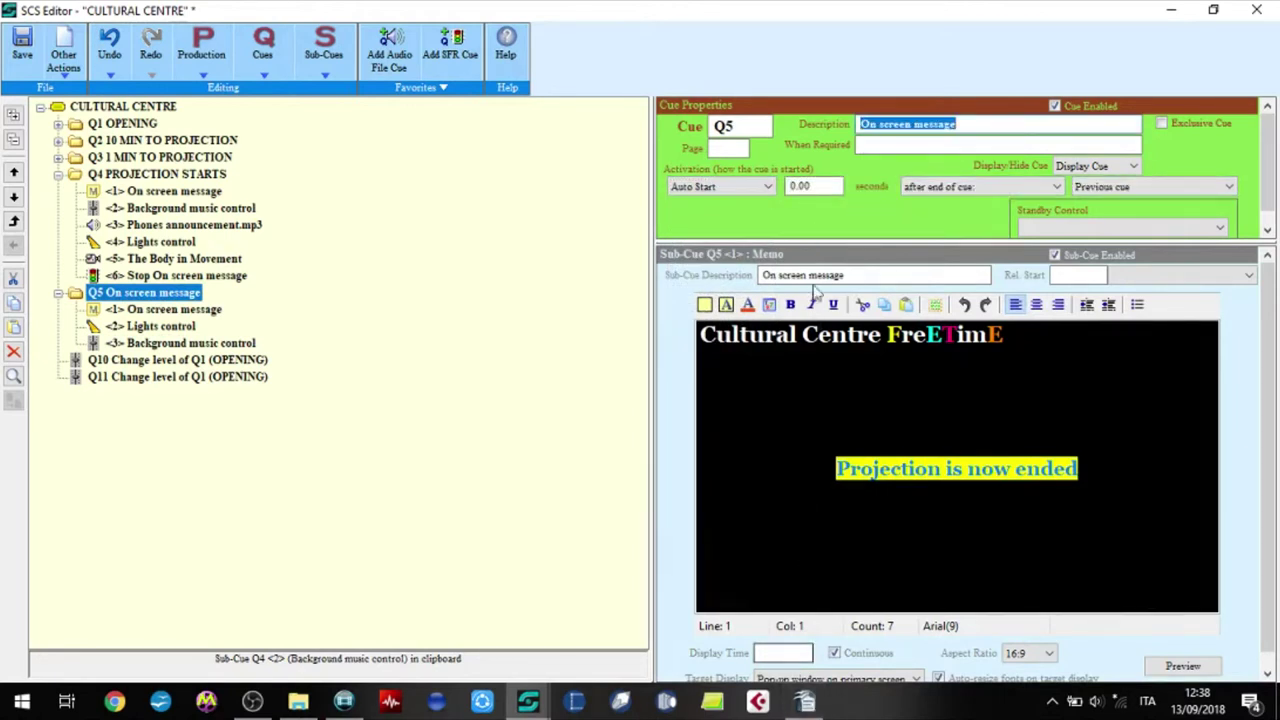
text(END OF)
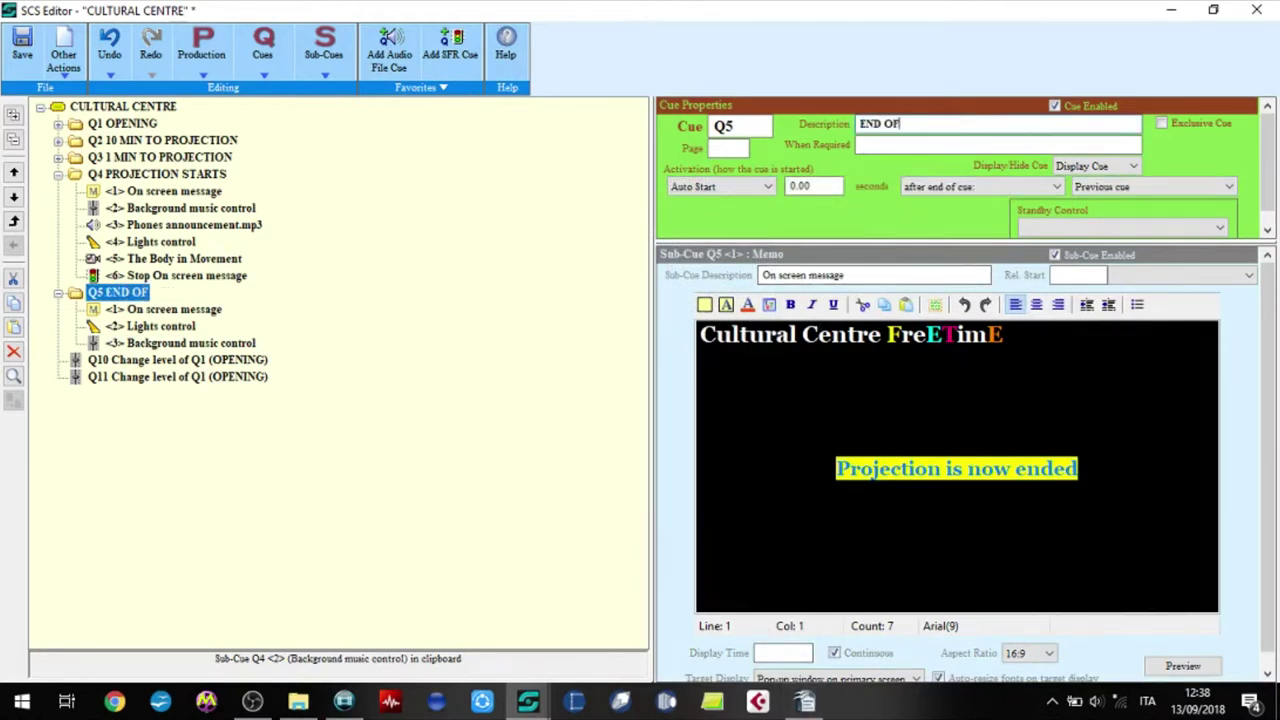
text( PROJEC)
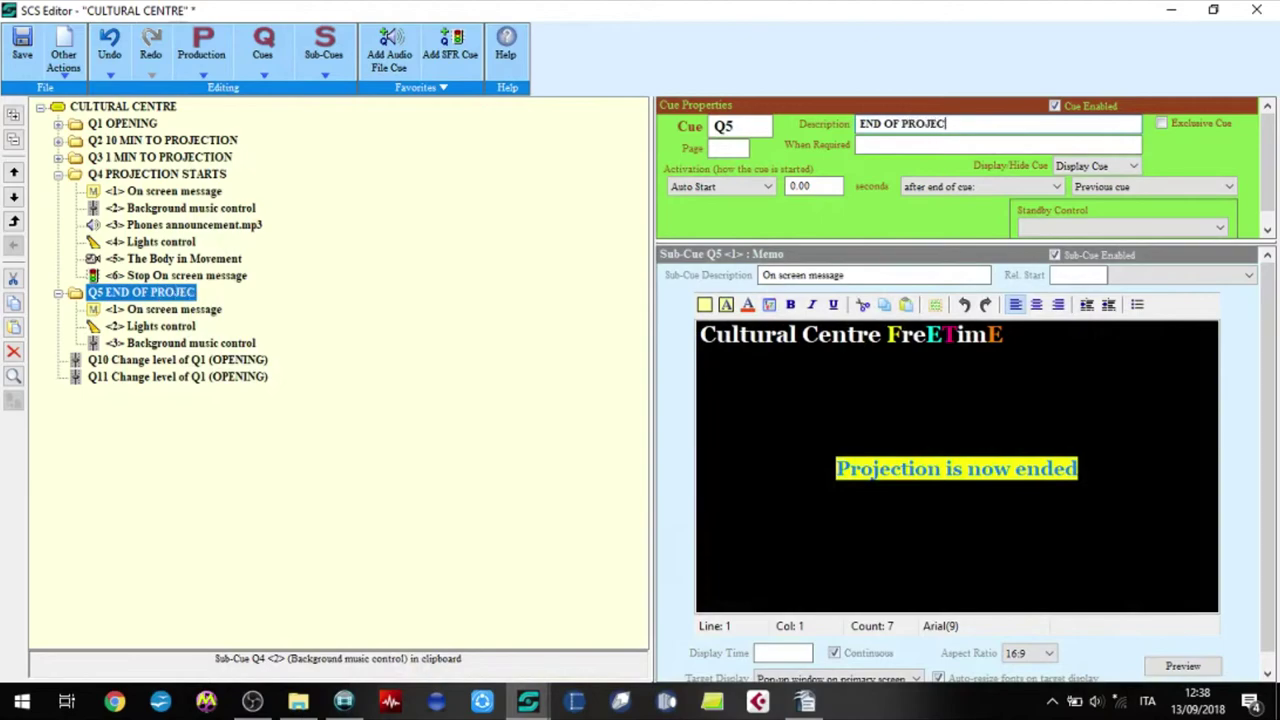
text(TION)
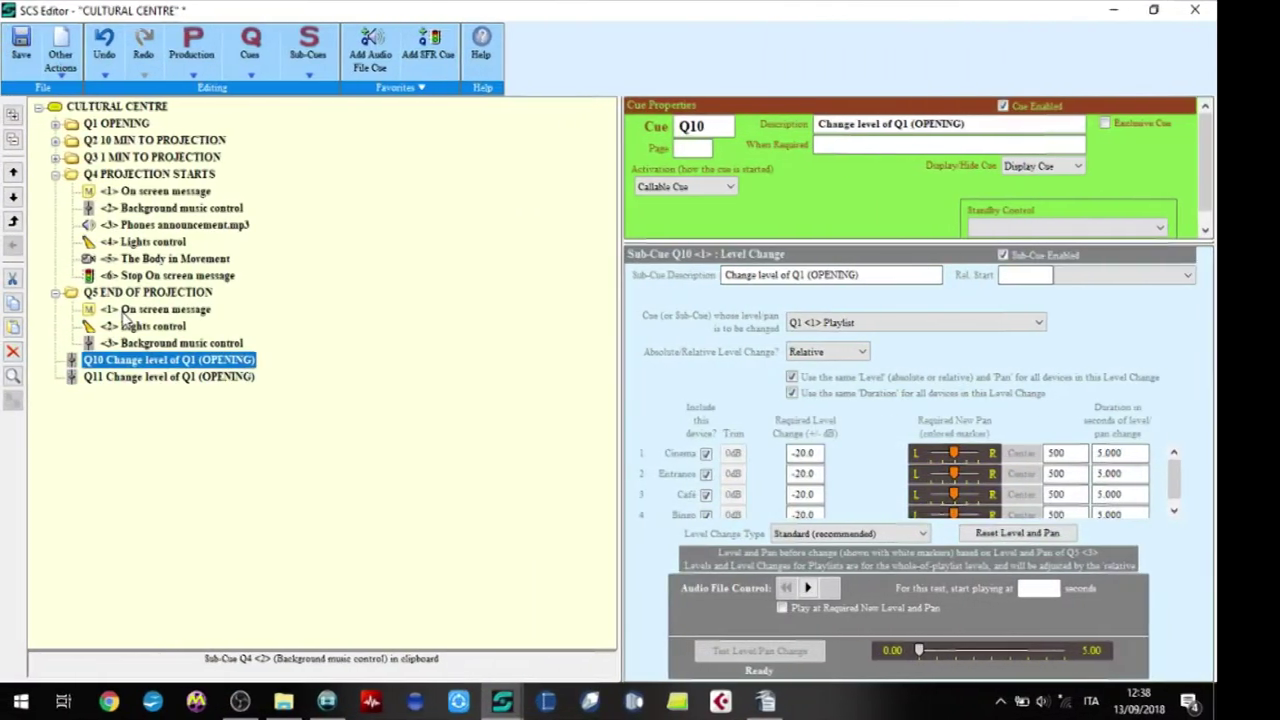
Copy Q5's On screen message sub-cue and make the copy a separate cue directly after Q5.
click(165, 310)
click(14, 305)
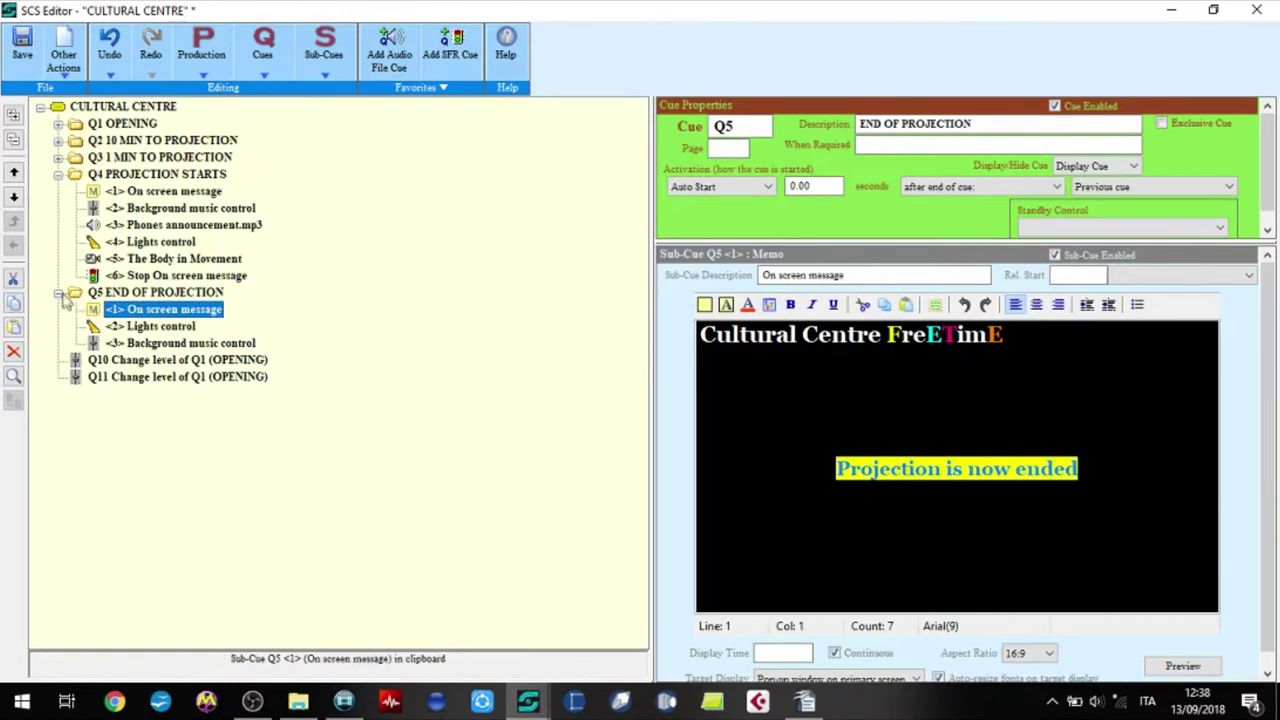
click(58, 292)
click(16, 329)
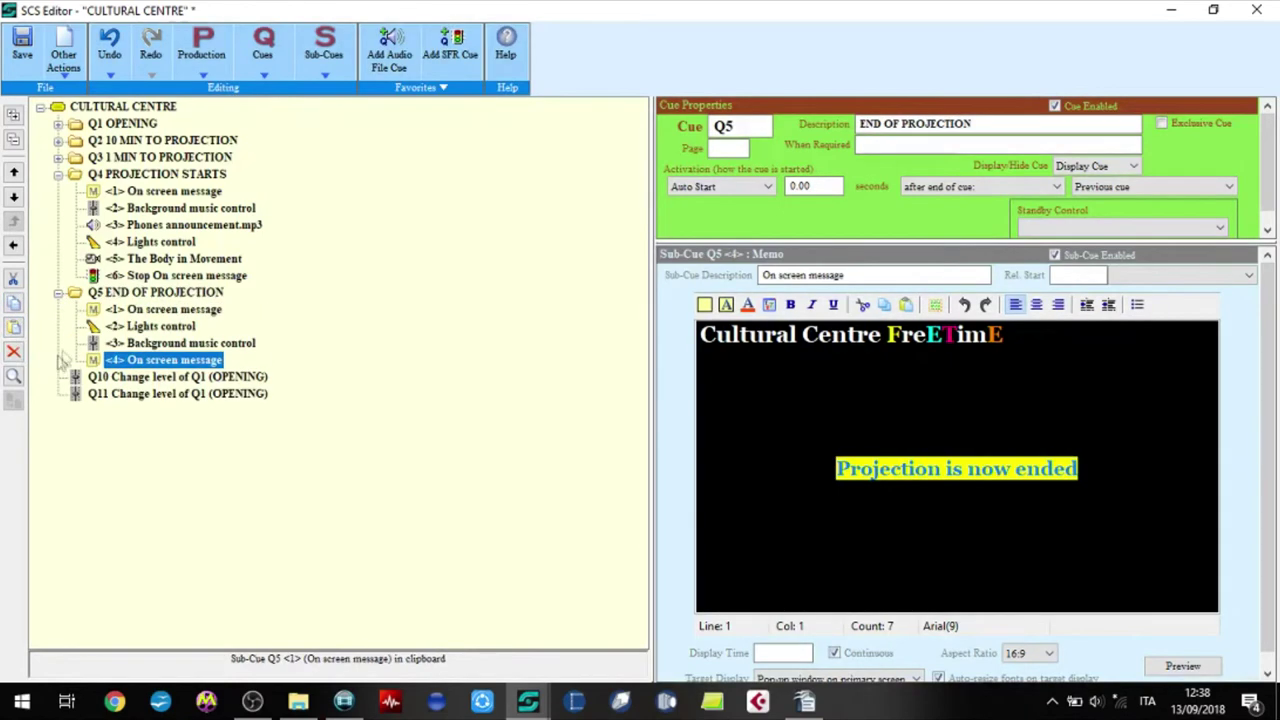
click(14, 246)
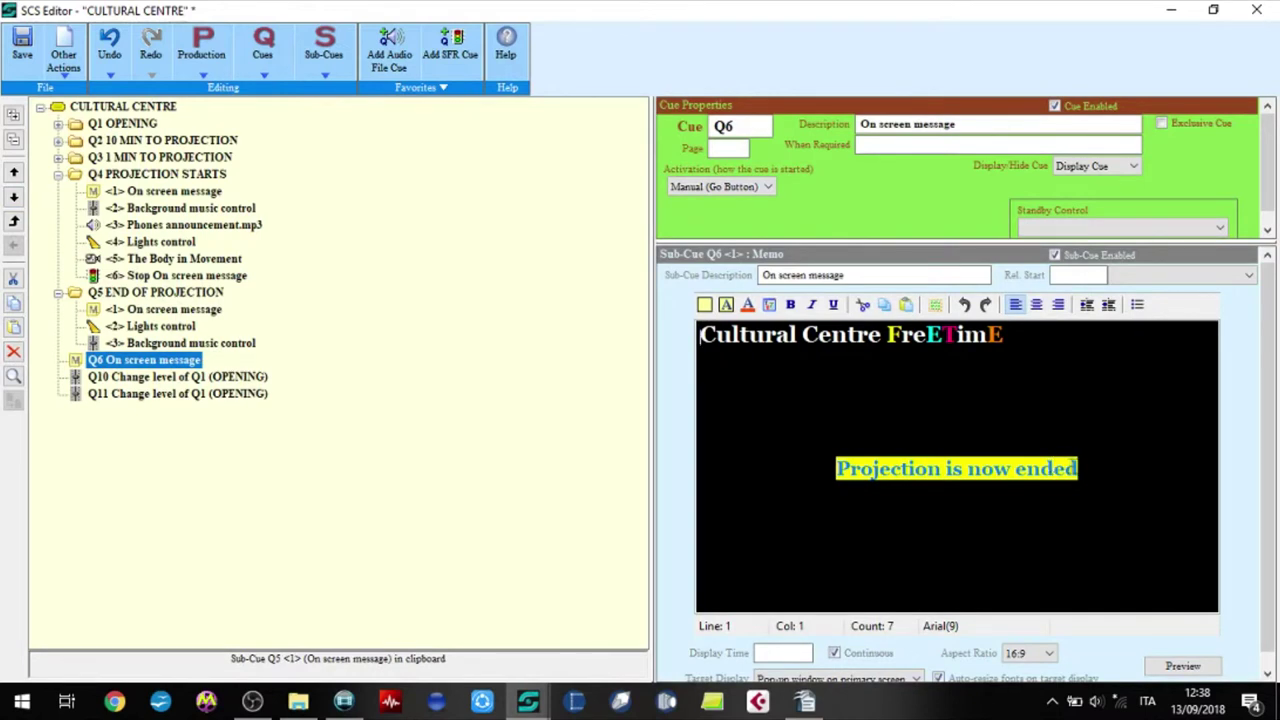
Replace the "Projection is now ended" text in Q6's memo with "Bingo draw at 18:15".
drag(836, 468, 1078, 468)
text(Bingo dr)
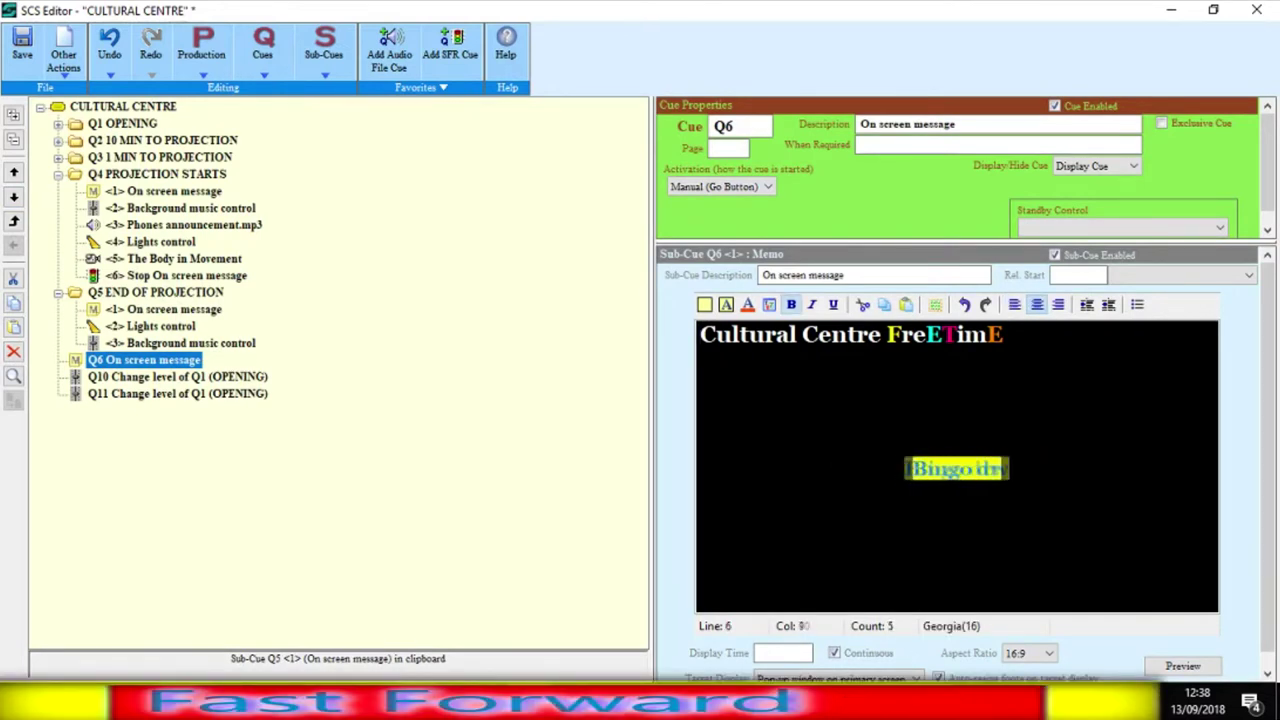
text(aw at 18:15)
Recolour the "Bingo draw at 18:15" line in Q6's memo as orange text without the yellow highlight.
key(shift+Home)
click(747, 304)
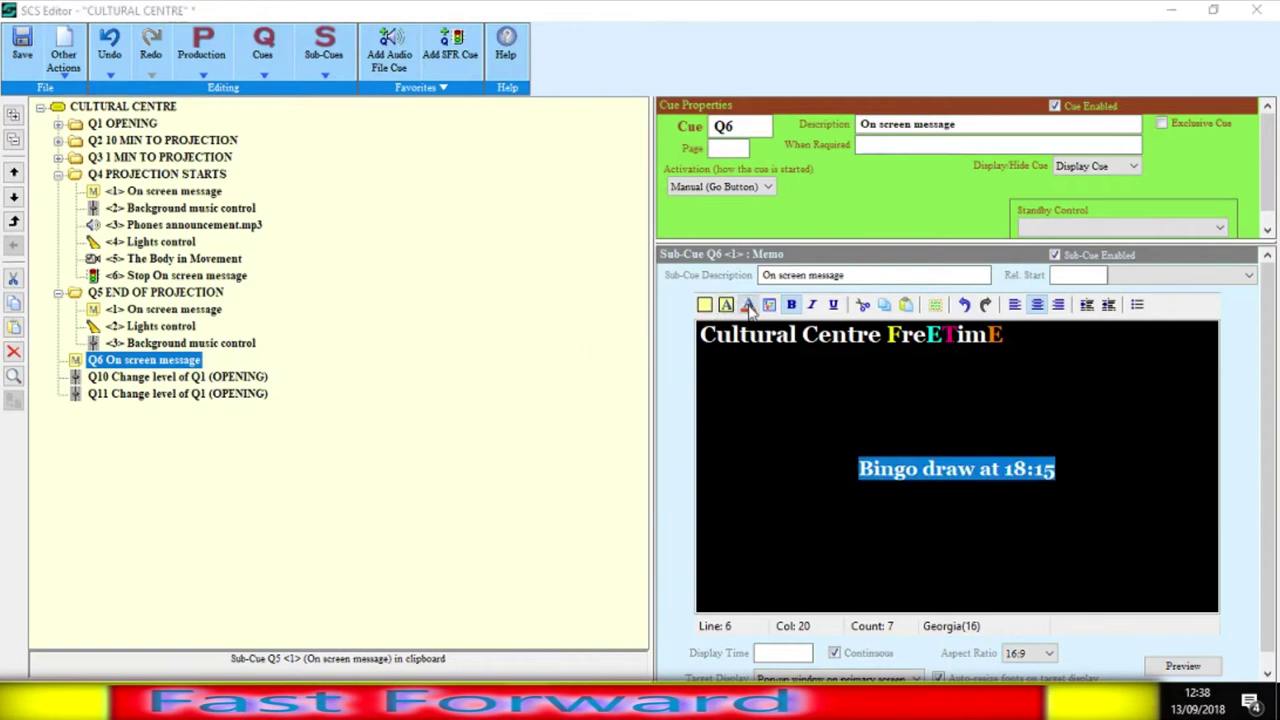
click(41, 311)
click(747, 306)
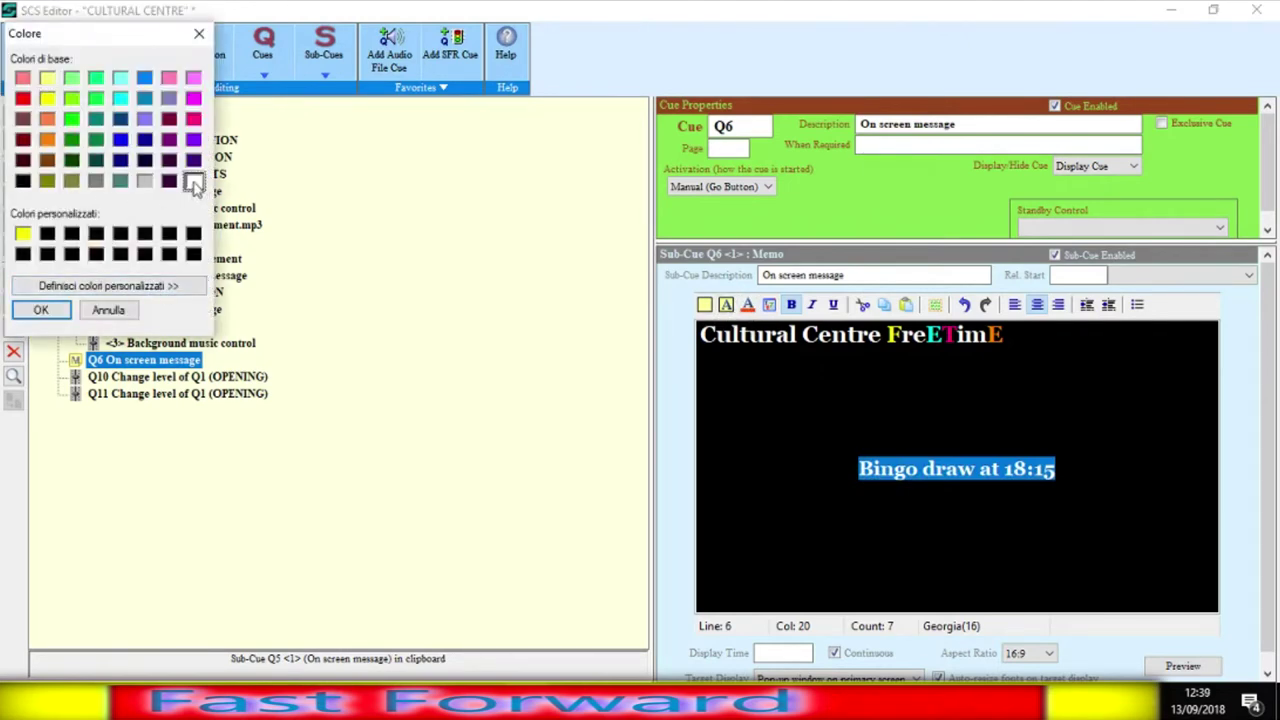
double_click(193, 180)
click(957, 490)
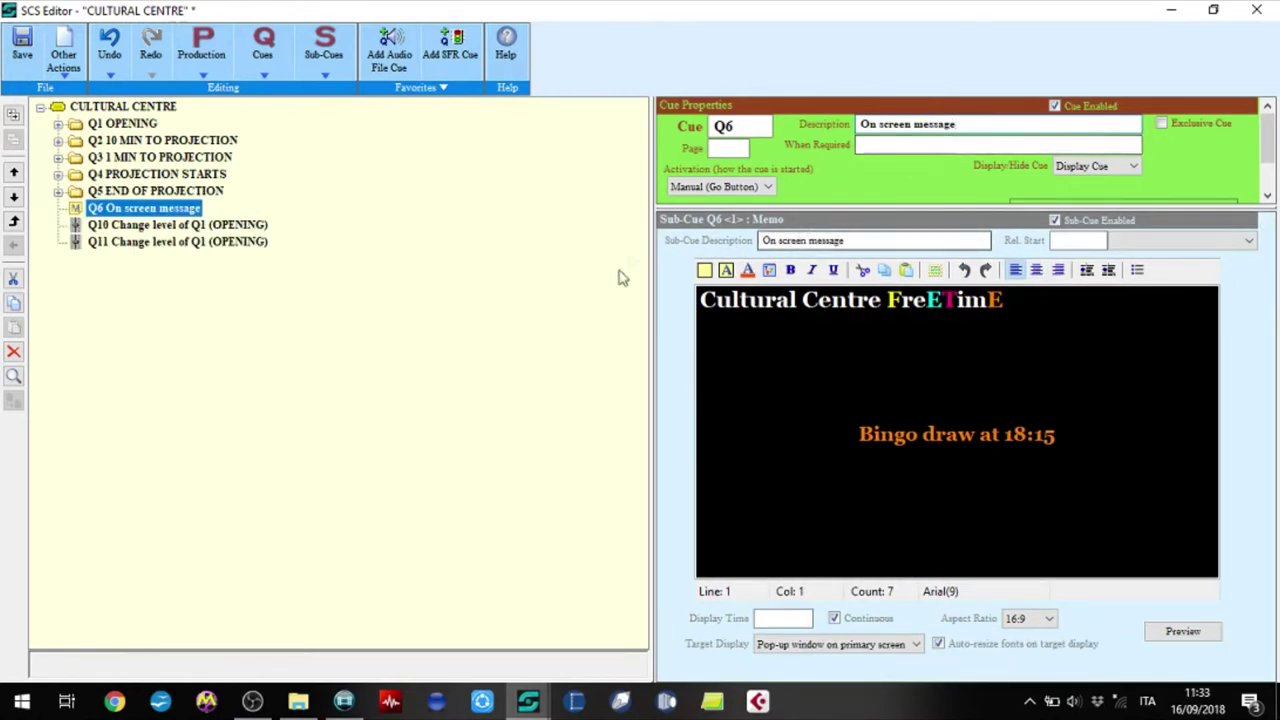
Add a Call Cue sub-cue to Q6 that calls Q10.
click(326, 74)
click(450, 343)
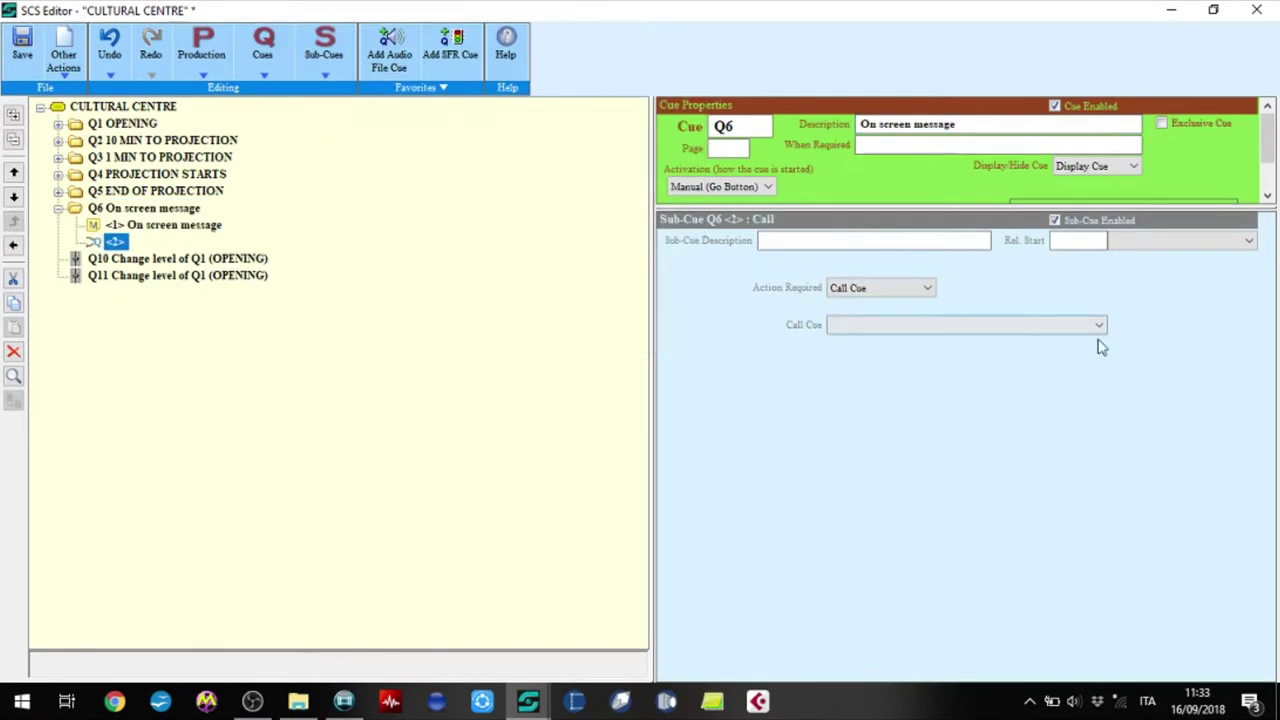
click(1102, 328)
click(1095, 345)
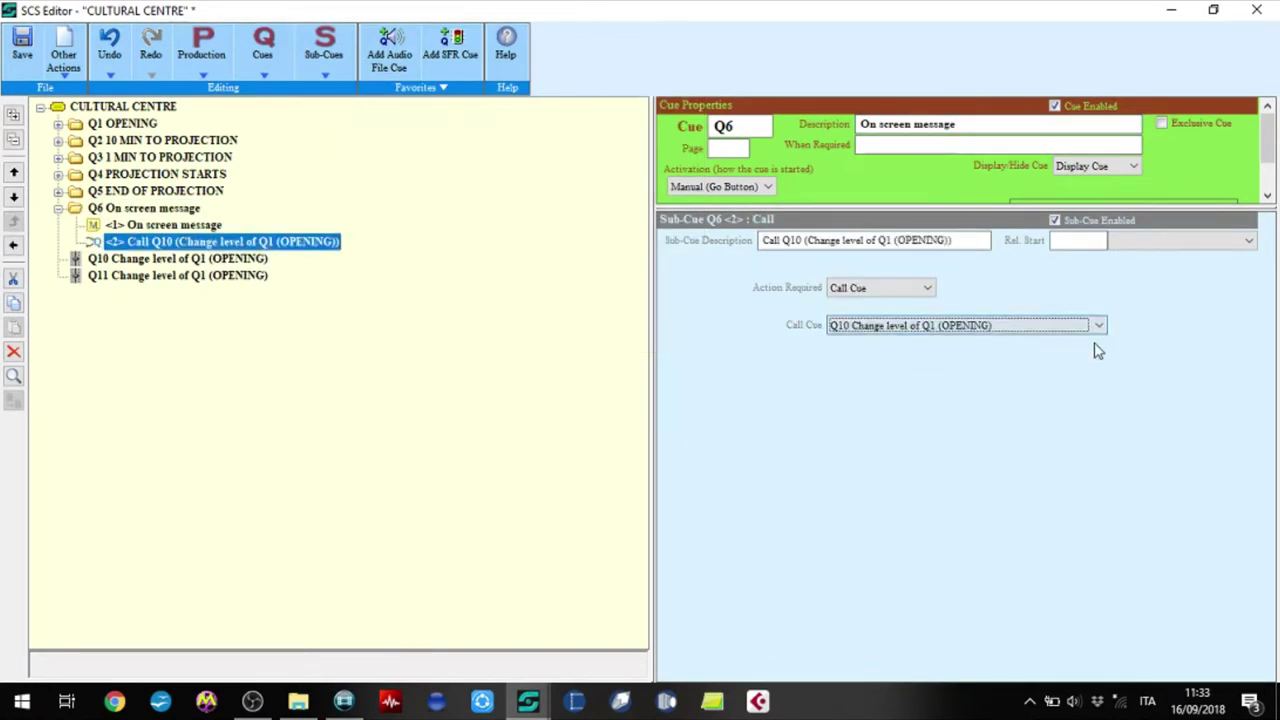
Add an audio file sub-cue to Q6 using bingo opening.mp3.
click(326, 76)
click(400, 89)
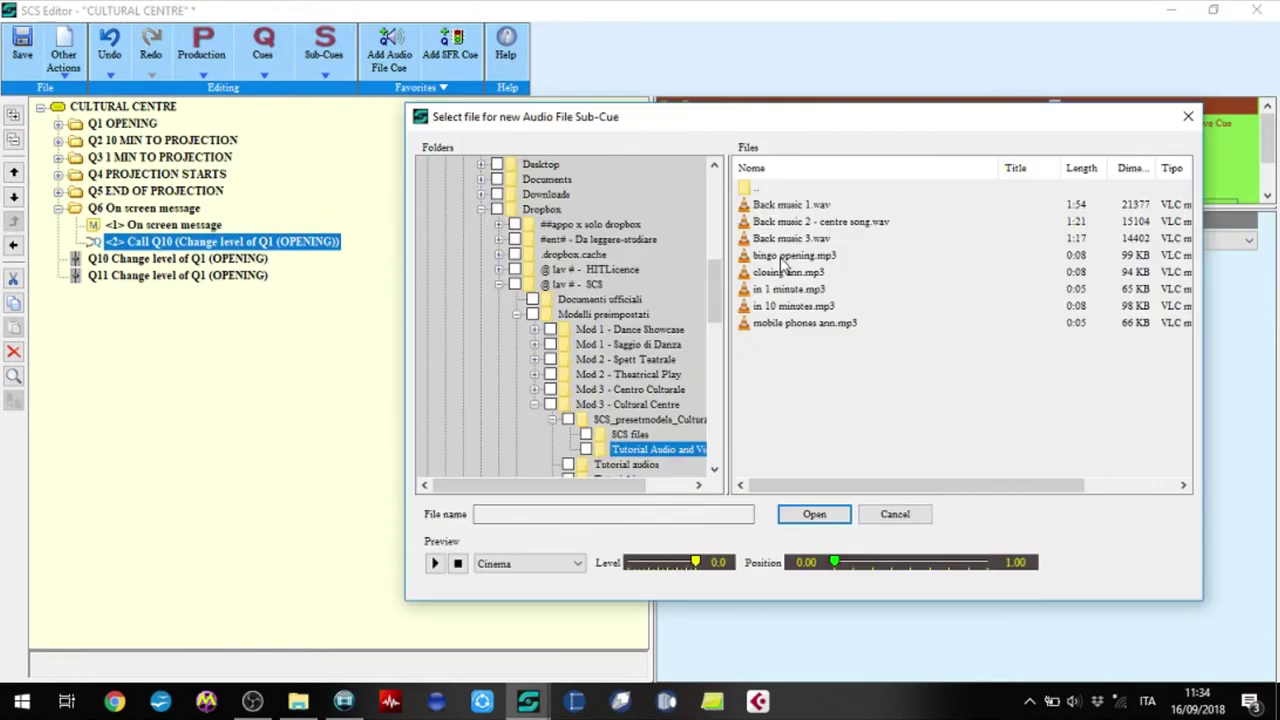
click(785, 256)
click(818, 515)
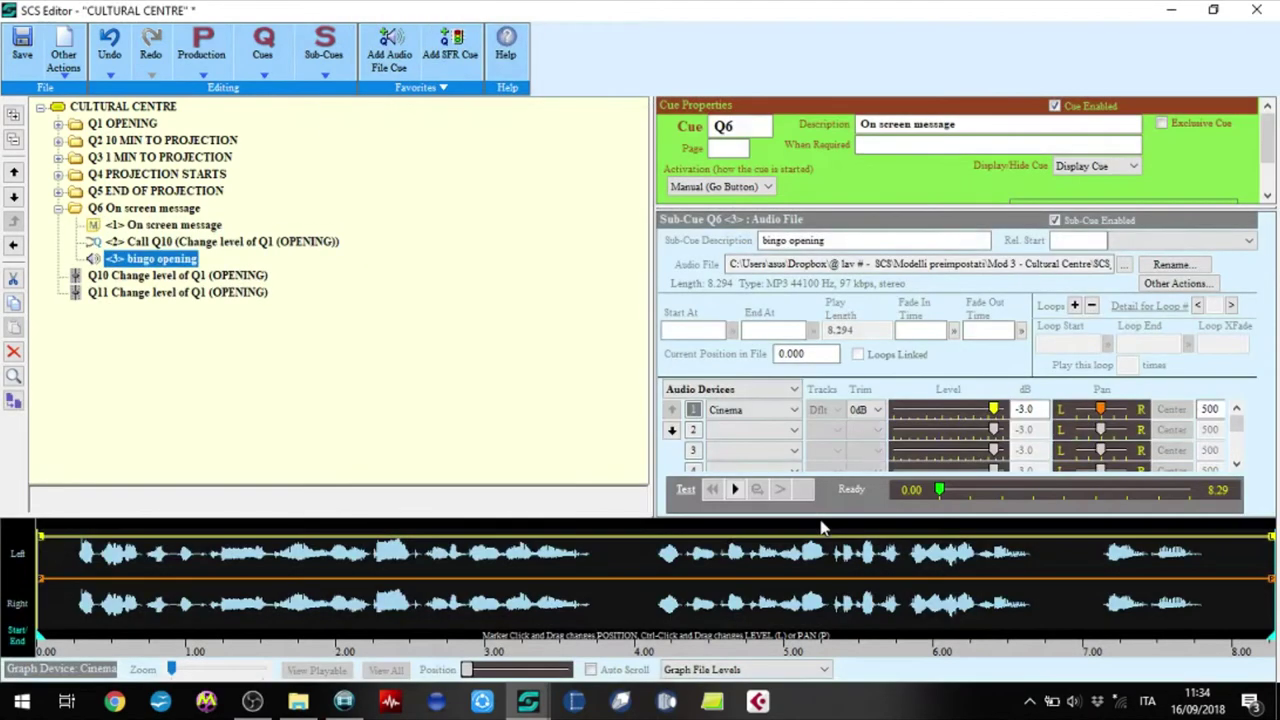
Add Entrance, Café and Bingo as audio devices of the bingo opening sub-cue and set the Cinema and Bingo levels to -INF.
click(792, 431)
click(735, 474)
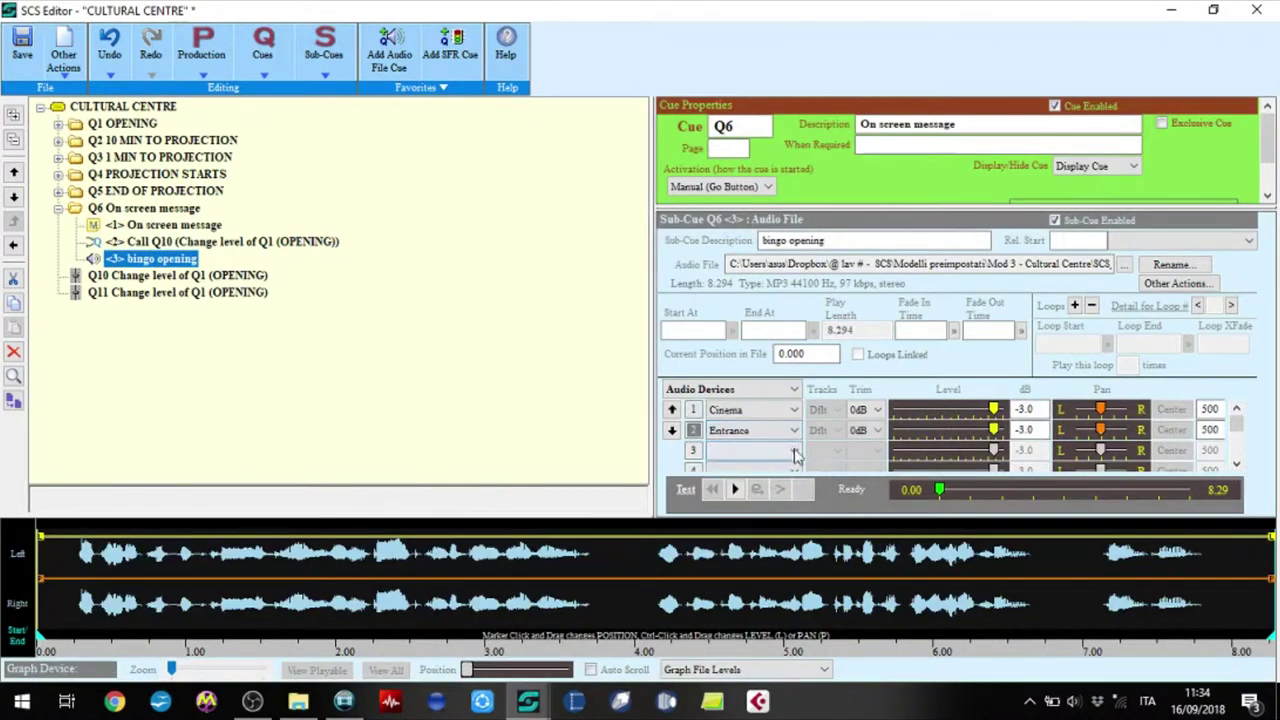
click(760, 451)
click(750, 512)
click(755, 468)
click(735, 540)
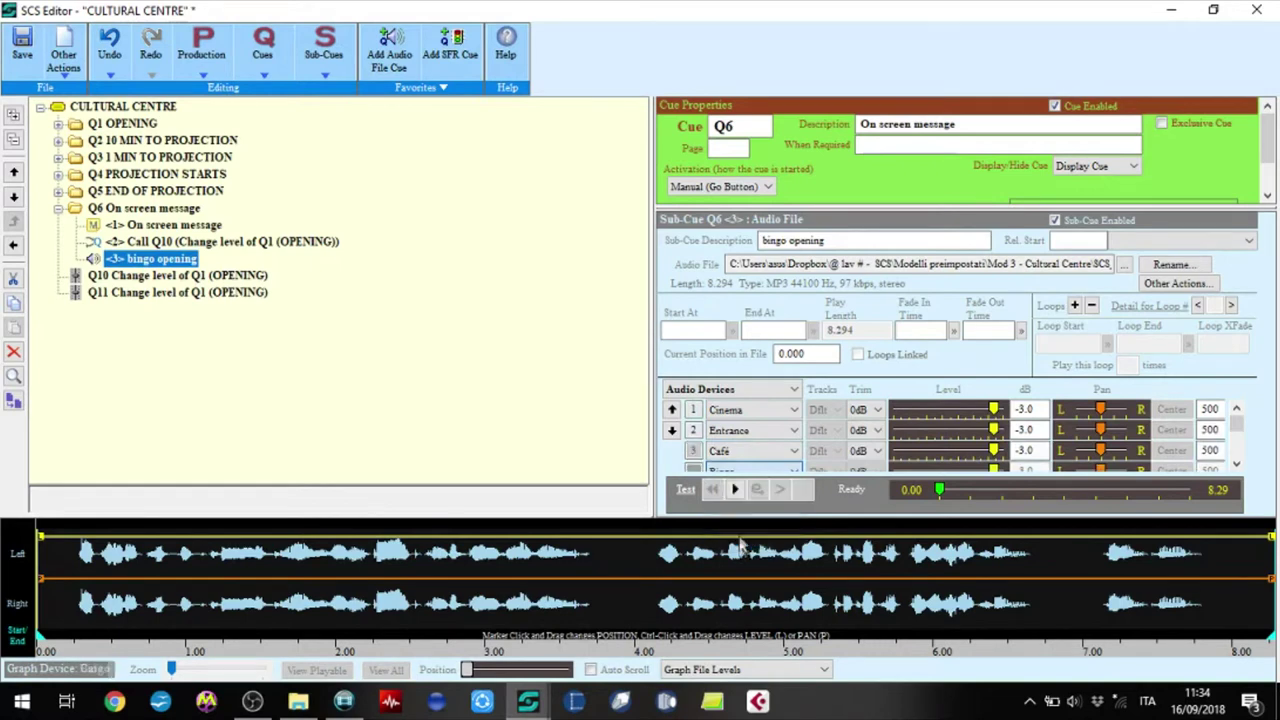
click(995, 470)
drag(995, 409, 873, 403)
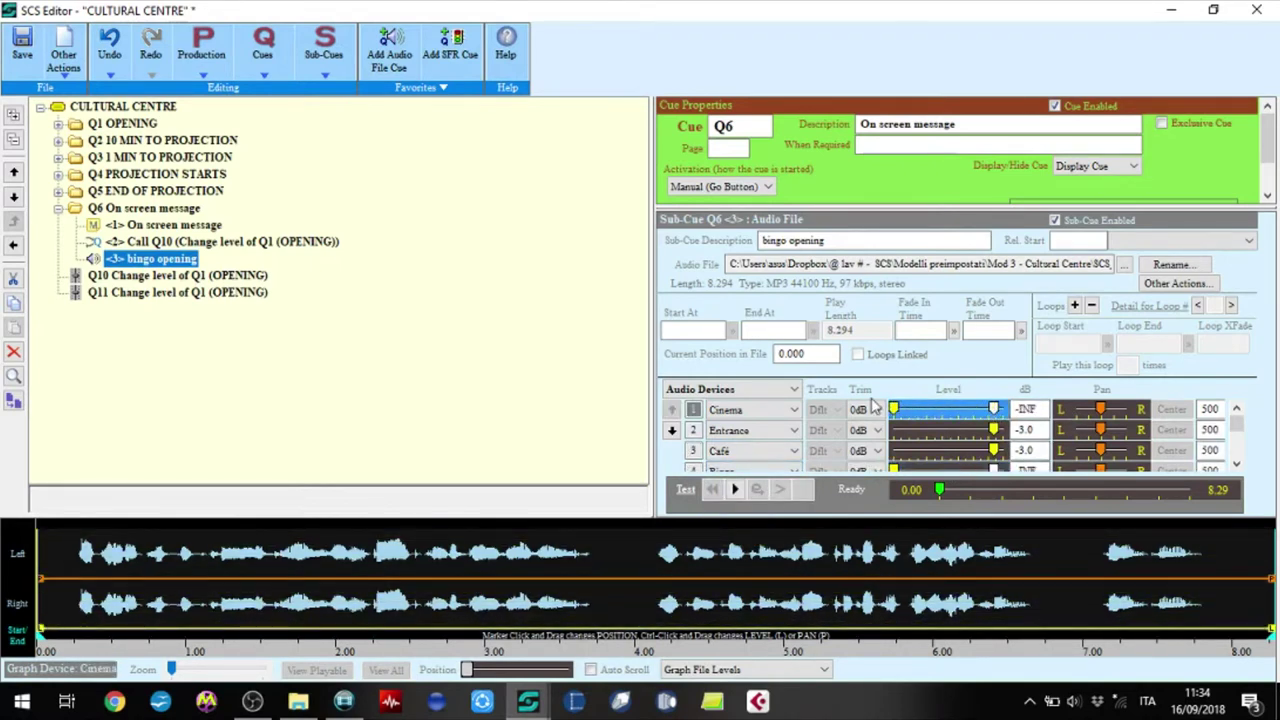
Add a Call Cue sub-cue after bingo opening in Q6 that calls Q11.
click(324, 70)
click(388, 345)
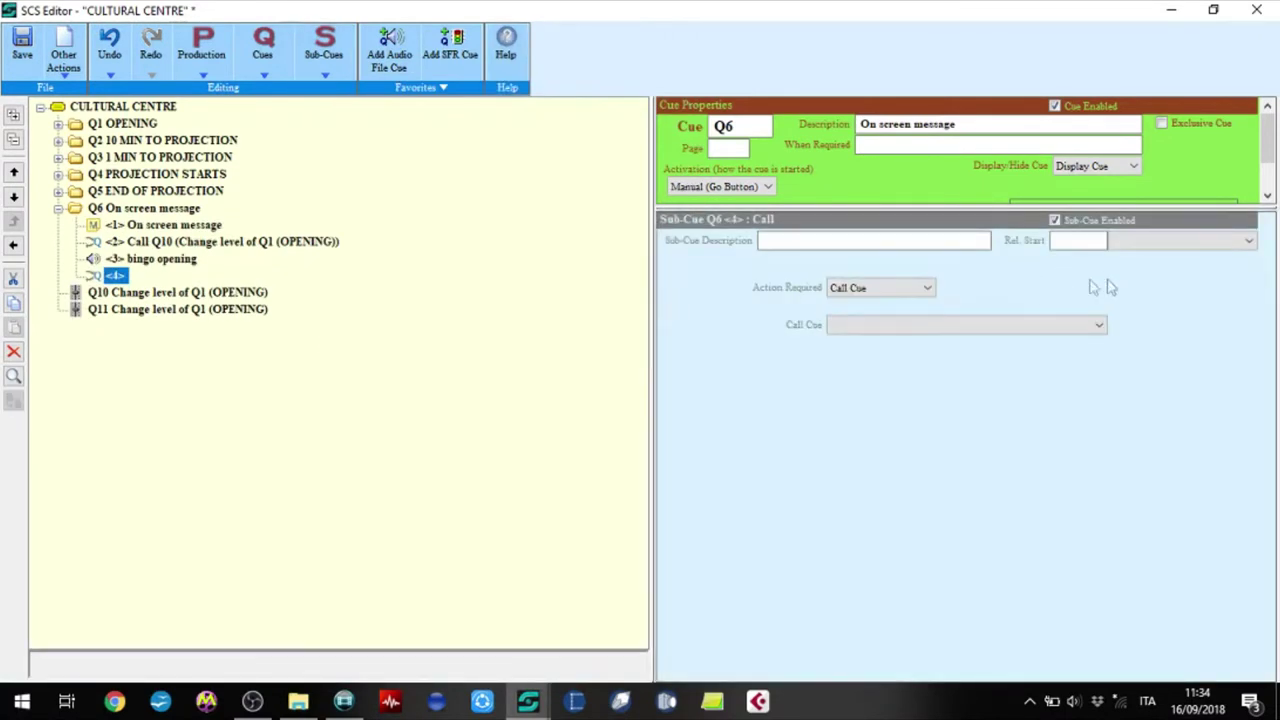
click(1097, 326)
click(1080, 356)
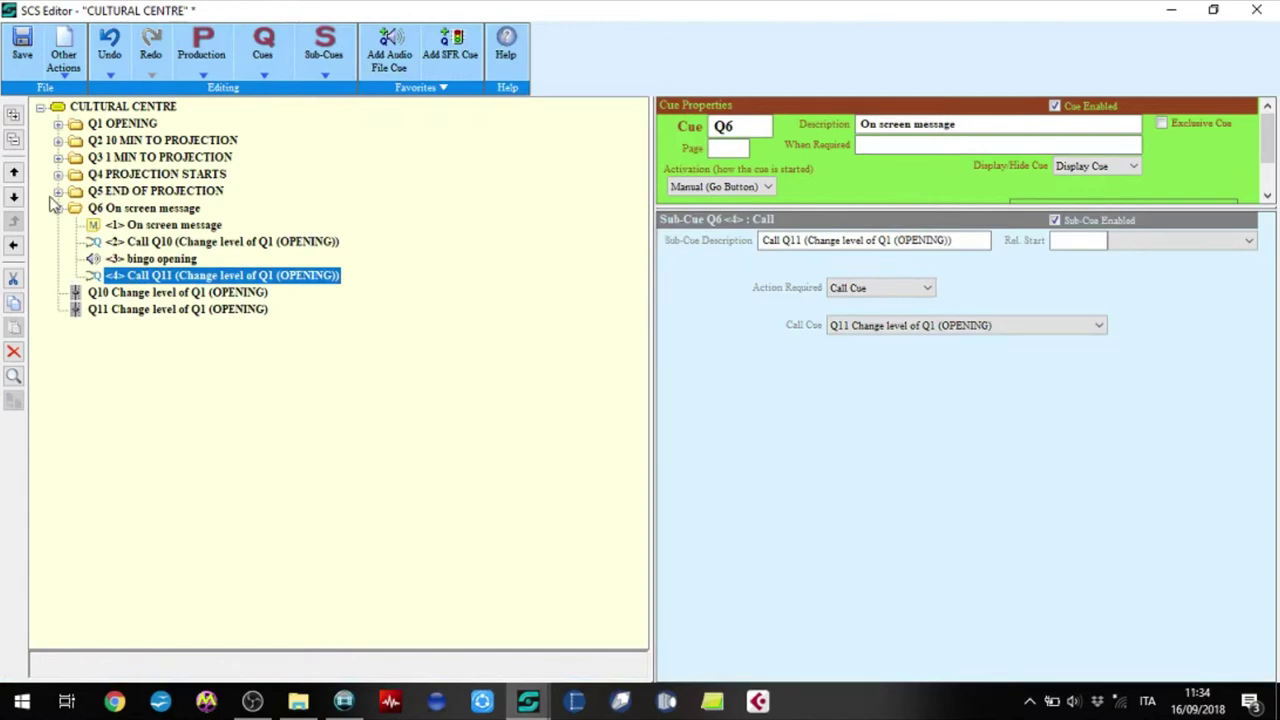
Copy Q5's Lights control sub-cue to the end of Q6 and set CINEMA to 0 and BINGO to 51.
click(58, 191)
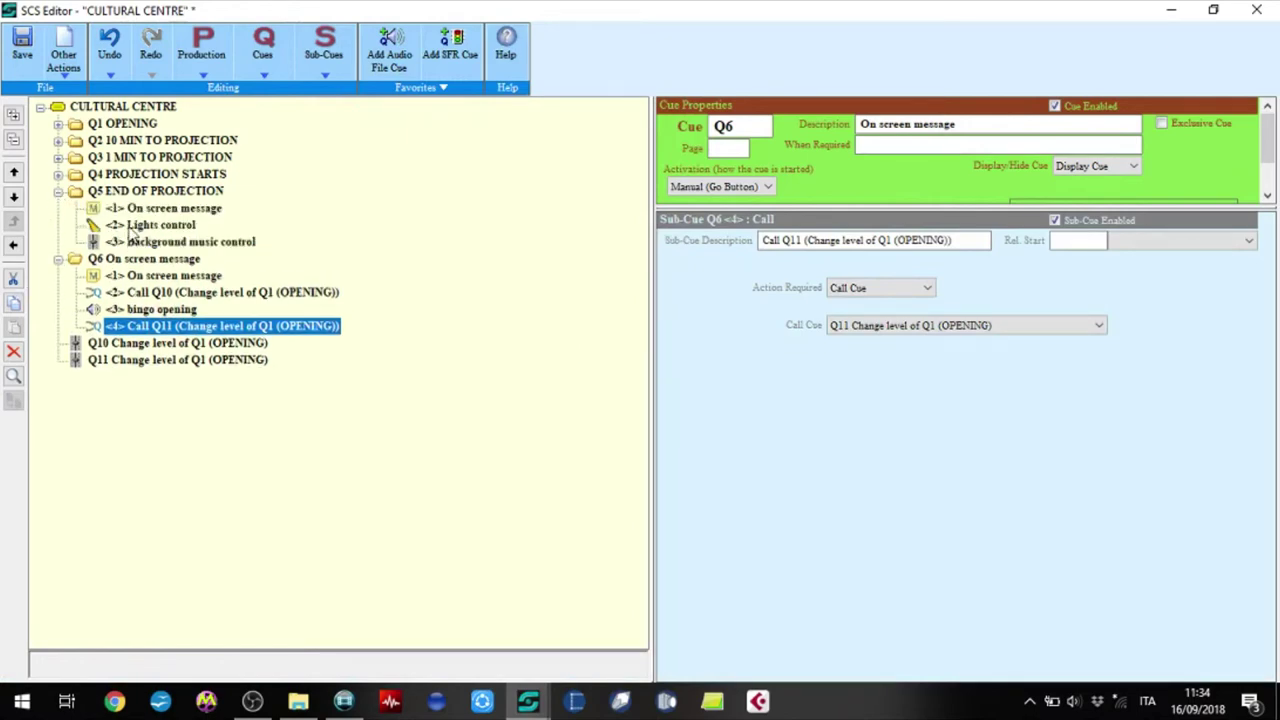
click(130, 228)
click(14, 303)
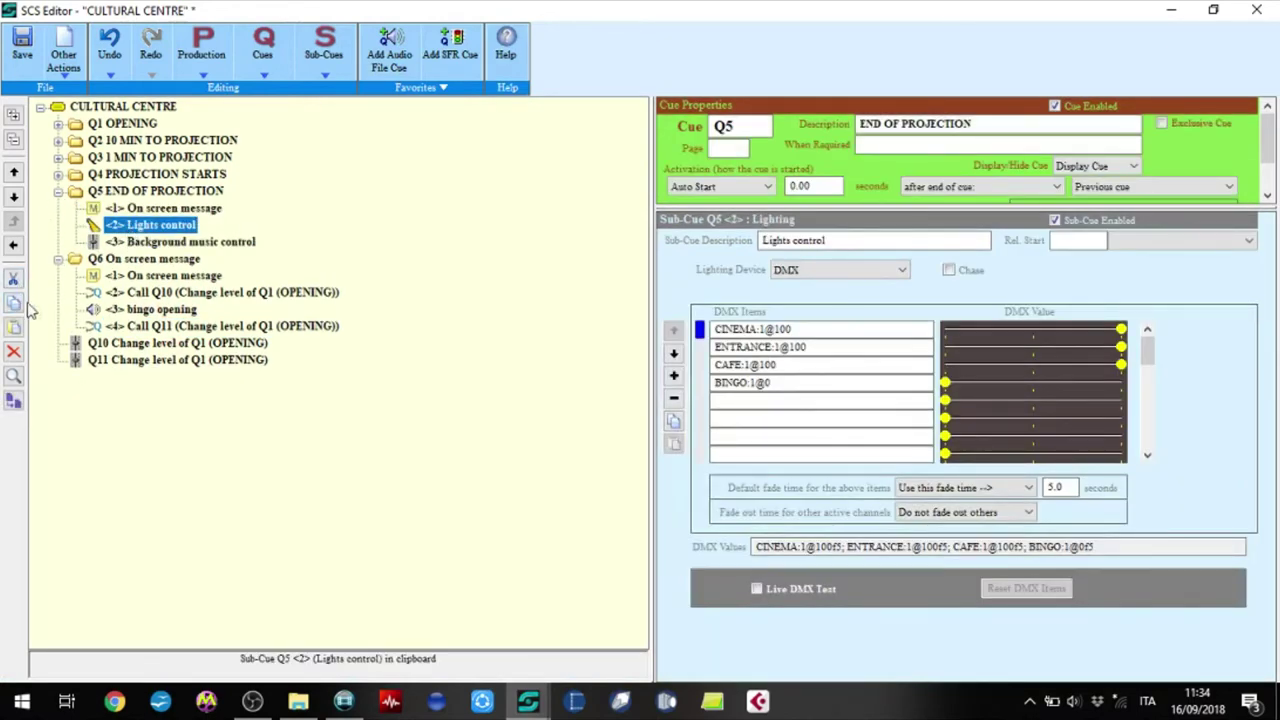
click(133, 327)
click(14, 328)
click(916, 329)
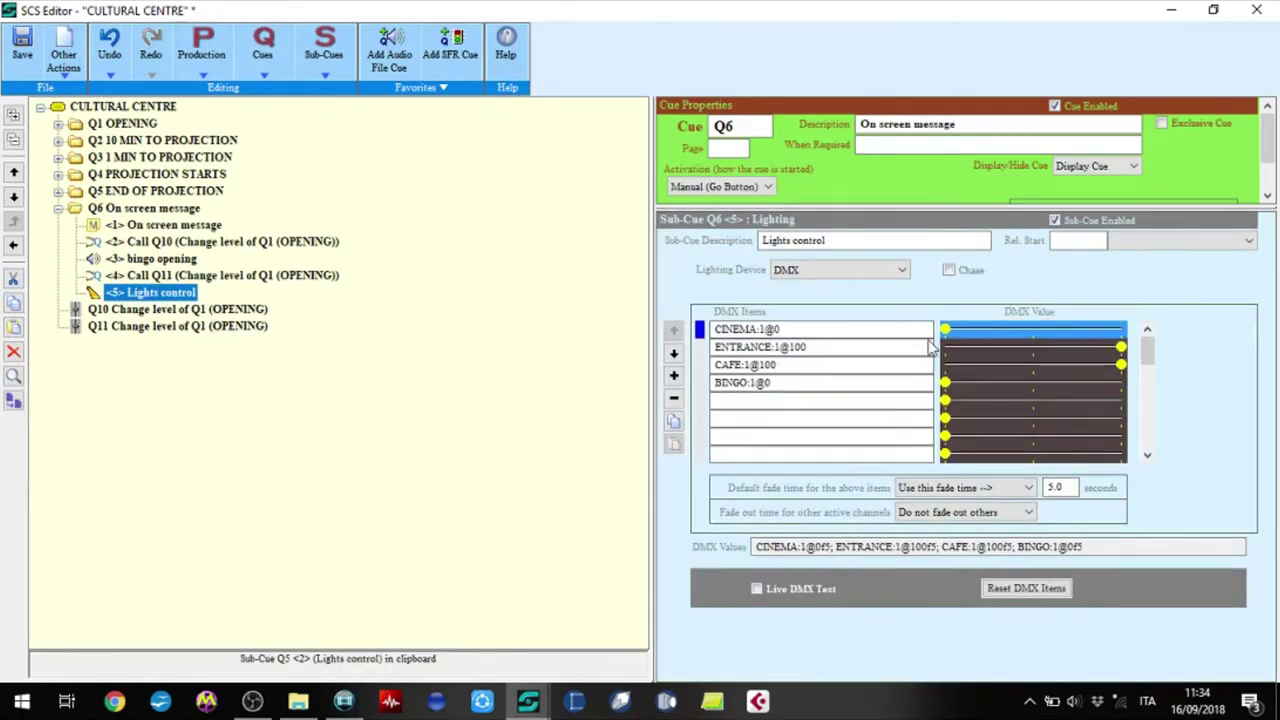
drag(945, 383, 1032, 386)
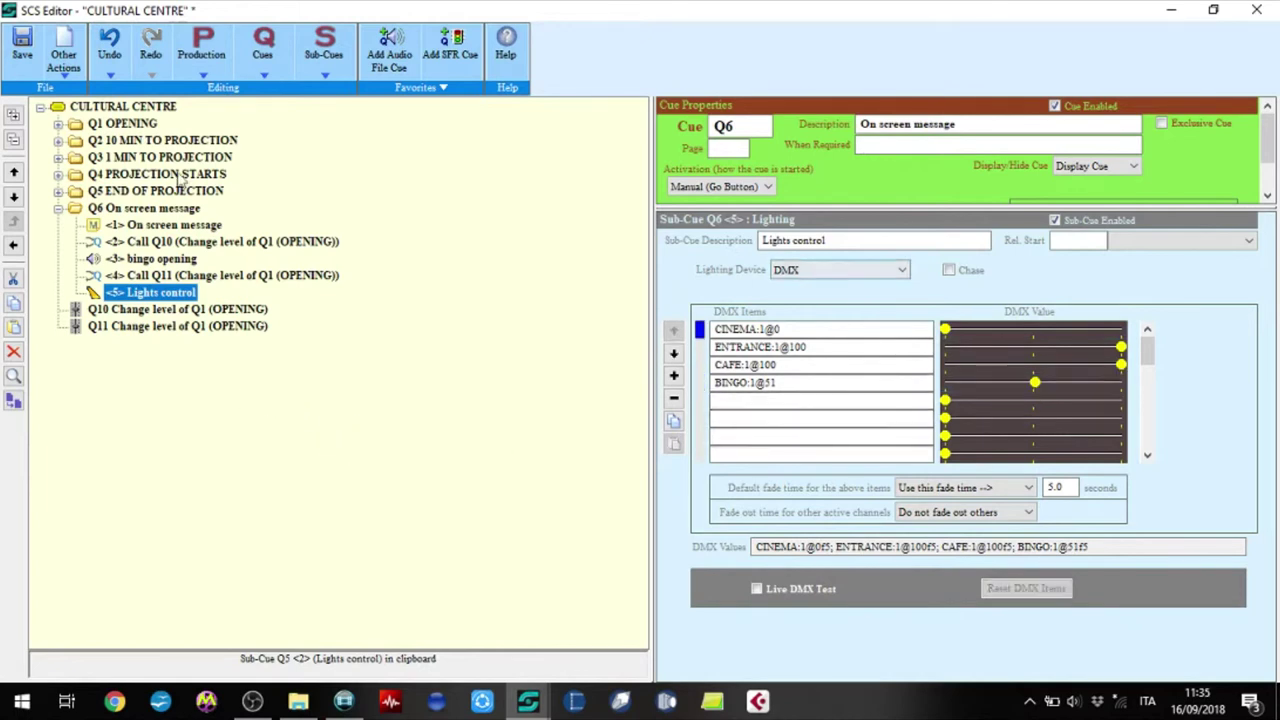
Copy Q5's Background music control sub-cue to the end of Q6 and set its Cinema level to -INF and Bingo level to -20.0 dB.
click(58, 191)
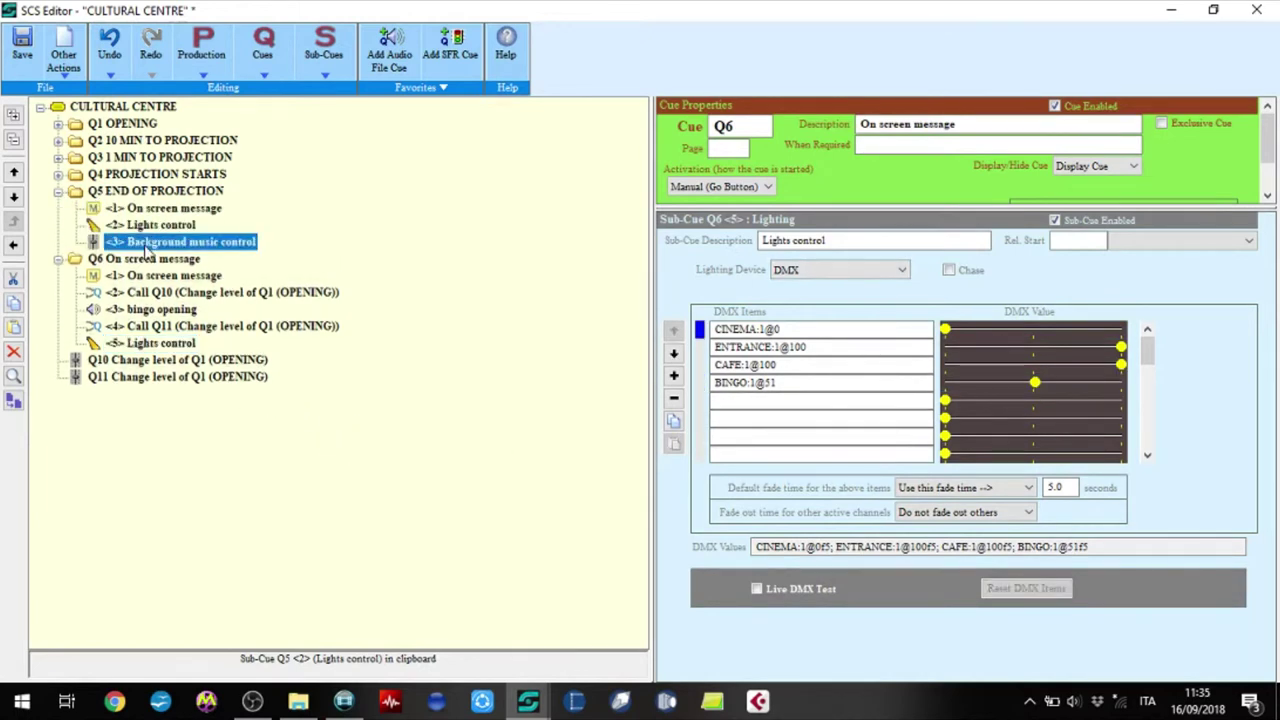
click(147, 245)
click(14, 303)
click(133, 345)
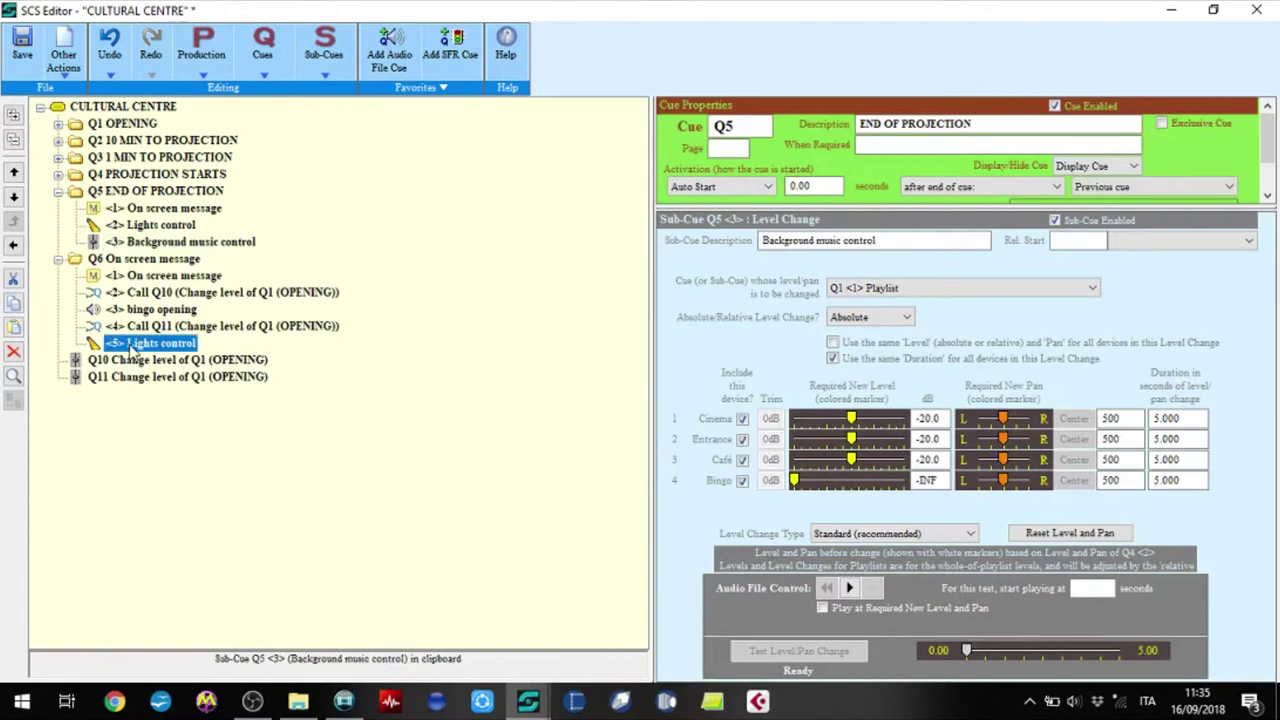
click(14, 327)
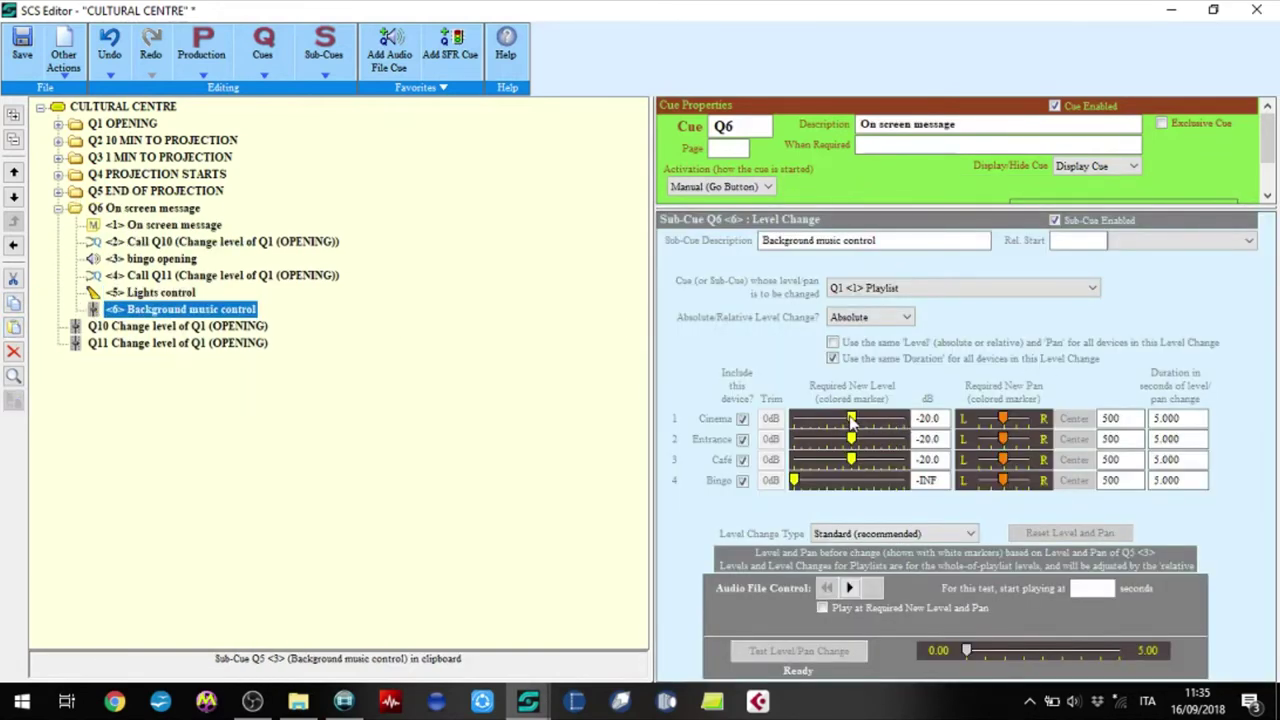
drag(851, 420, 787, 421)
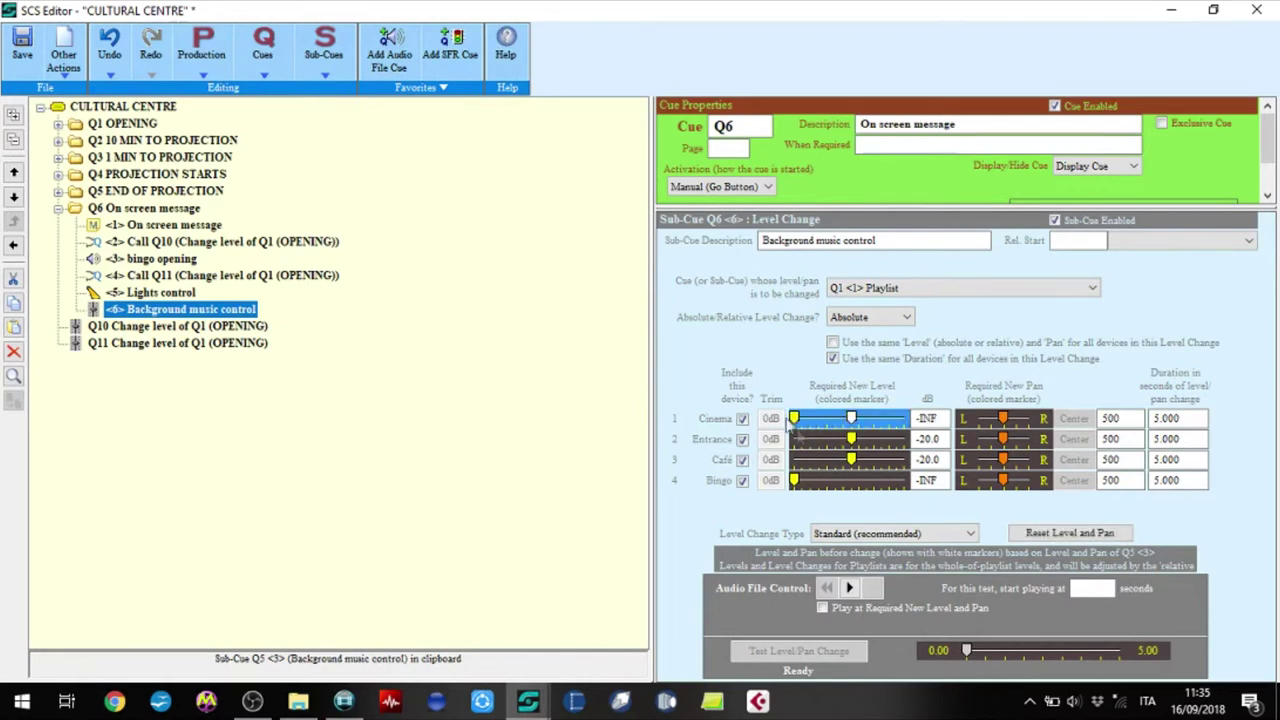
click(940, 479)
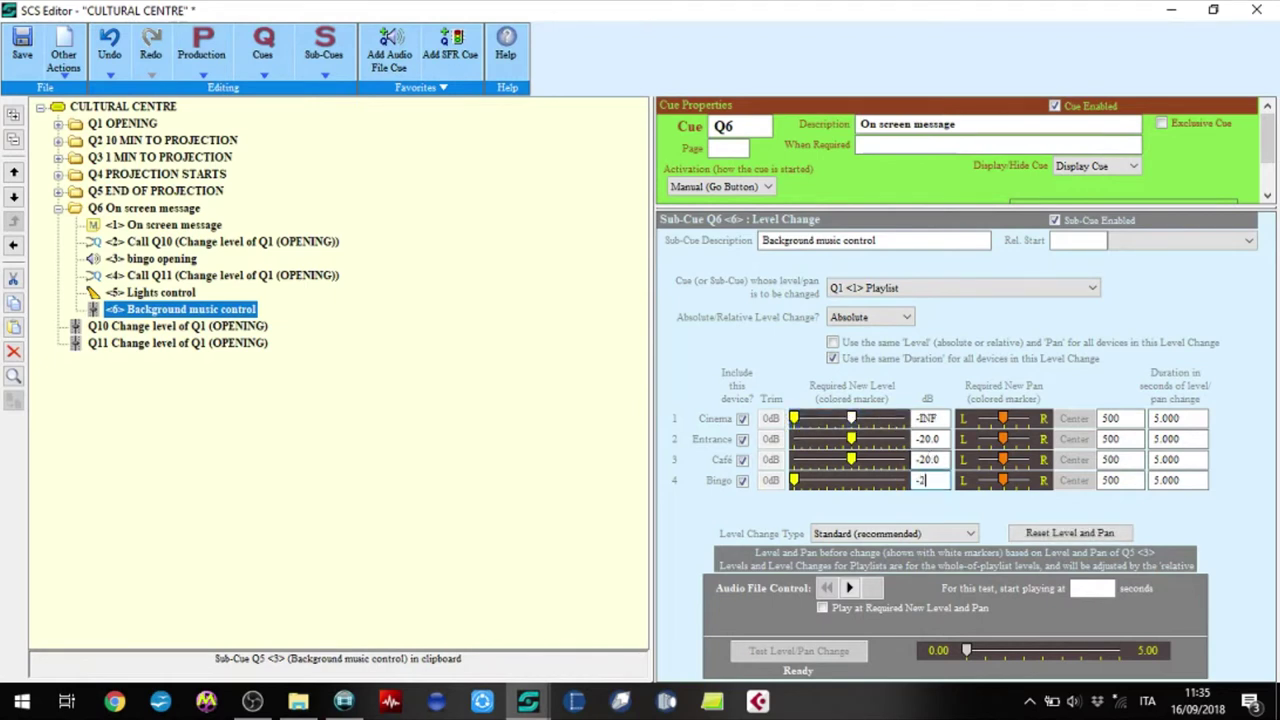
key(Tab)
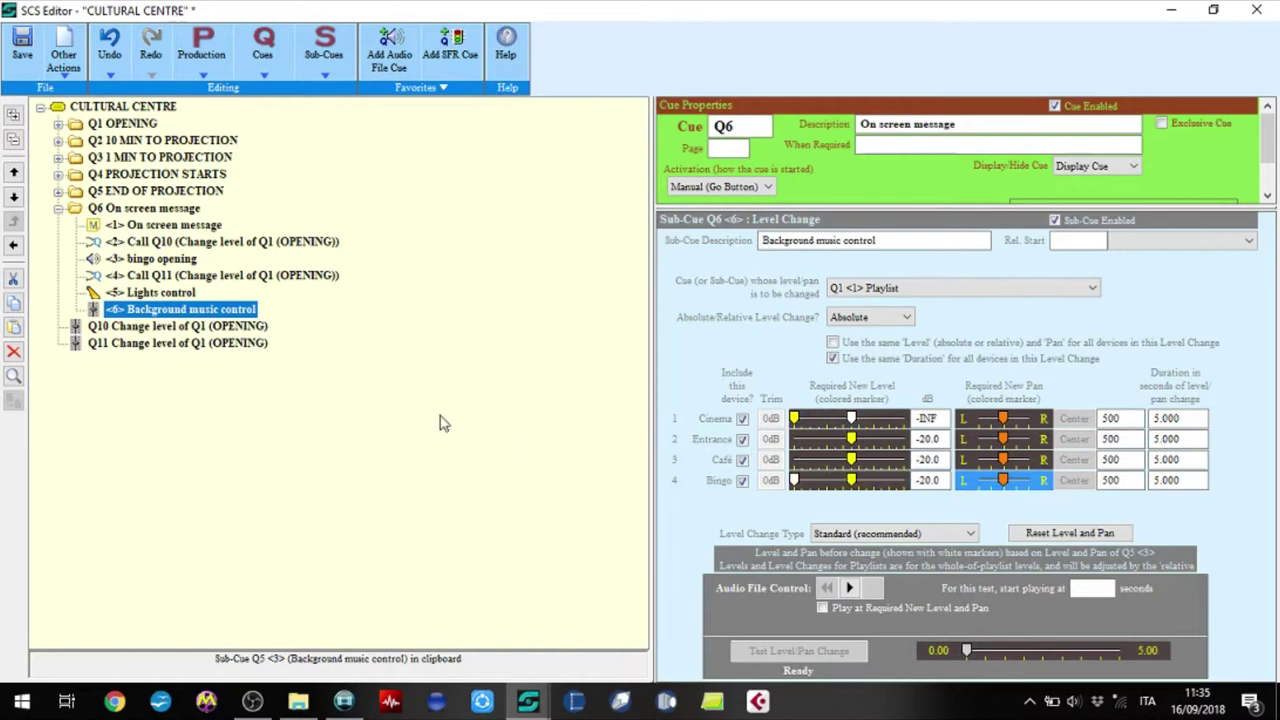
Set Q6's bingo opening sub-cue to start 3 seconds after the end of the previous sub-cue.
click(214, 226)
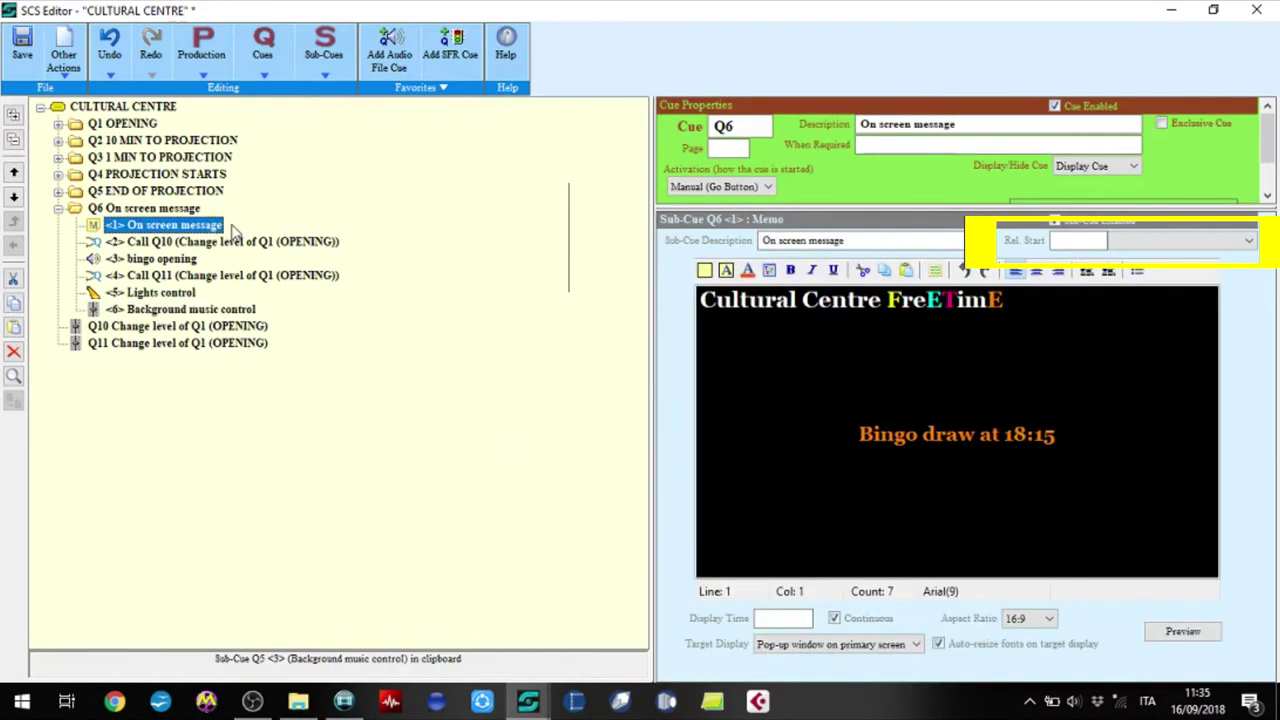
click(200, 246)
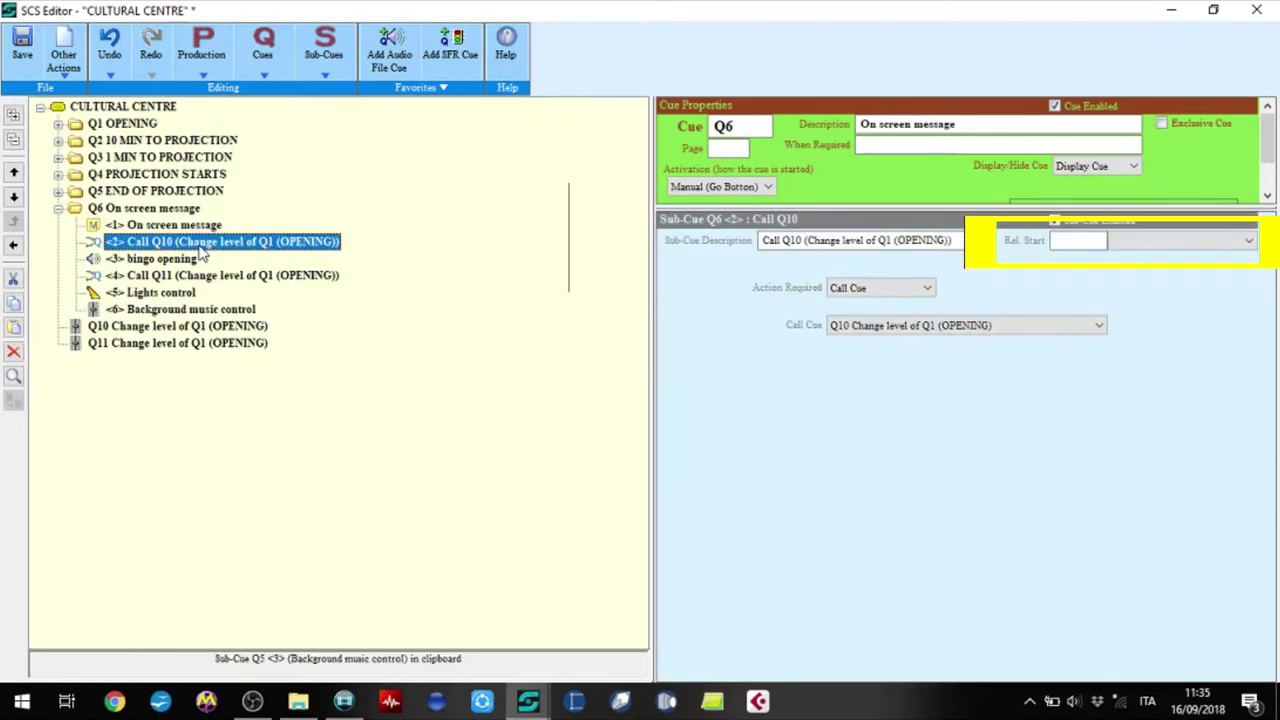
click(181, 263)
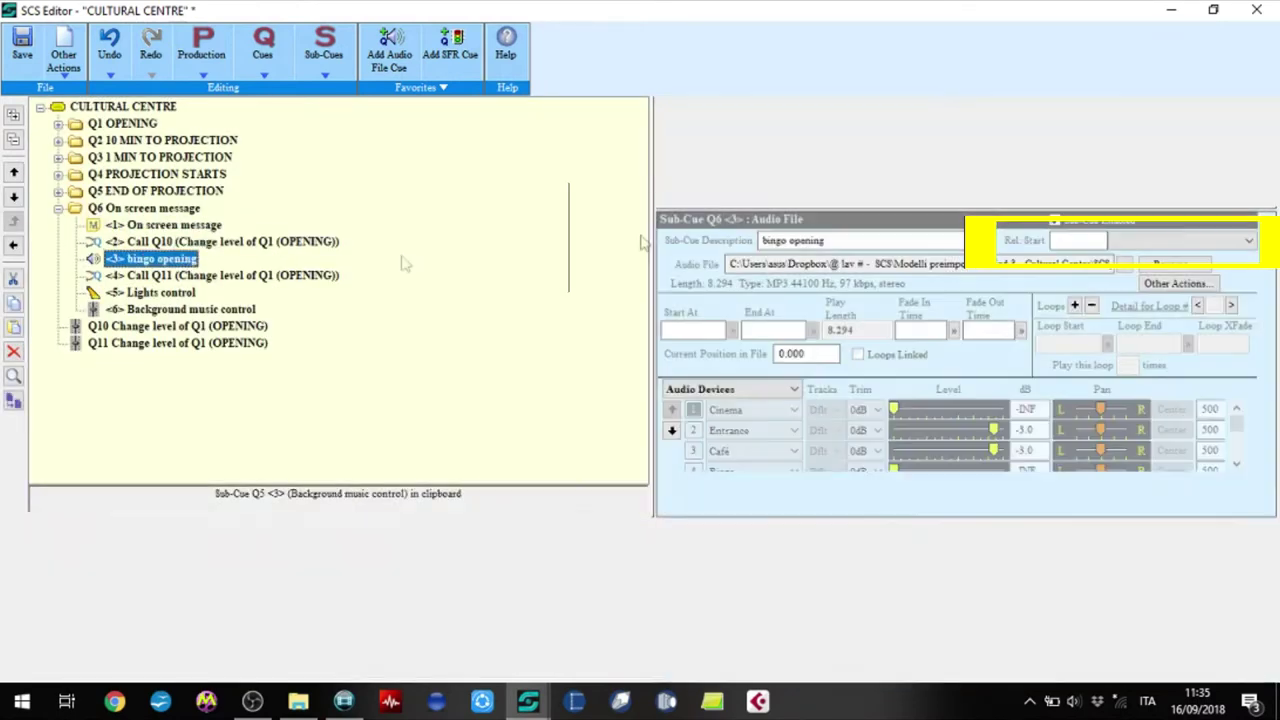
click(1150, 245)
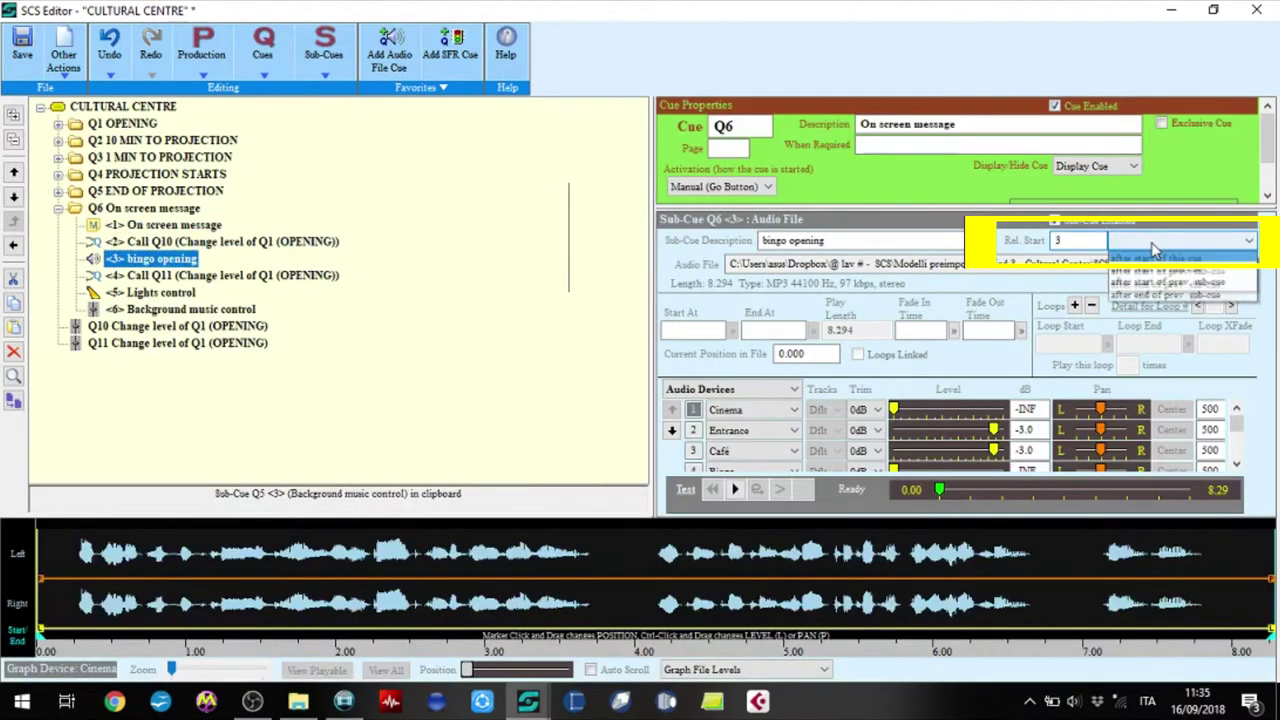
click(1160, 300)
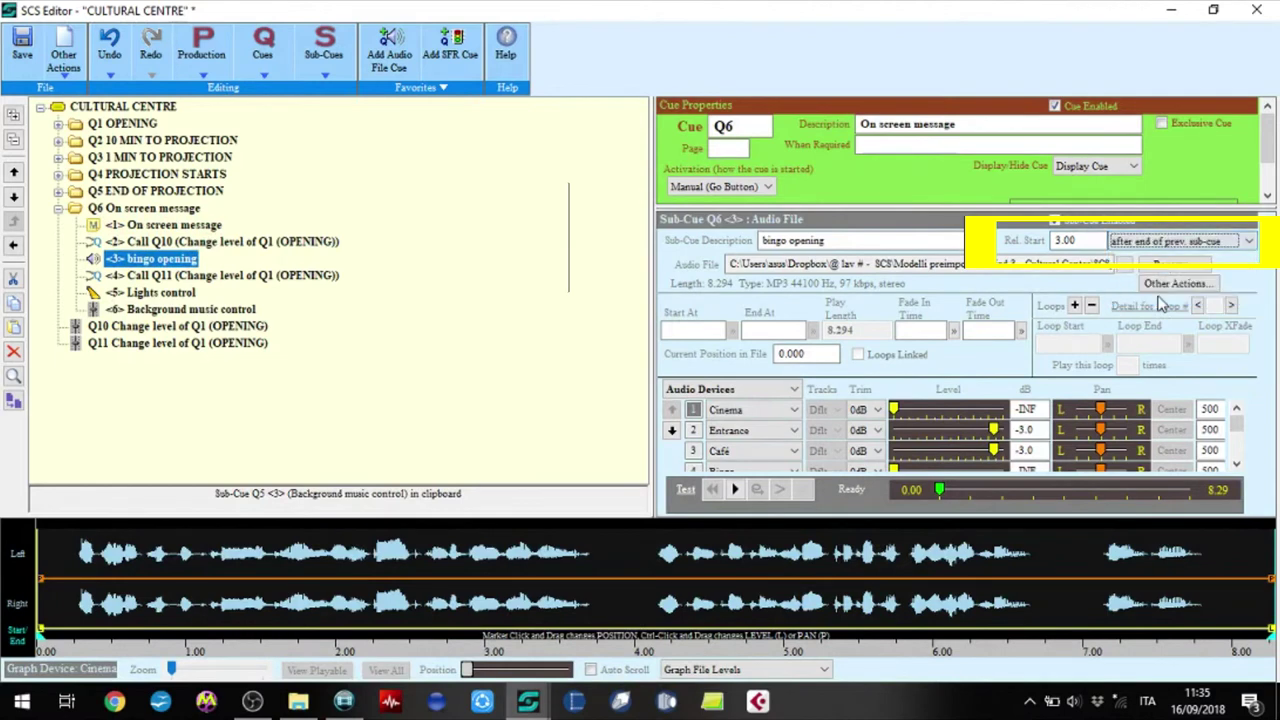
Set Q6's Call Q11 sub-cue to start 1 second after the end of the previous sub-cue.
click(158, 277)
text(1)
click(1168, 241)
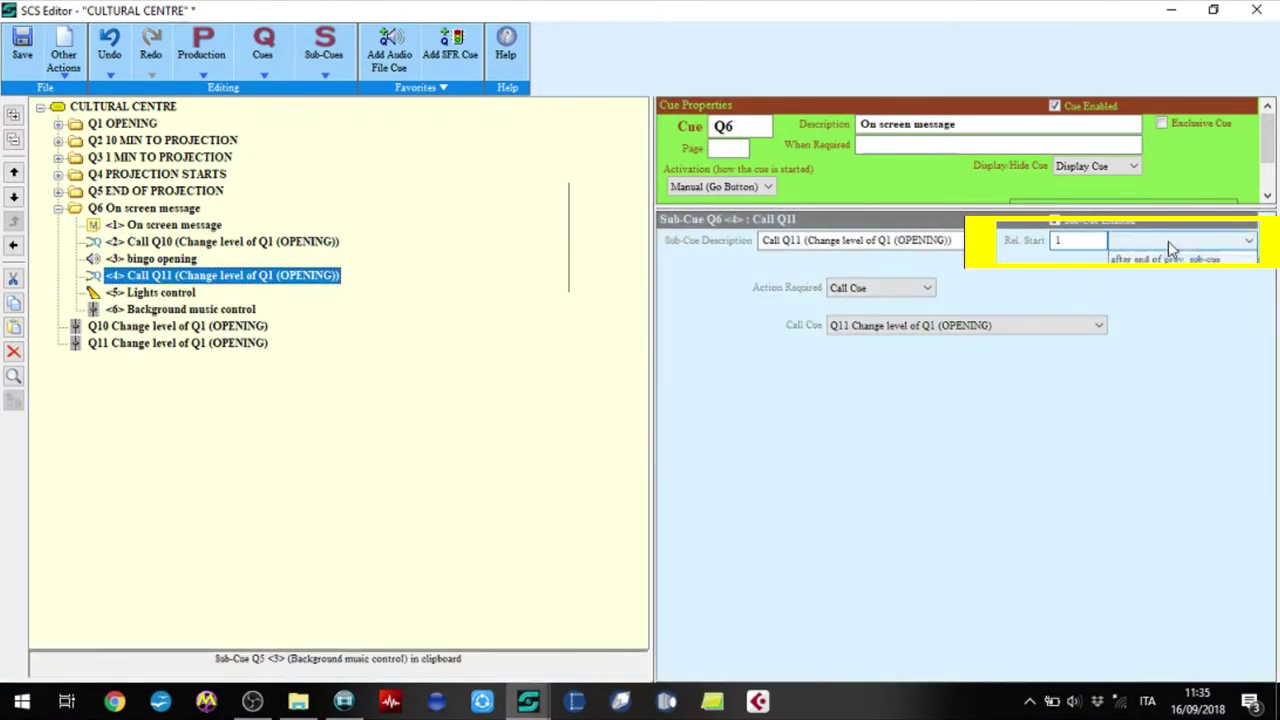
click(1166, 297)
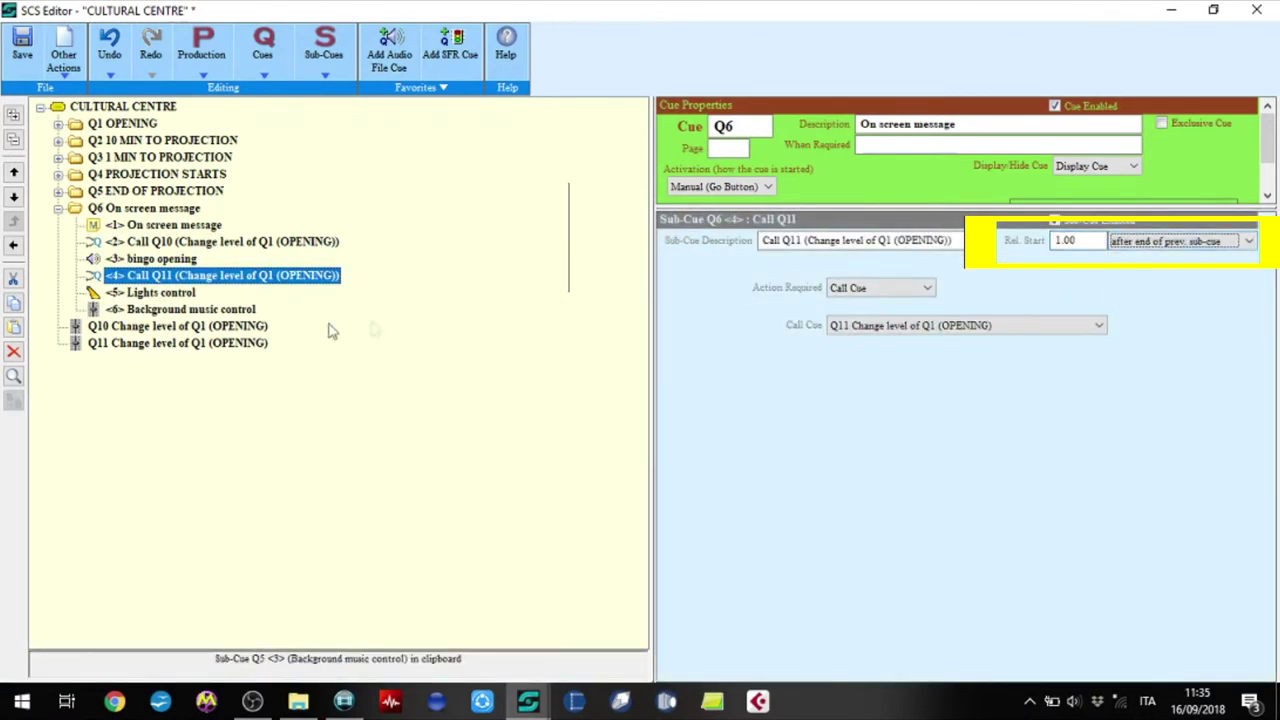
Set Q6's Lights control sub-cue to start 0 seconds after the end of the previous sub-cue.
click(181, 295)
click(1102, 246)
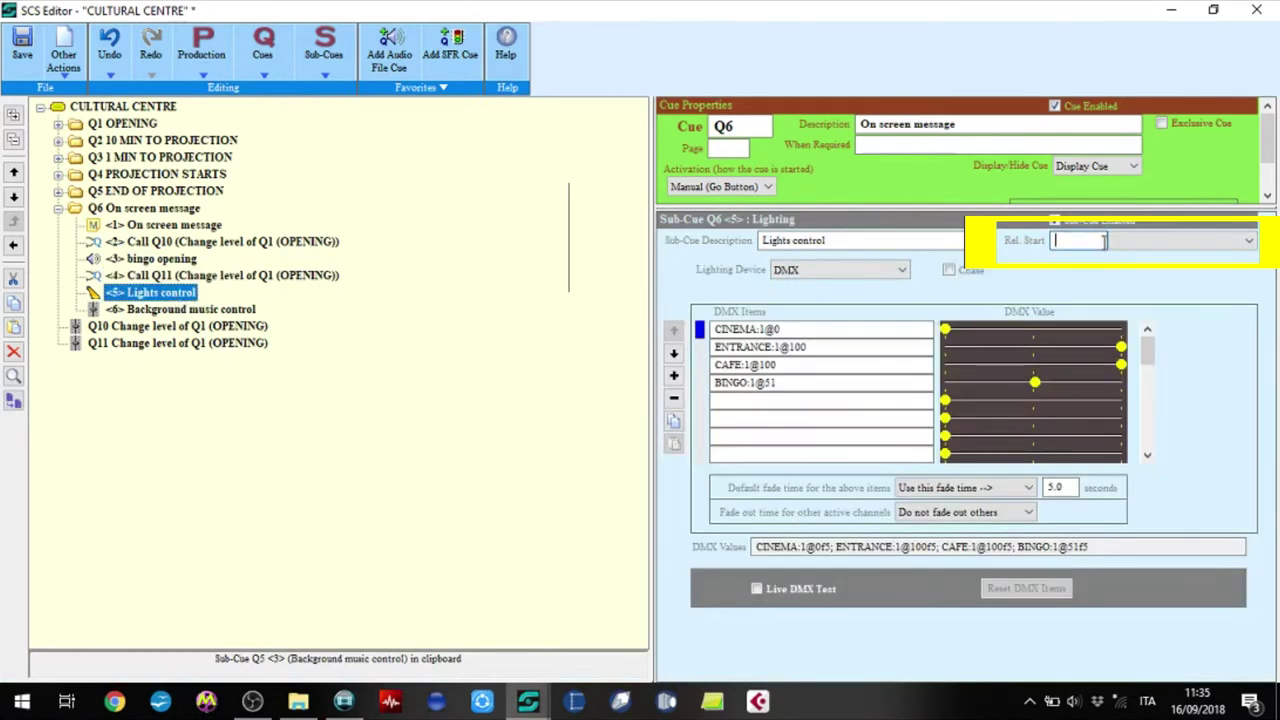
text(0)
click(1162, 250)
click(1166, 297)
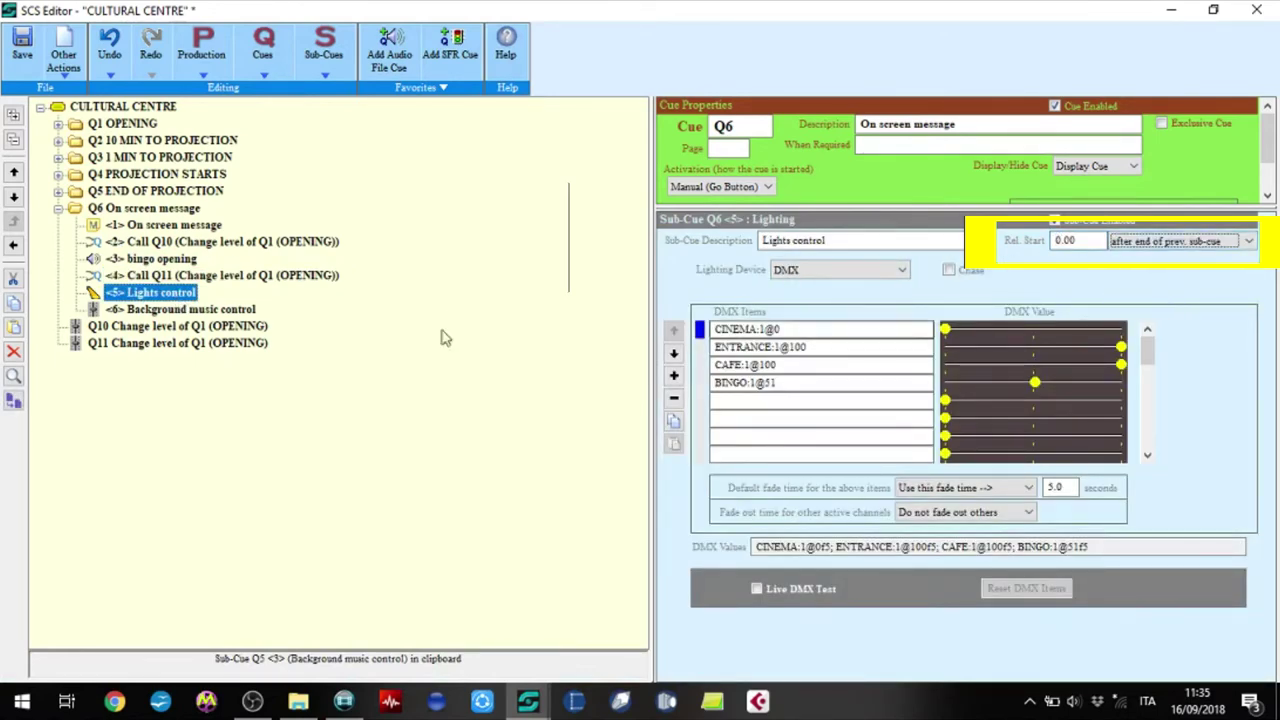
Set Q6's Background music control sub-cue to start 0 seconds after the start of the previous sub-cue.
click(178, 310)
click(1085, 241)
text(0)
click(1150, 249)
click(1160, 288)
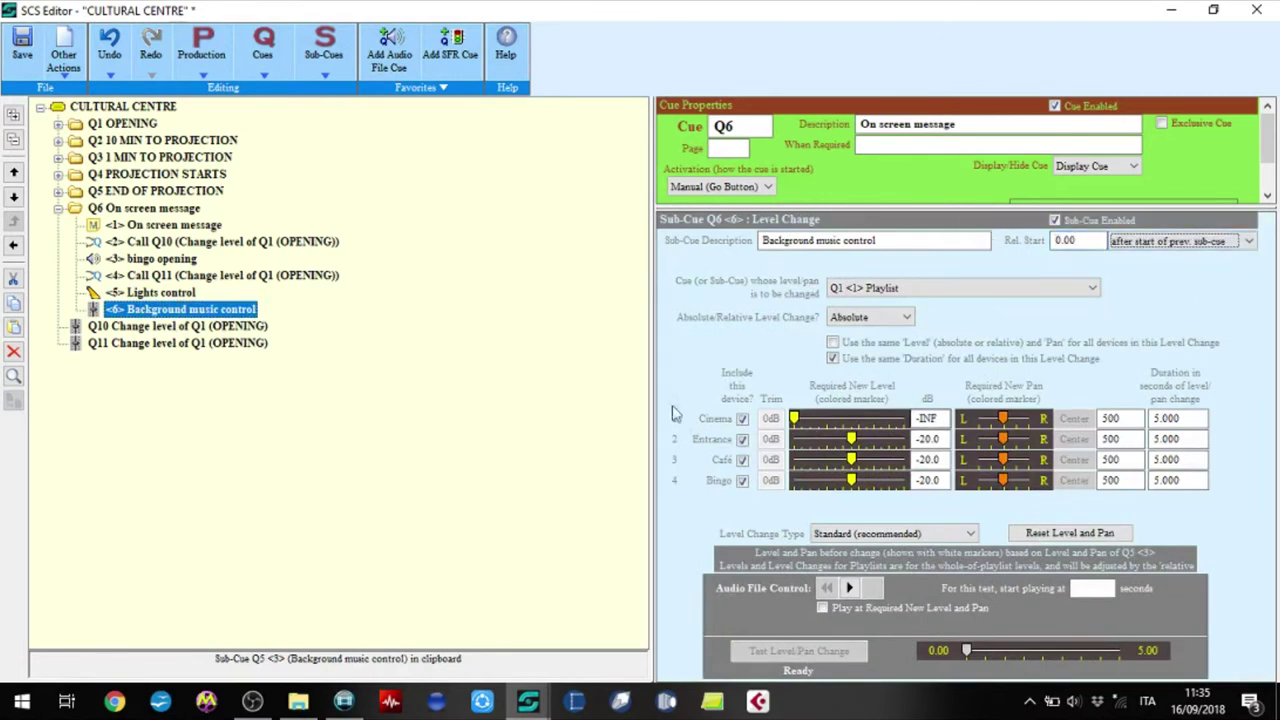
Change the description of cue Q6 to OPENING BINGO HALL.
click(135, 208)
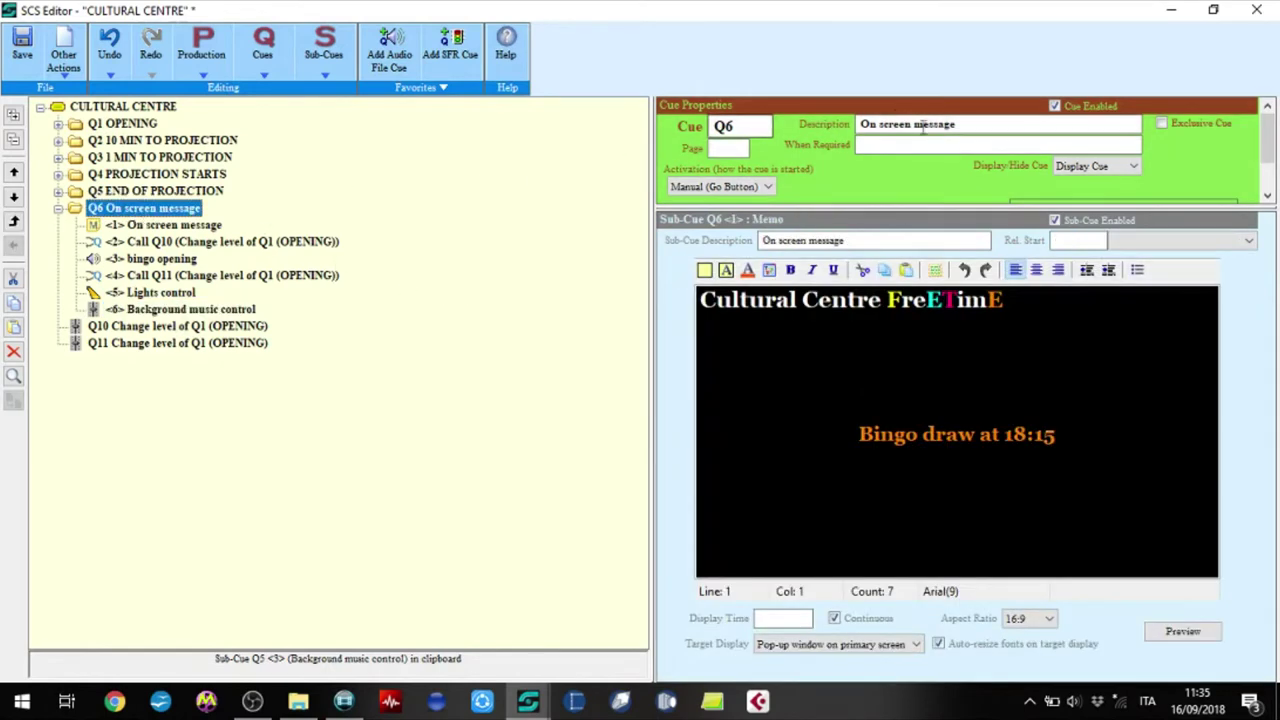
click(978, 121)
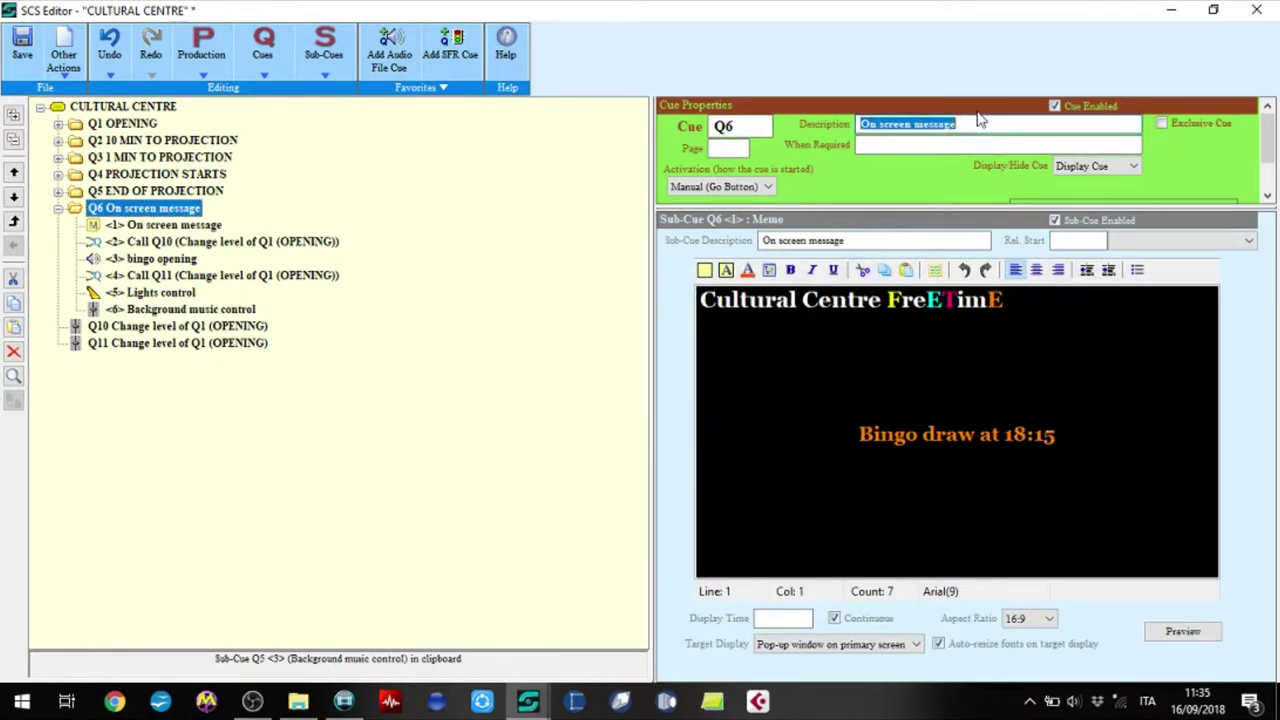
text(OPENING B)
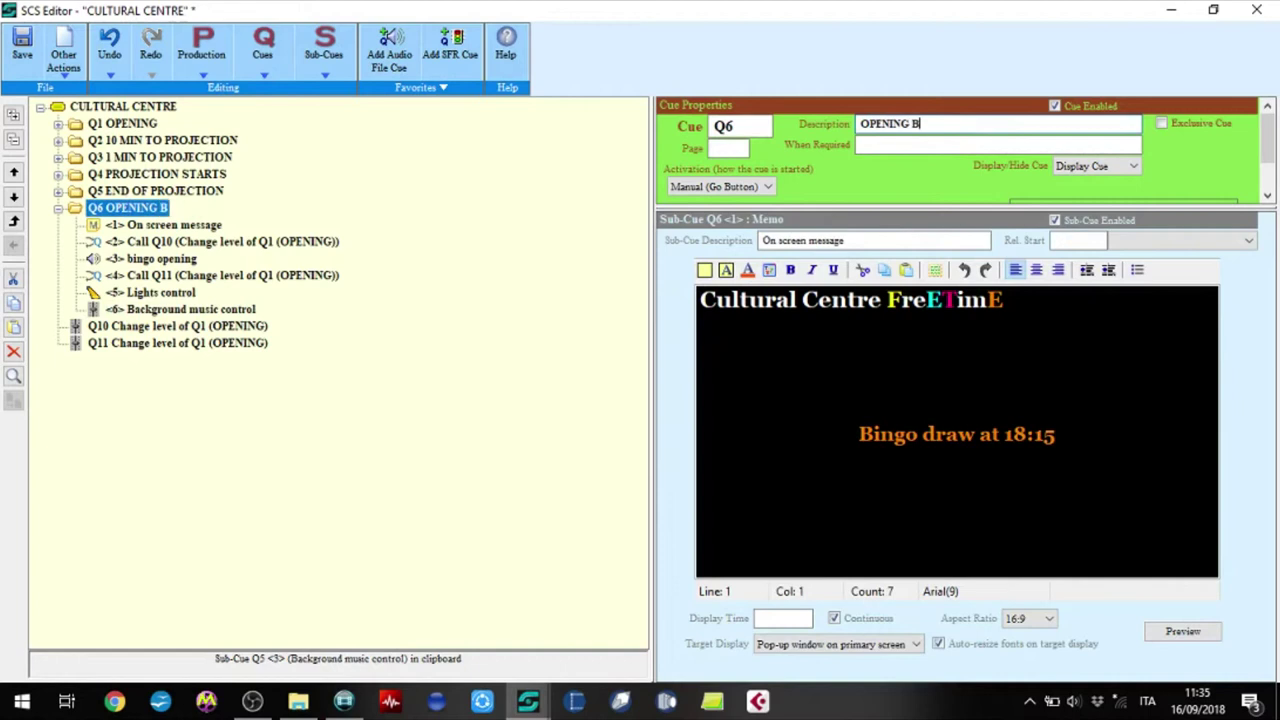
text(INGO HALL)
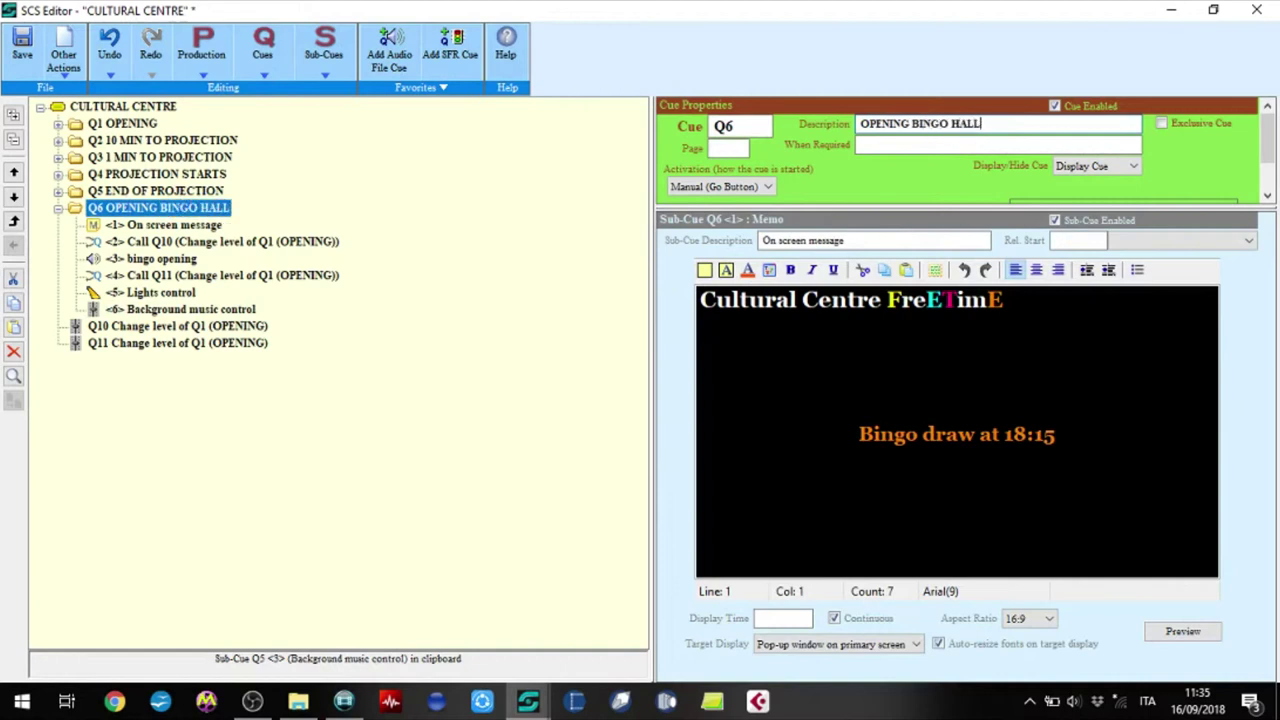
Set Q6's activation to Auto Start, 180 seconds after the end of the previous cue.
click(766, 187)
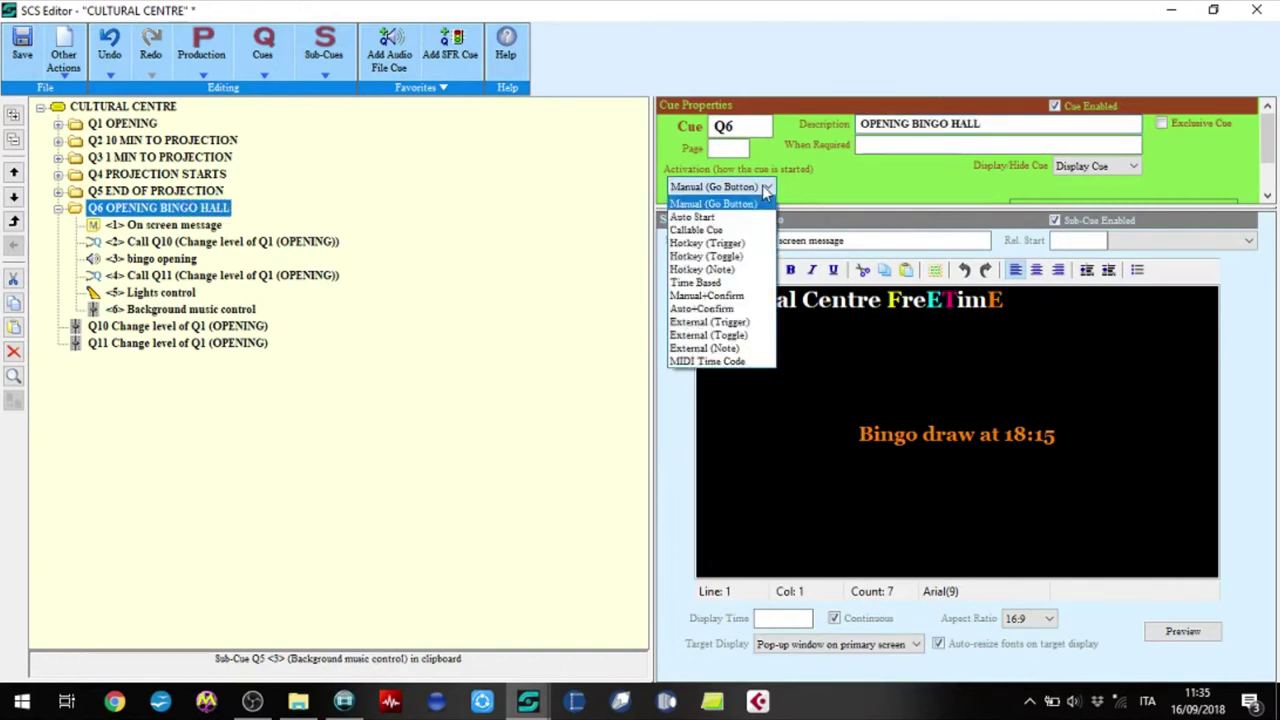
click(757, 216)
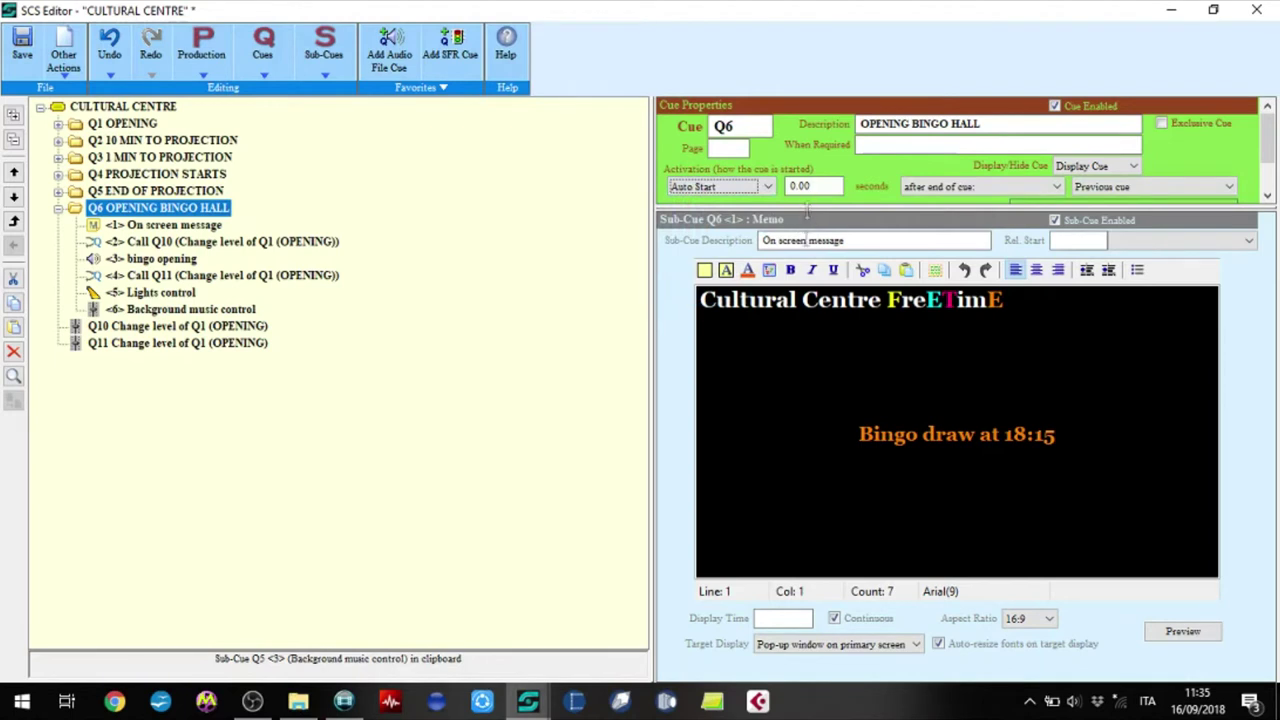
drag(831, 209, 830, 250)
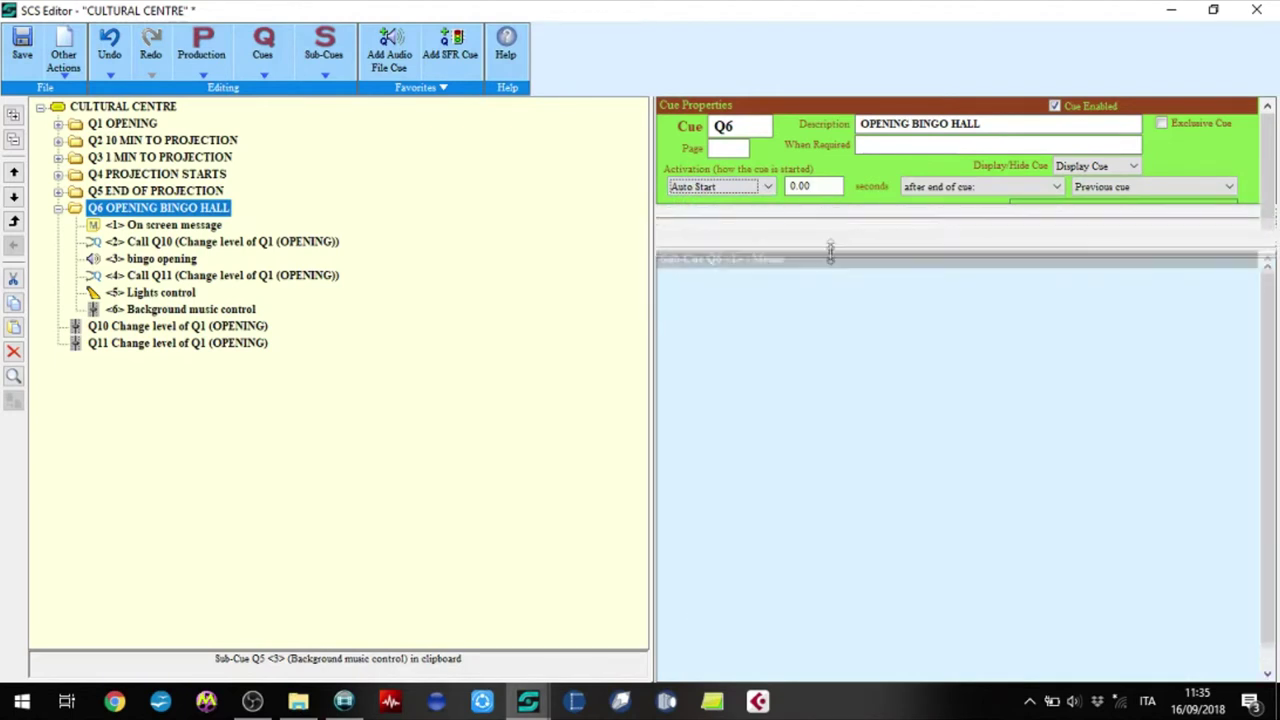
click(835, 185)
text(180)
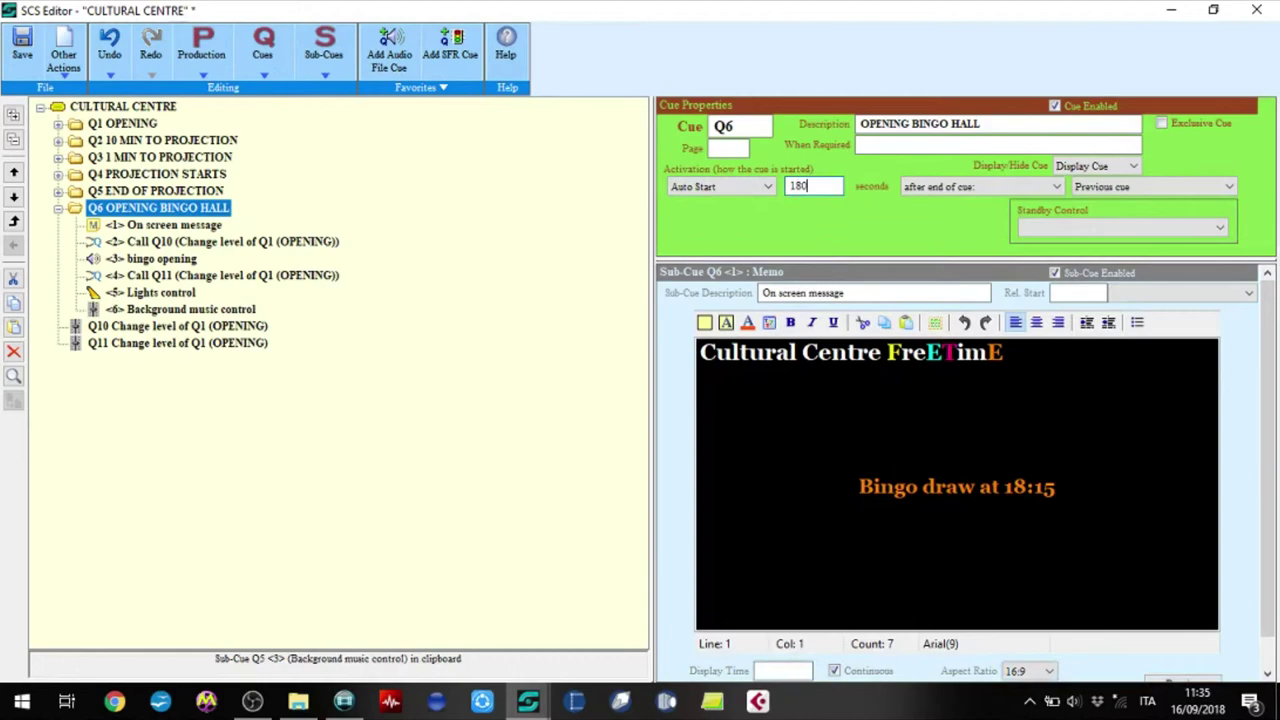
key(Tab)
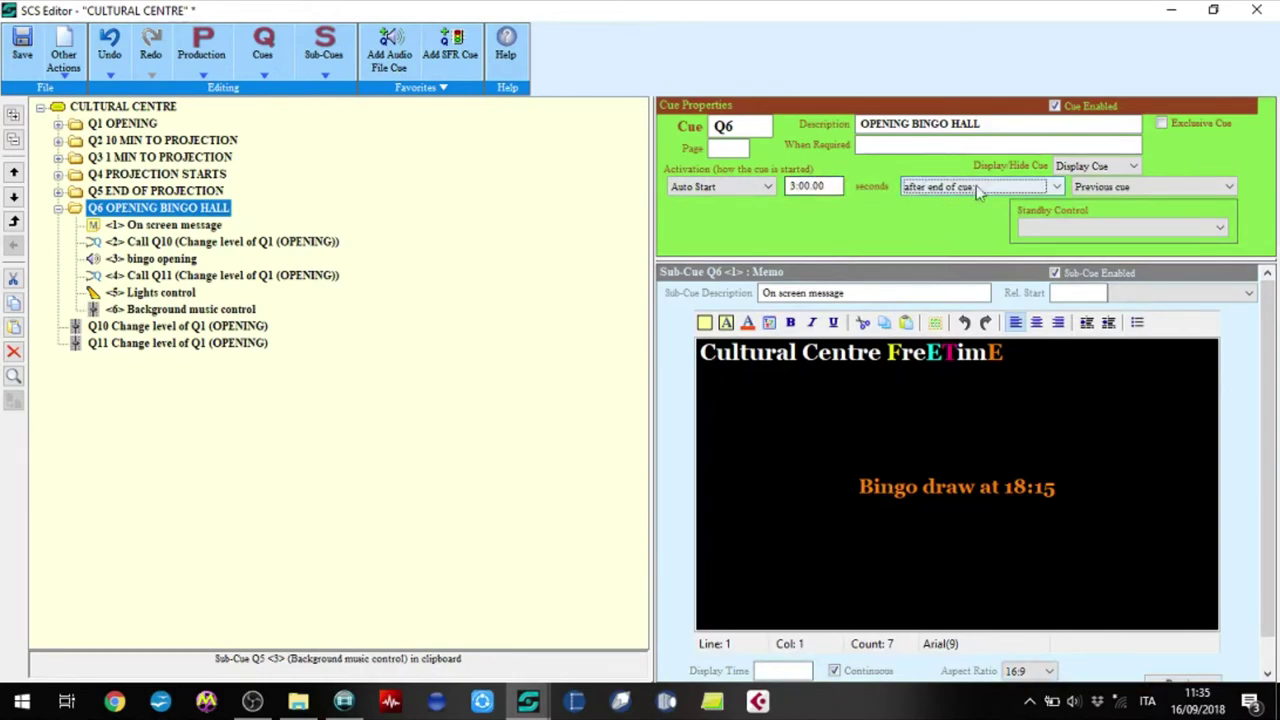
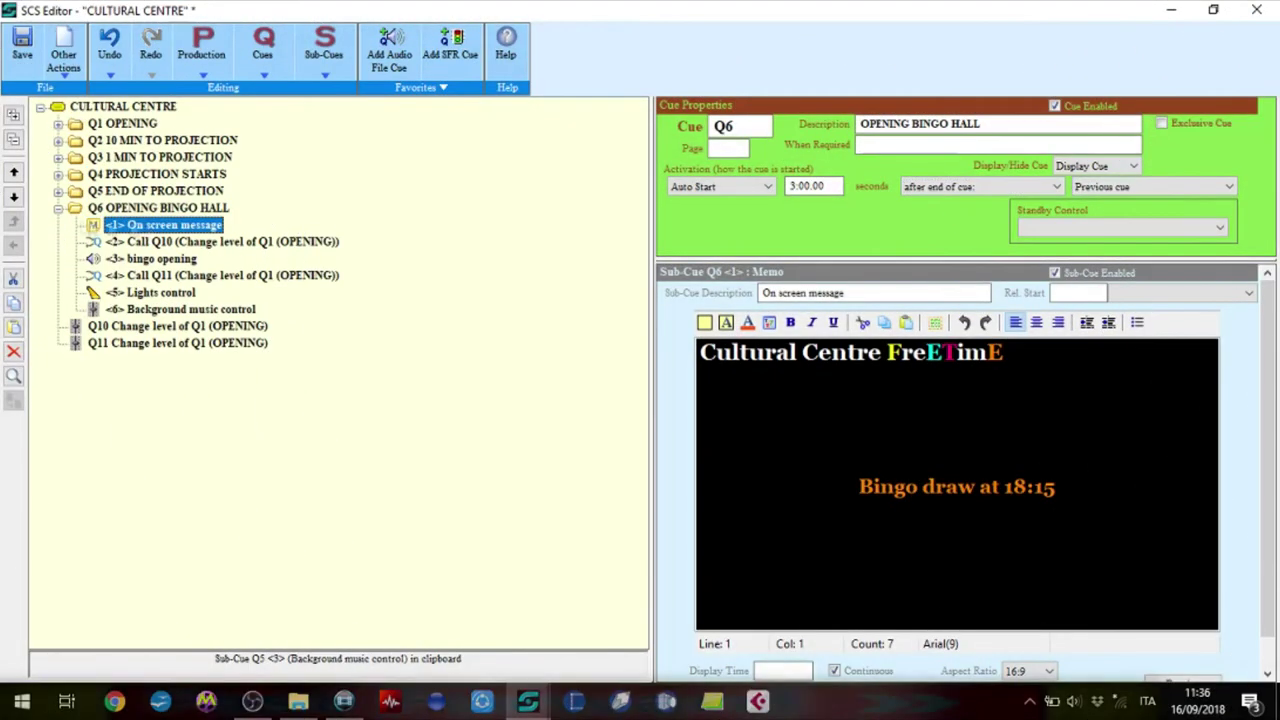
Paste the copied On screen message as new cue Q7 after Q6 and change its orange text to "Bingo draw started!" and "Good luck!".
click(165, 207)
click(14, 326)
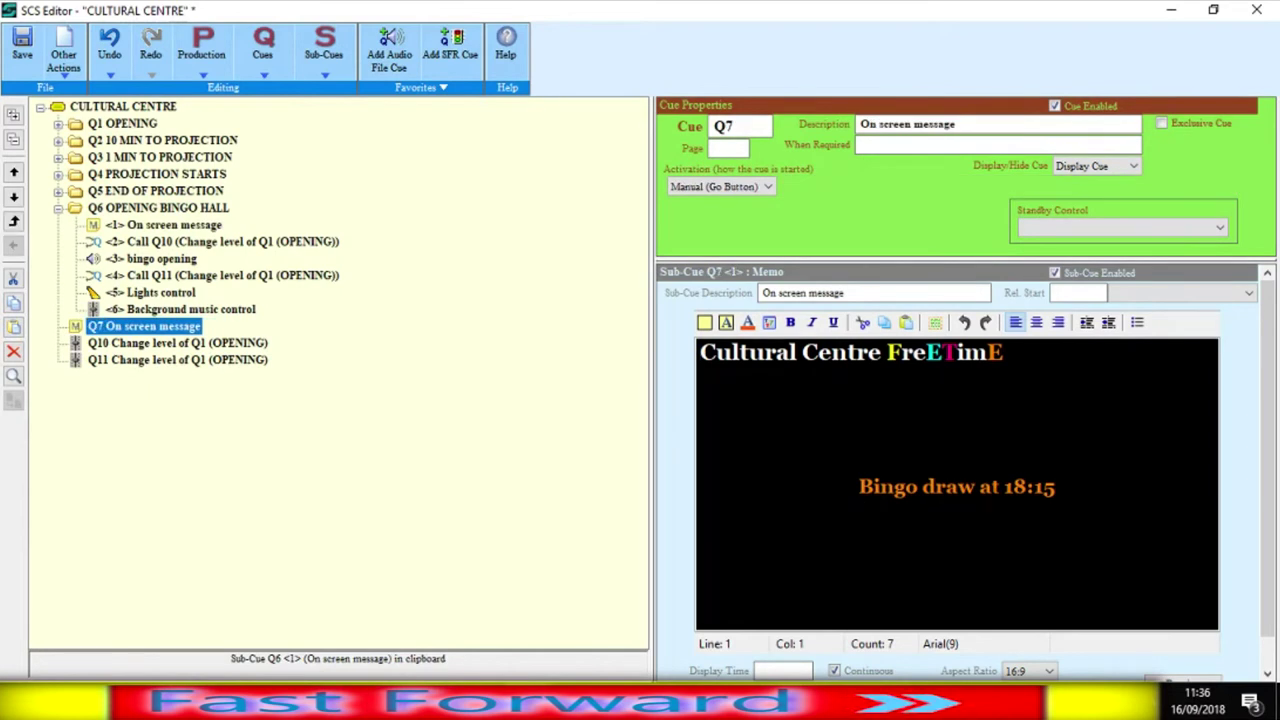
drag(980, 487, 1057, 487)
text(started!)
key(Return)
key(Return)
text(Good luck!)
click(701, 405)
key(Delete)
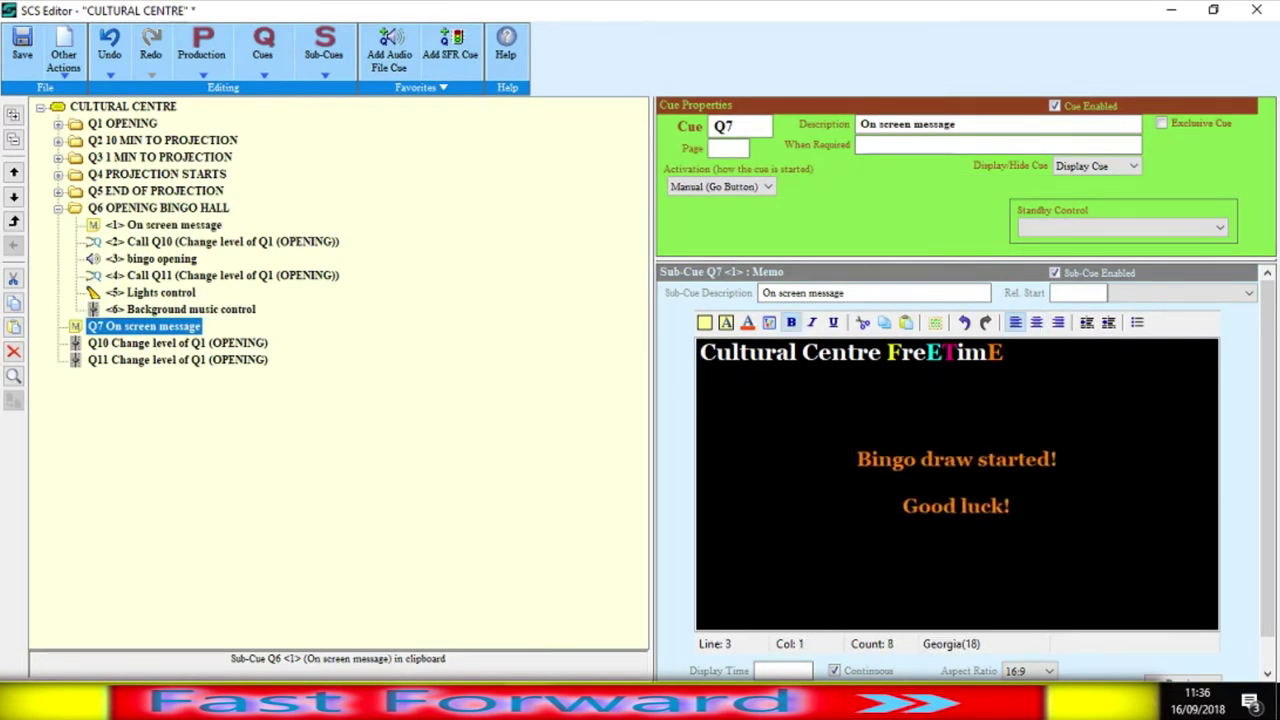
Copy Q6's Lights control sub-cue into Q7 and set BINGO to 100.
click(140, 292)
key(ctrl+c)
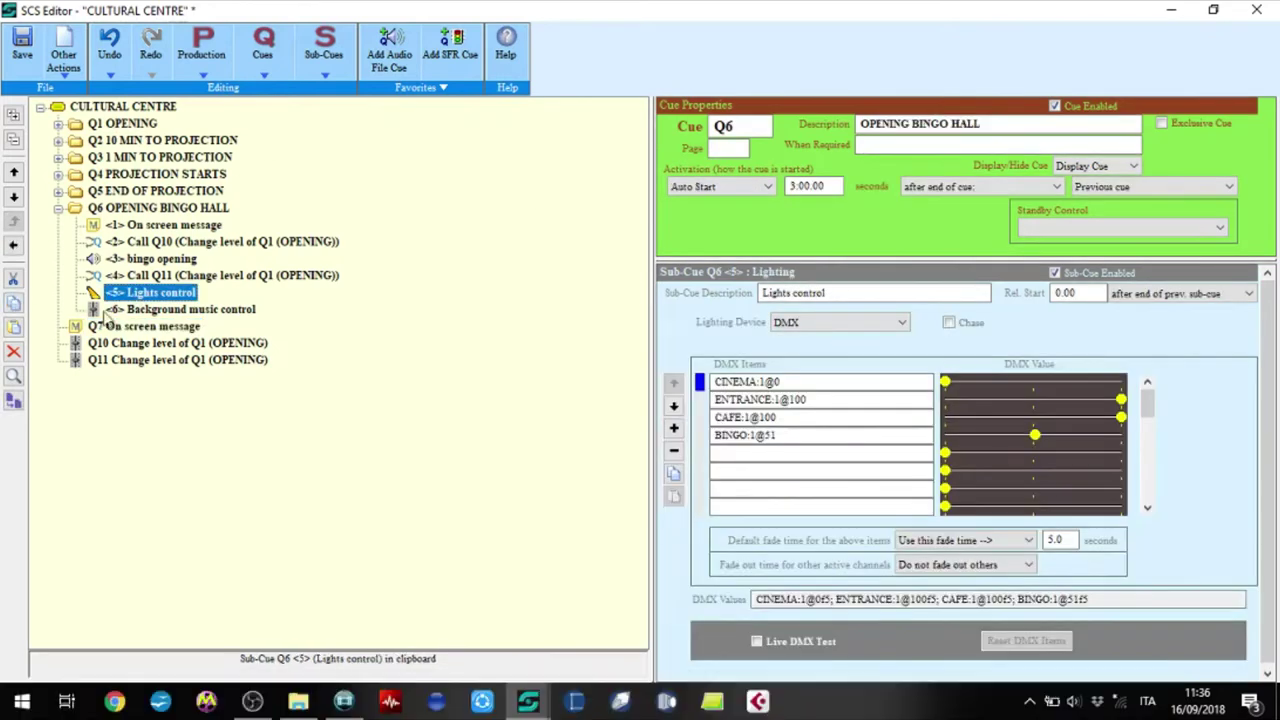
click(145, 328)
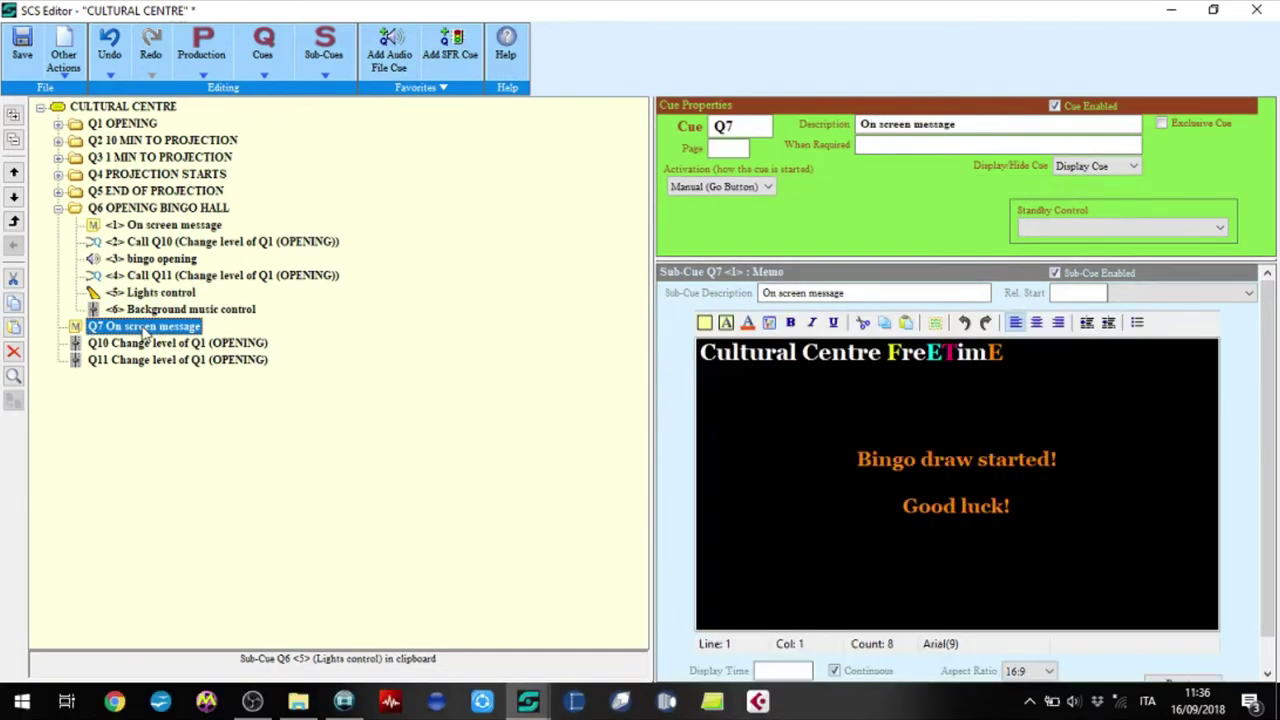
click(16, 332)
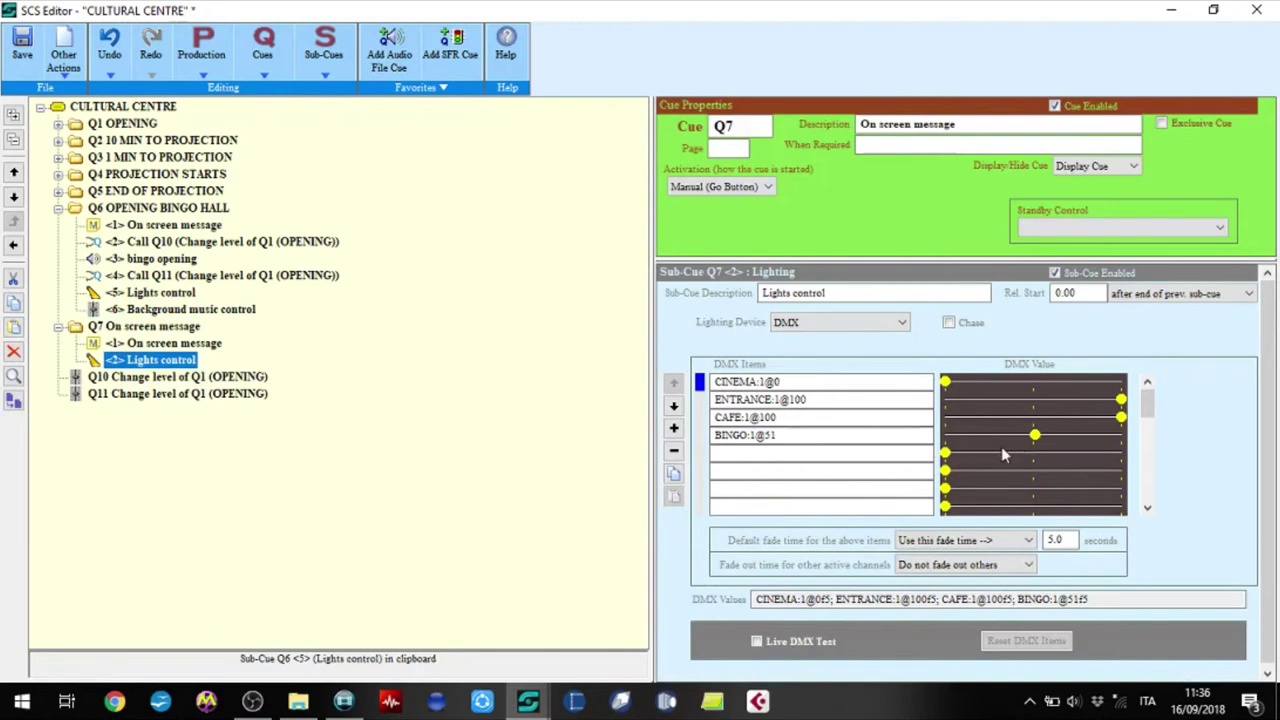
drag(1036, 441, 1121, 439)
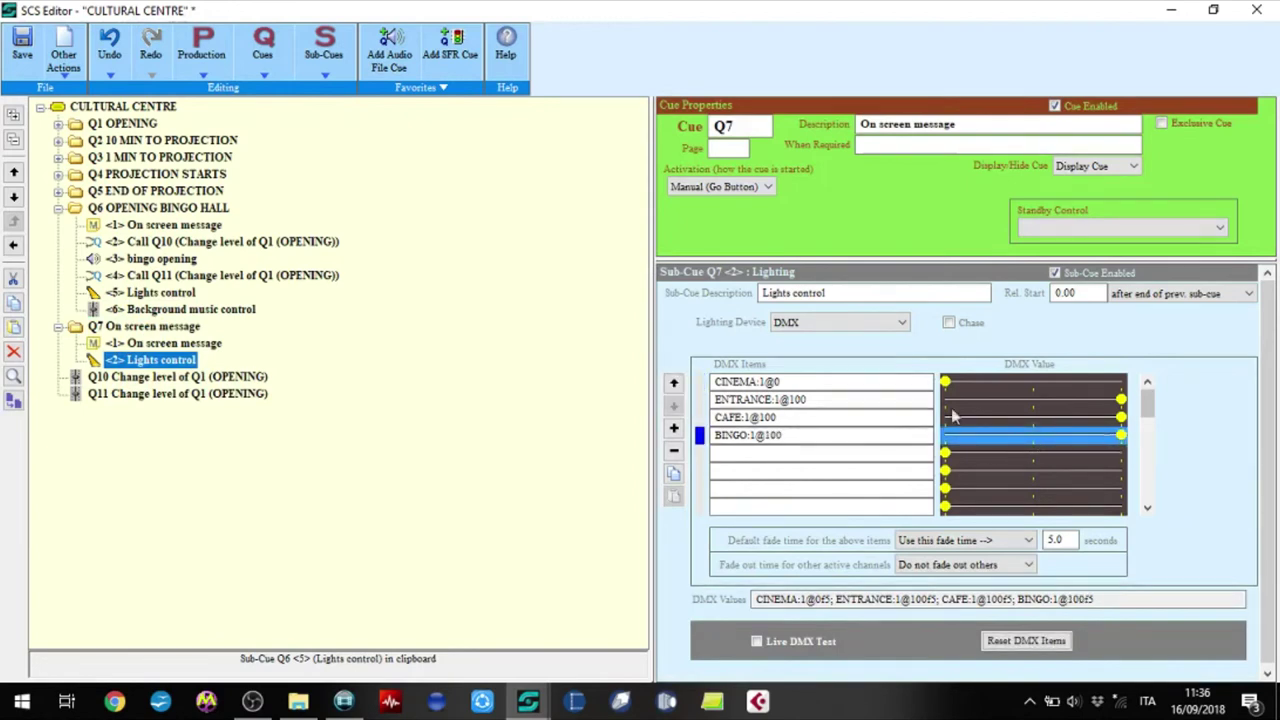
Copy Q6's Background music control sub-cue to the end of Q7 and set its Bingo level to -INF.
click(120, 312)
click(14, 302)
click(128, 362)
click(14, 327)
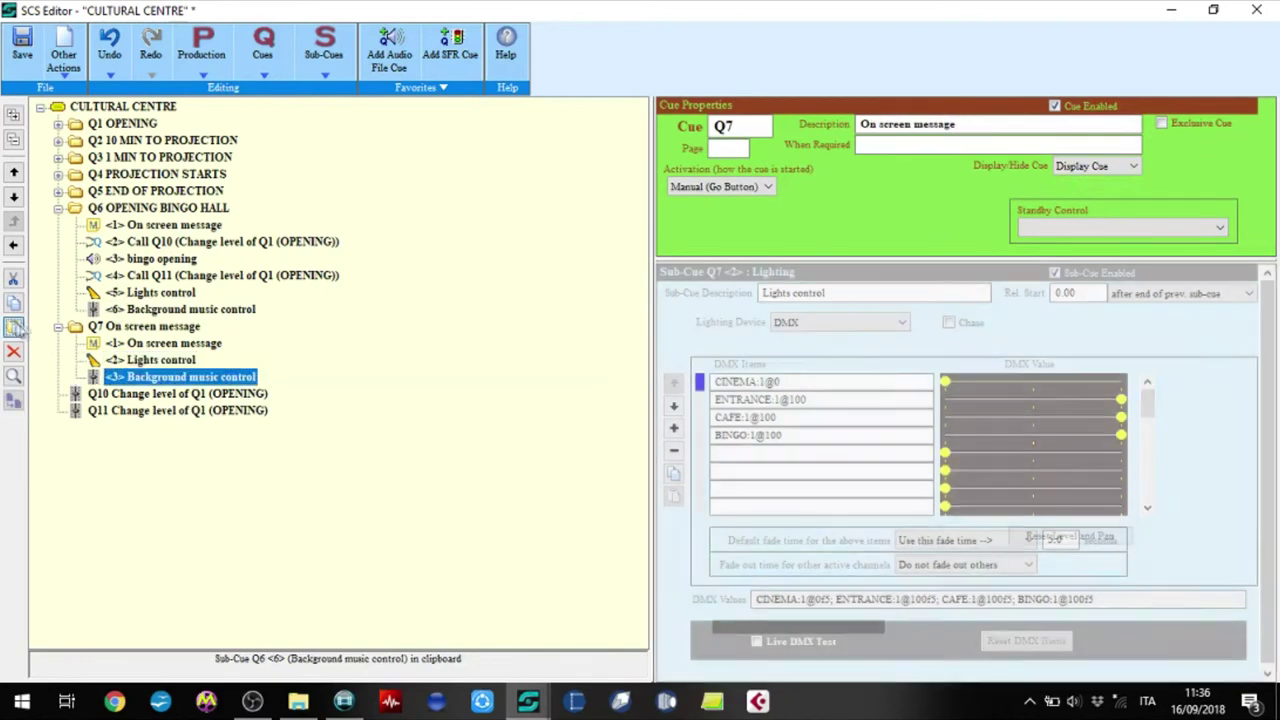
click(1234, 512)
click(852, 511)
drag(852, 511, 826, 511)
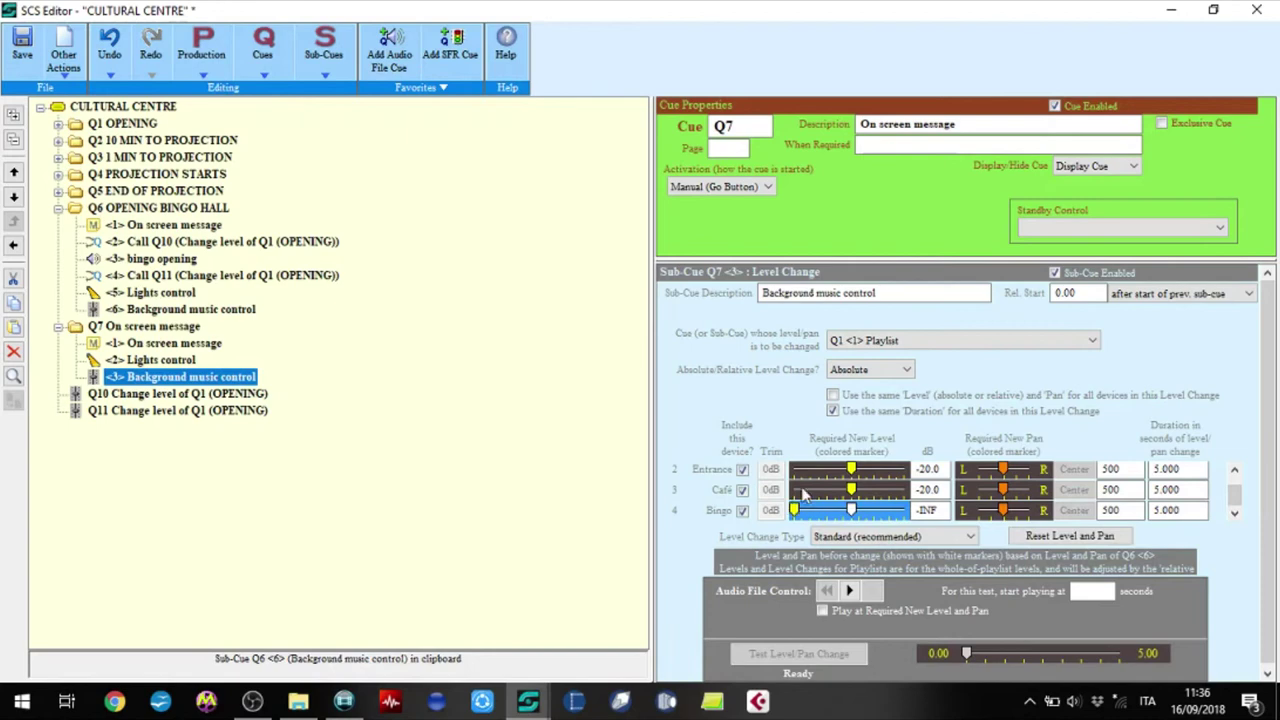
click(210, 343)
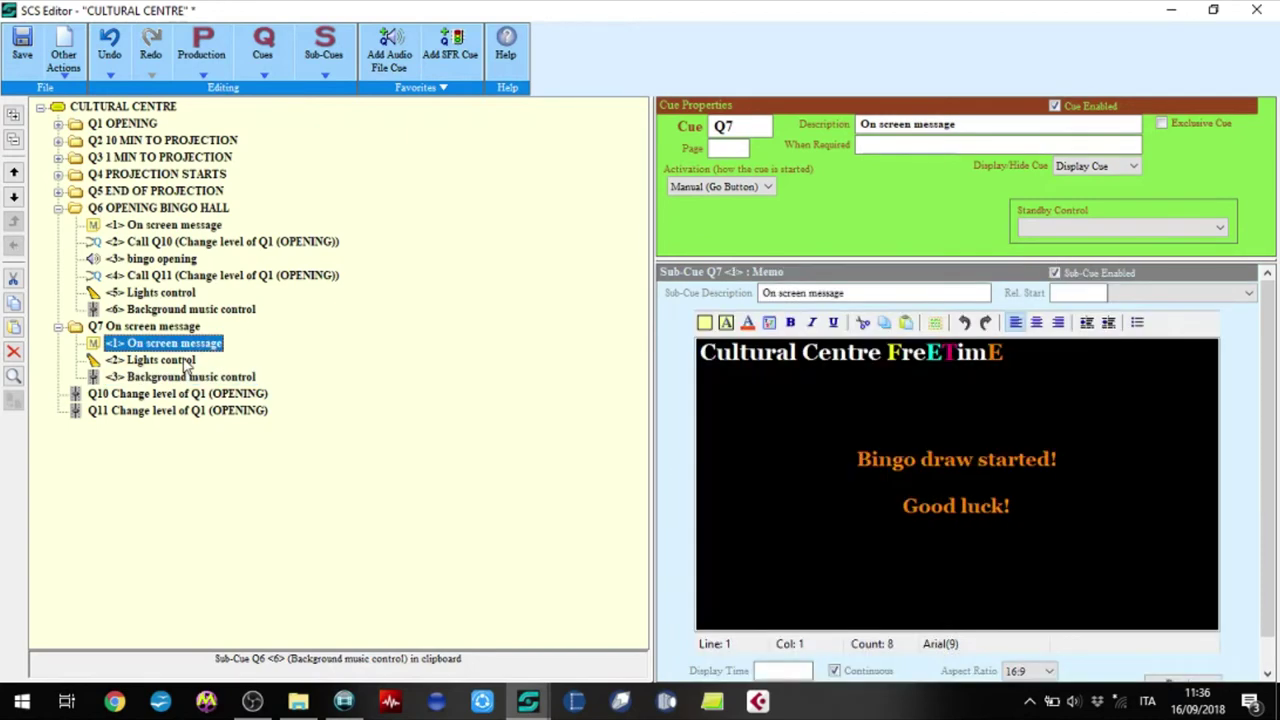
Clear the relative start time and reference of Q7's Lights control and Background music control sub-cues.
click(187, 362)
double_click(1065, 292)
key(BackSpace)
click(1180, 293)
click(1150, 326)
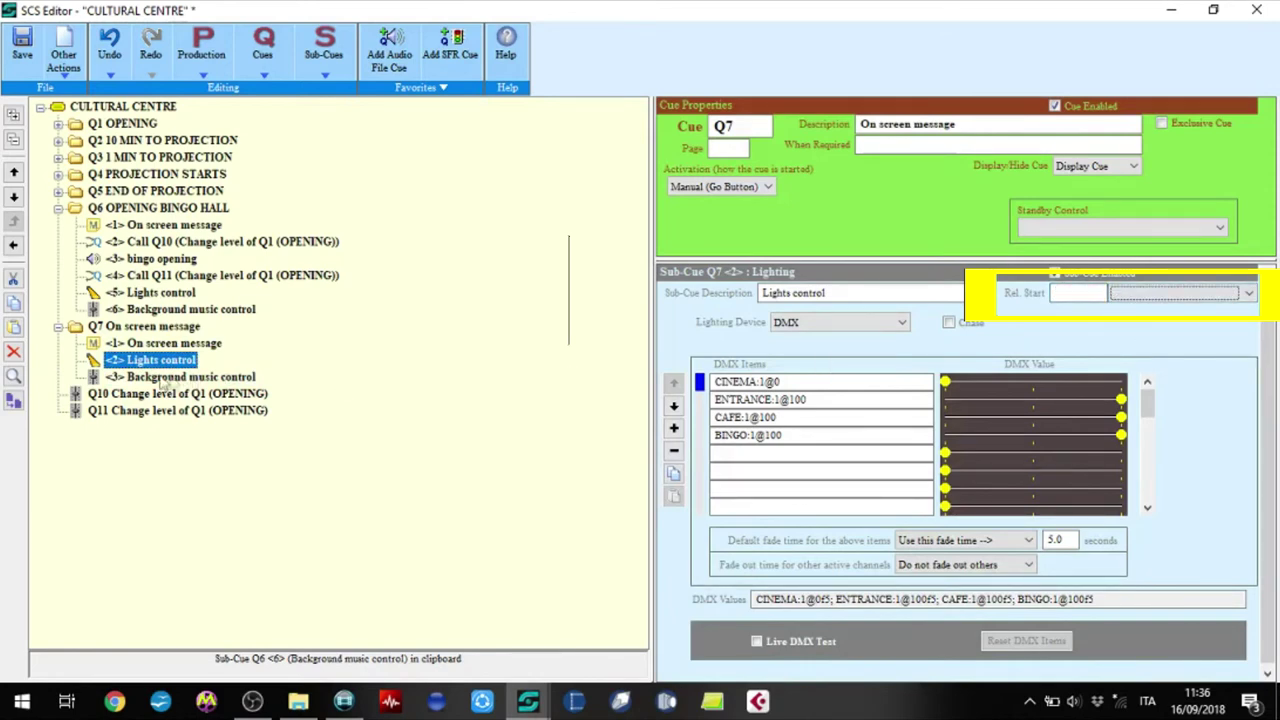
click(155, 378)
double_click(1065, 292)
key(BackSpace)
click(1133, 294)
click(1133, 325)
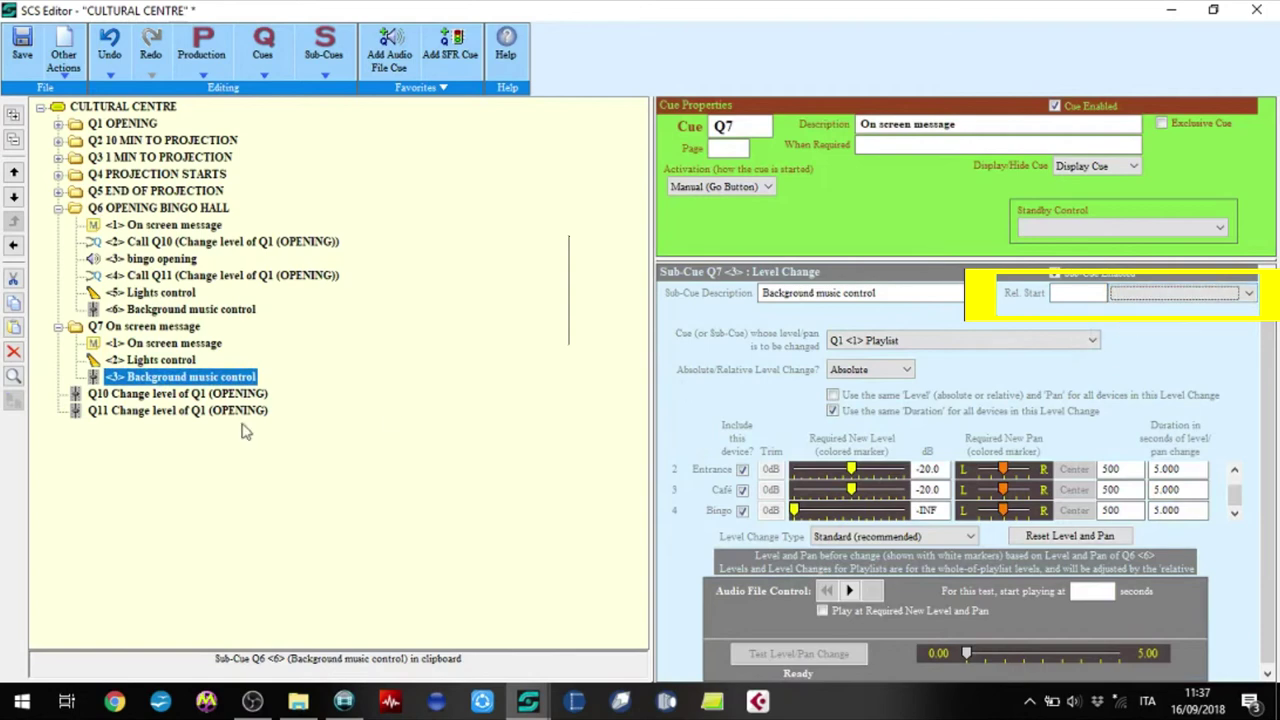
Rename cue Q7 as BINGO DRAW and make its activation Time Based at 18:15 for the SUMMER profile.
click(145, 326)
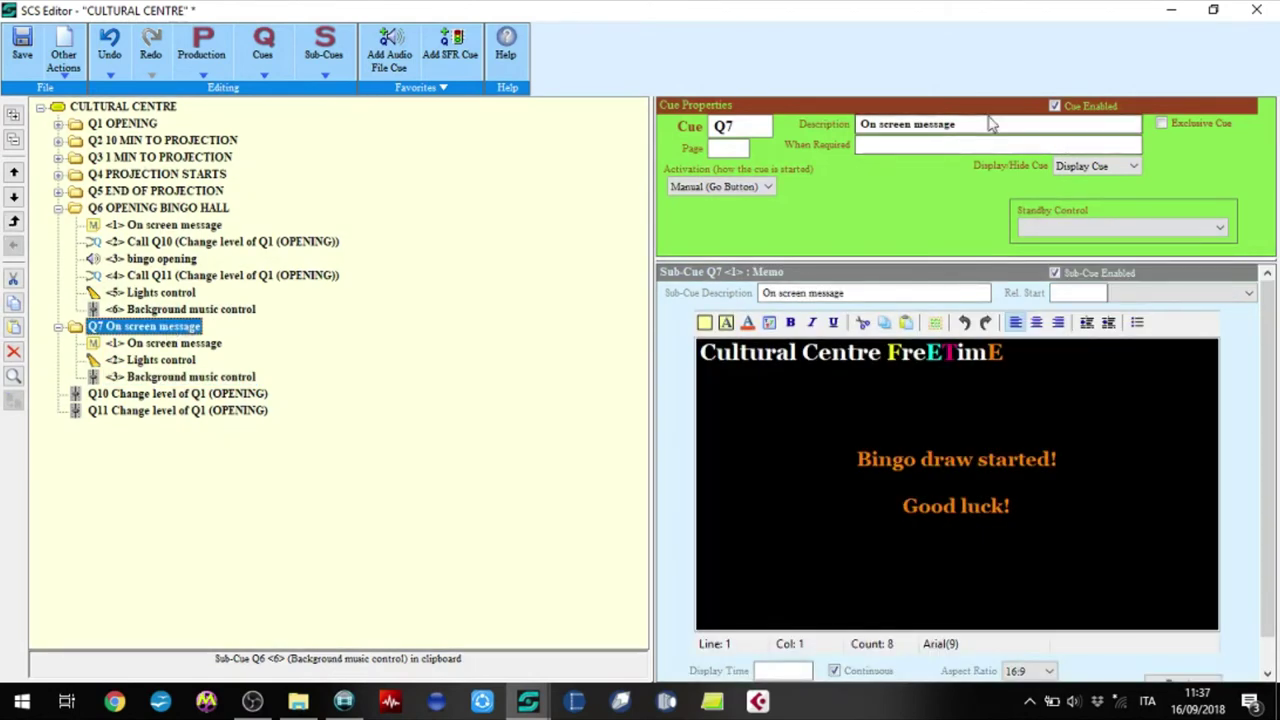
click(987, 121)
text(BINGO DRAW)
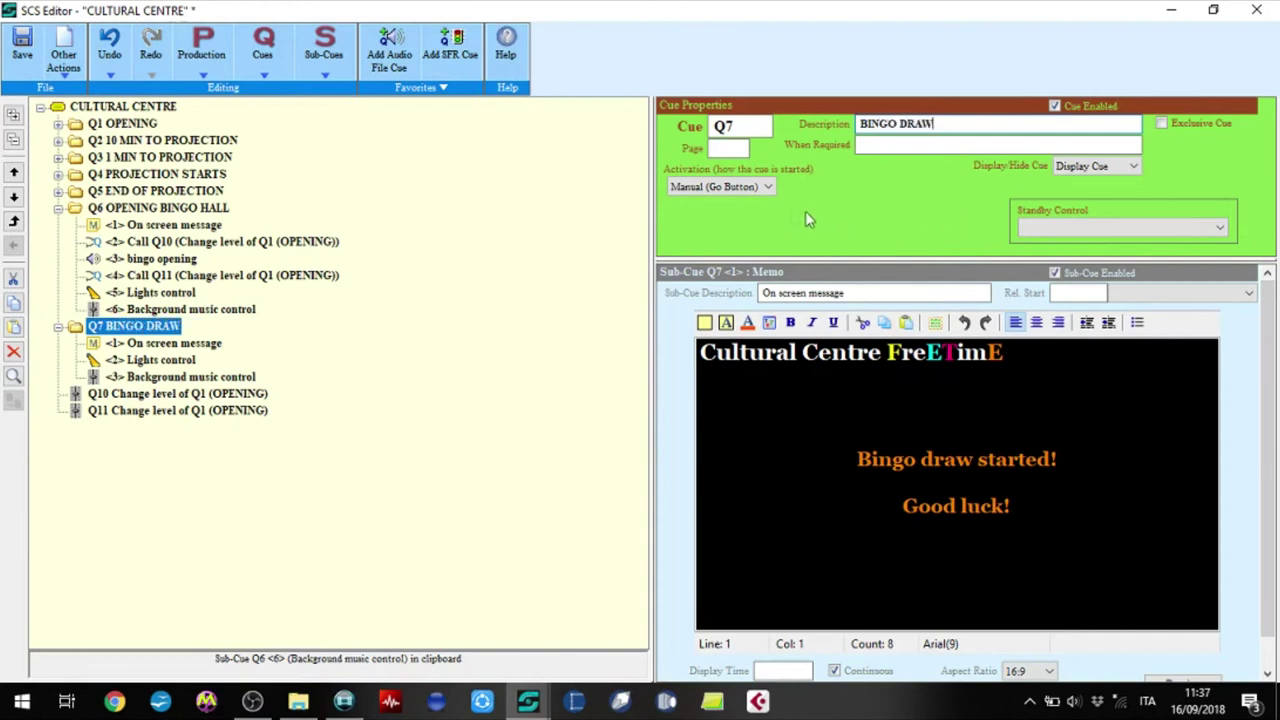
click(770, 188)
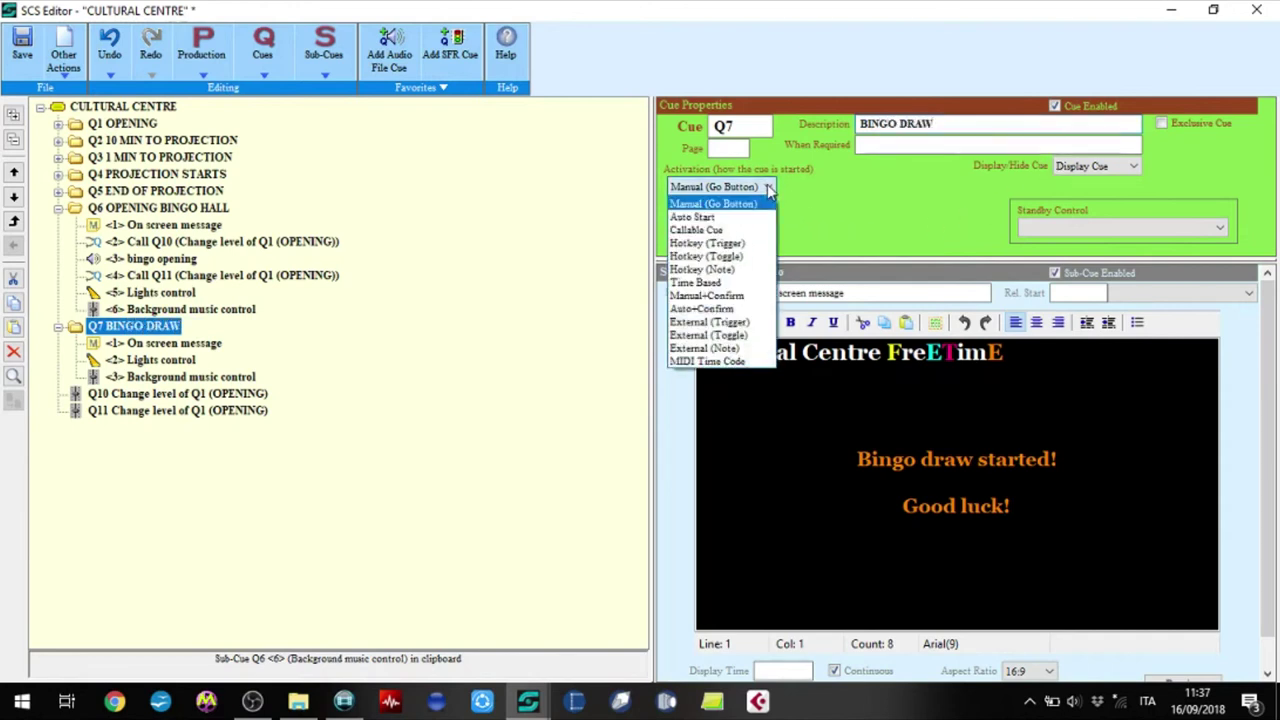
click(720, 279)
click(921, 200)
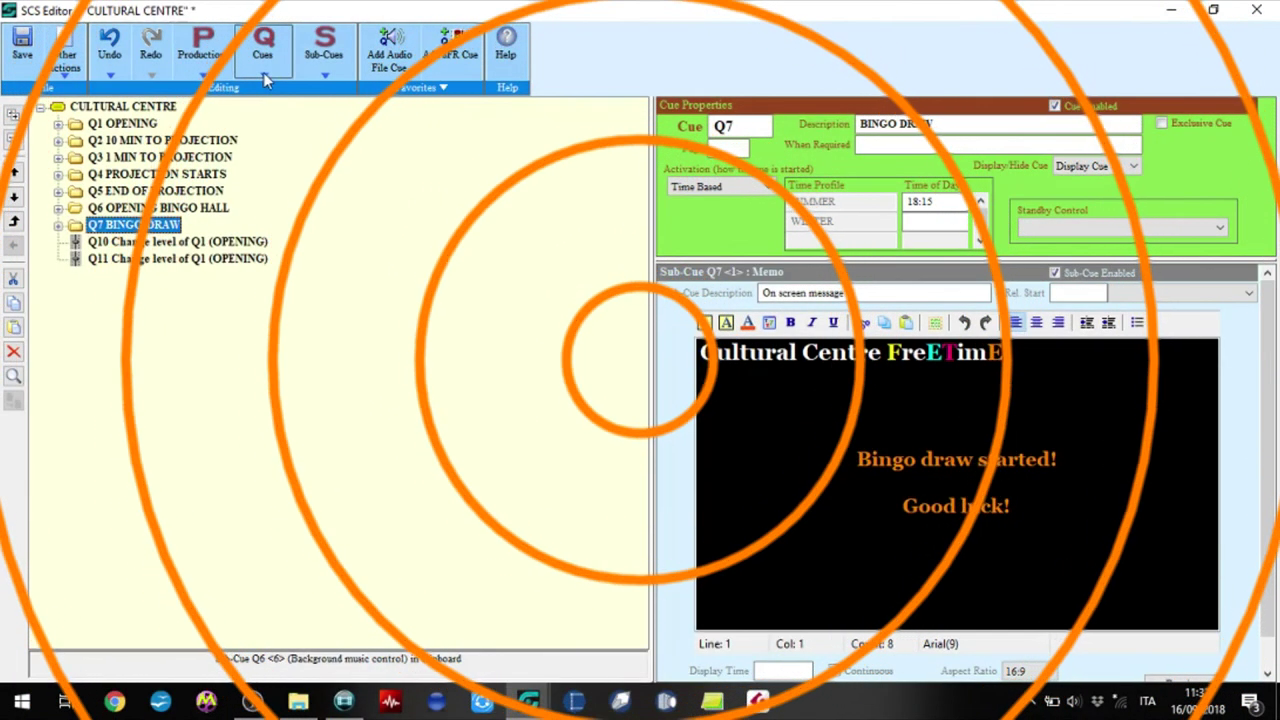
Add SFR cue Q8 after Q7 that fades out and stops the Q1 Playlist, with a 5-second fade time override.
click(263, 72)
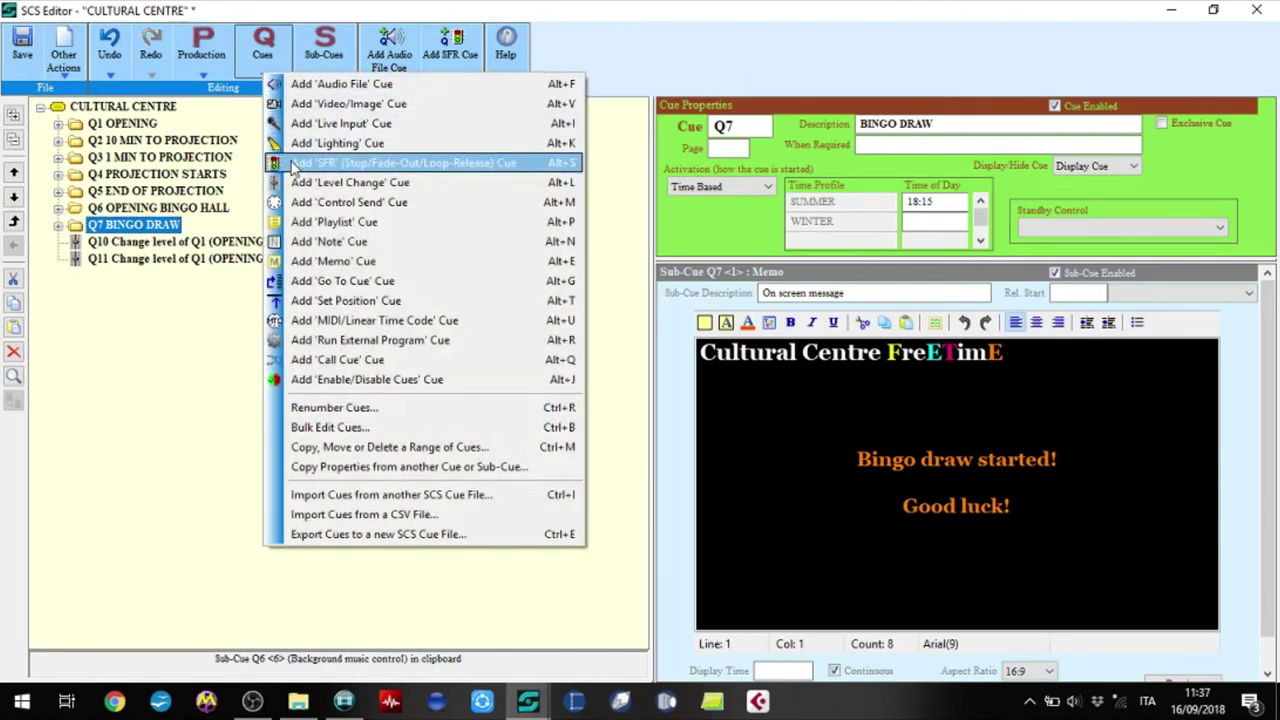
click(403, 162)
click(1075, 345)
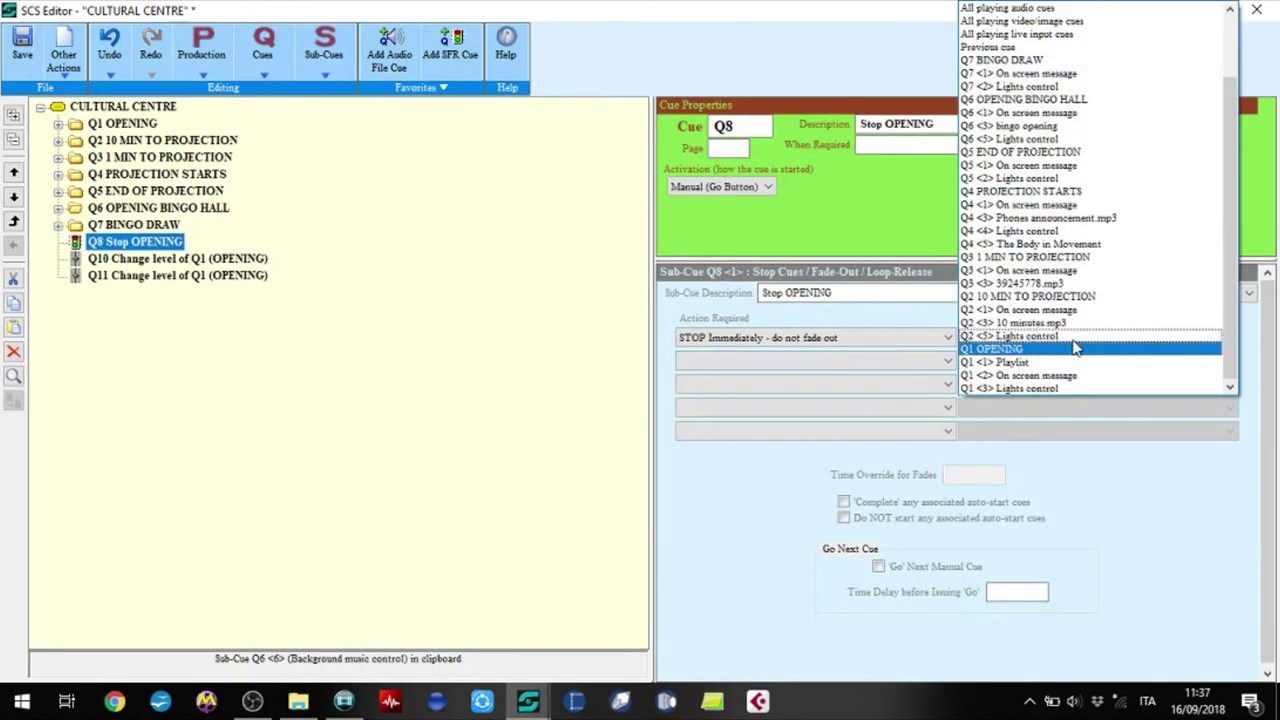
click(1047, 363)
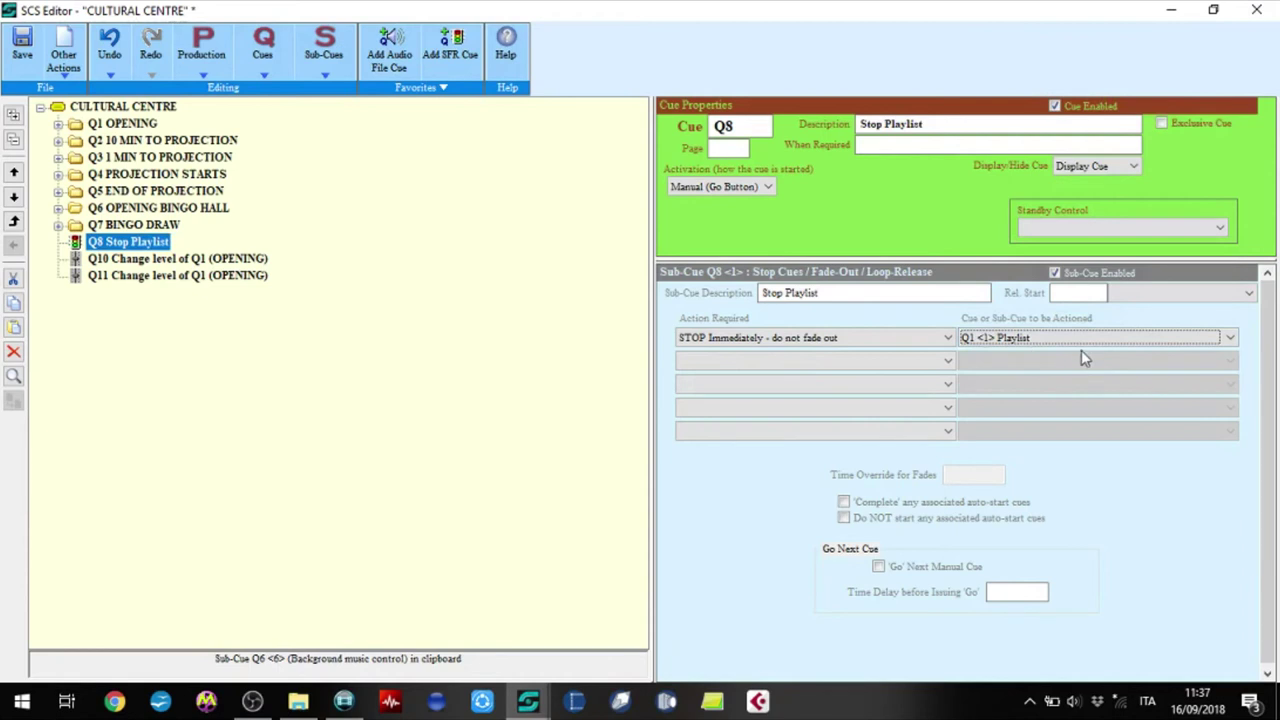
click(877, 341)
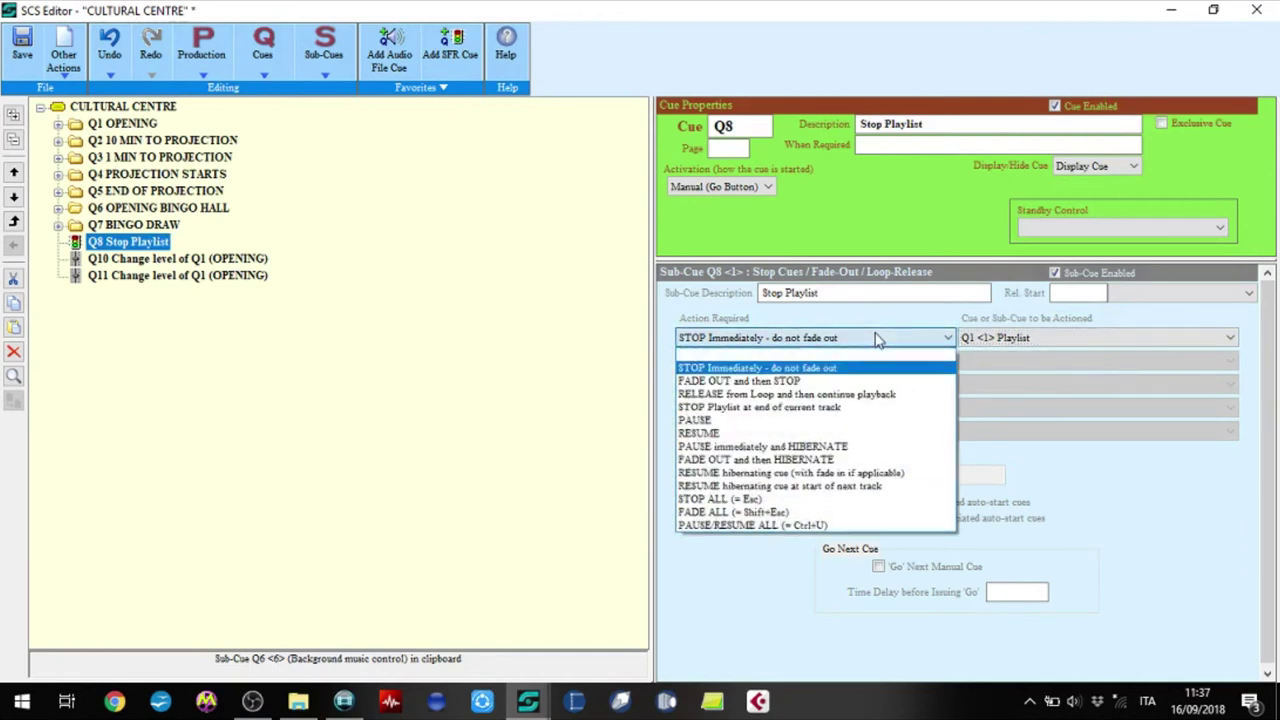
click(750, 381)
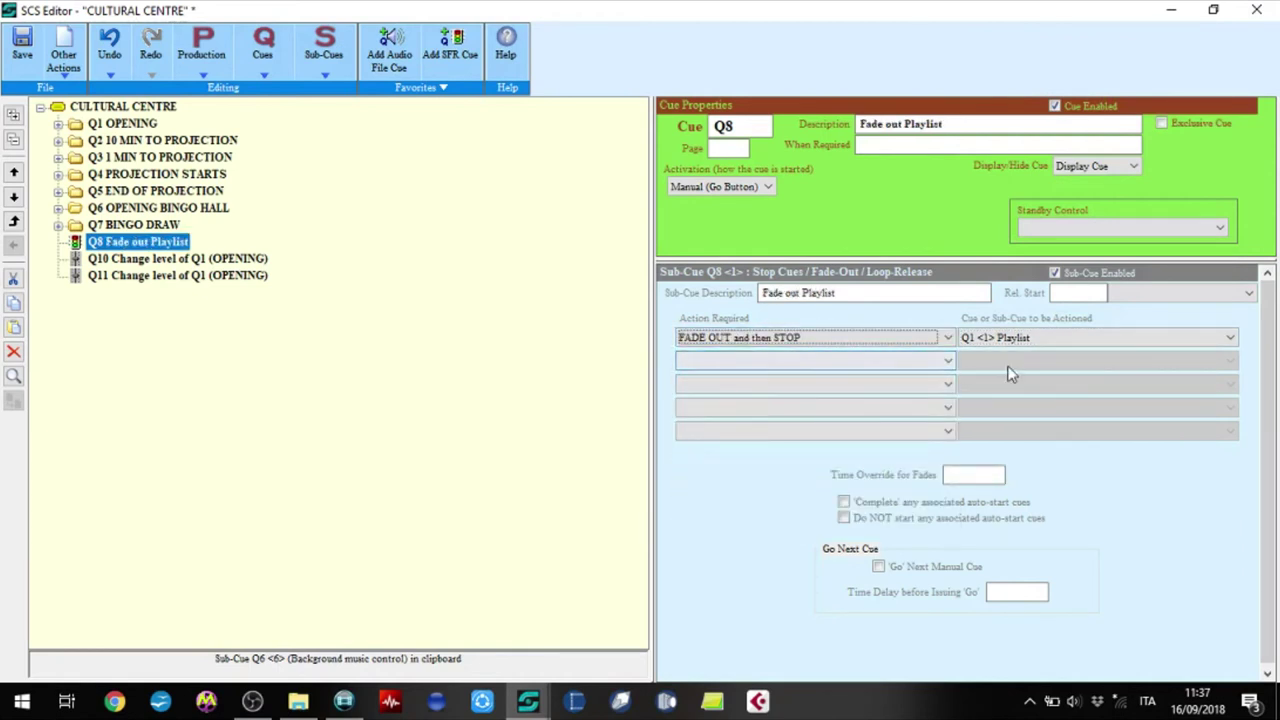
click(991, 475)
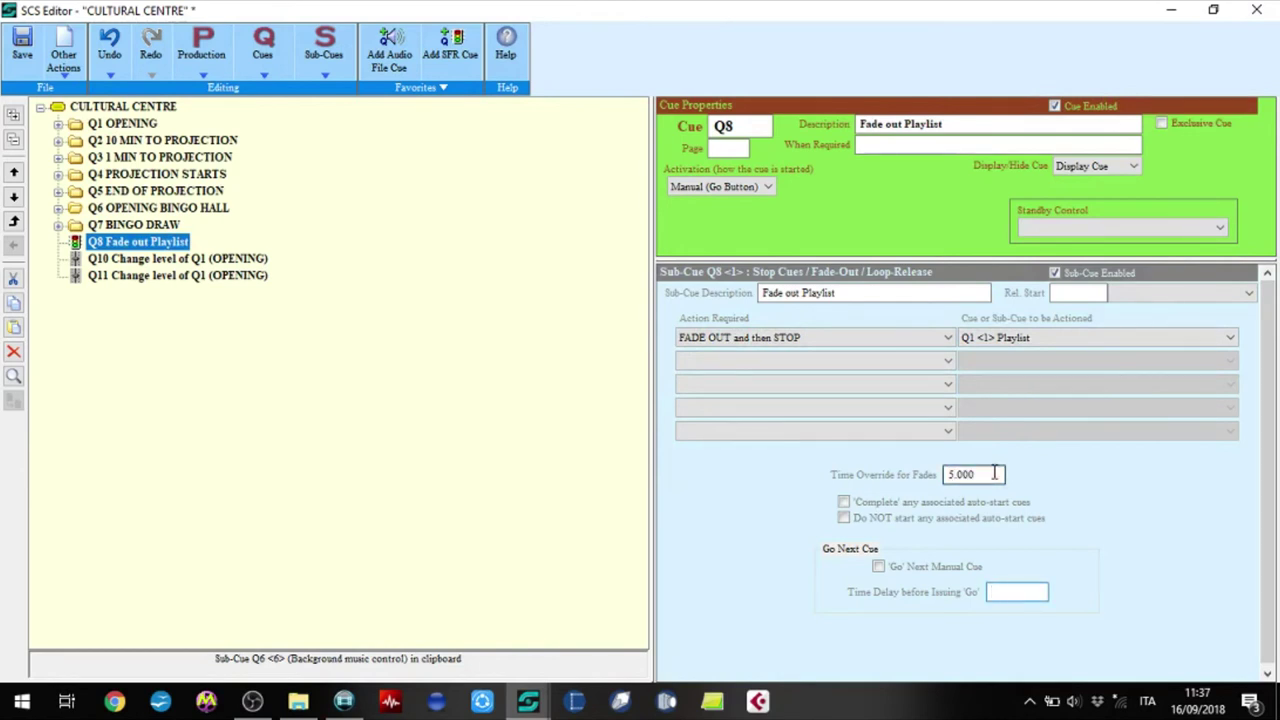
Add closing ann.mp3 as an audio sub-cue of Q8 and also route it to the Entrance, Café and Bingo devices.
click(325, 75)
click(400, 86)
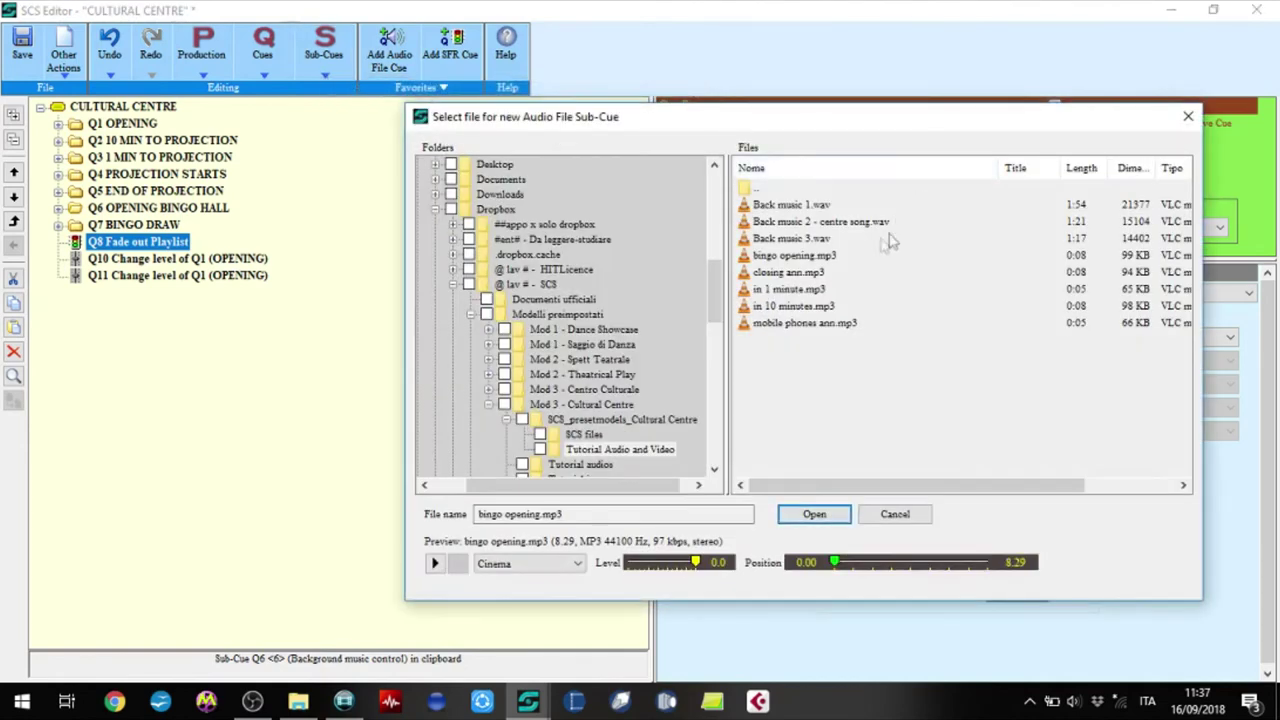
click(791, 276)
click(822, 519)
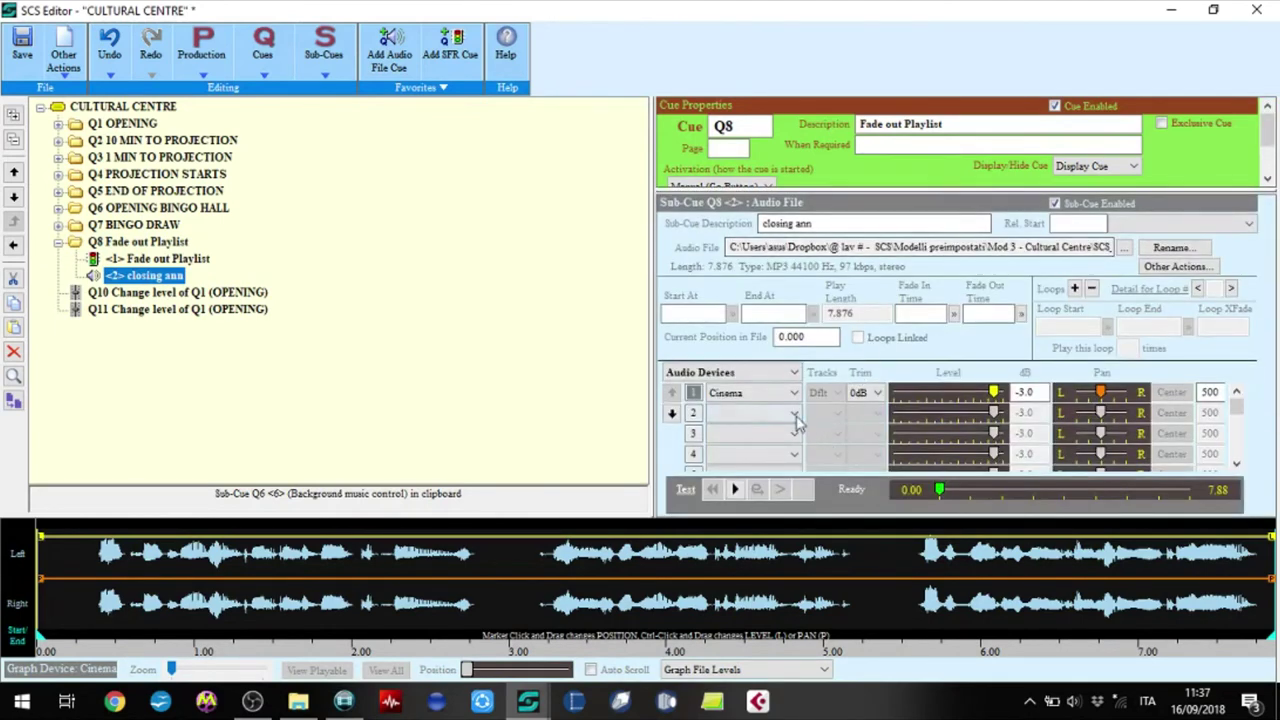
click(795, 415)
click(790, 442)
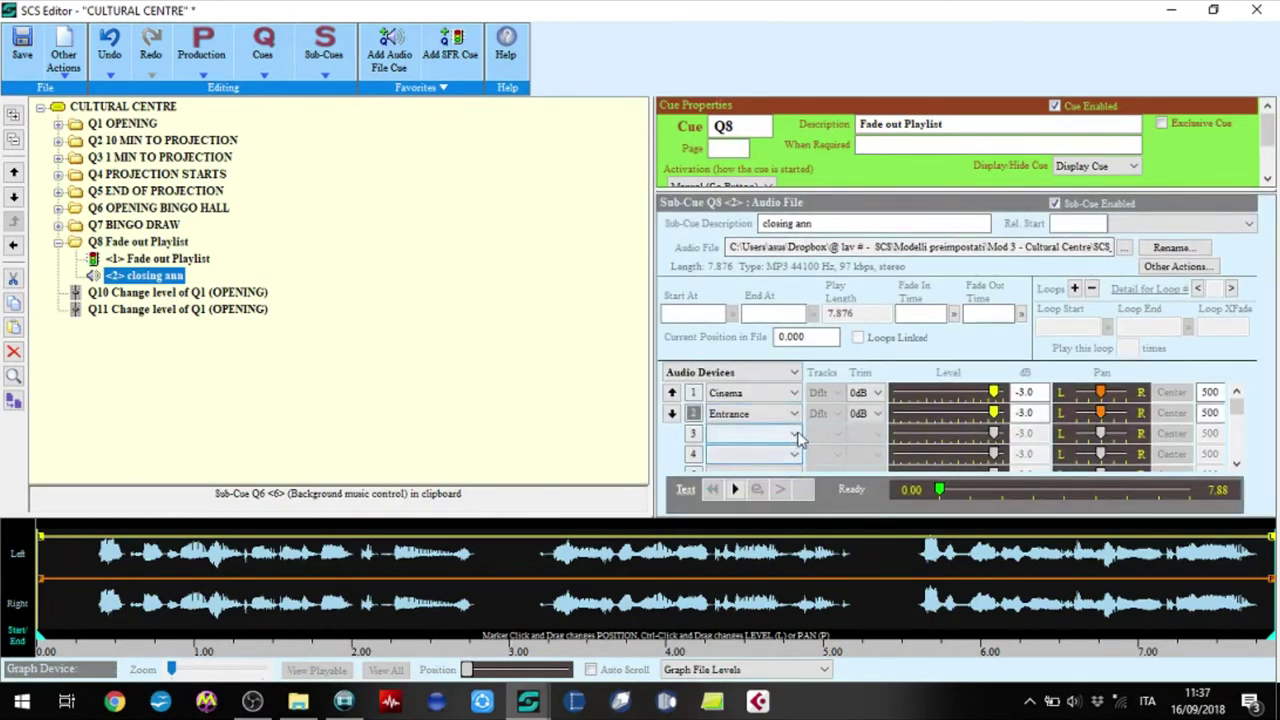
click(795, 435)
click(770, 491)
click(795, 454)
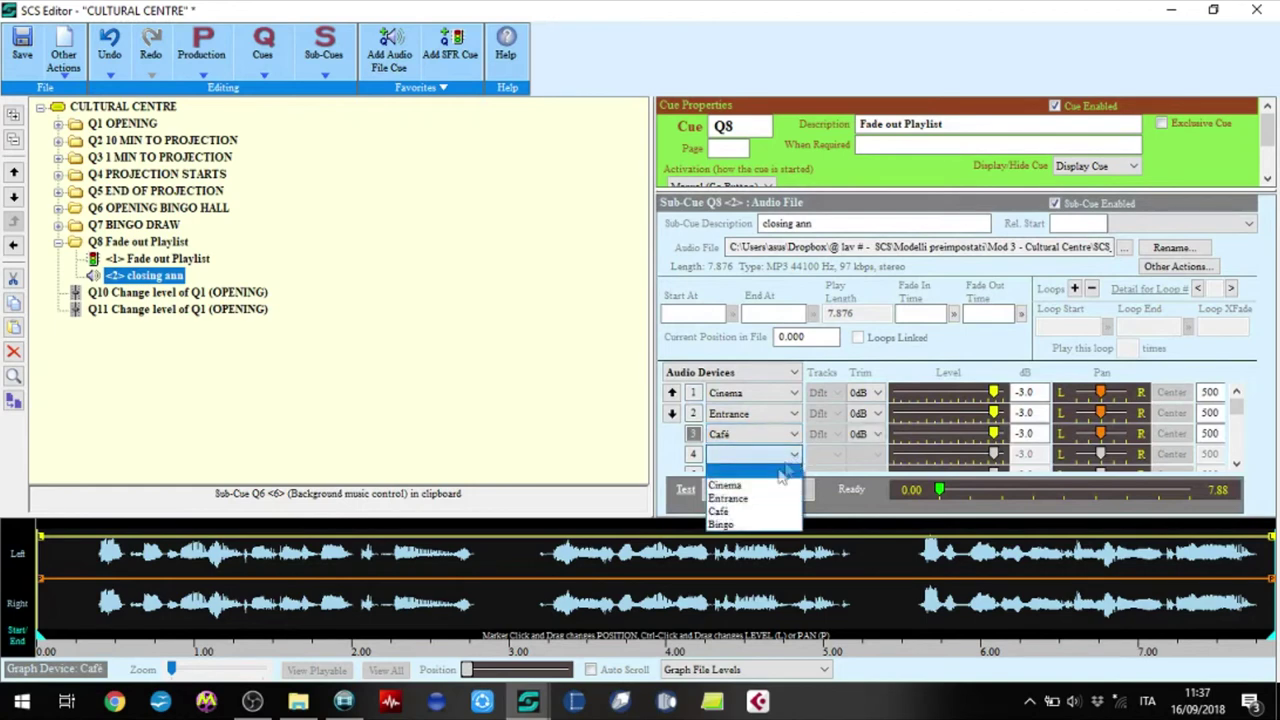
click(740, 524)
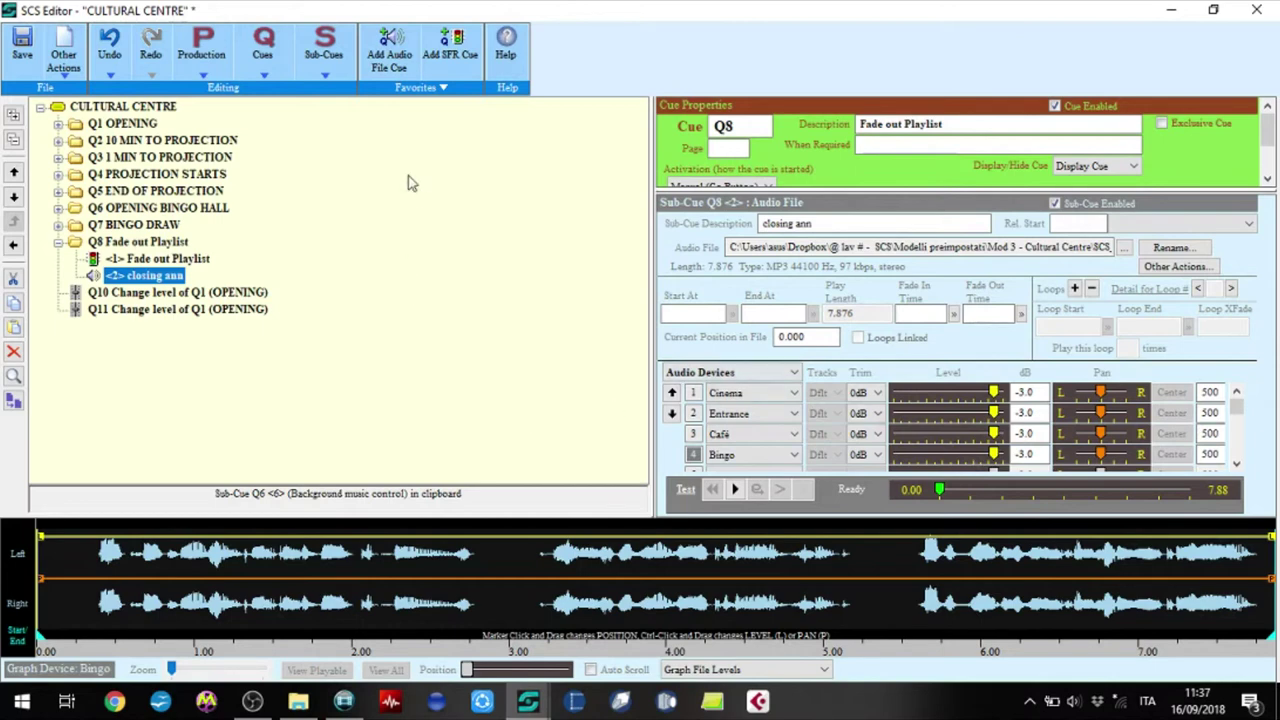
Add Back music 2 - centre song.wav as an audio sub-cue of Q8, also routed to Entrance, Café and Bingo.
click(323, 76)
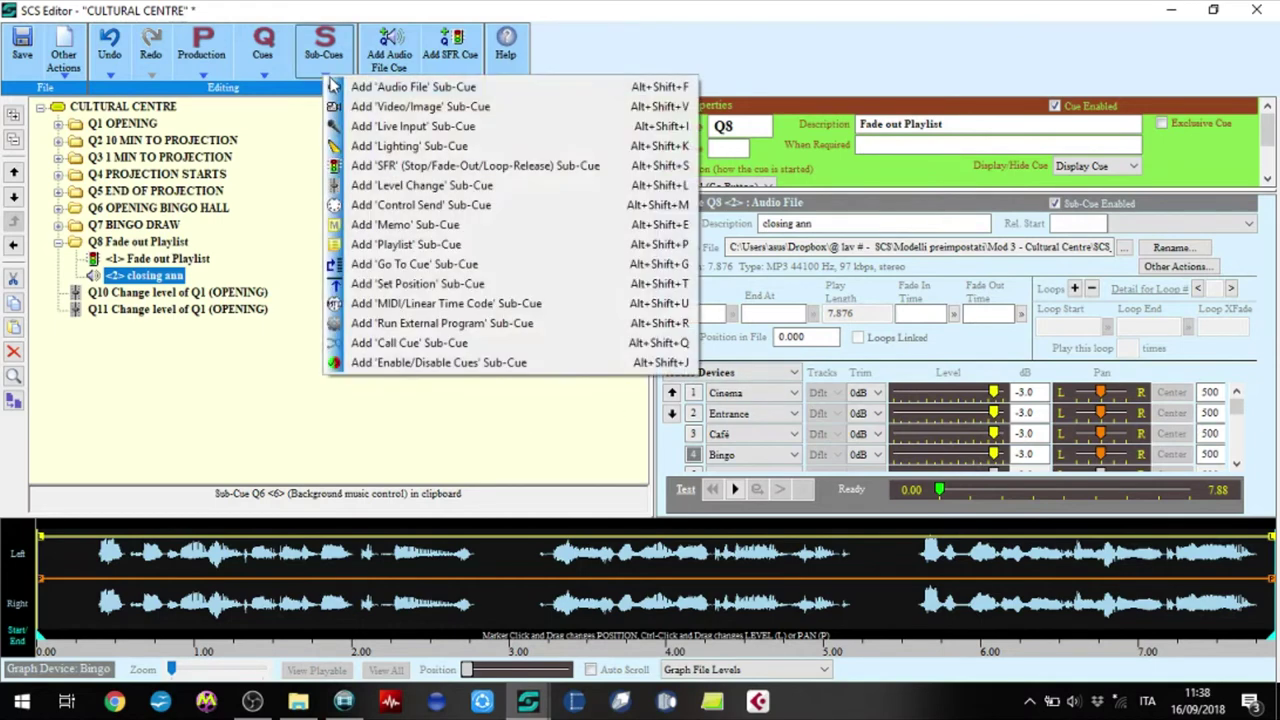
click(341, 87)
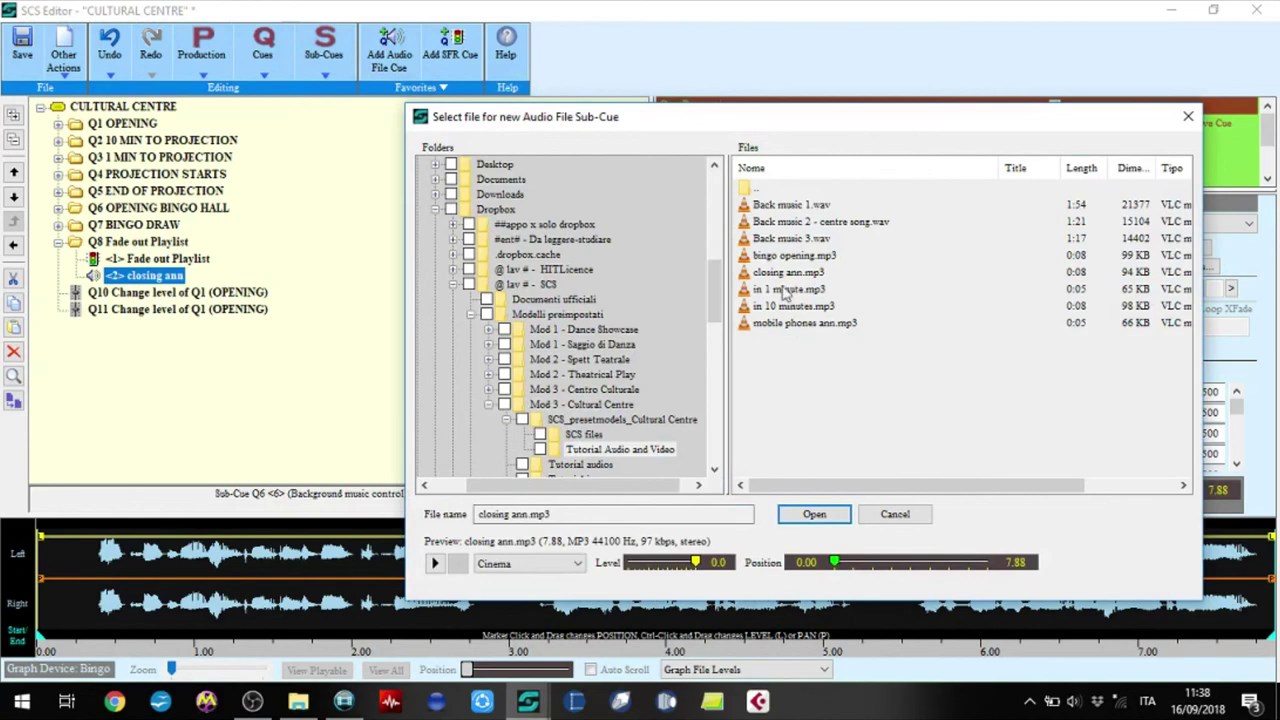
click(843, 222)
click(833, 517)
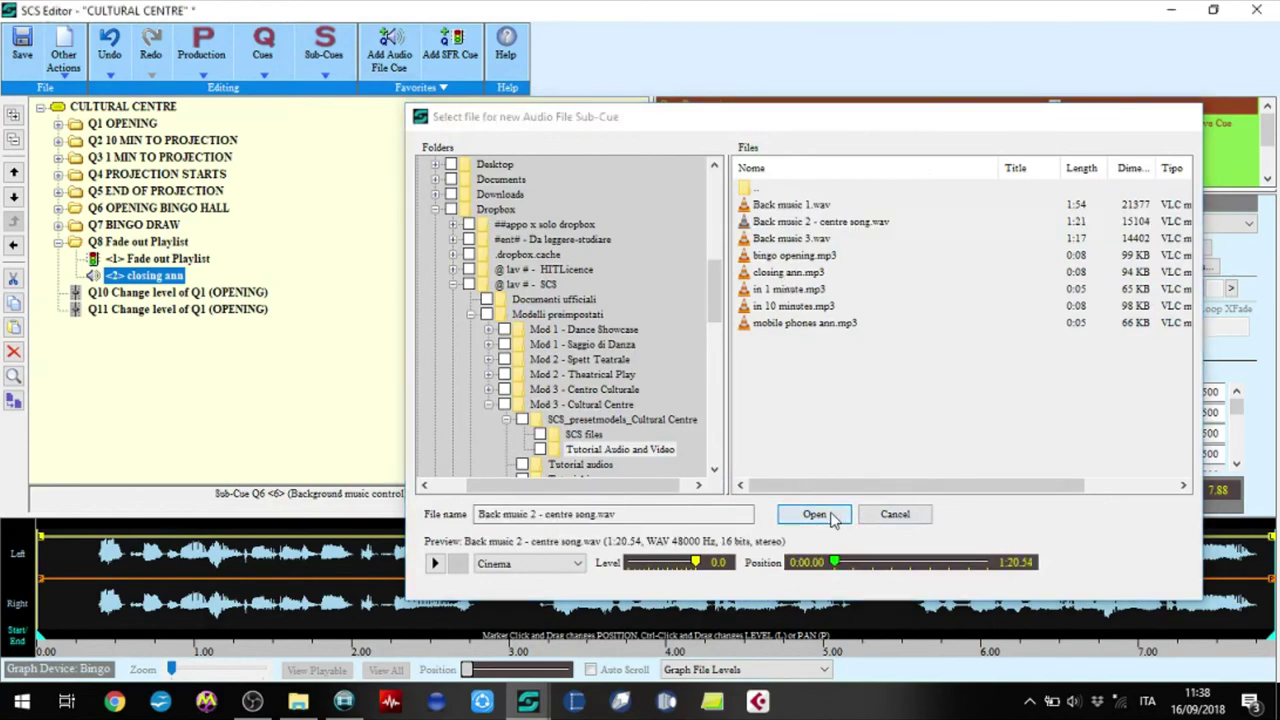
click(793, 411)
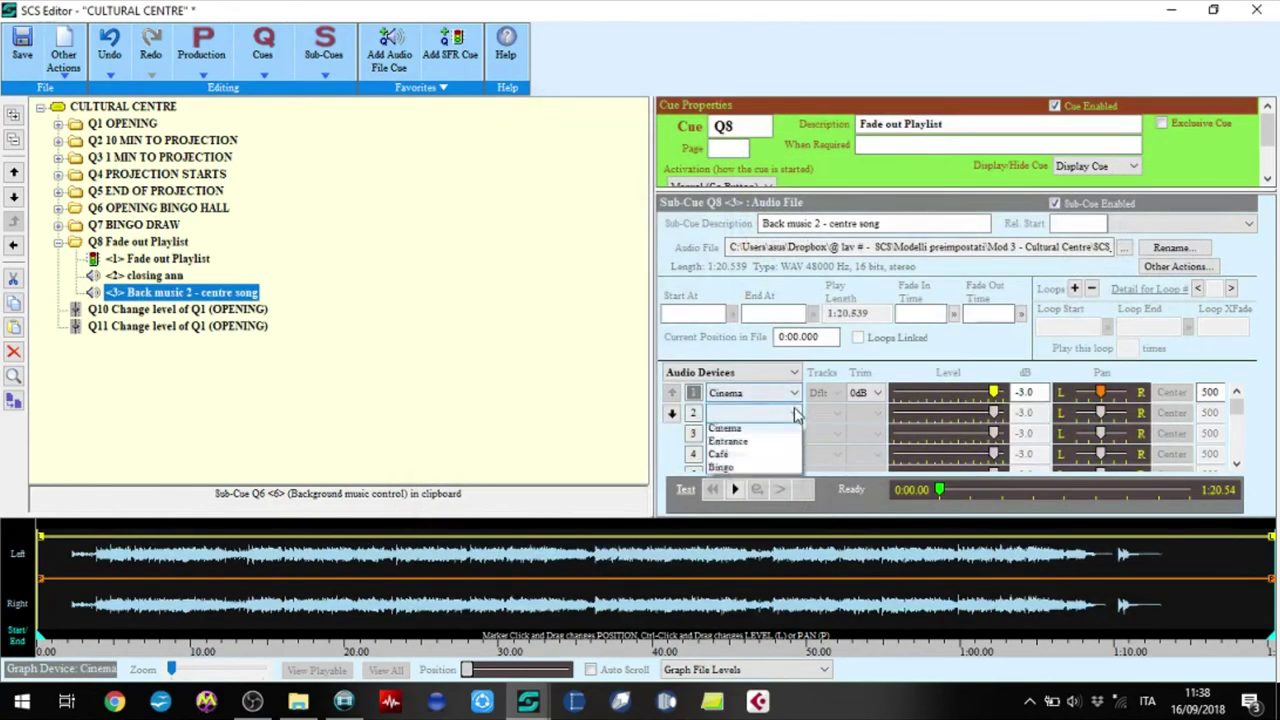
click(793, 445)
click(792, 438)
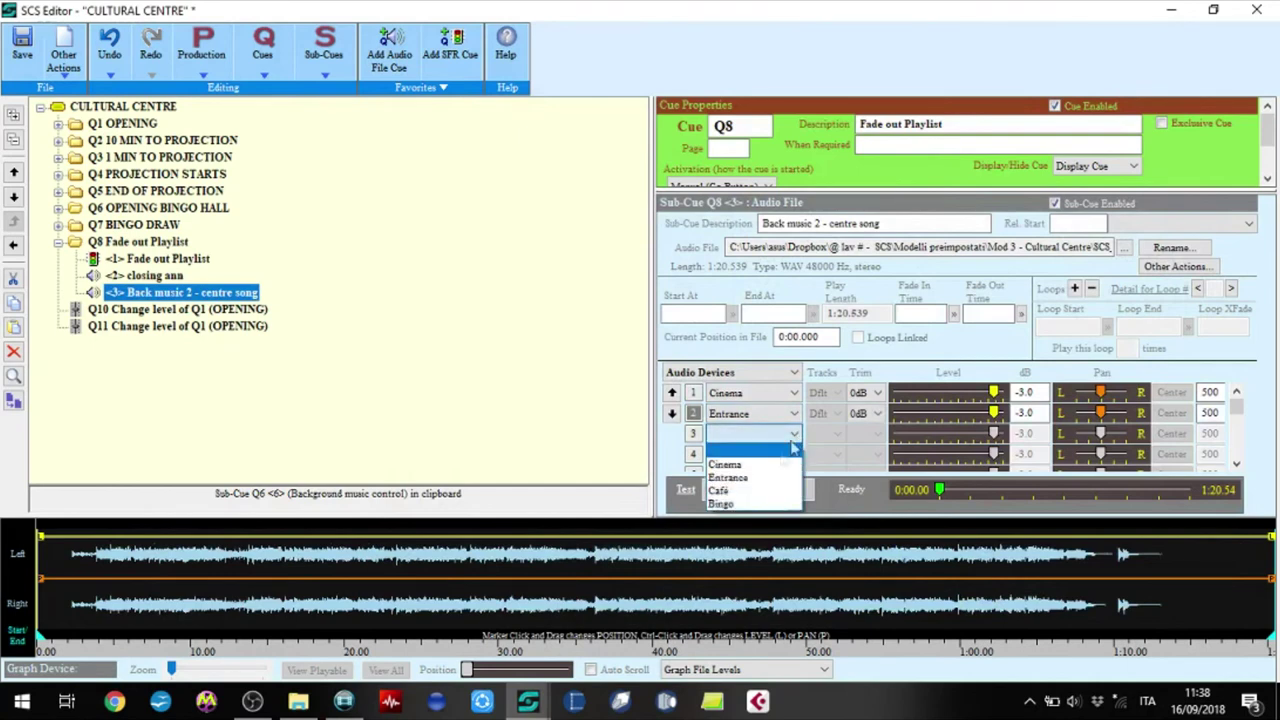
click(760, 474)
click(794, 455)
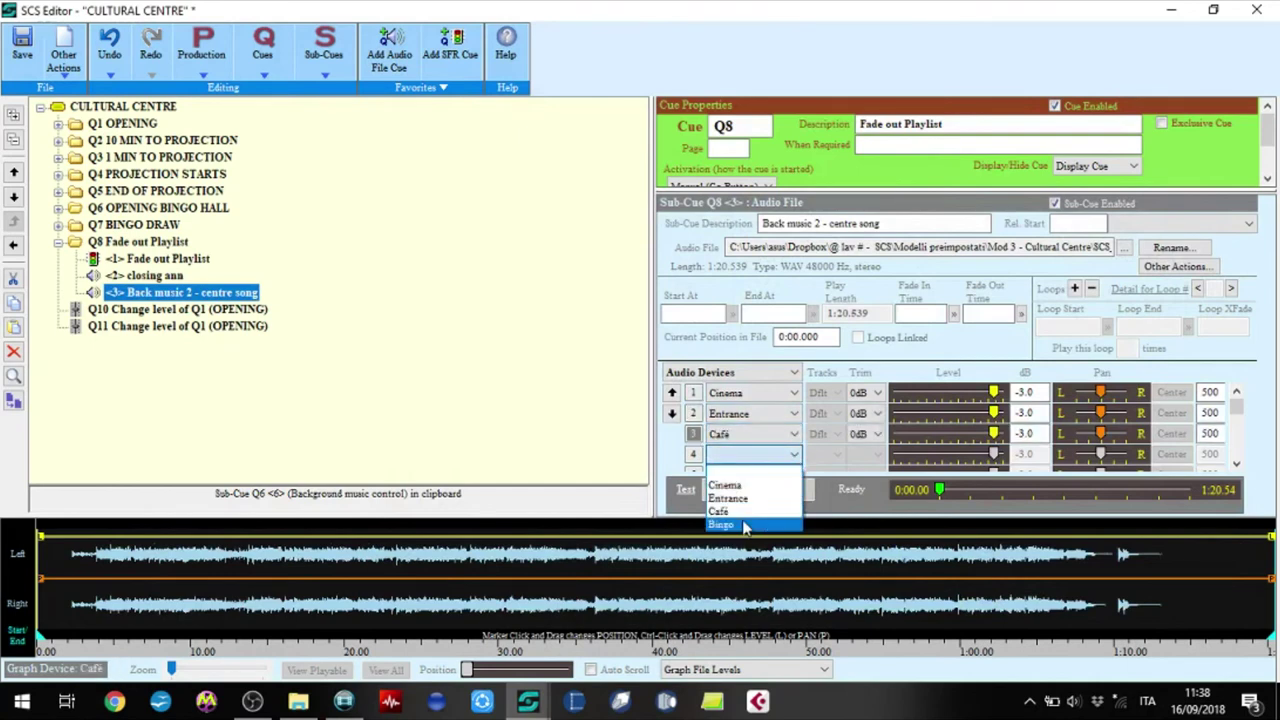
click(725, 508)
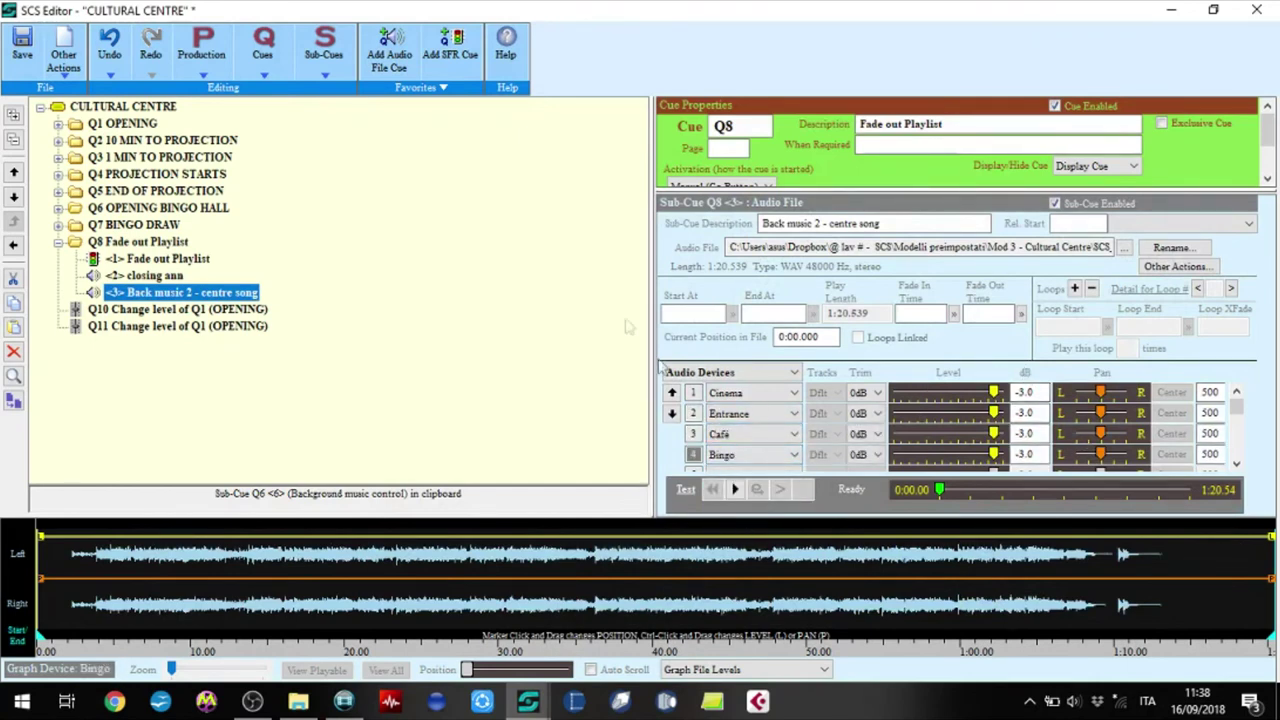
Add the Closing countdown video as a sub-cue of Q8 after the centre song.
click(324, 78)
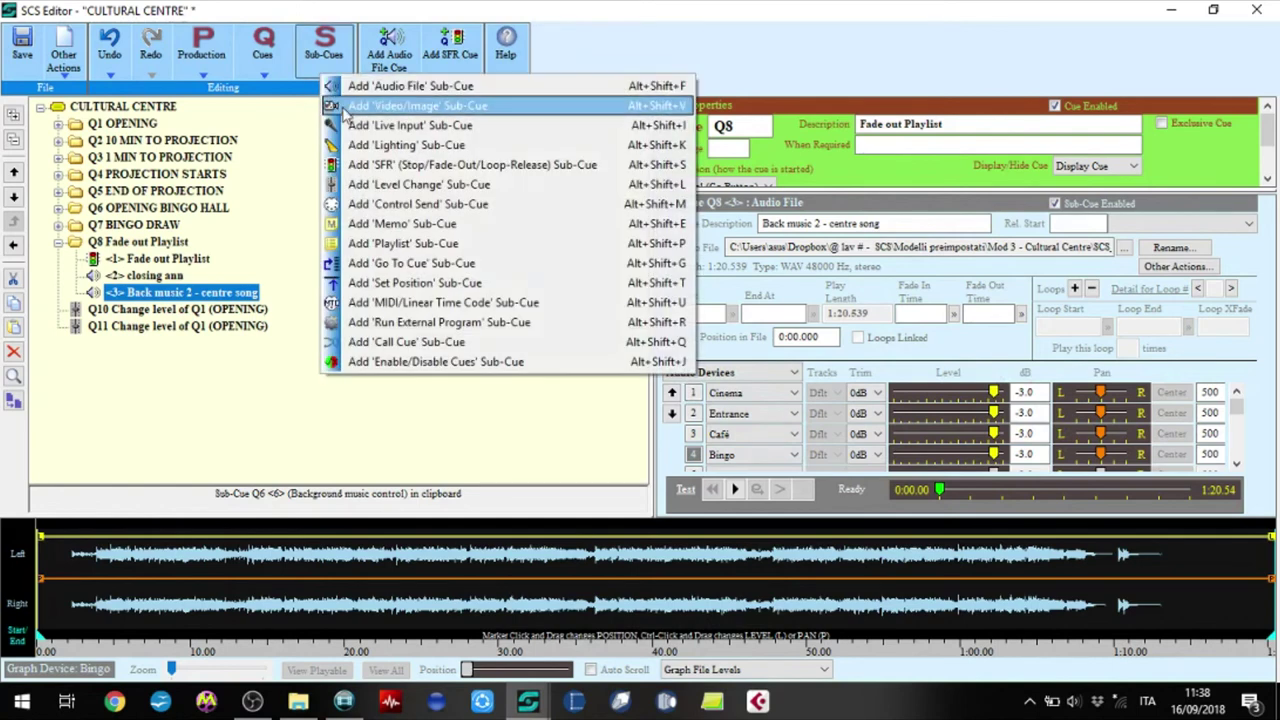
click(343, 110)
click(340, 190)
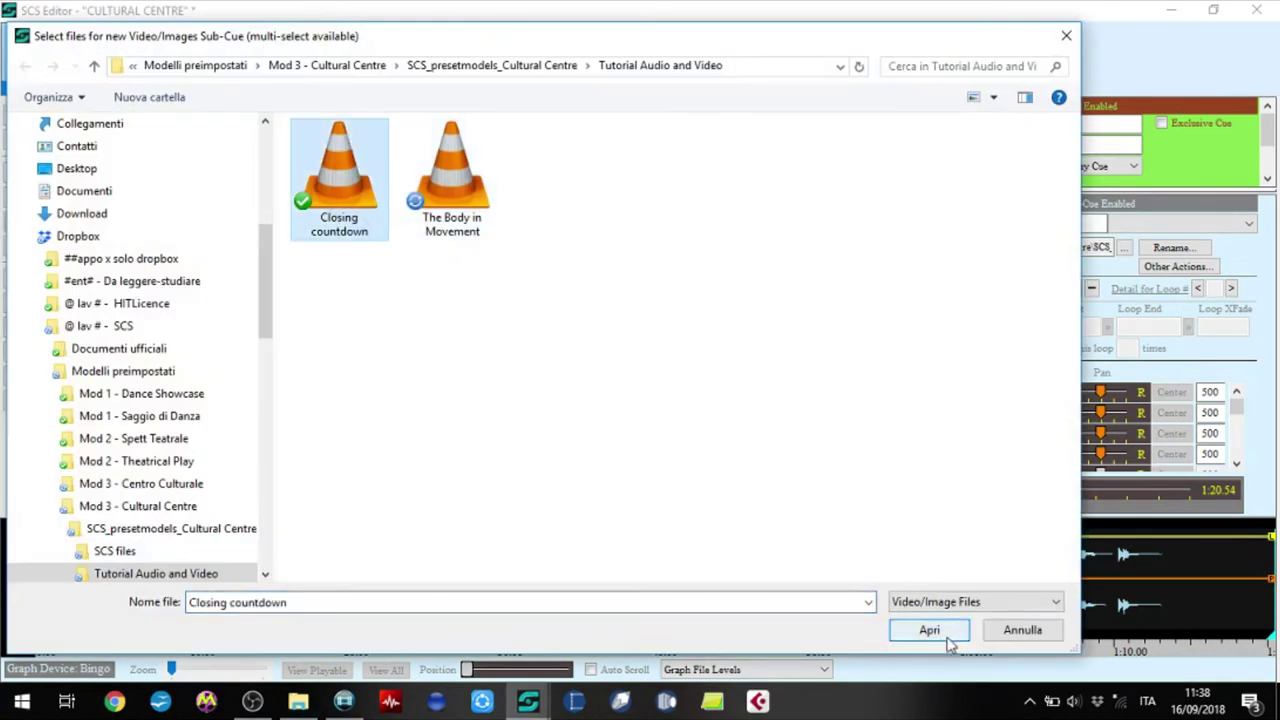
click(929, 630)
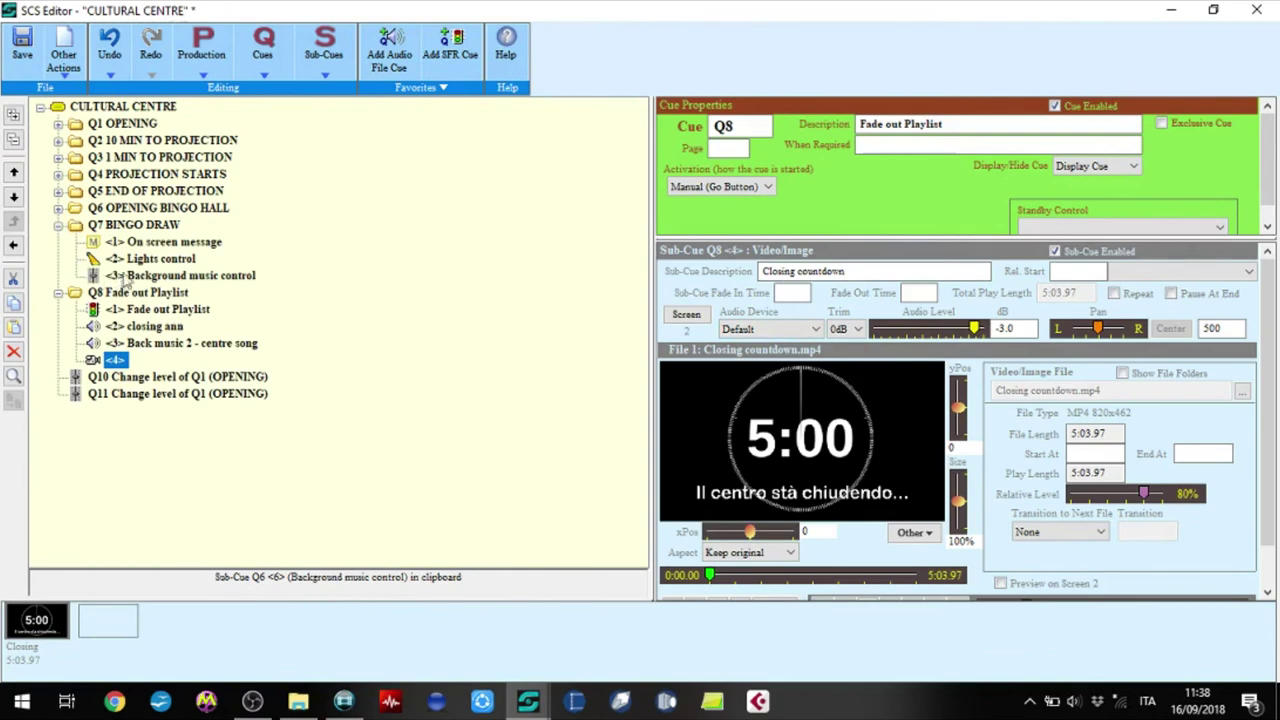
Copy Q7's Lights control sub-cue to the end of Q8 and set ENTRANCE, CAFE and BINGO to 0.
click(145, 259)
click(15, 304)
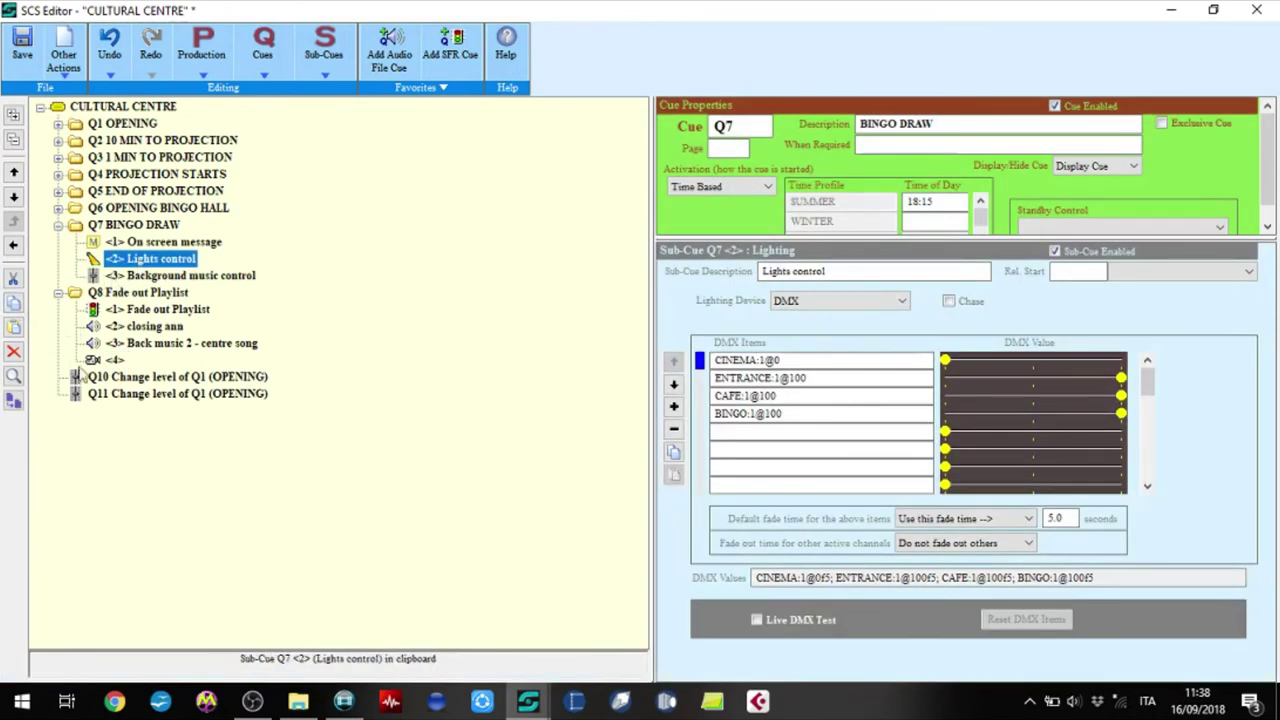
click(112, 360)
click(15, 328)
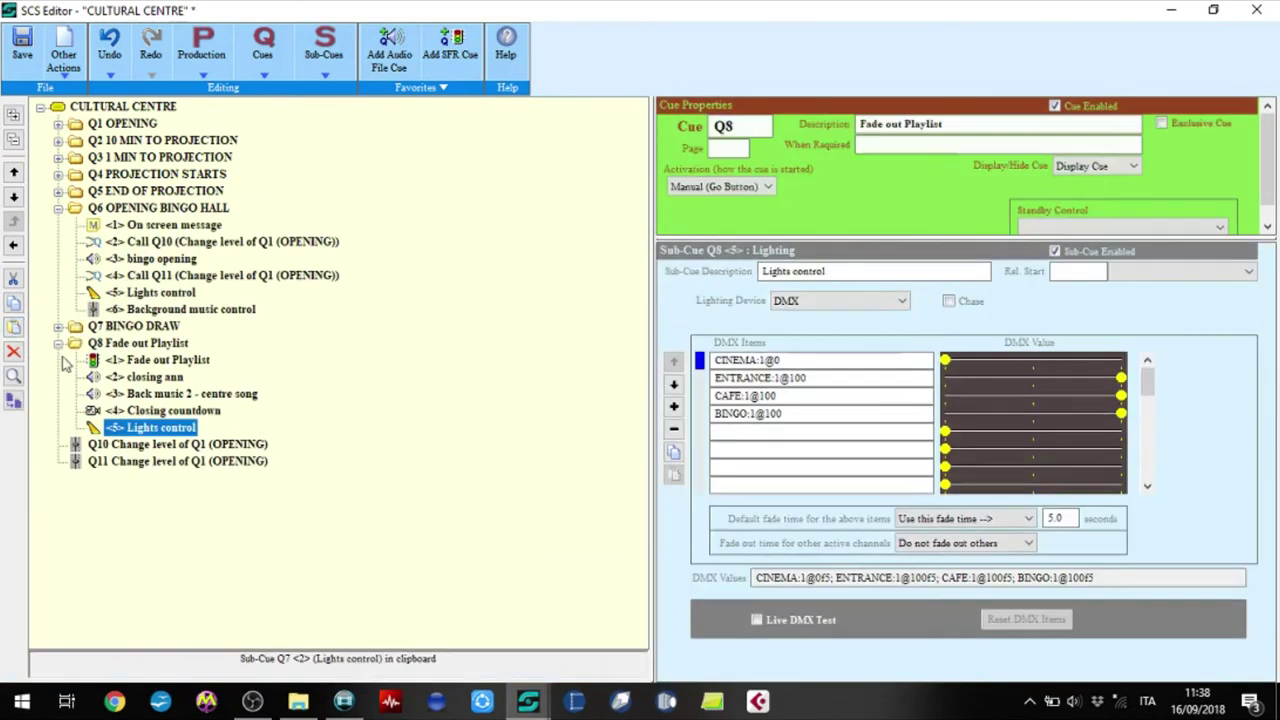
click(860, 378)
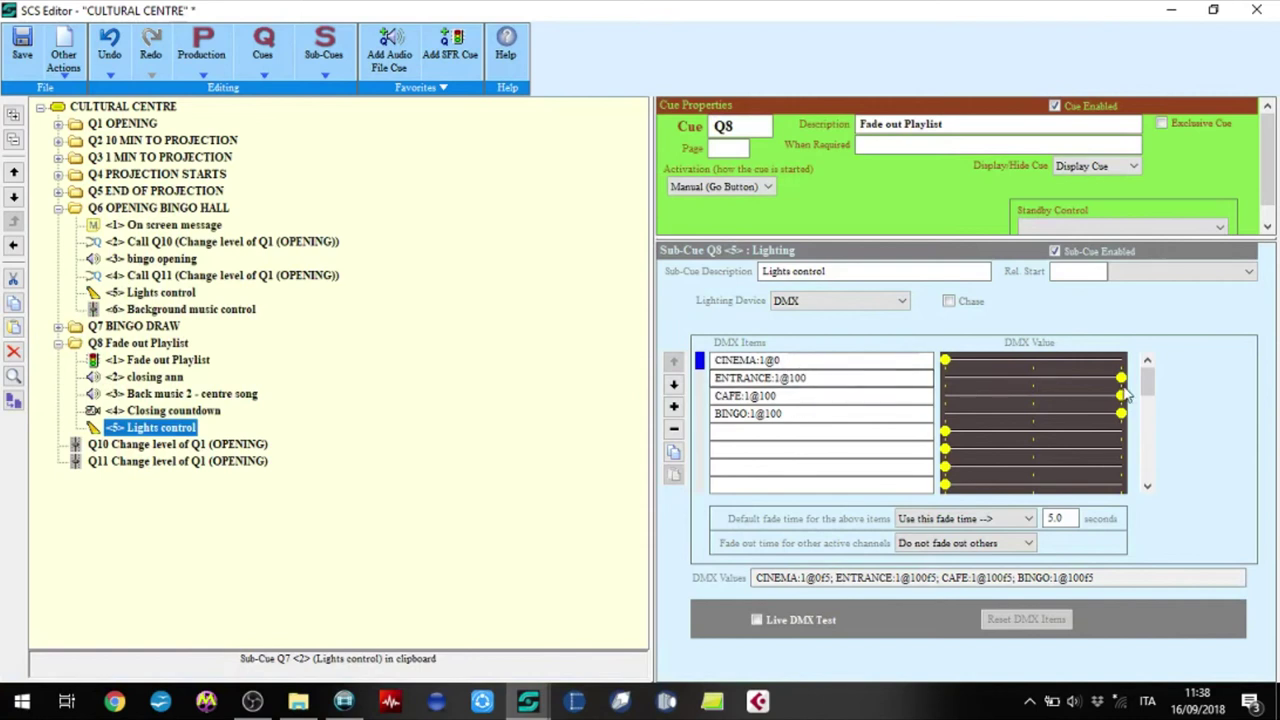
drag(1121, 378, 945, 380)
drag(1121, 396, 945, 398)
drag(1121, 414, 948, 416)
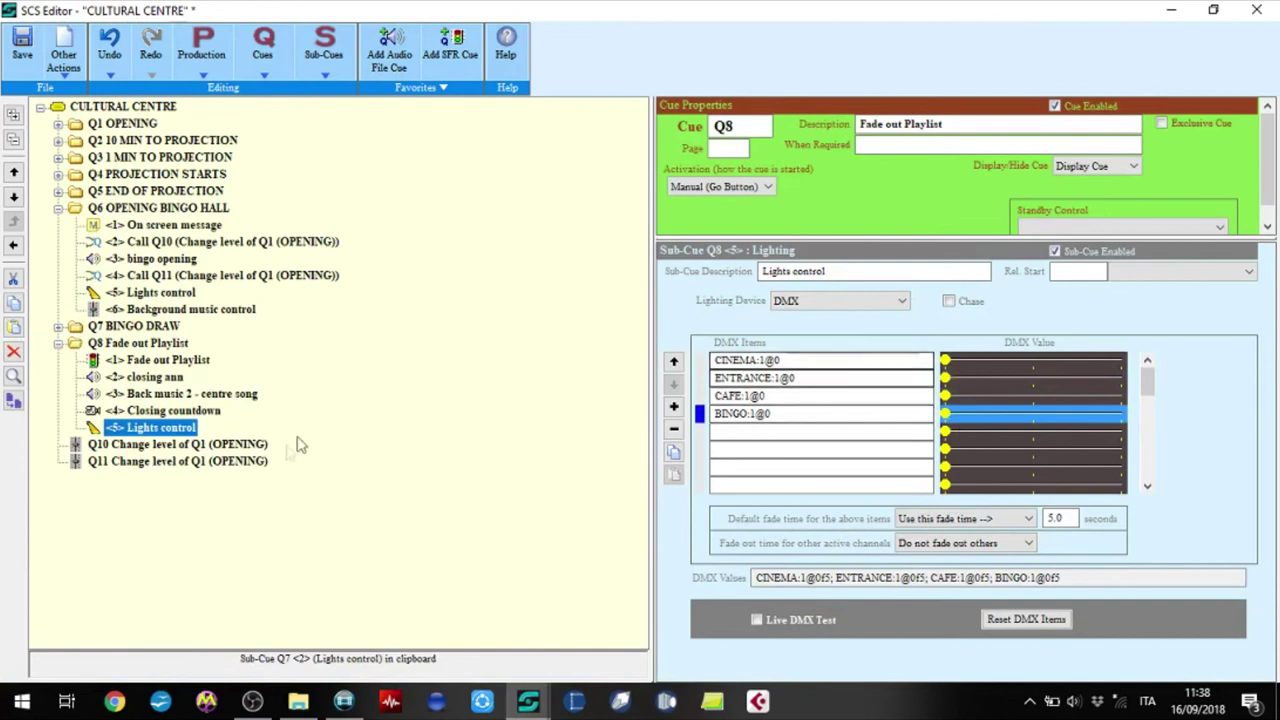
Set Q8's closing ann sub-cue to start 0 seconds after the end of the previous sub-cue.
click(182, 364)
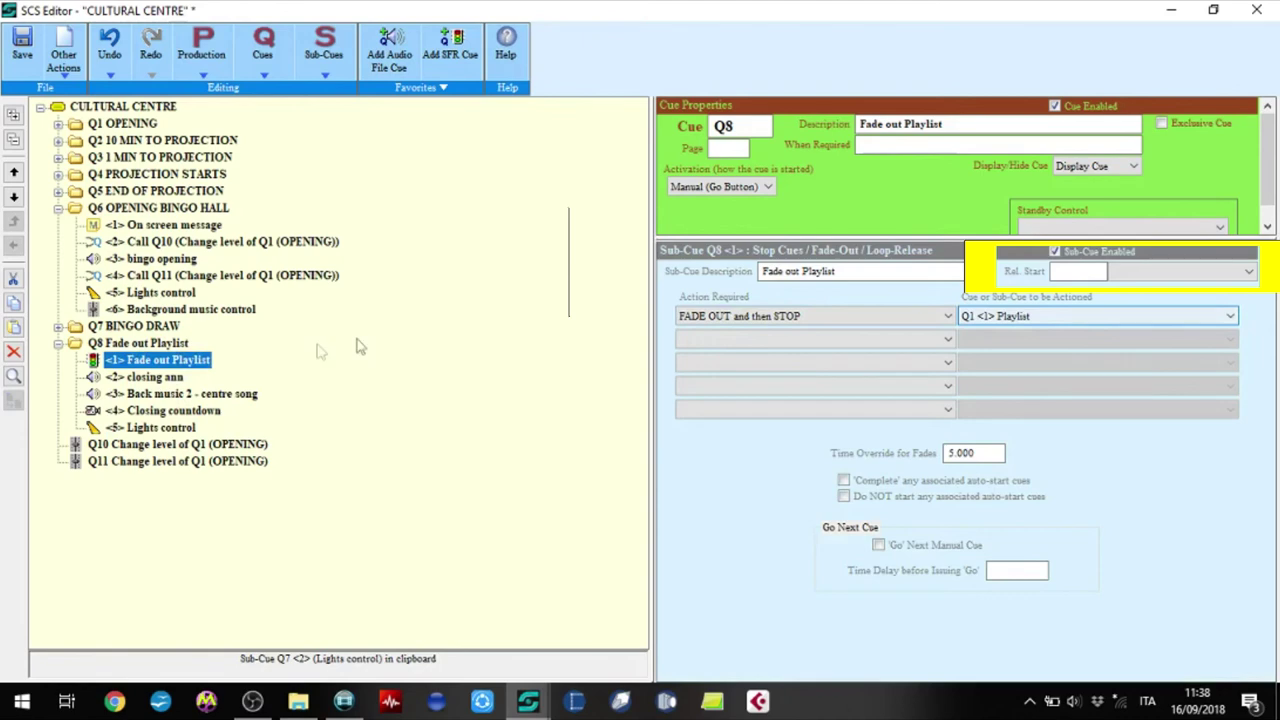
click(143, 378)
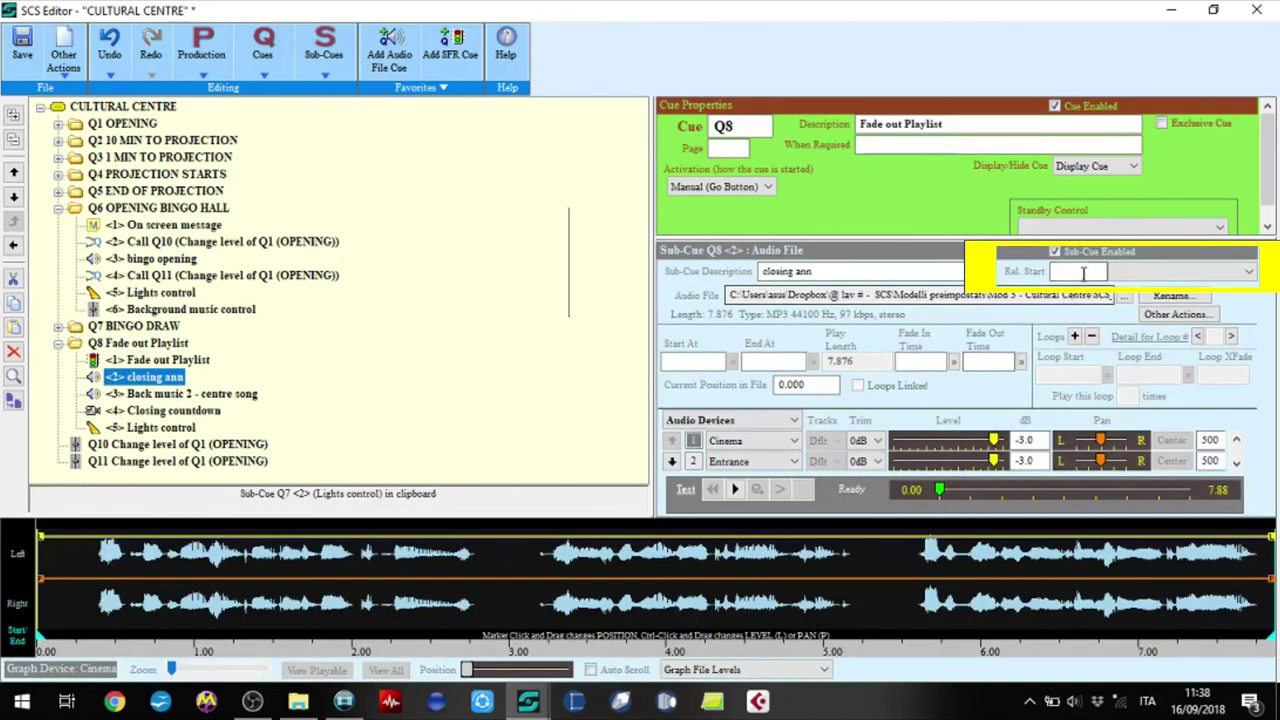
text(0)
click(1182, 272)
click(1188, 329)
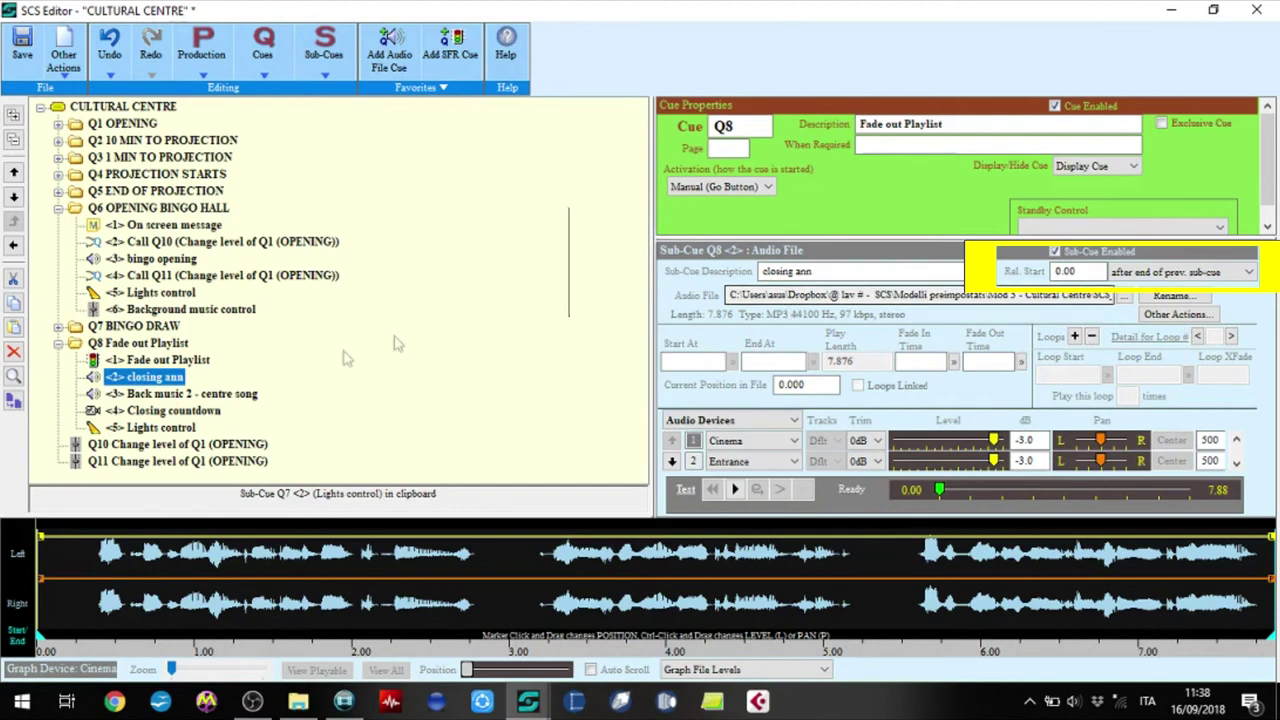
Set Q8's Back music 2 - centre song sub-cue to start 0 seconds after the end of the previous sub-cue.
click(185, 394)
click(1078, 271)
text(0)
click(1184, 274)
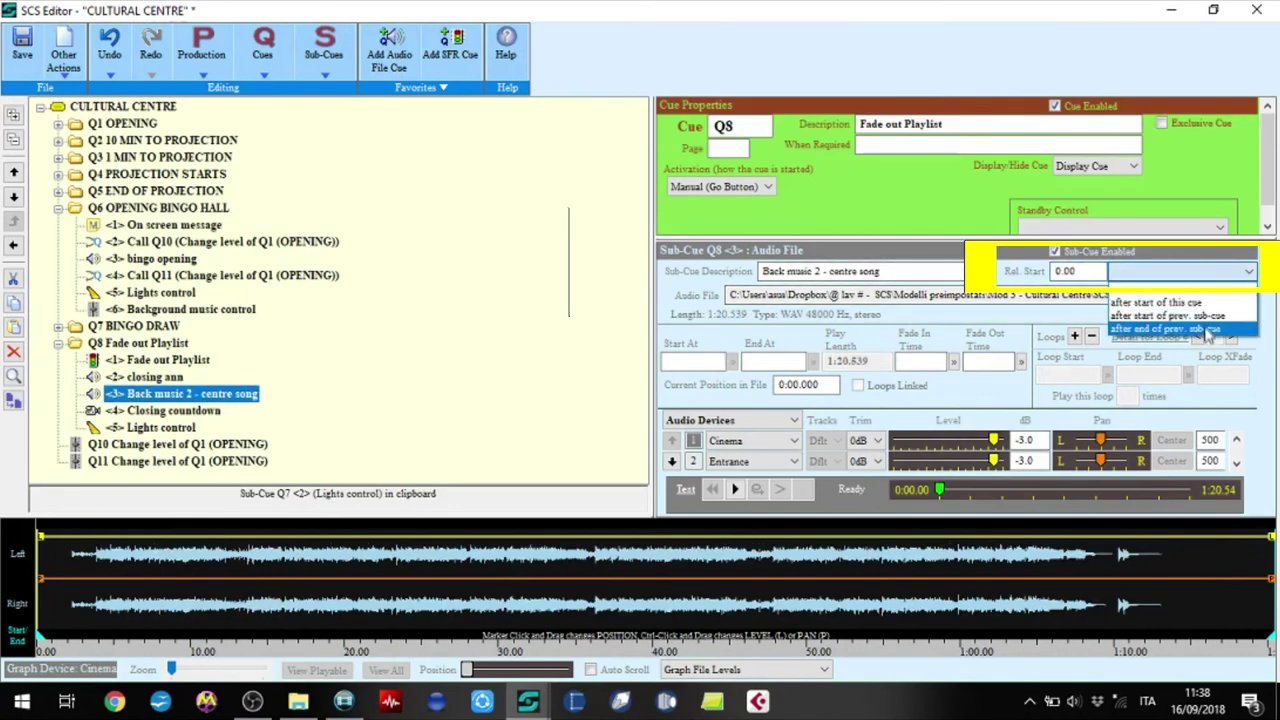
click(1168, 328)
Set Q8's Closing countdown sub-cue to start 0 seconds after the start of the previous sub-cue.
click(163, 410)
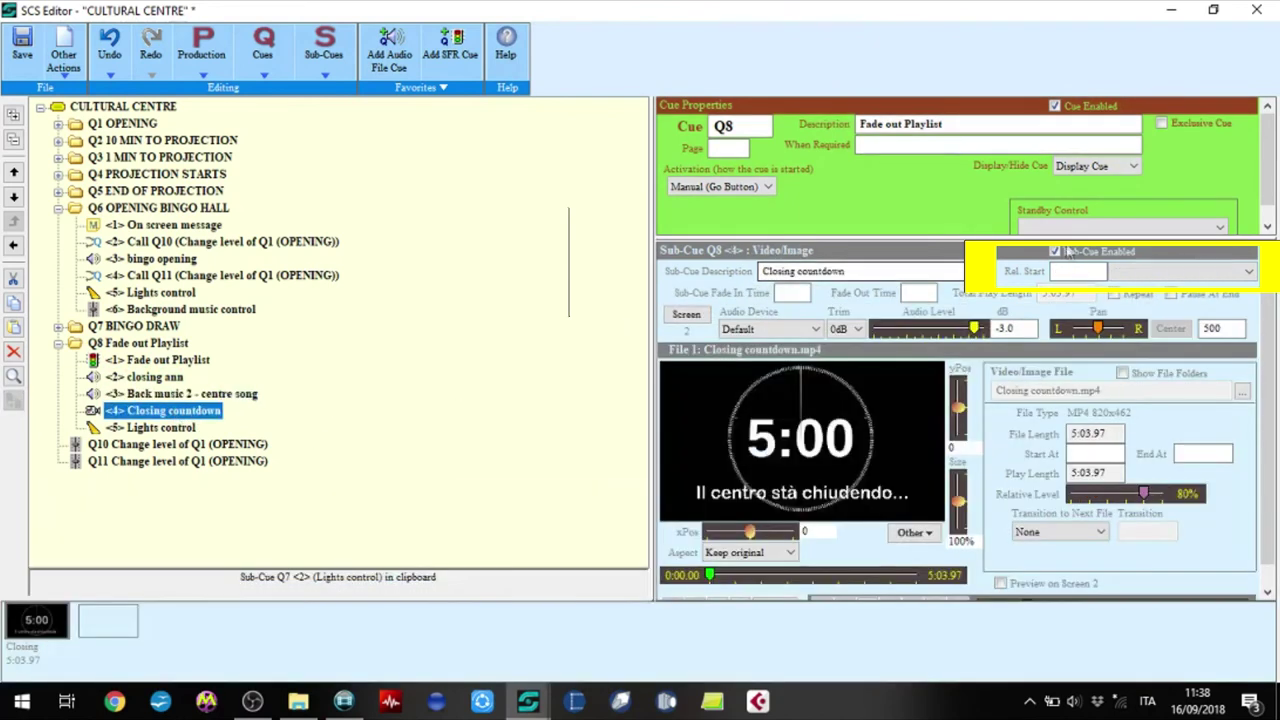
click(1078, 271)
text(0)
click(1145, 274)
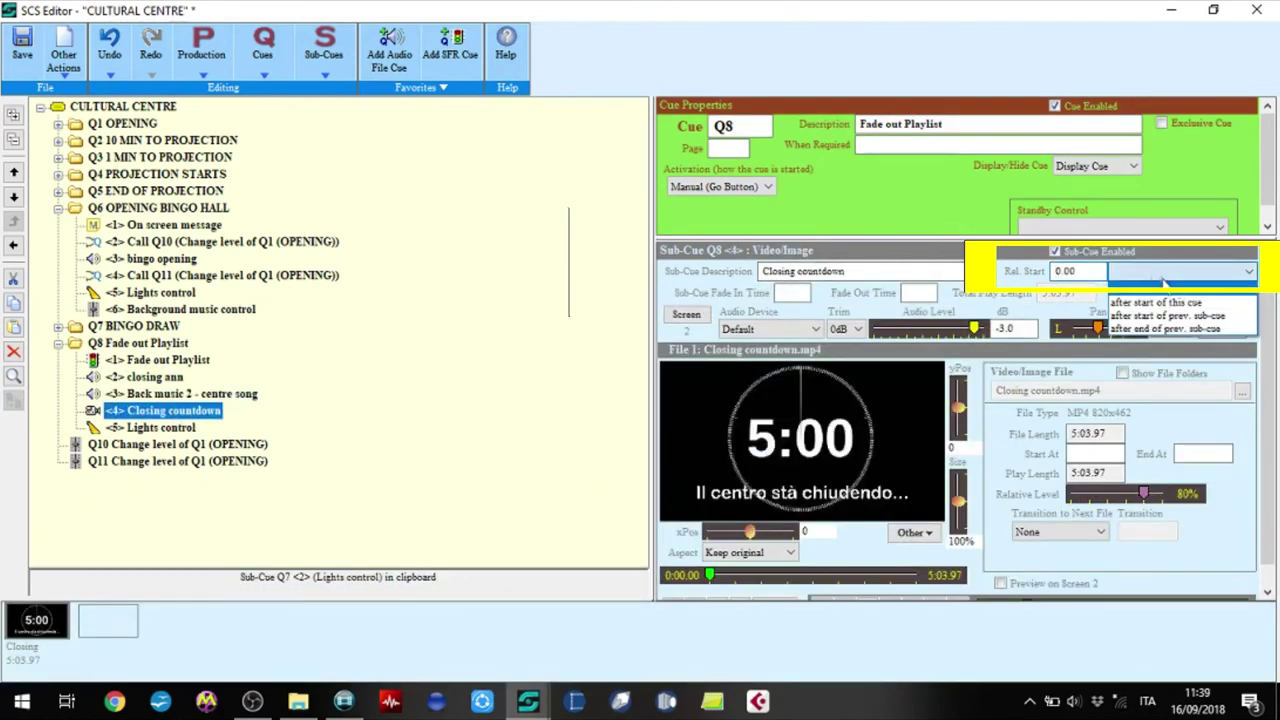
click(1163, 319)
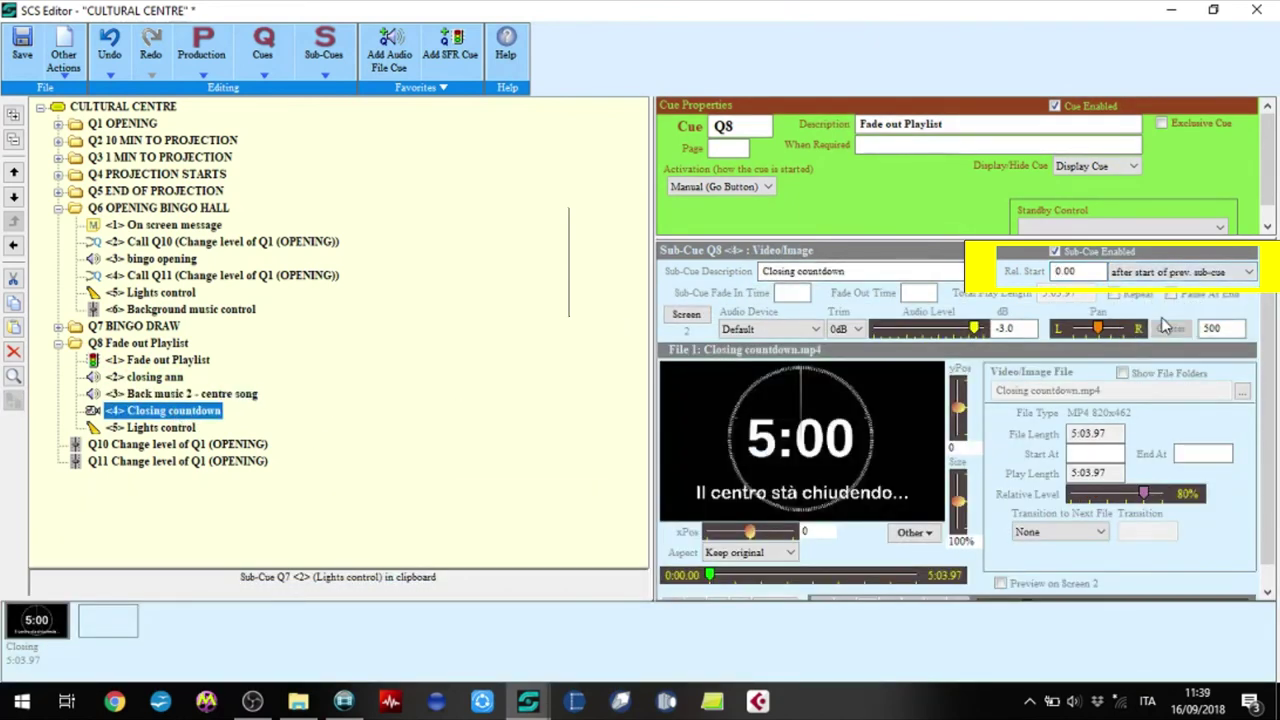
Set Q8's Lights control sub-cue to start 0 seconds after the end of the previous sub-cue.
click(168, 428)
text(0)
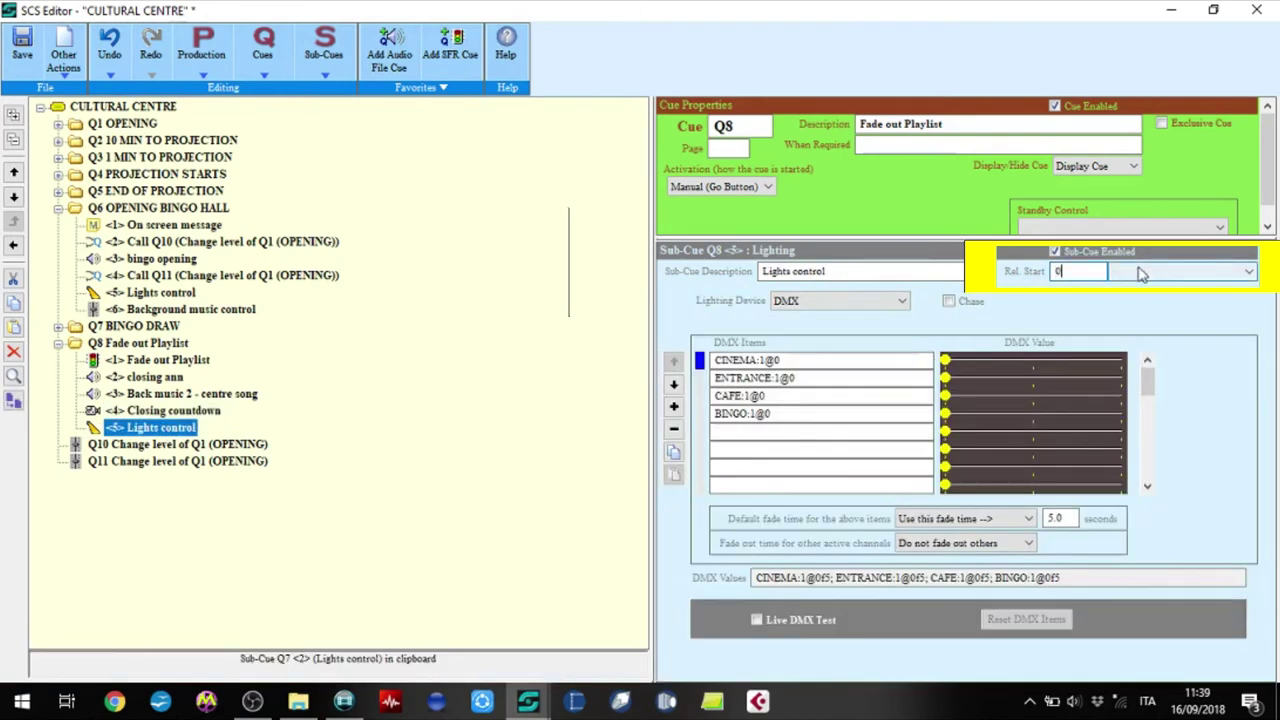
click(1143, 272)
click(1150, 334)
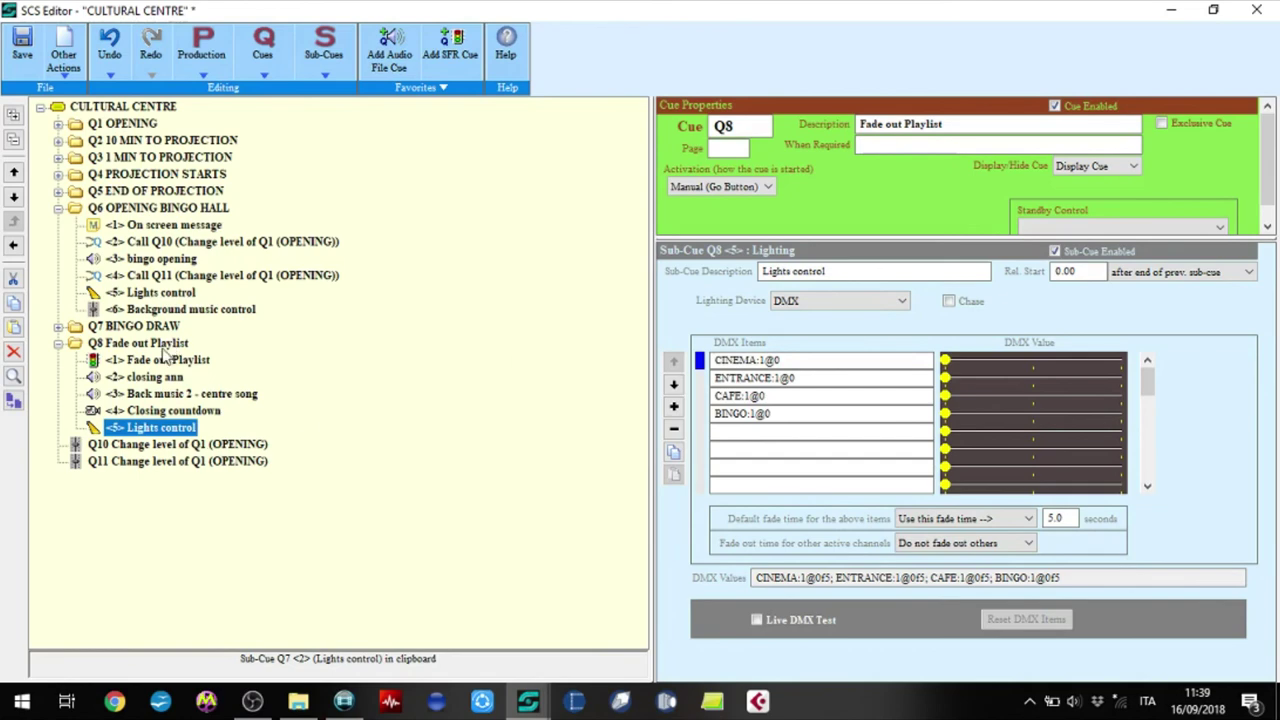
Change the description of cue Q8 to CLOSING.
click(150, 344)
click(1011, 123)
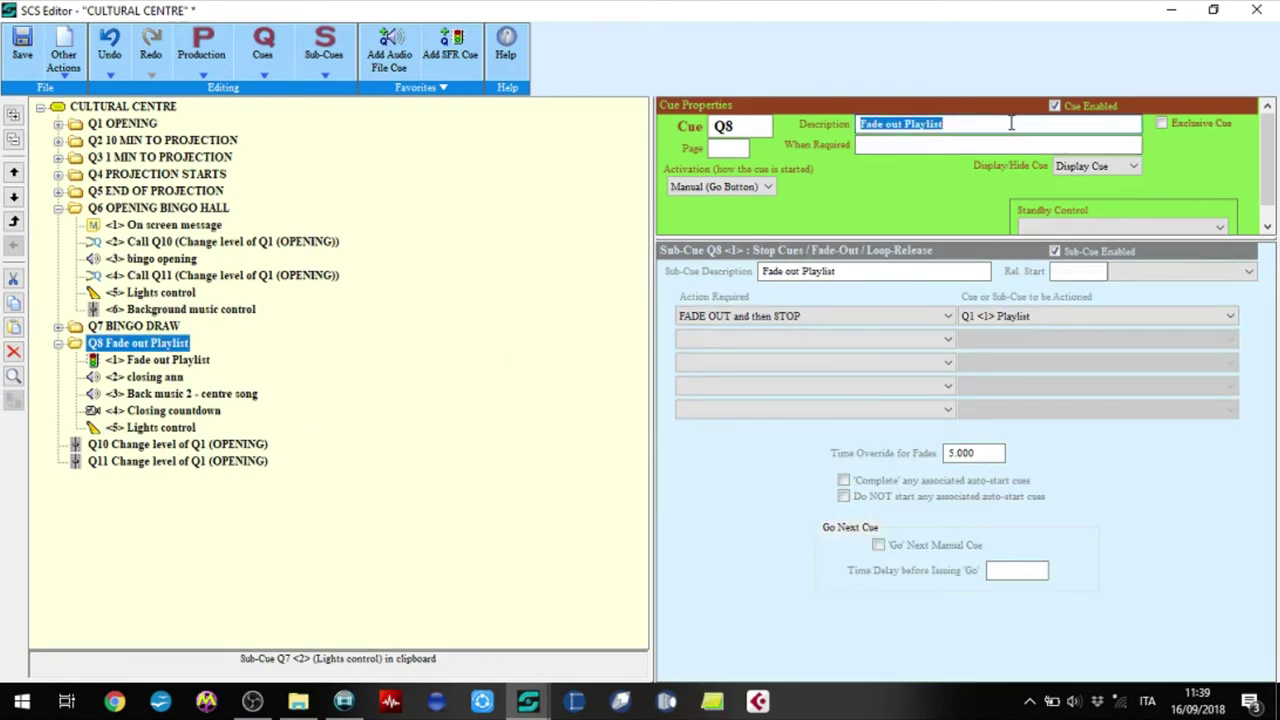
text(CK)
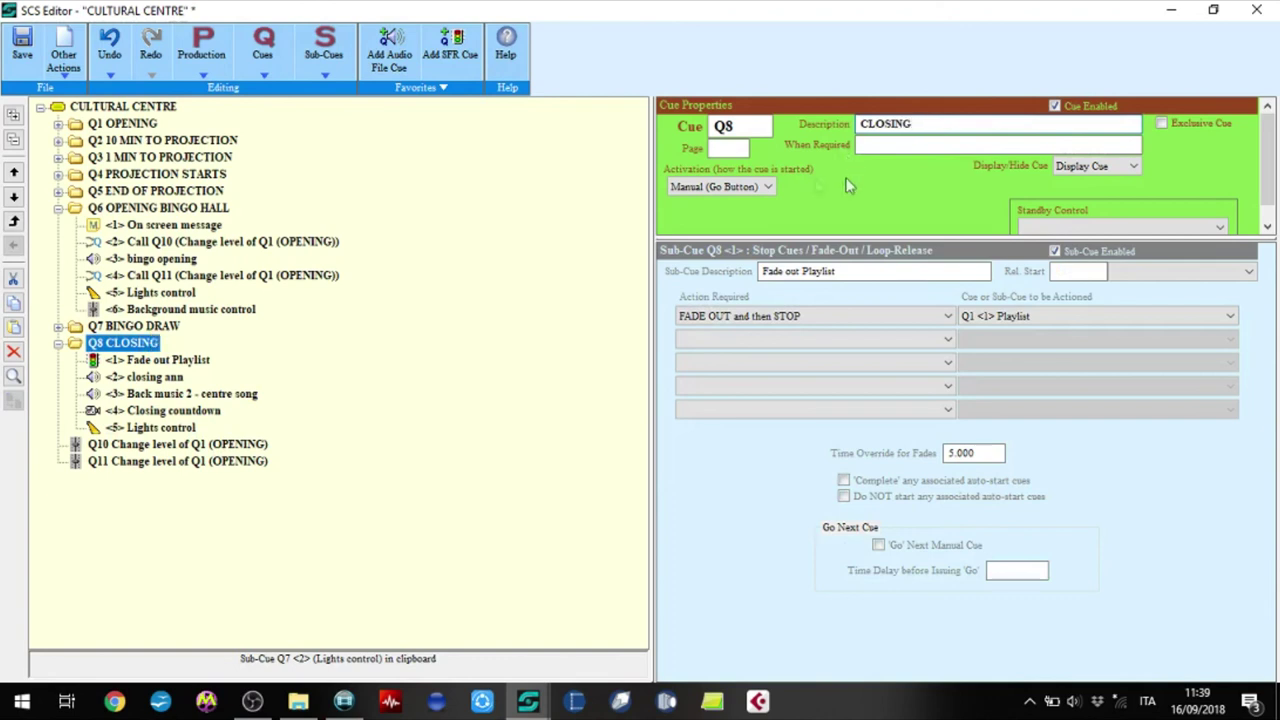
Make Q8's activation Time Based with a SUMMER time of 21:00, and collapse Q8 and Q6 in the cue tree.
click(740, 187)
click(730, 279)
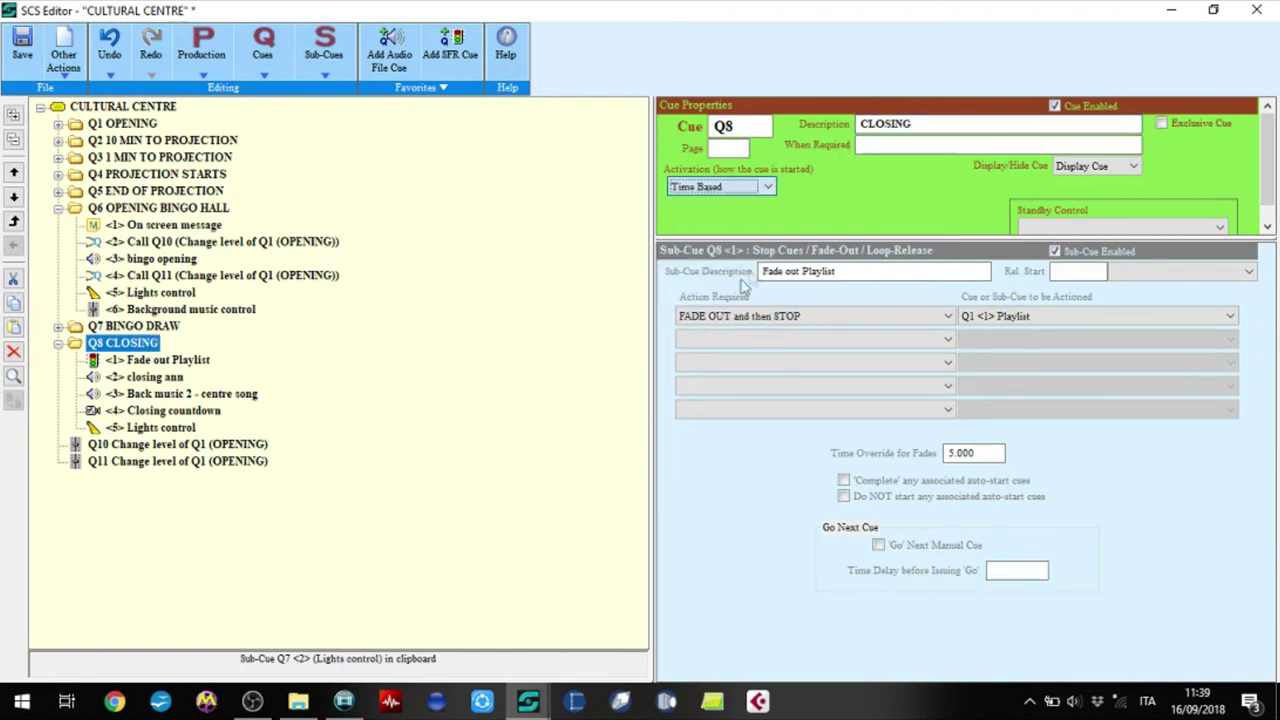
click(913, 202)
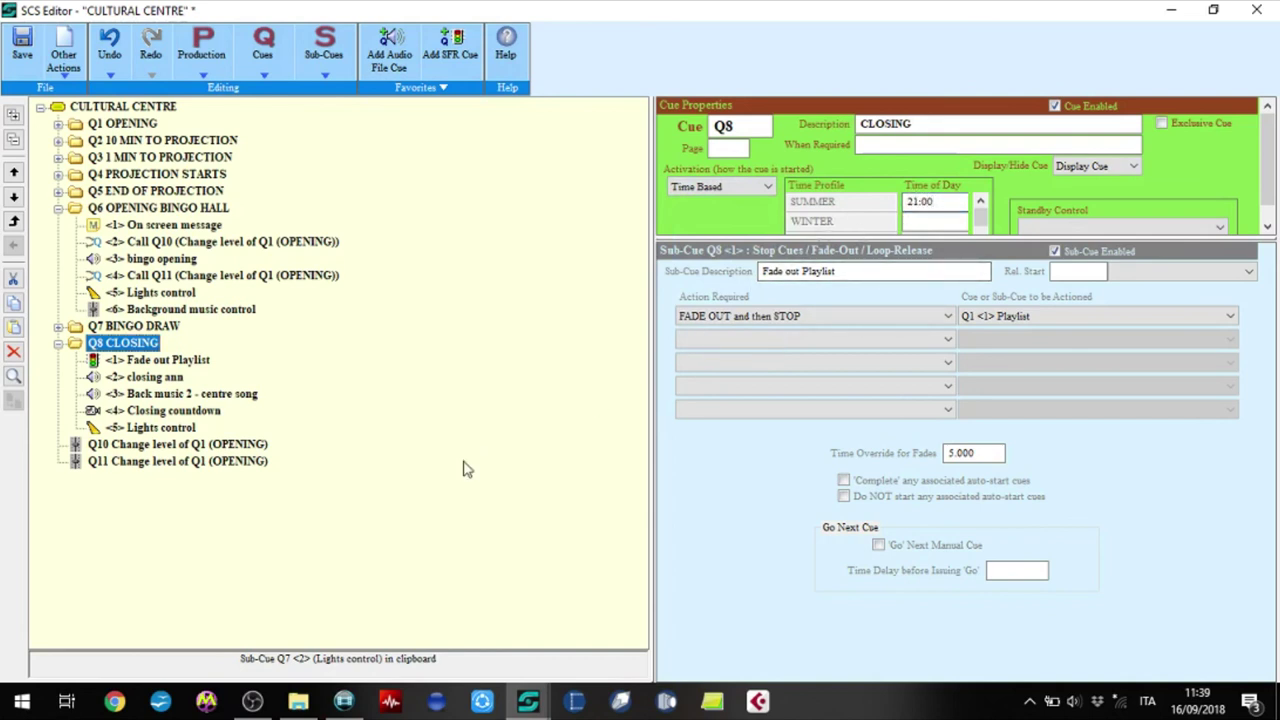
click(59, 343)
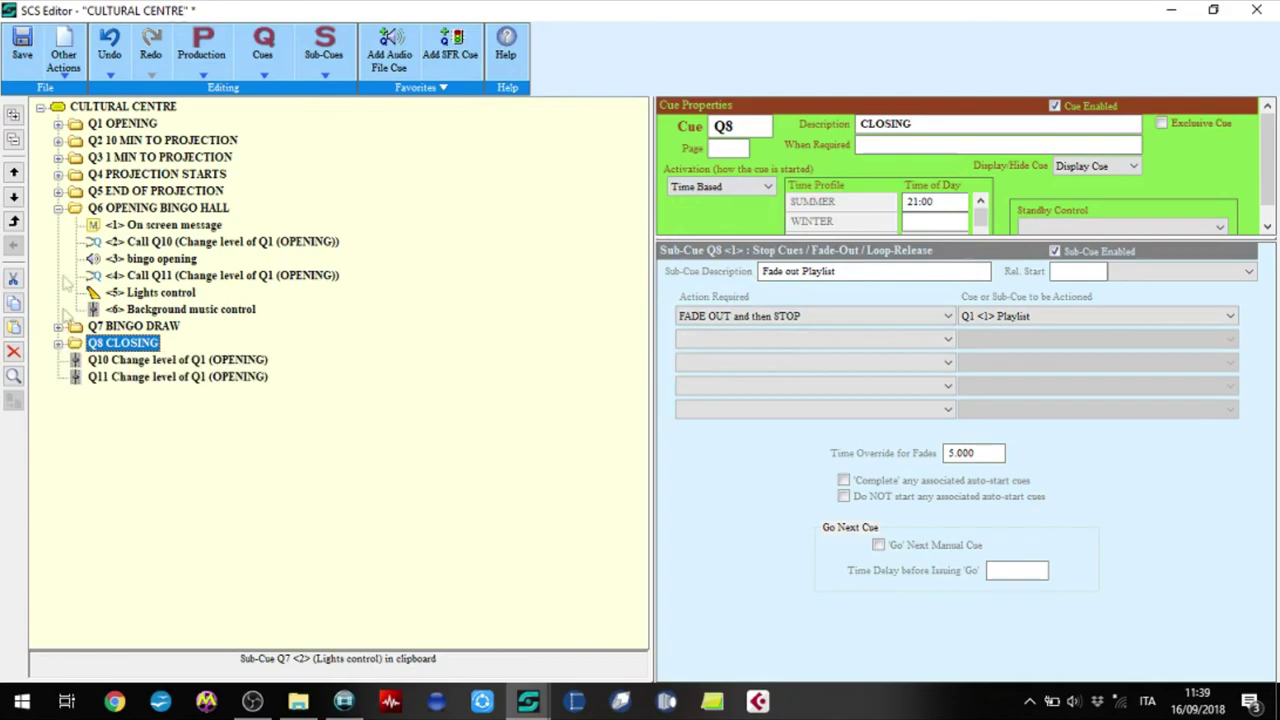
click(58, 208)
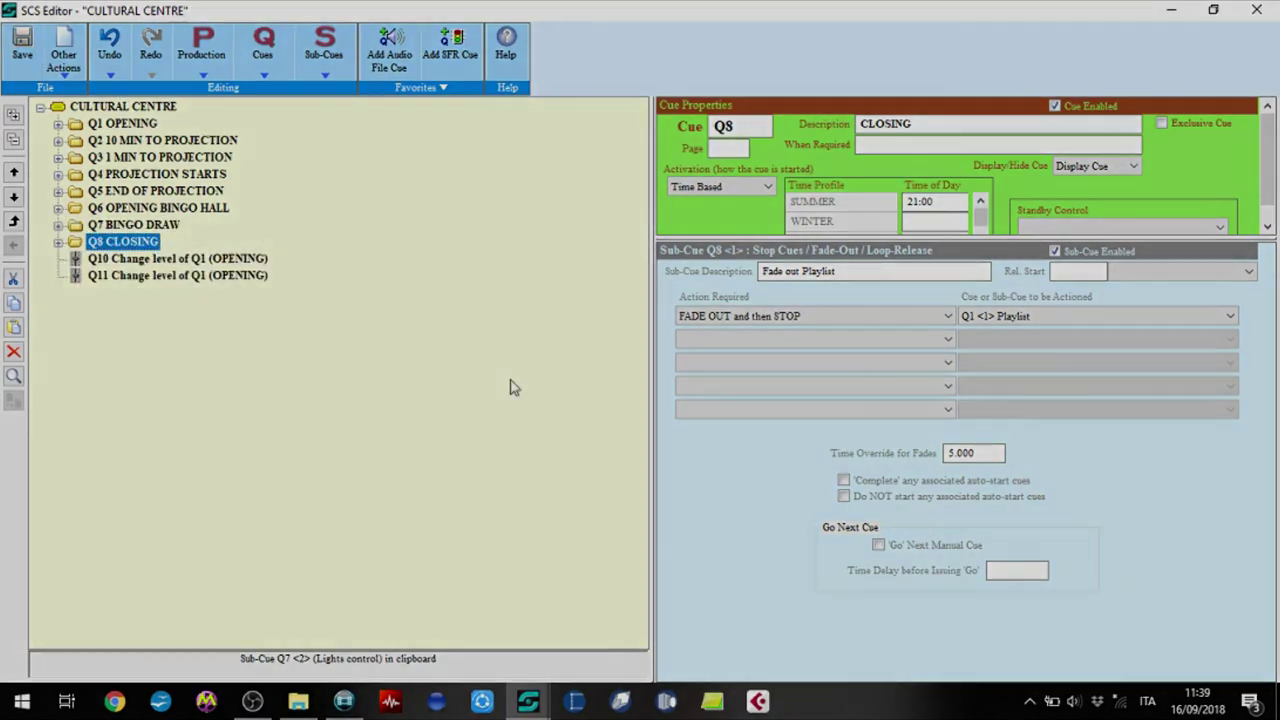